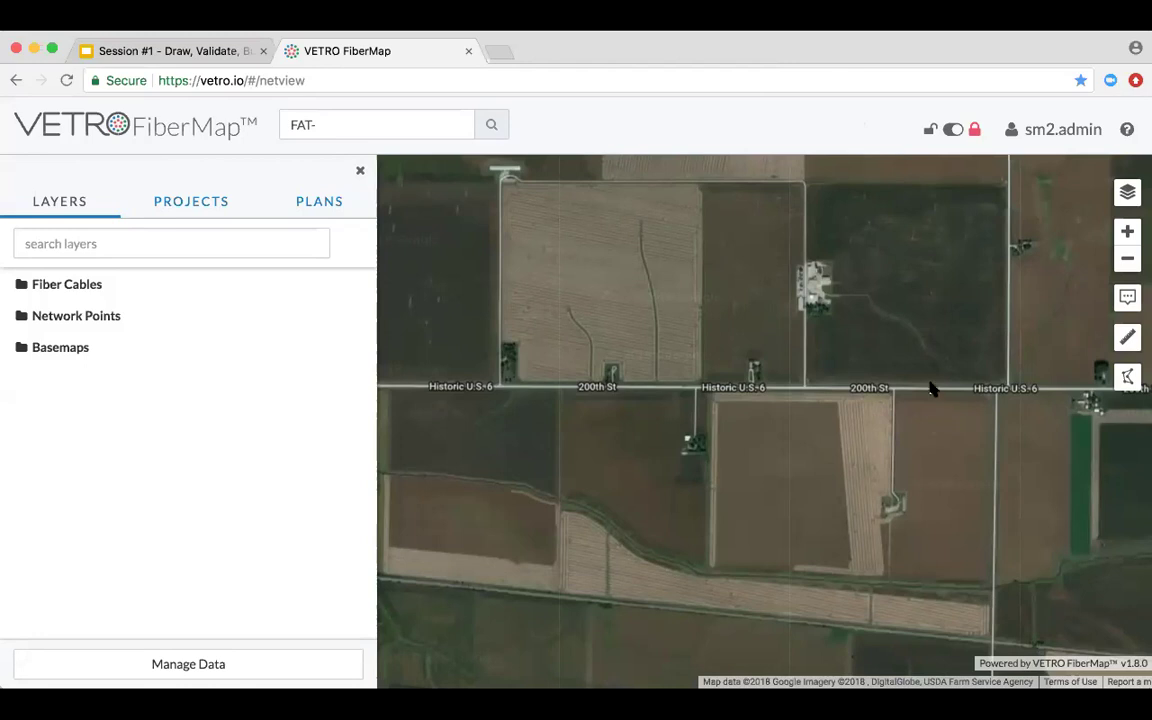
- Reopen the layer manager and view the active projects list and the plans list
click(360, 171)
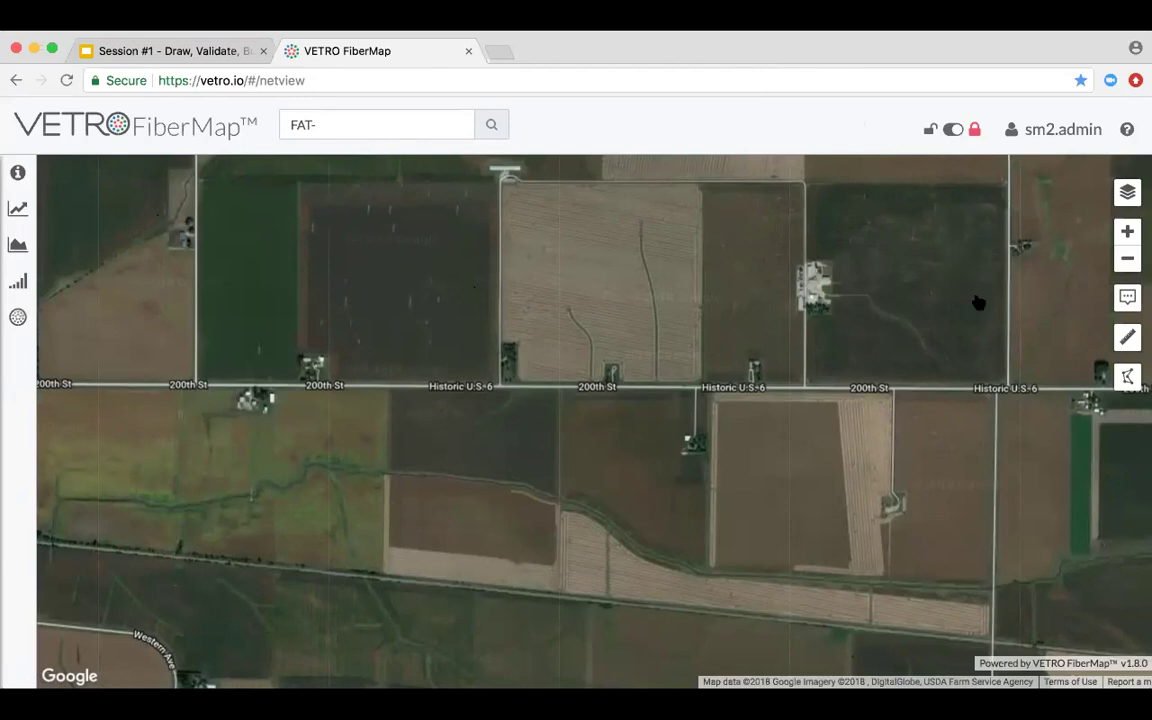
click(1127, 193)
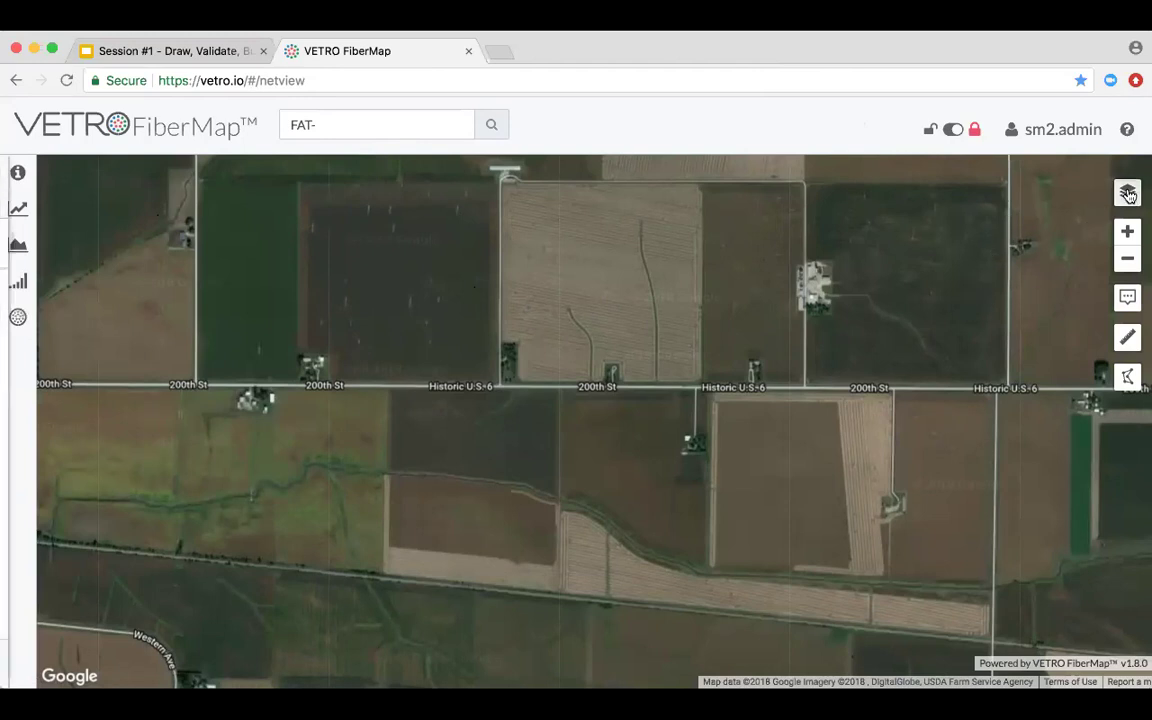
click(197, 202)
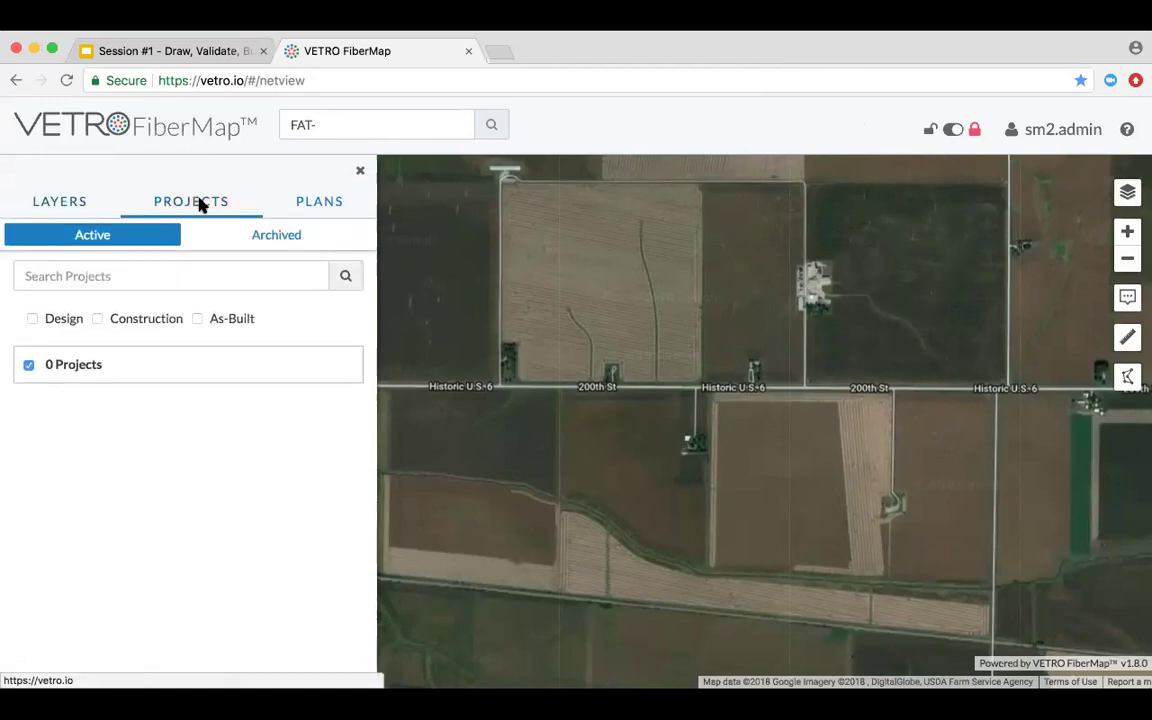
scroll(562, 450, down, 2)
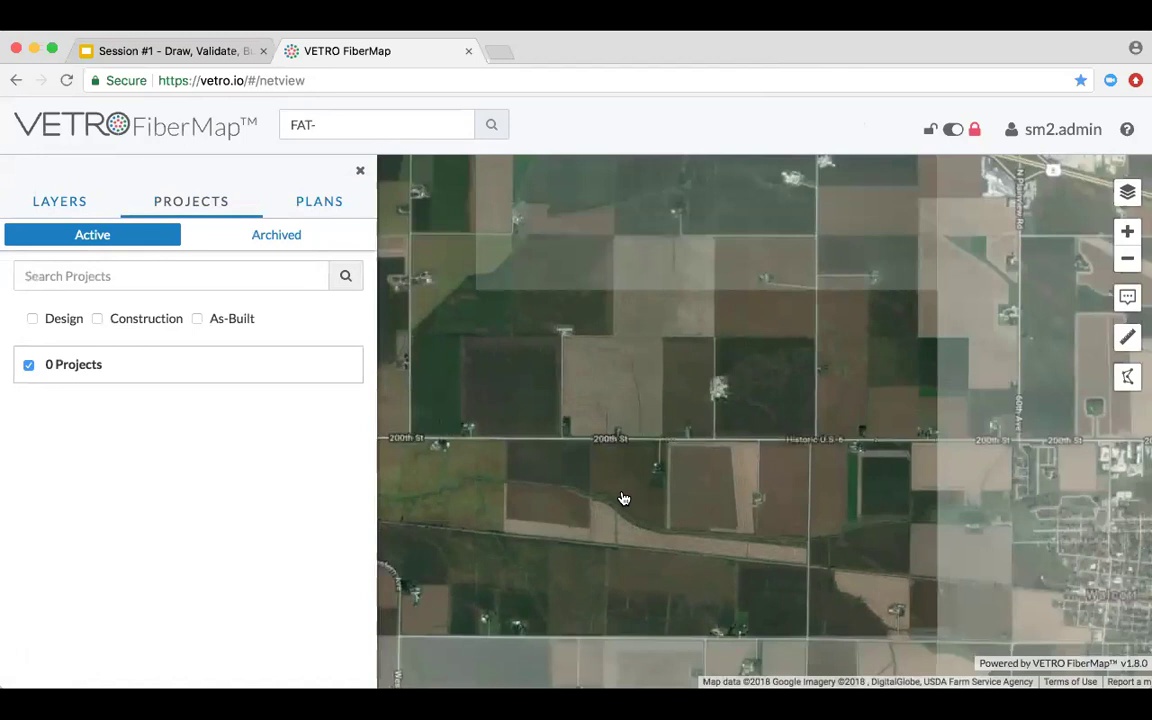
click(319, 205)
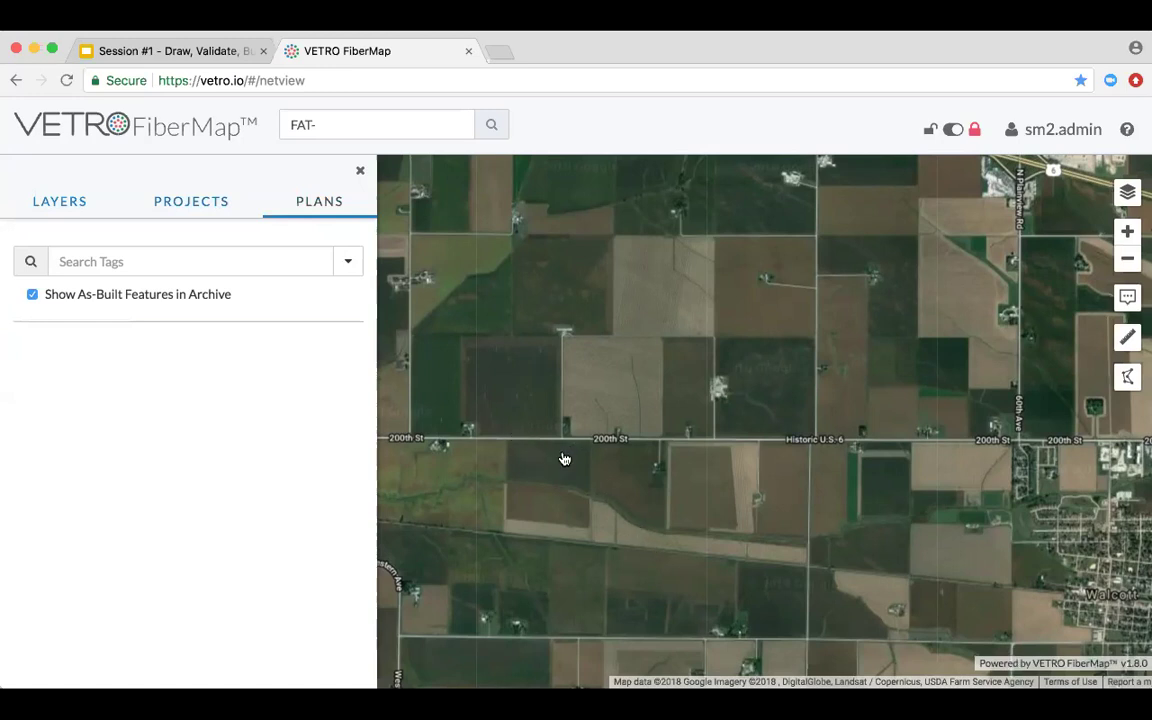
- Examine the farmland along 200th St east of Stockton on the satellite map at different zoom levels
drag(563, 468, 713, 416)
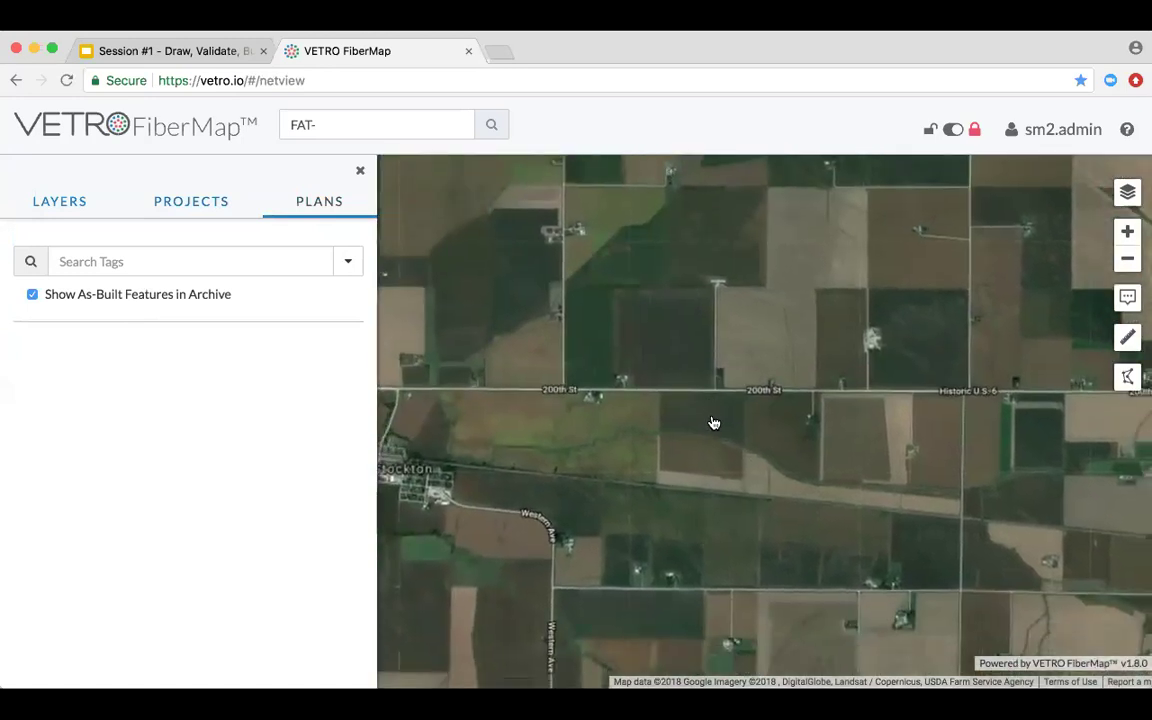
scroll(733, 393, up, 2)
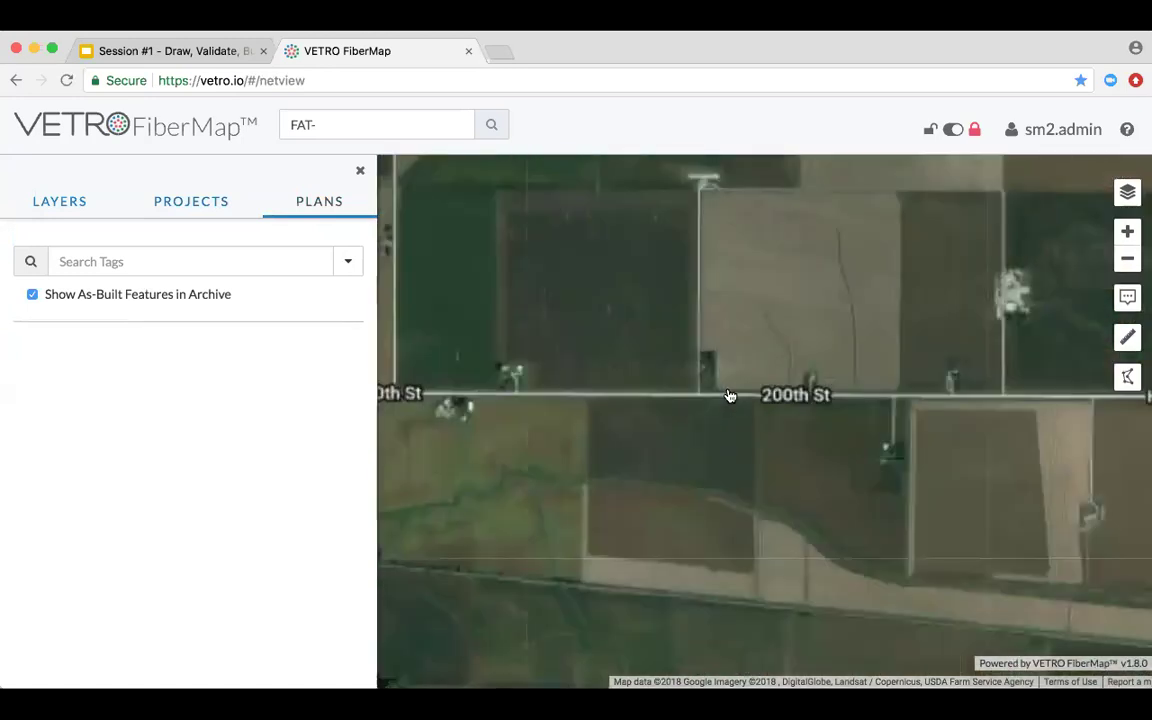
scroll(731, 402, down, 2)
scroll(733, 405, up, 2)
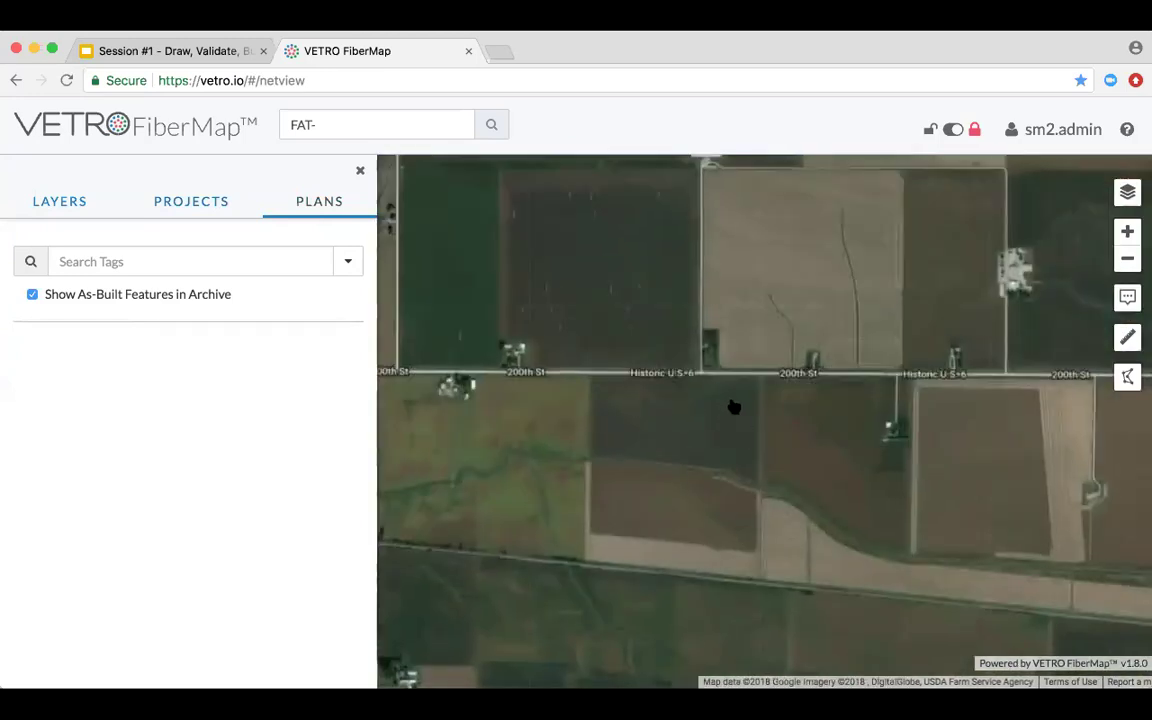
scroll(735, 404, up, 2)
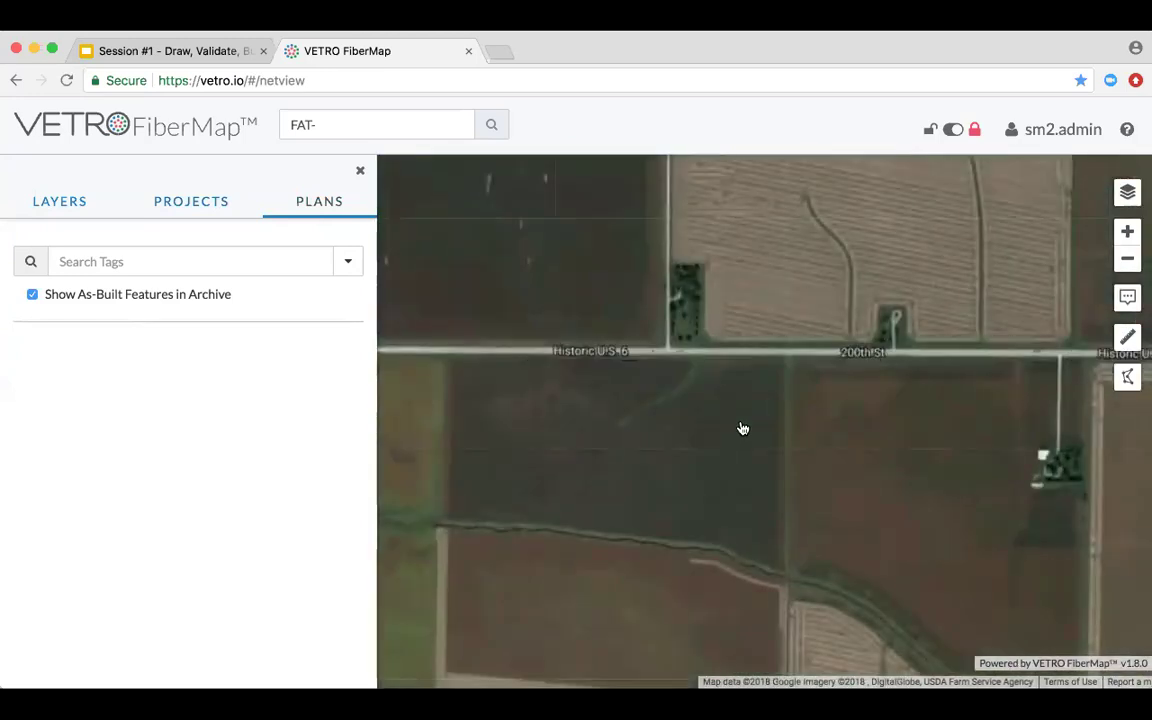
scroll(725, 388, down, 2)
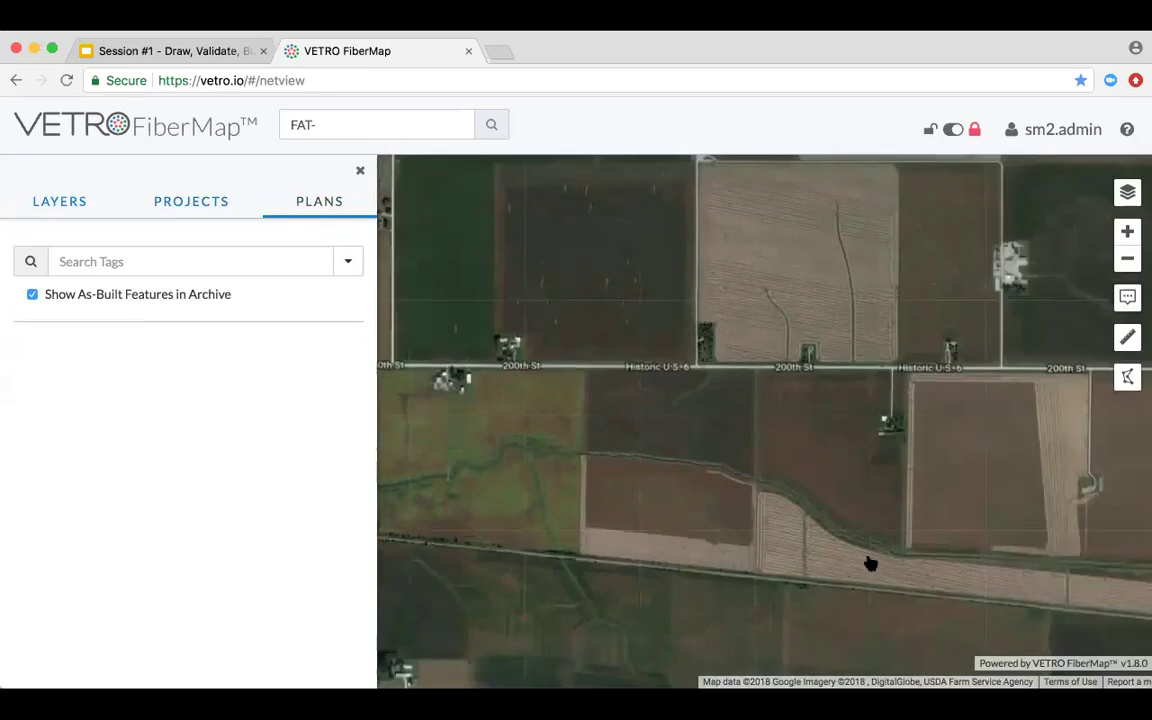
click(1125, 235)
click(1127, 258)
- Switch the basemap to Roads to preview the area, and return it to Hybrid
click(1127, 194)
click(1127, 194)
click(106, 203)
click(46, 350)
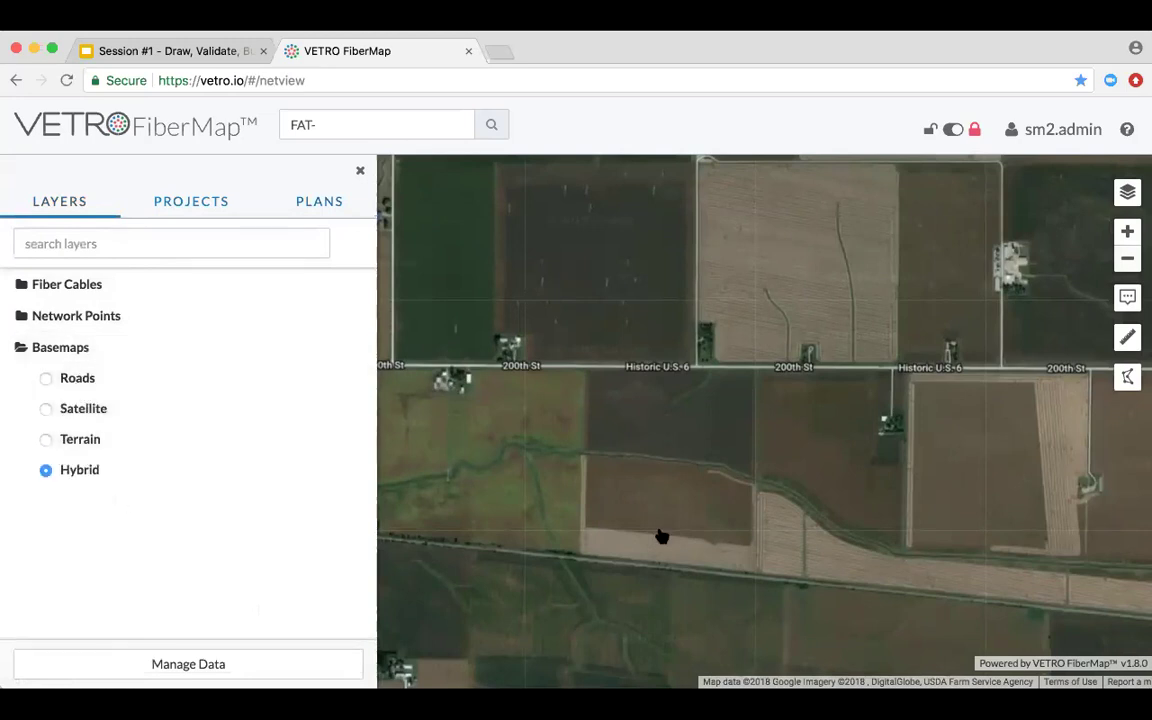
click(77, 377)
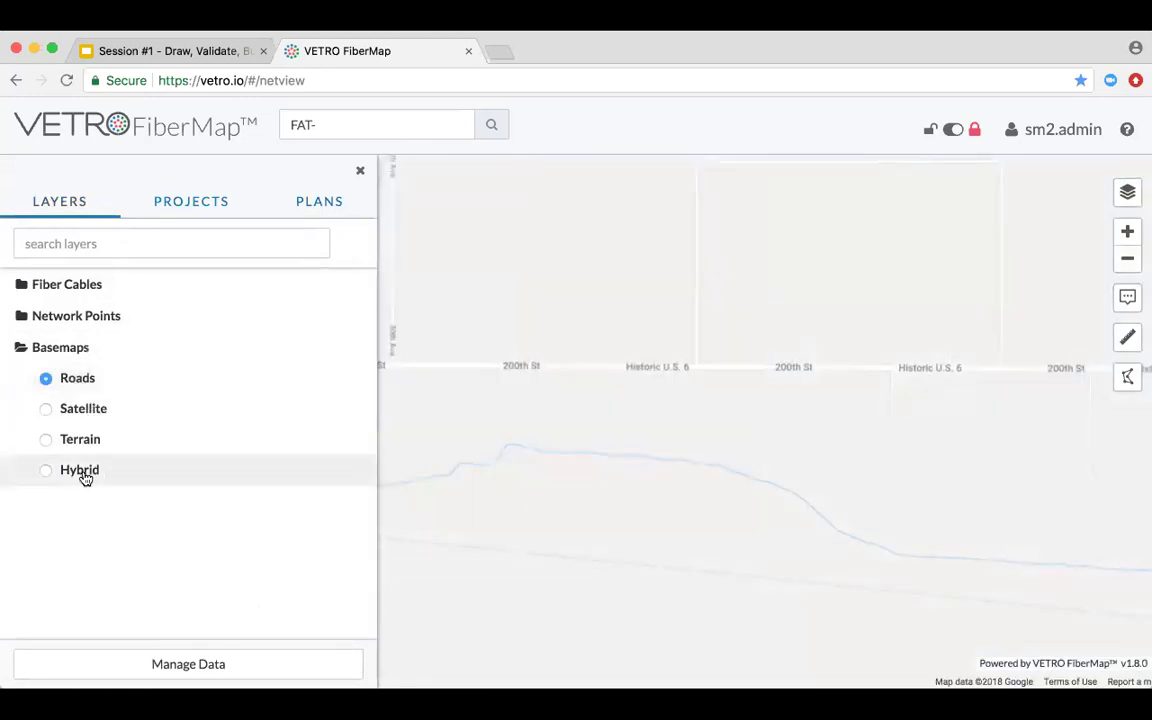
drag(550, 432, 800, 465)
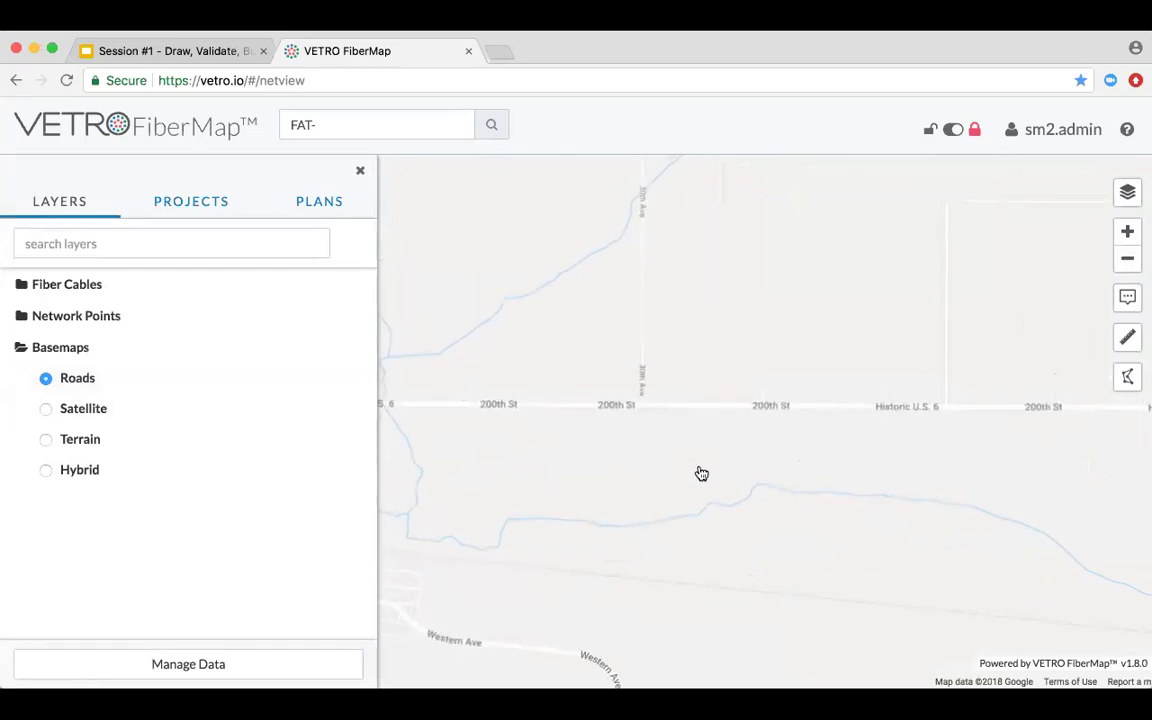
click(95, 471)
drag(705, 484, 721, 520)
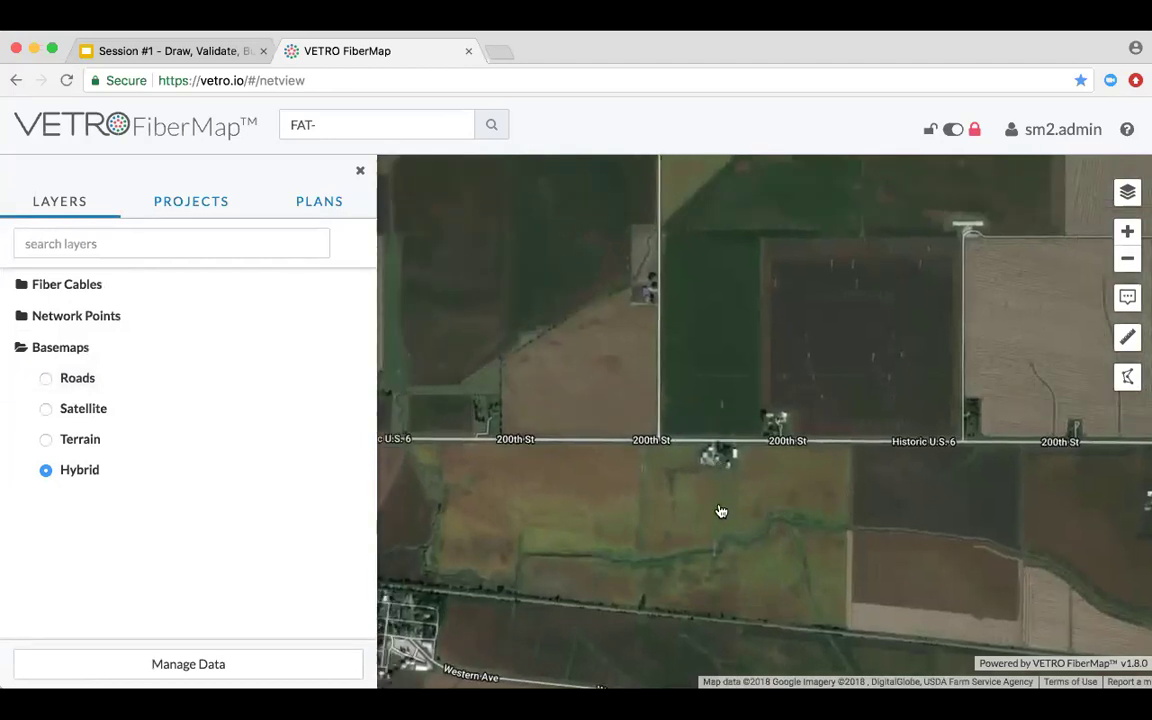
drag(662, 518, 688, 504)
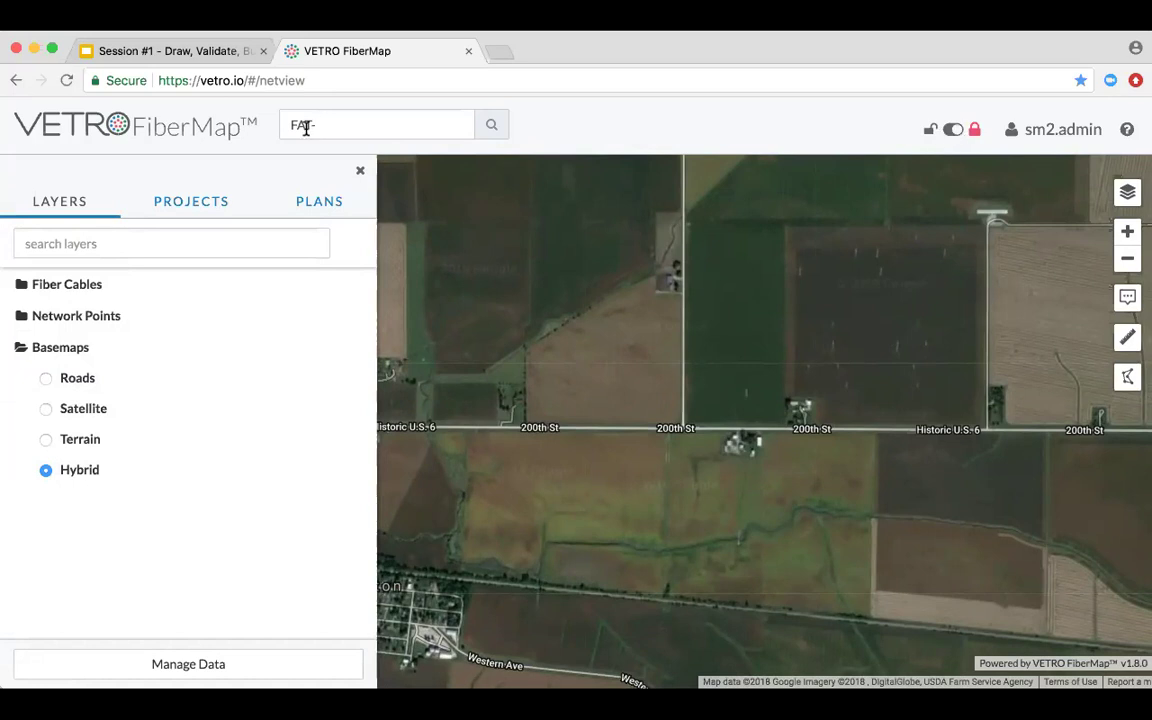
- Unlock map editing and add a new project named Webinar
click(954, 133)
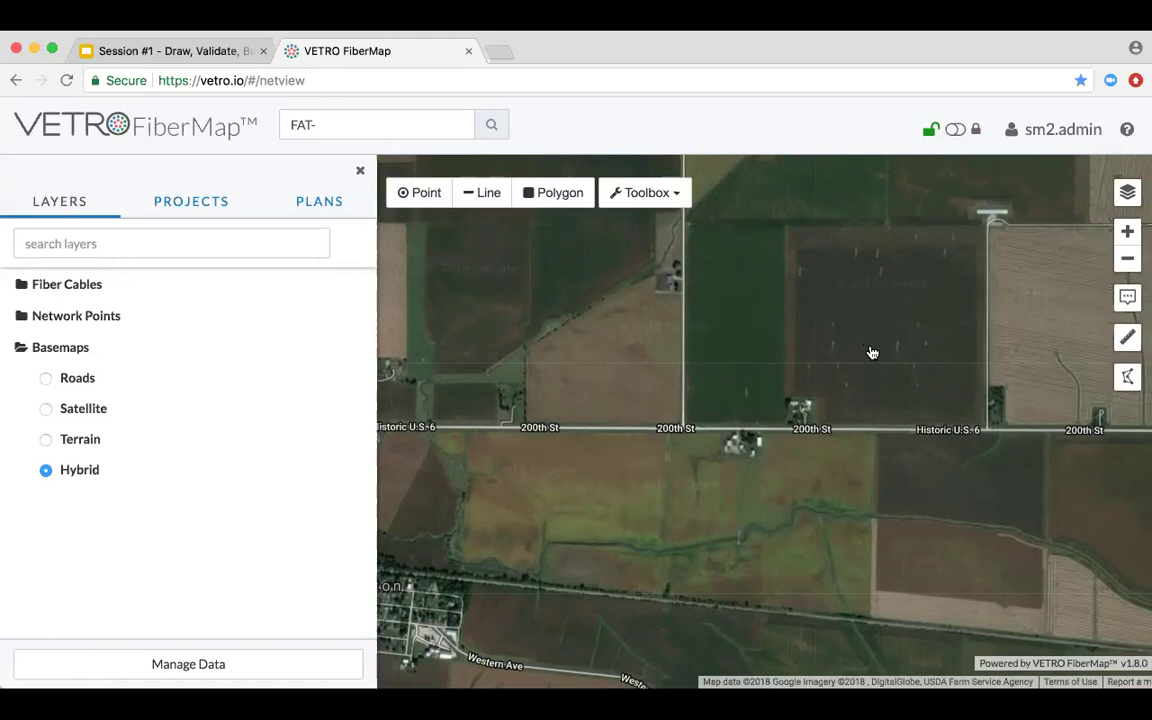
drag(875, 365, 823, 349)
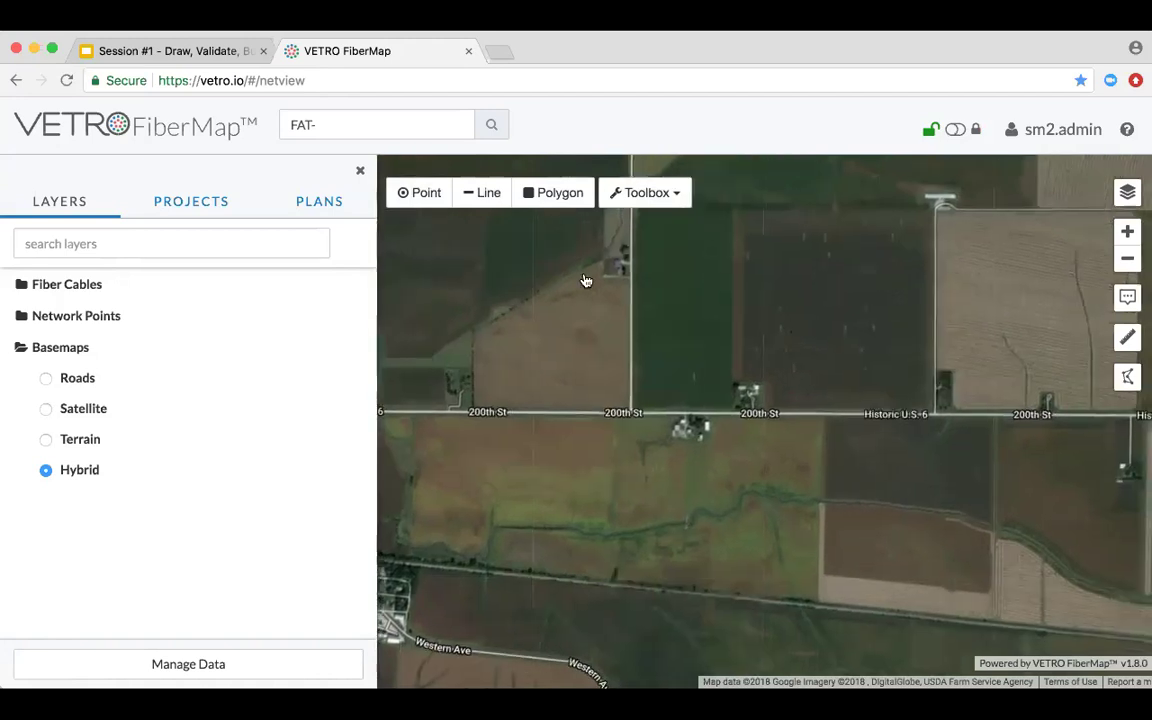
click(206, 203)
click(76, 366)
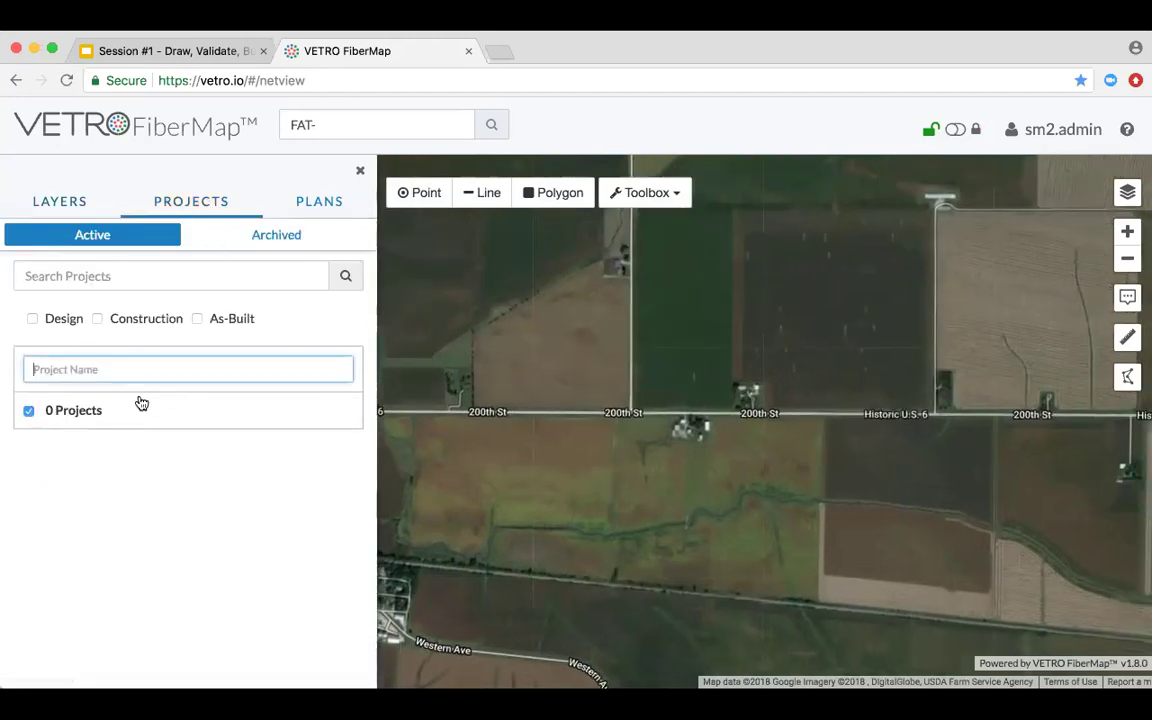
text(We)
key(Return)
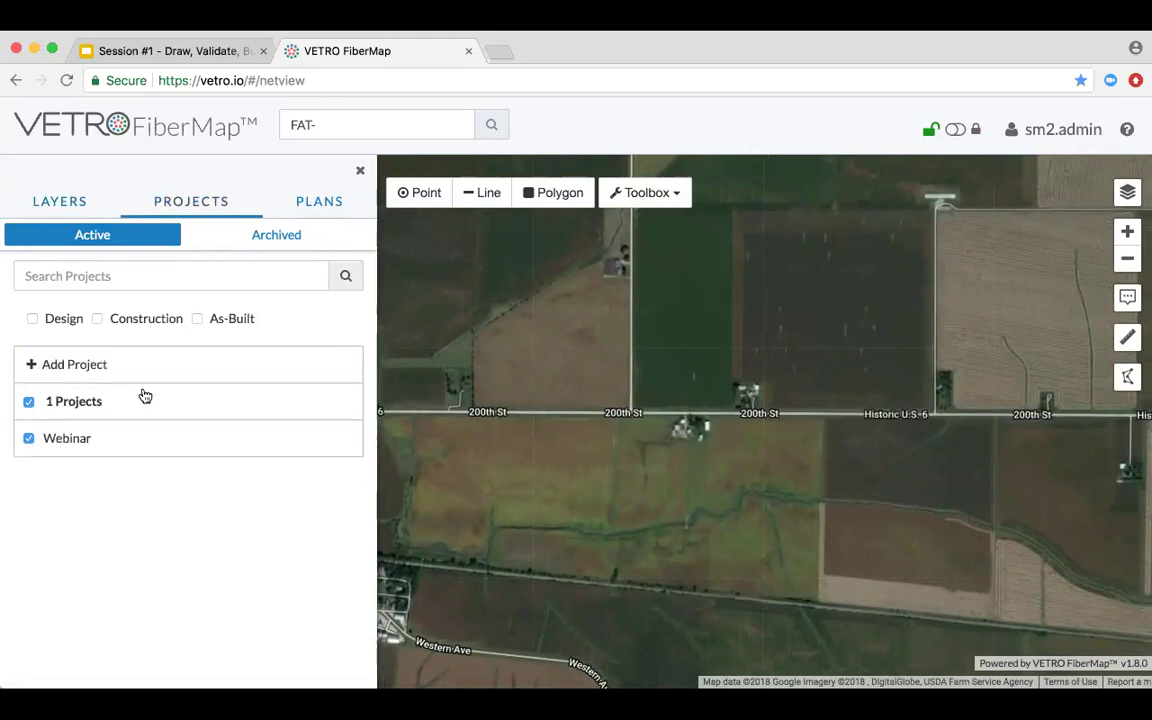
- Add two plans named Phase I and Phase II to the Webinar project
click(327, 202)
click(112, 358)
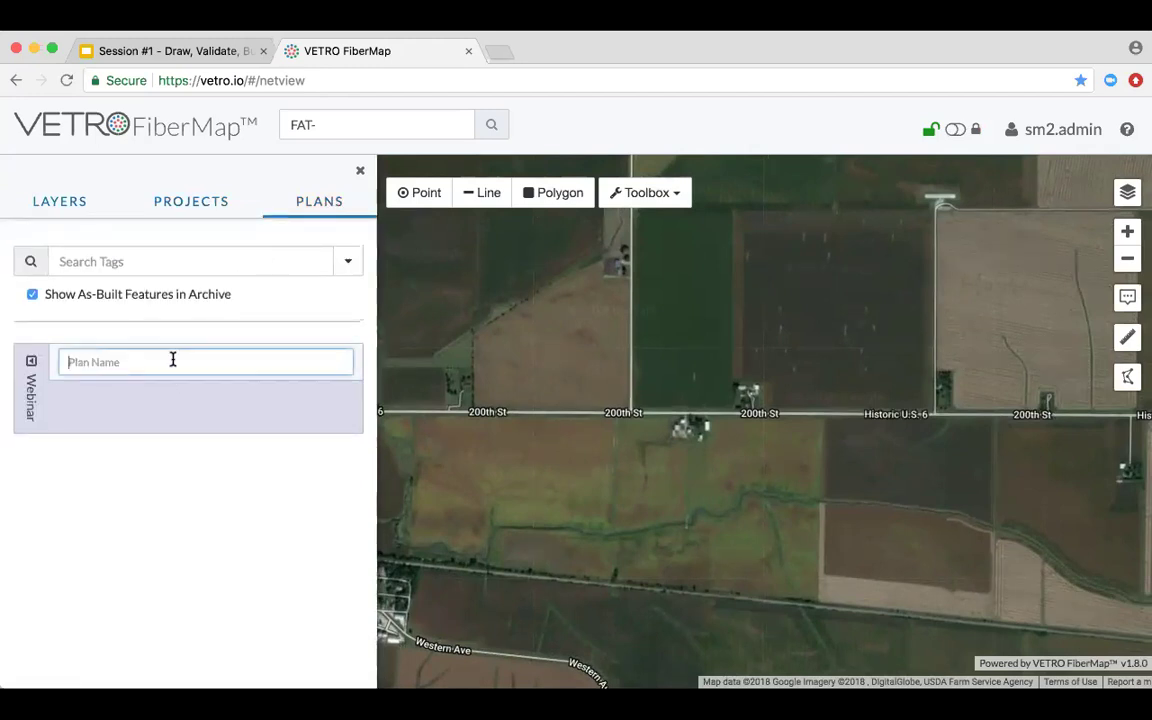
text(Phase I)
key(Return)
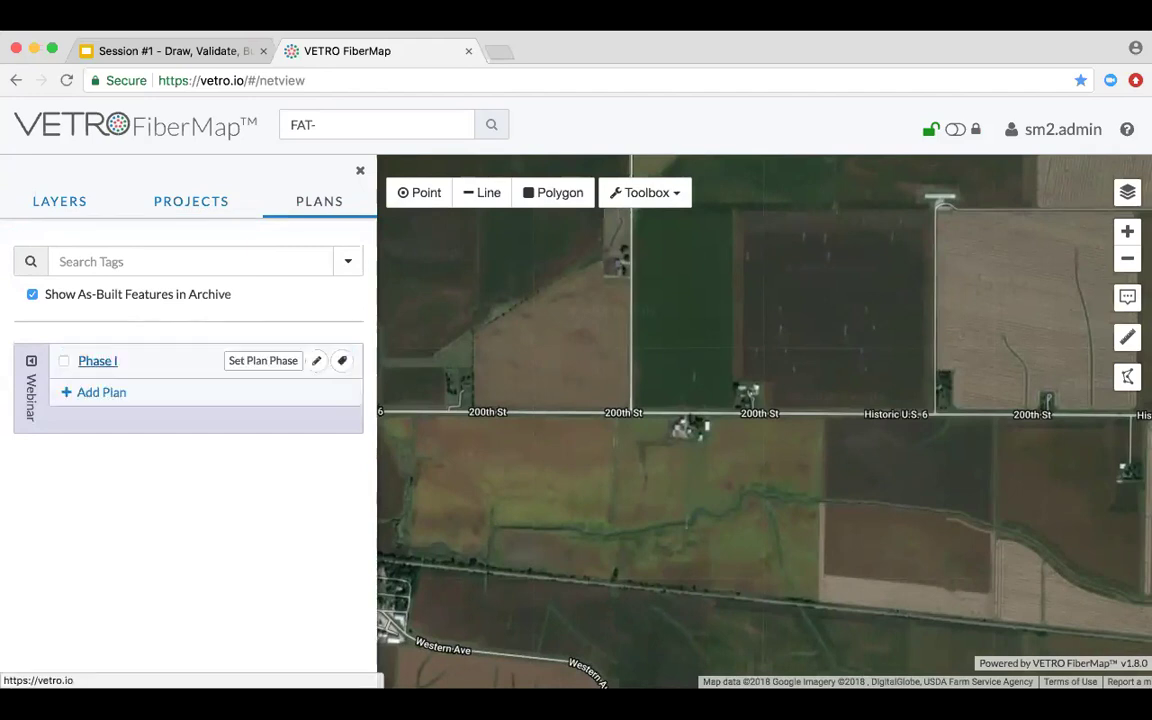
click(110, 386)
text(Phase II)
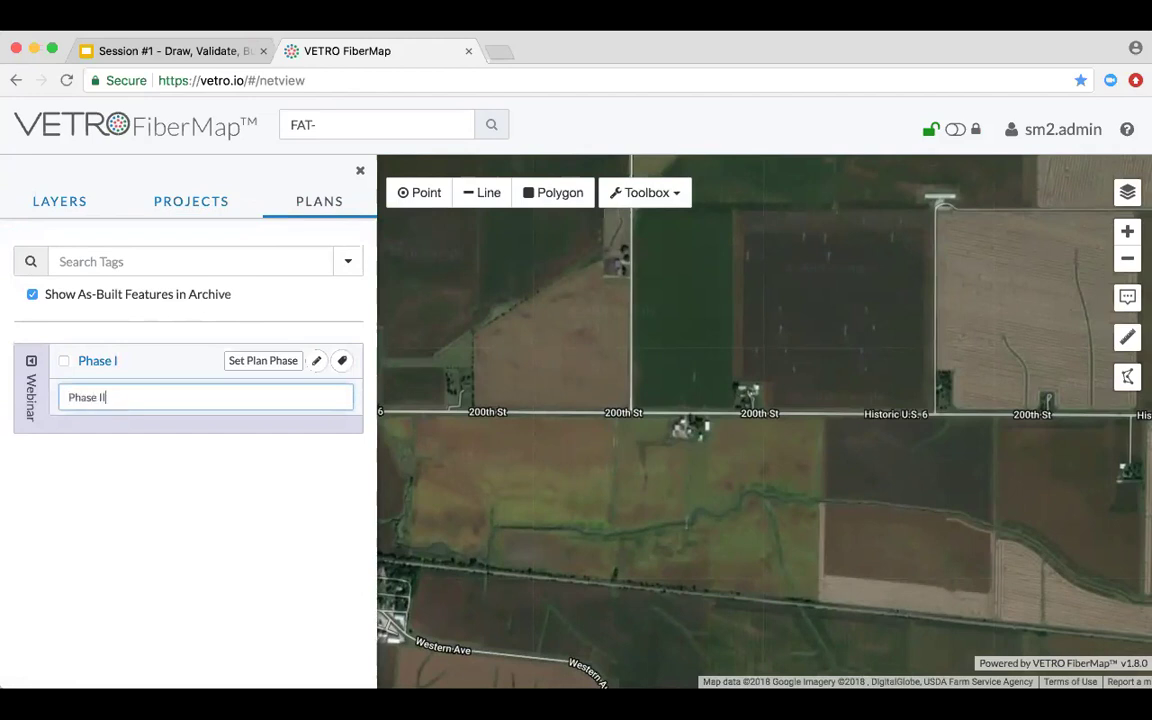
key(Return)
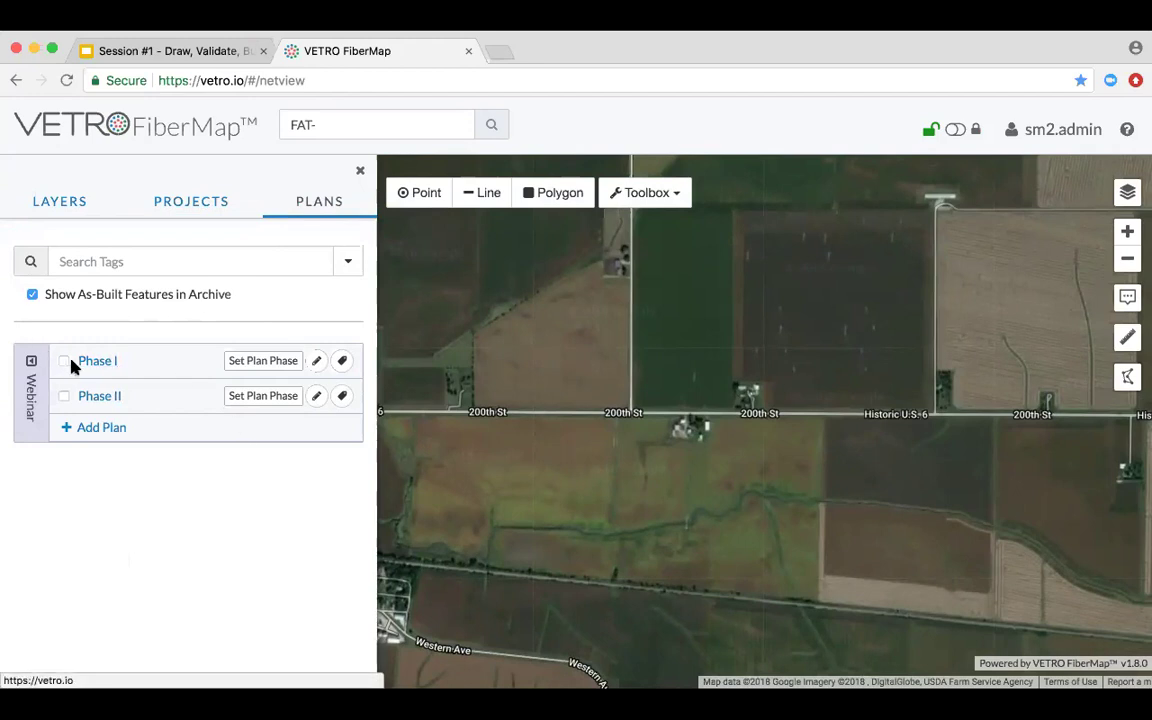
- Turn on the display of the Phase I and Phase II plans, and make Phase I the plan being edited
click(231, 363)
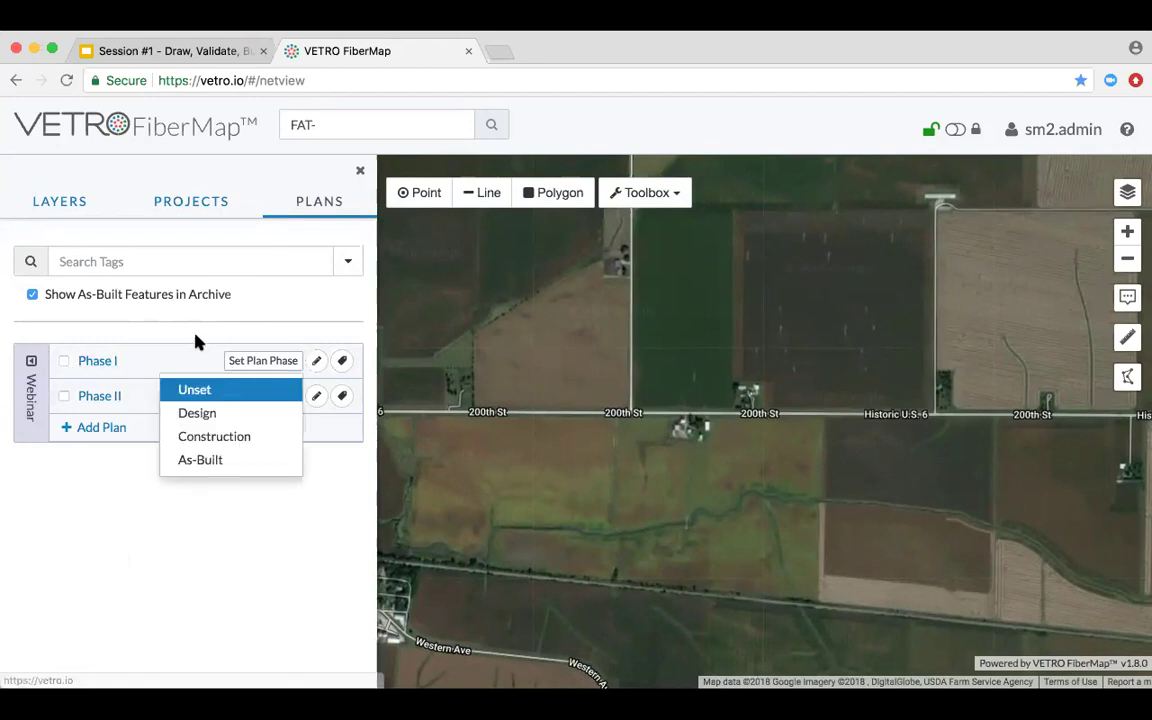
click(196, 339)
click(63, 361)
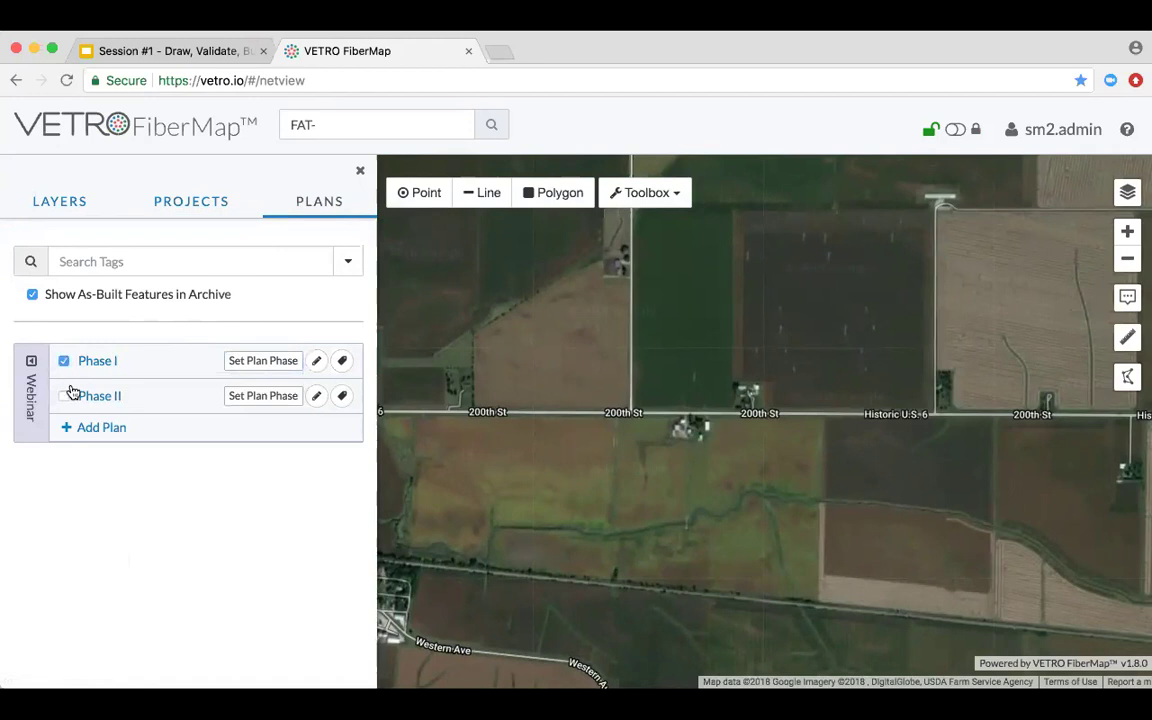
click(63, 396)
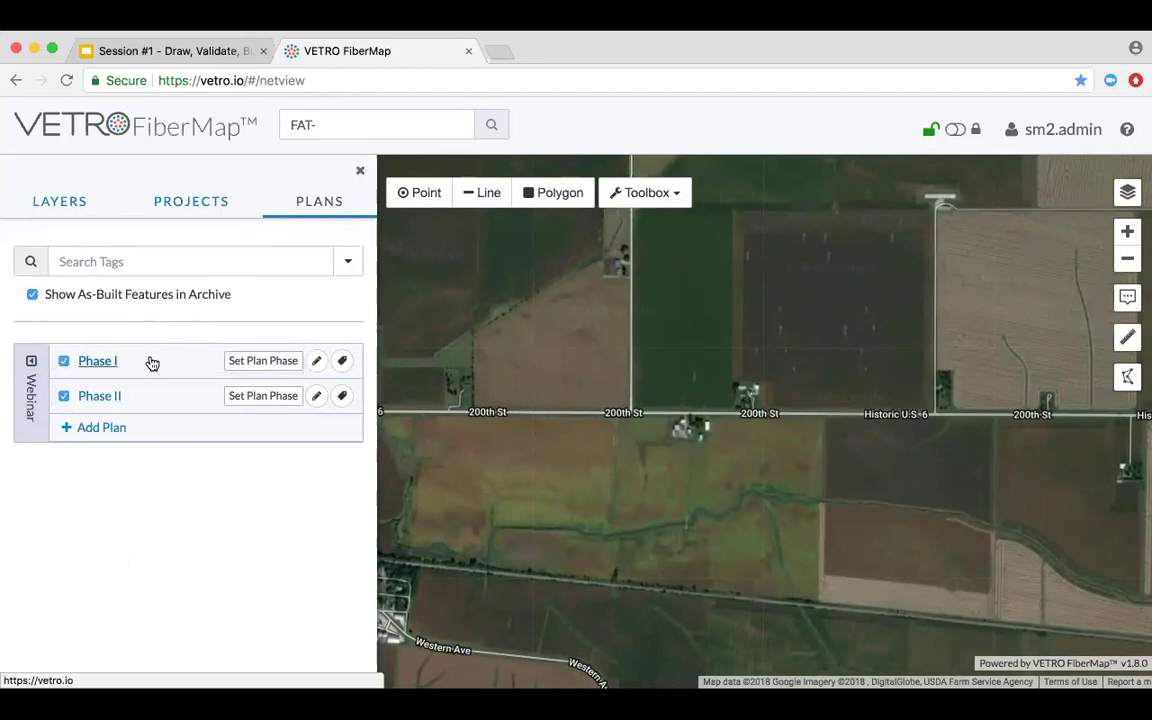
click(316, 364)
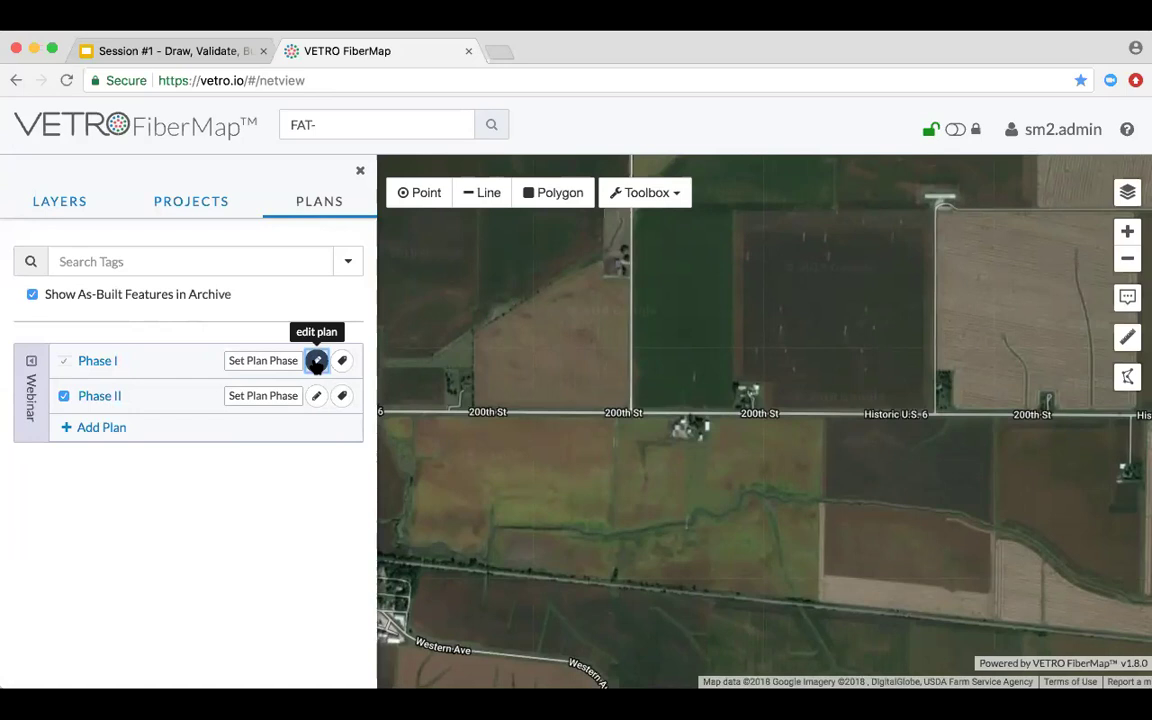
- Place a new point in the field just south of 200th St, west of the farm buildings, with part type CO
scroll(648, 483, up, 2)
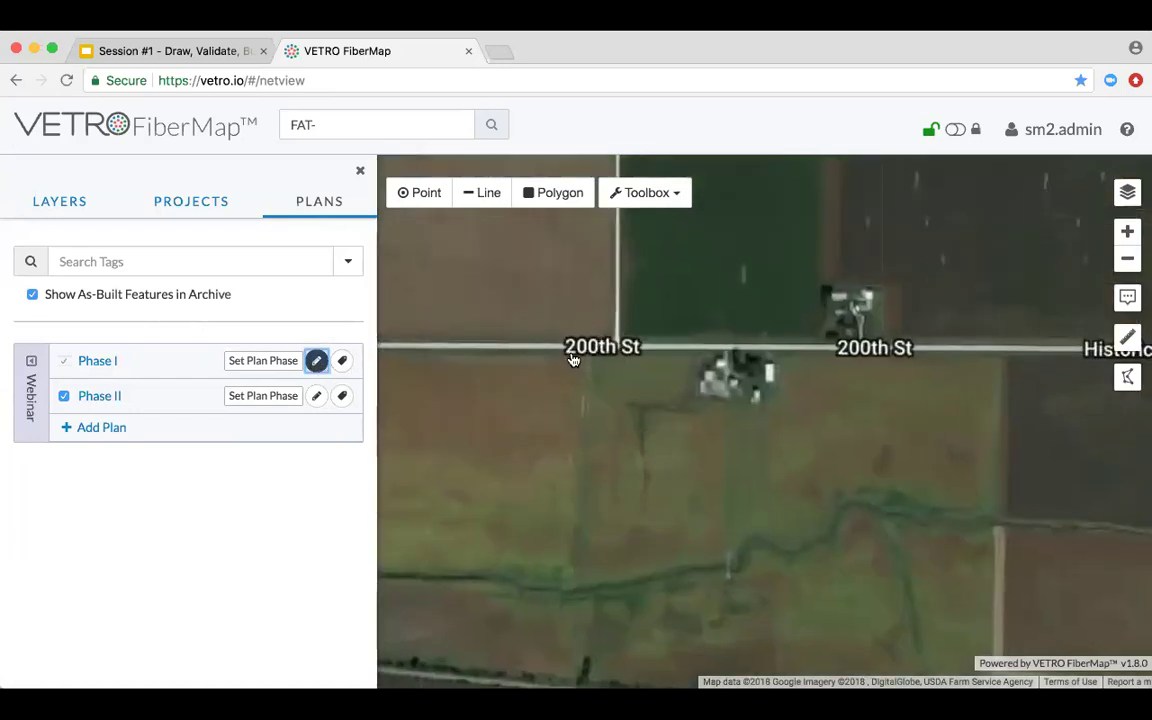
click(422, 195)
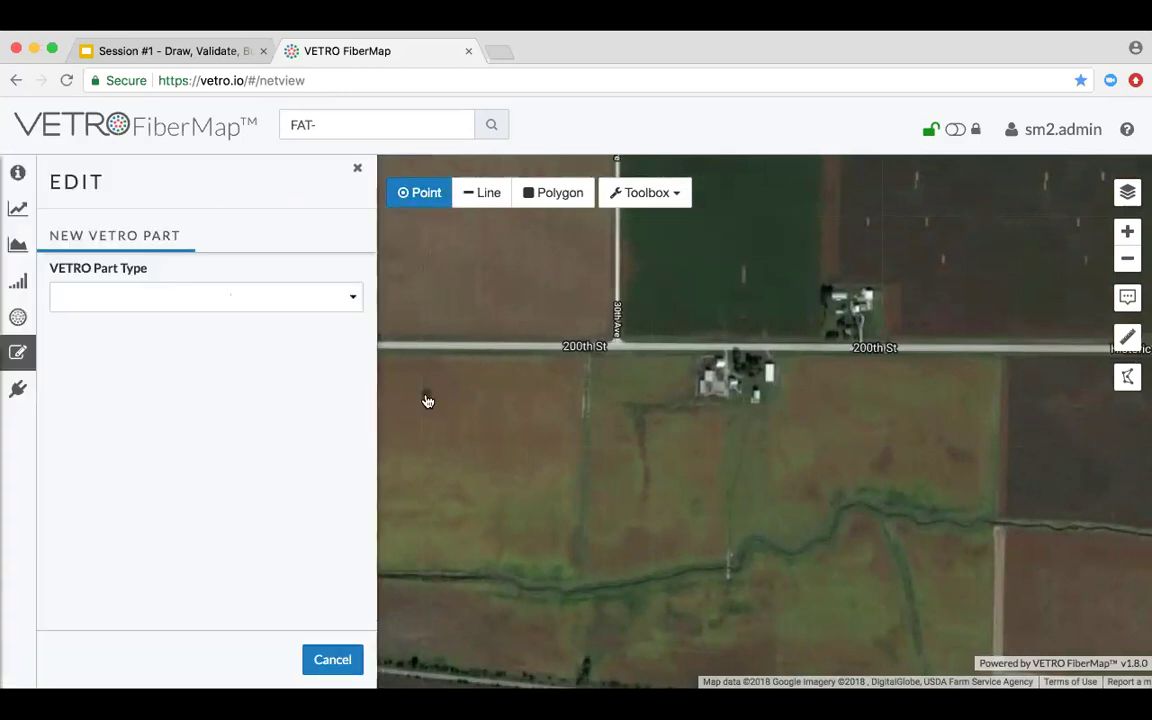
drag(558, 417, 486, 424)
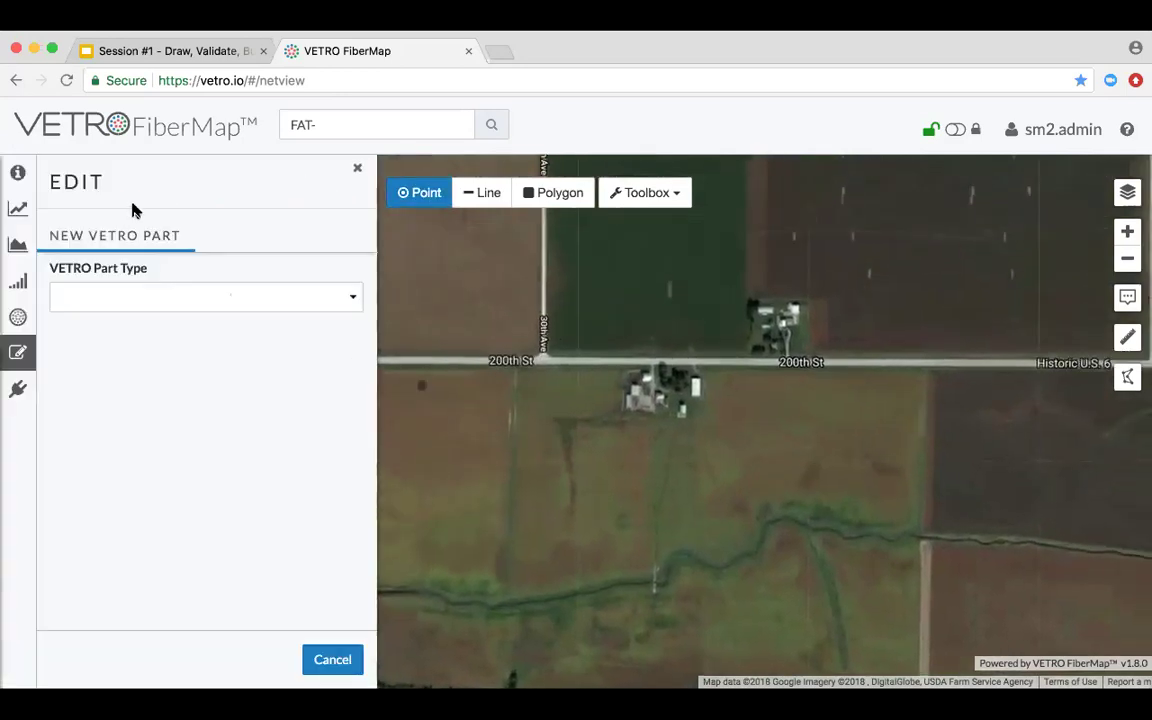
click(292, 291)
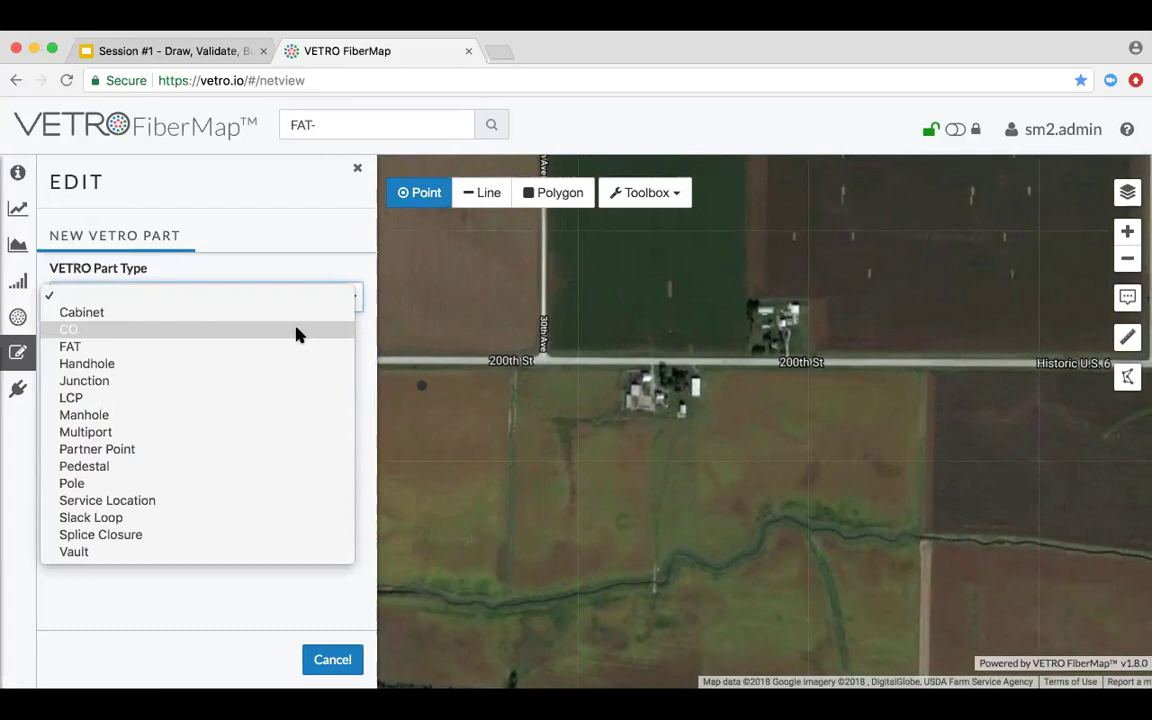
click(296, 334)
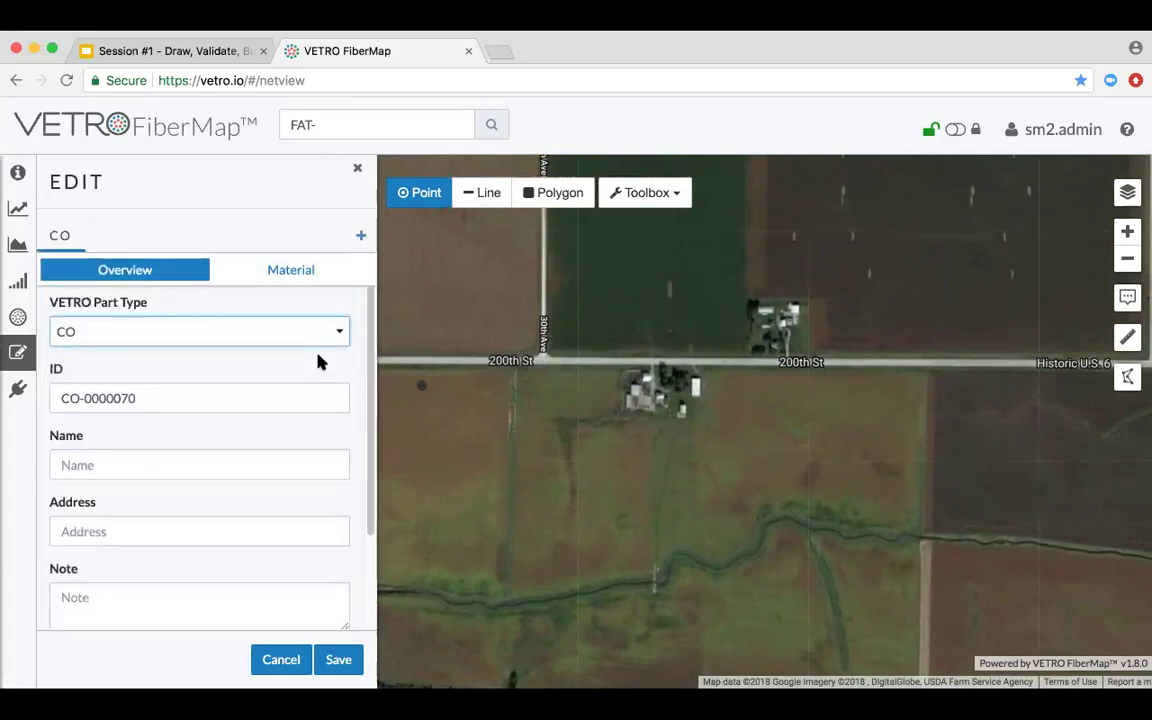
- Add new equipment to the CO with equipment type Patch Panel and 4 ports
scroll(345, 435, down, 1)
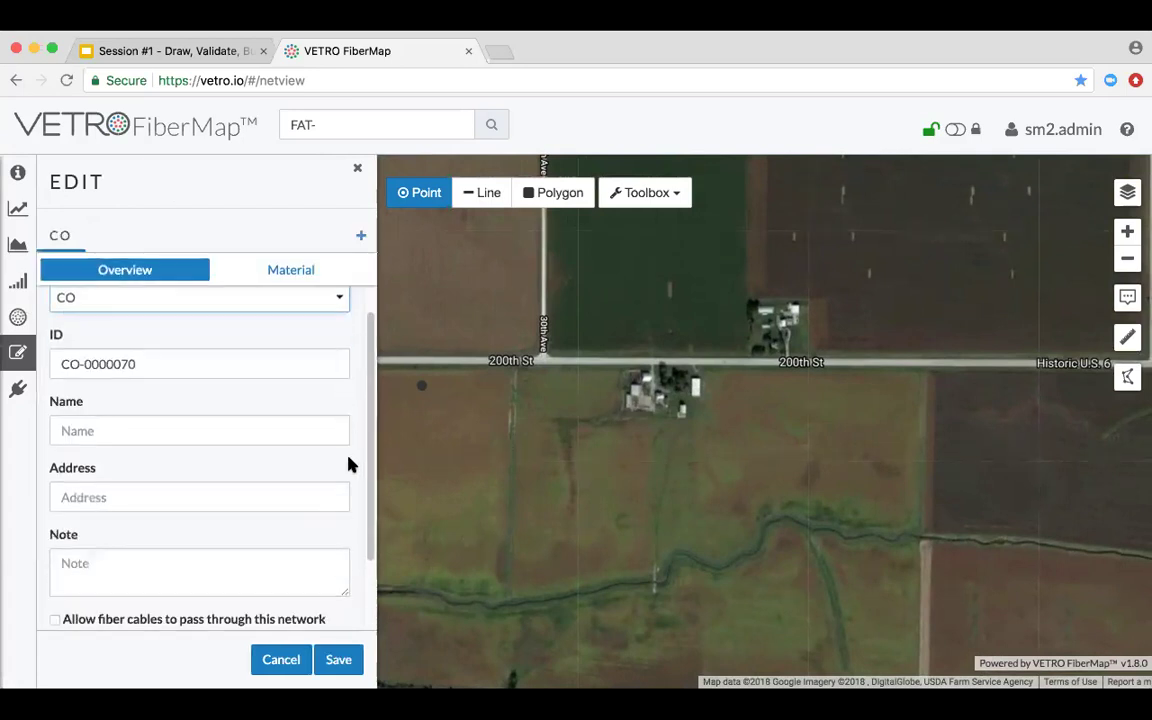
scroll(275, 420, down, 1)
scroll(283, 430, up, 2)
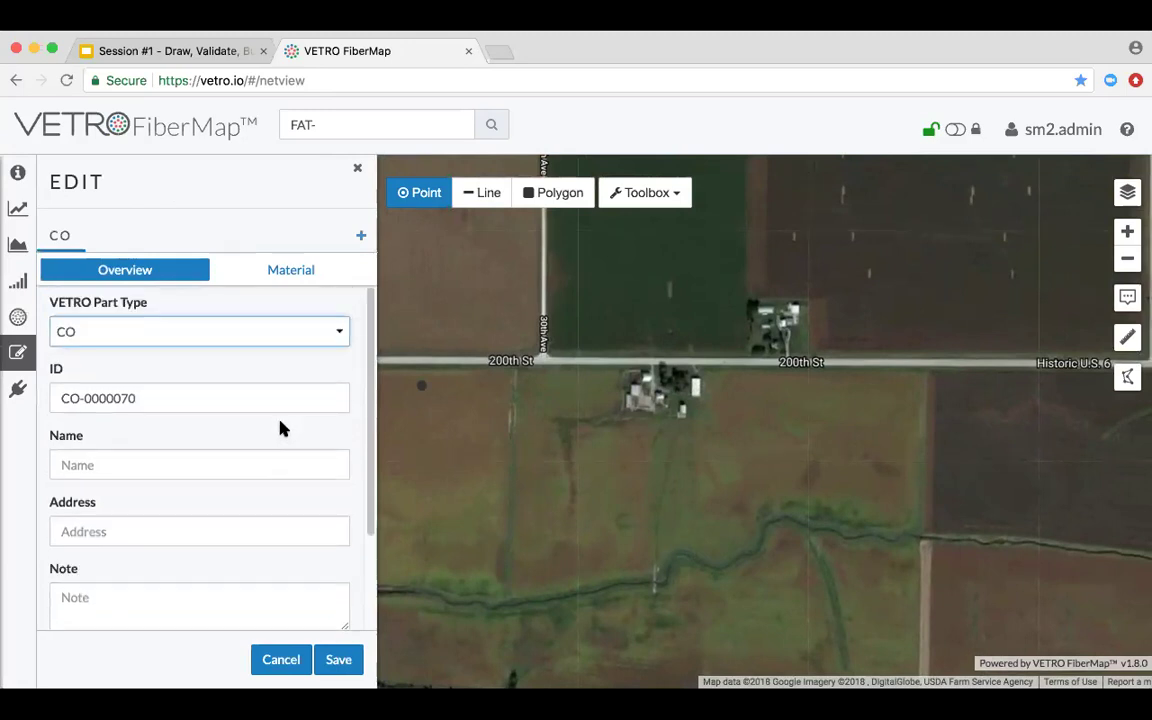
click(361, 240)
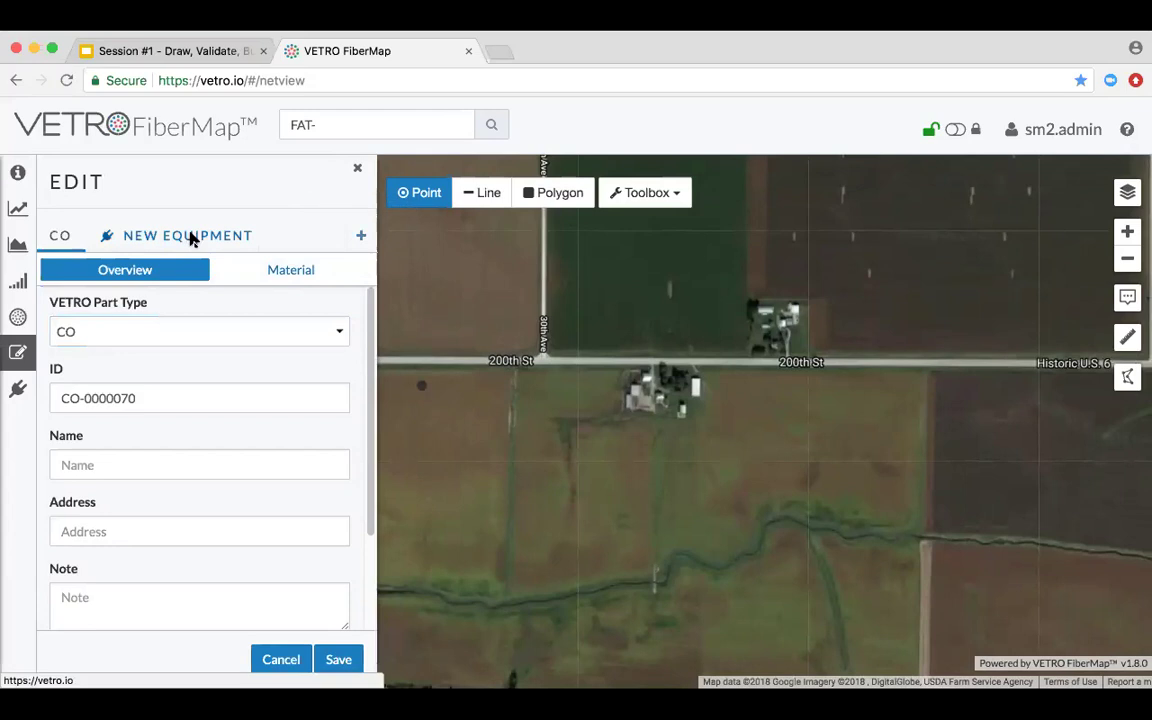
click(193, 238)
click(207, 304)
click(210, 313)
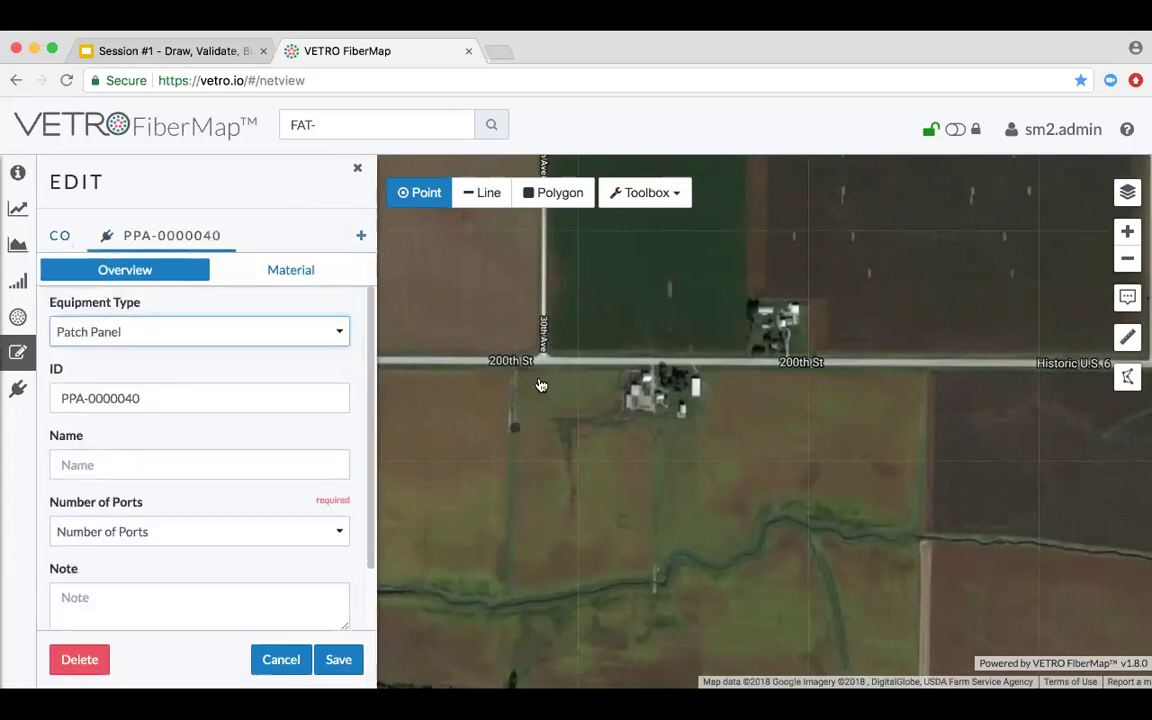
scroll(545, 352, up, 1)
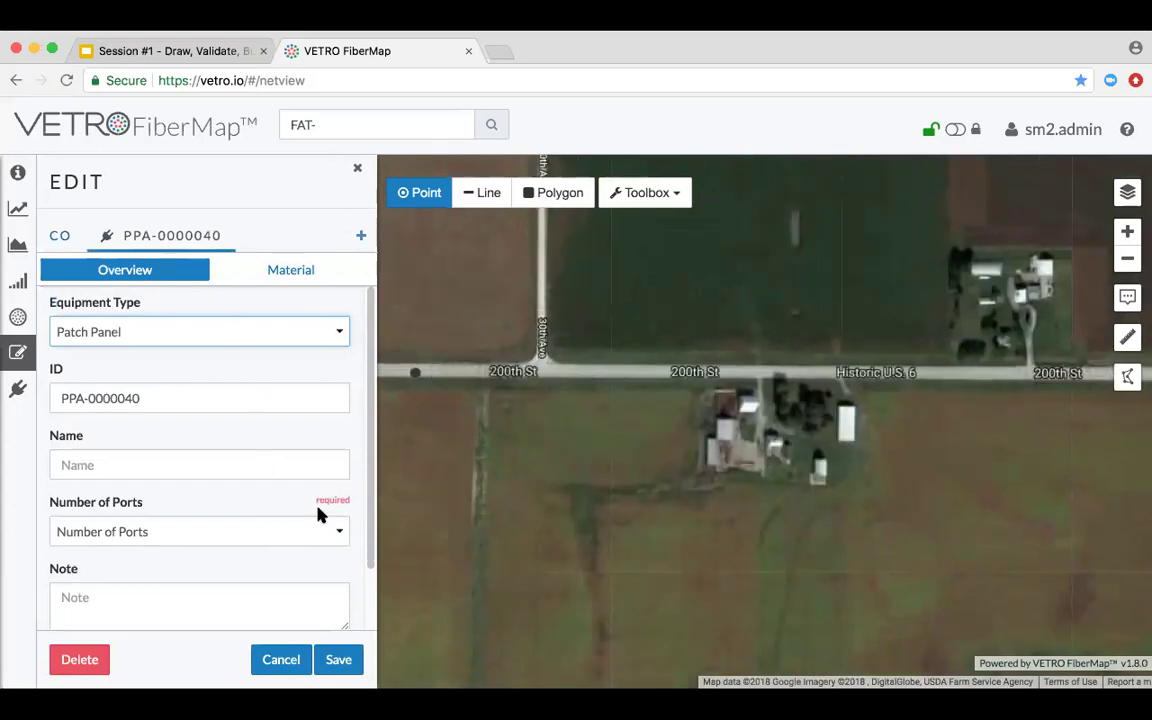
click(337, 535)
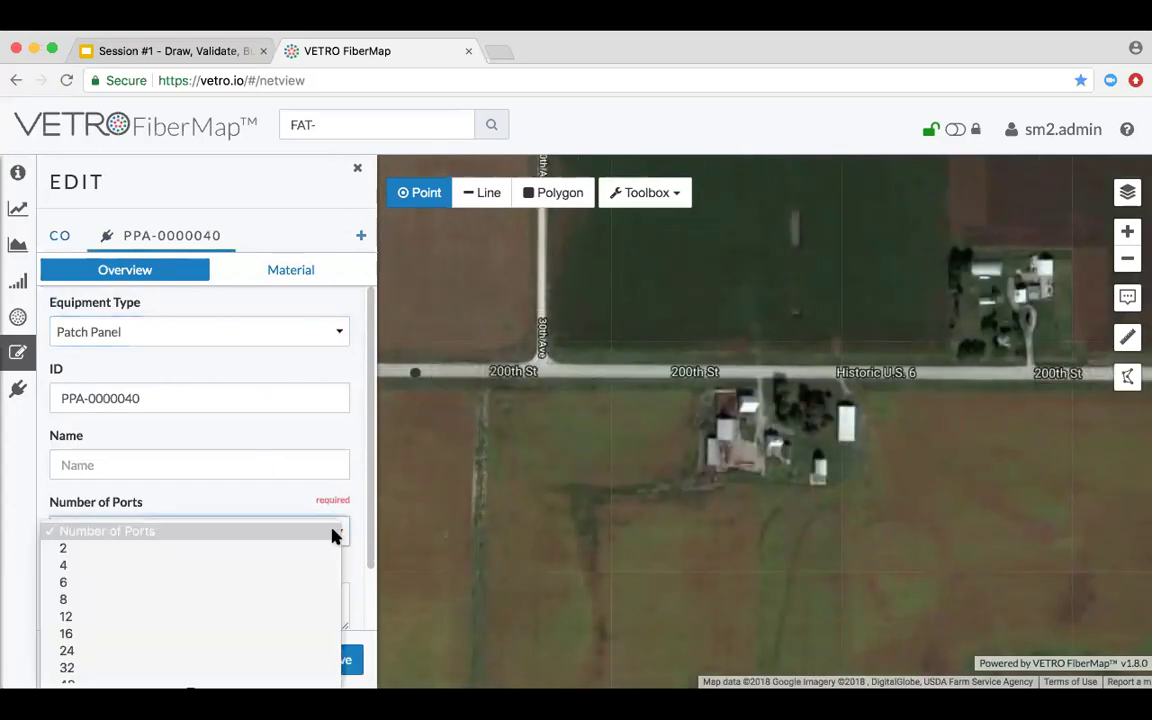
click(306, 570)
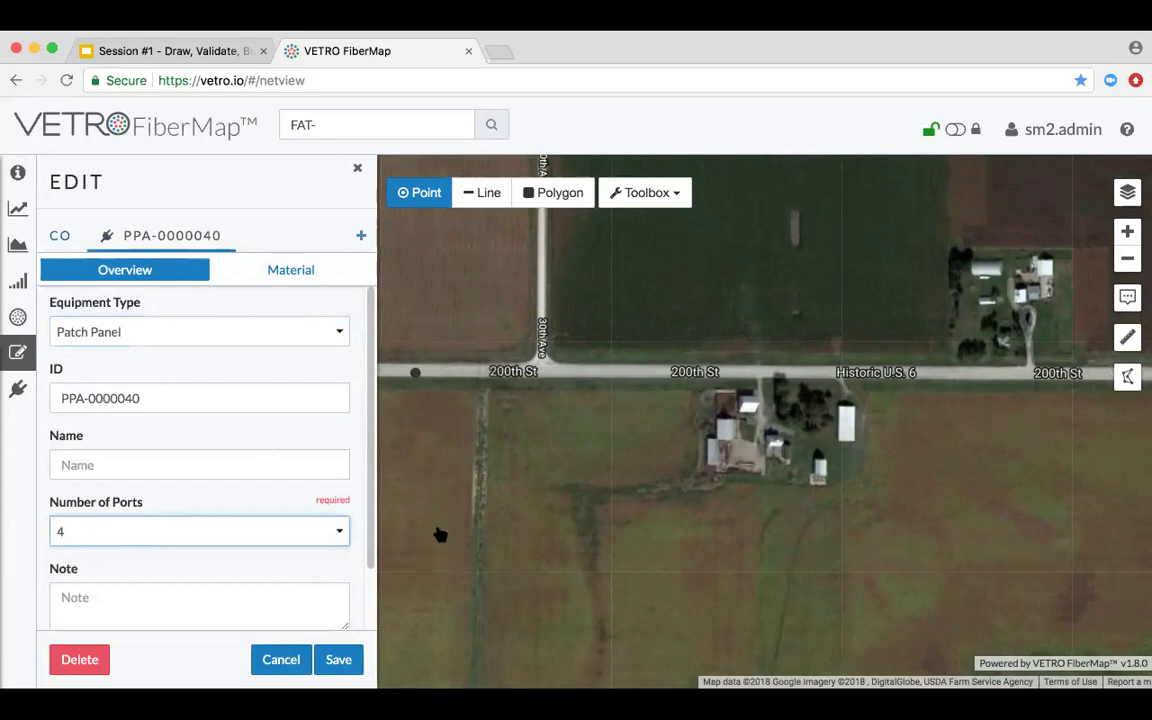
- Place the CO at the northwest corner of 200th St and 30th Ave, and save it with its patch panel
click(525, 354)
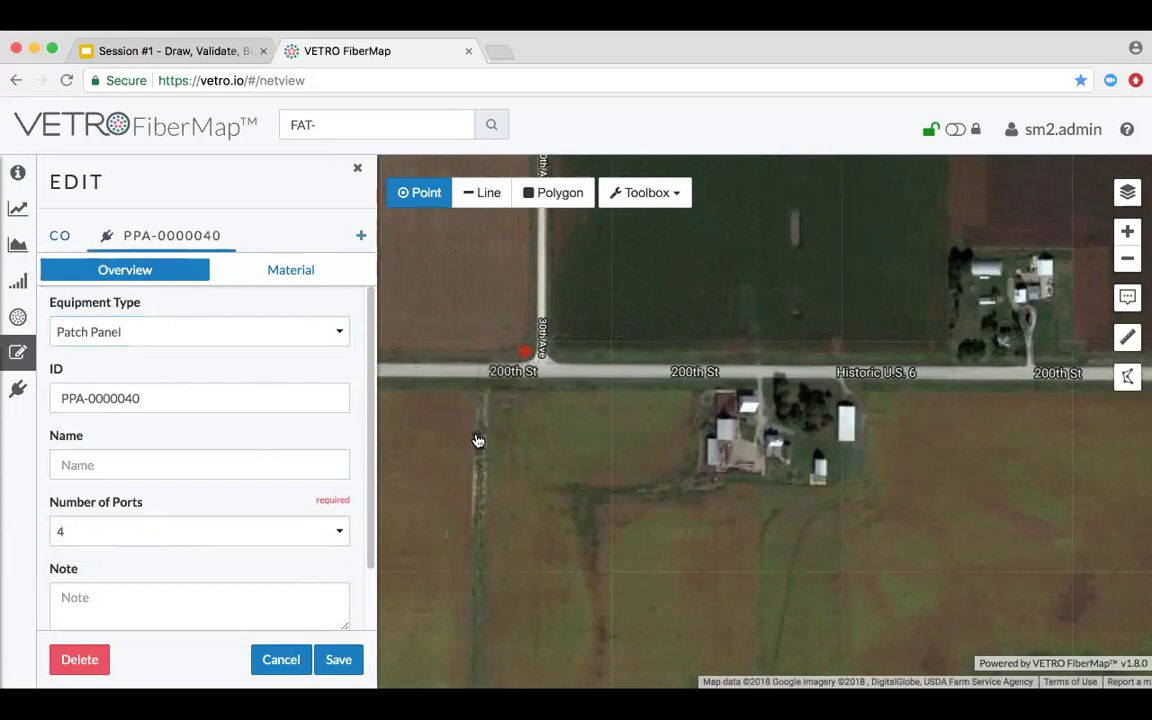
drag(499, 437, 581, 482)
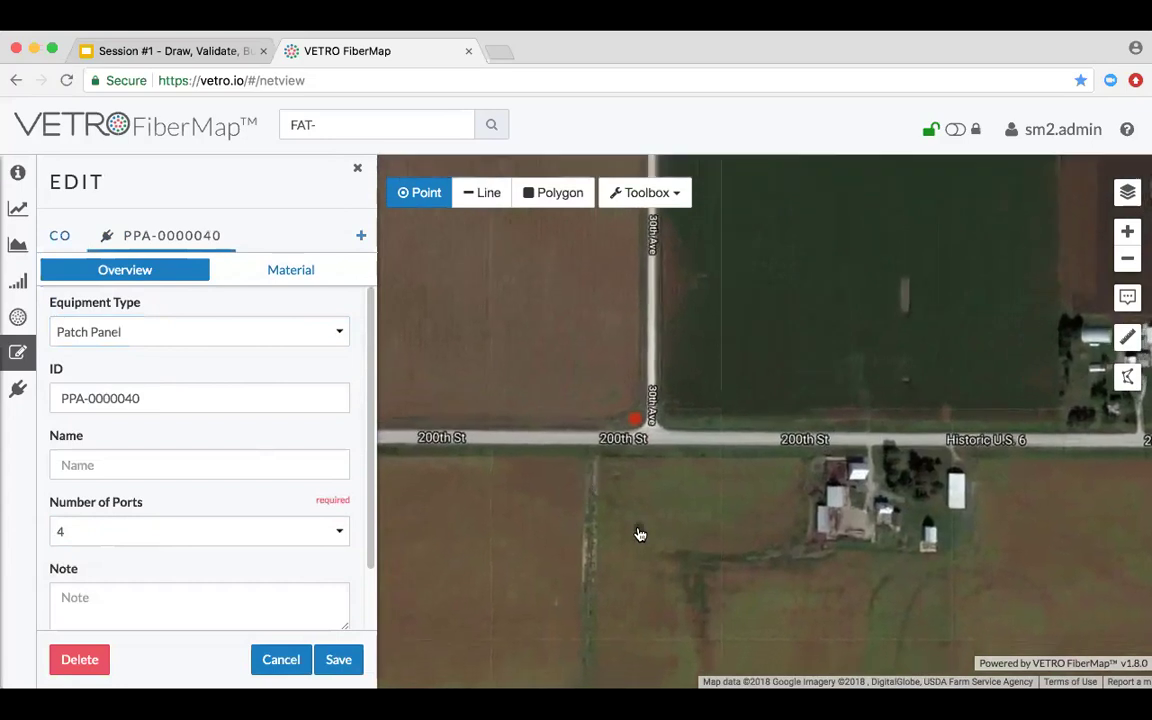
click(348, 660)
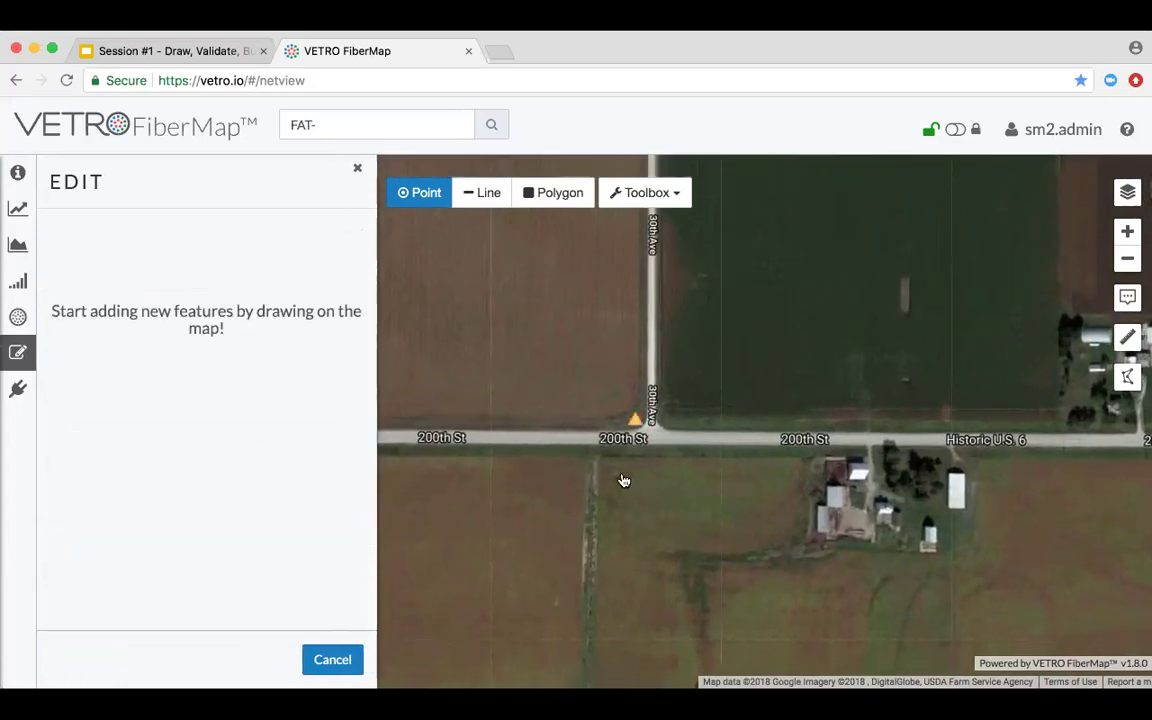
- Leave point drawing and open the saved CO at 30th Ave to review its attributes
scroll(640, 481, down, 1)
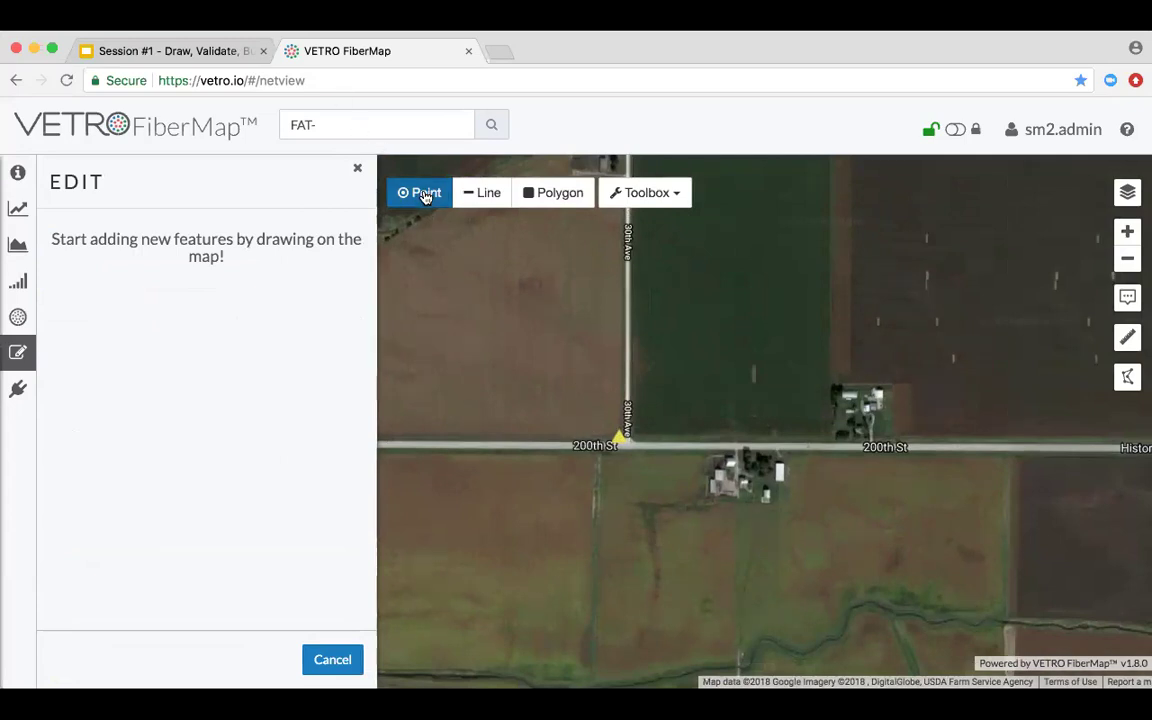
click(420, 193)
click(424, 196)
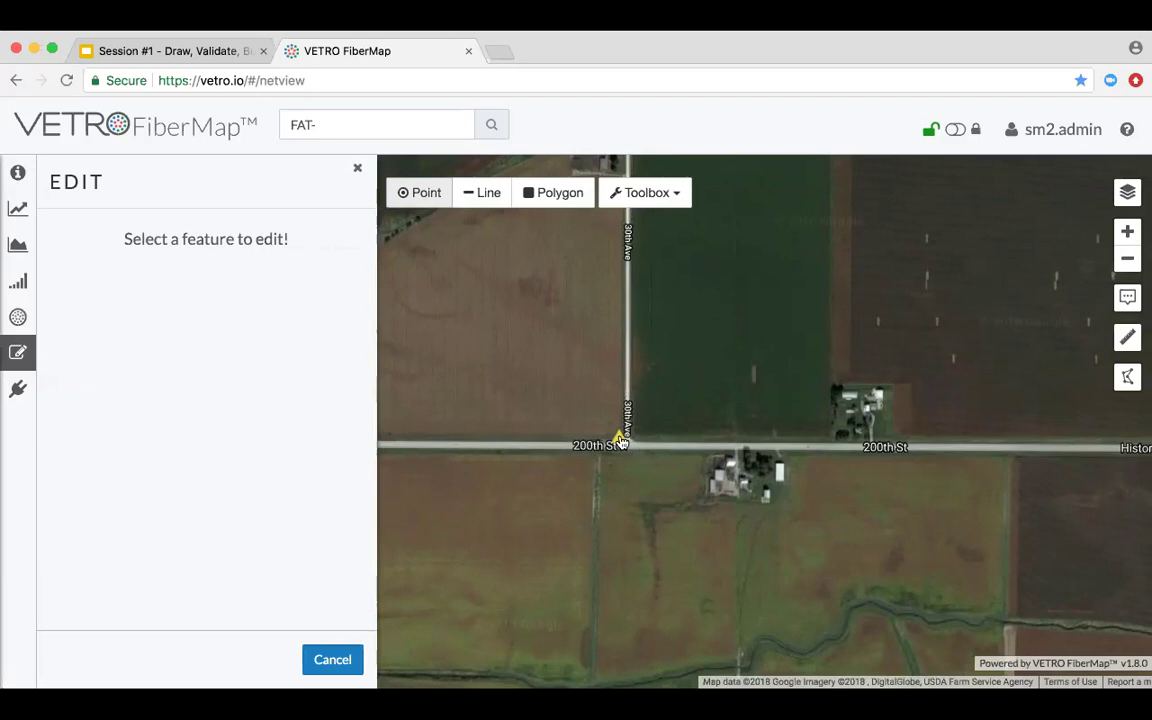
click(620, 441)
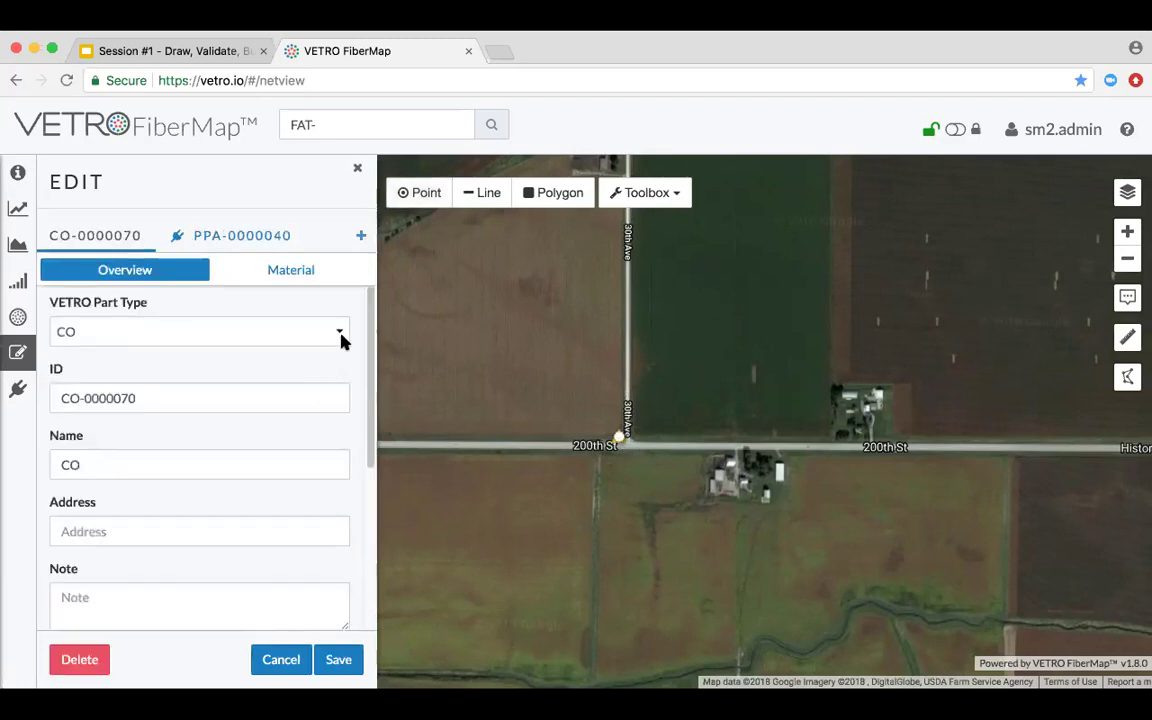
scroll(345, 365, down, 3)
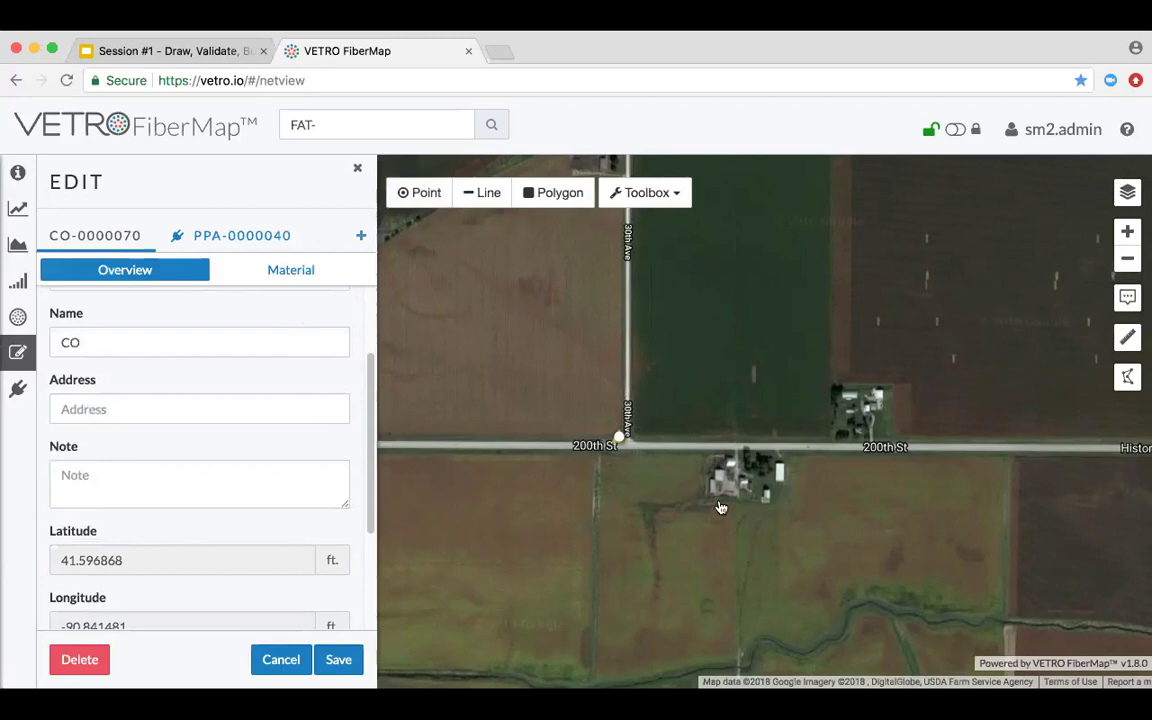
- Start a new point with VETRO part type FAT
click(420, 192)
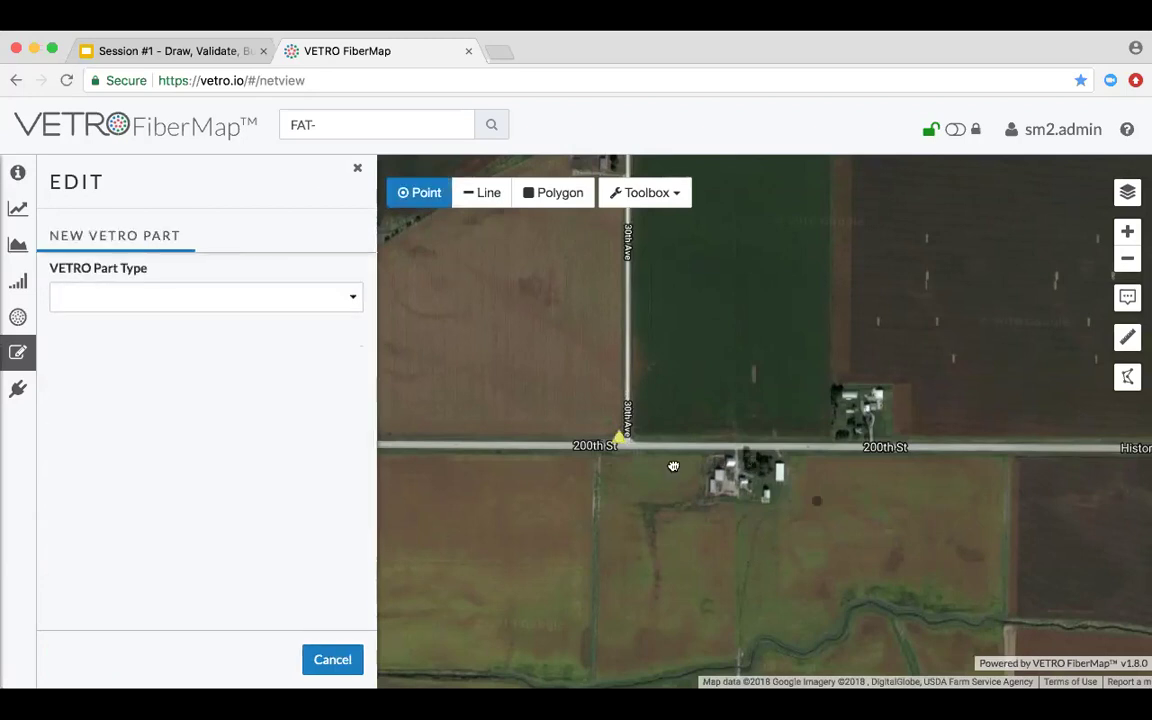
scroll(720, 490, down, 3)
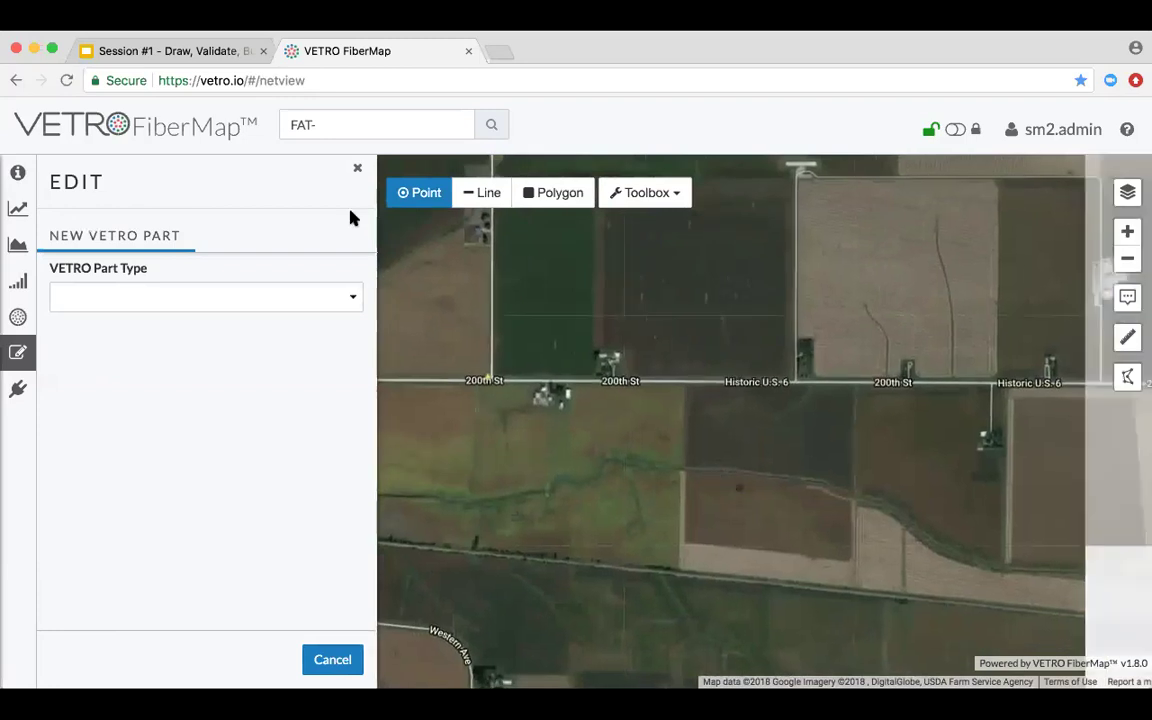
click(317, 298)
click(322, 346)
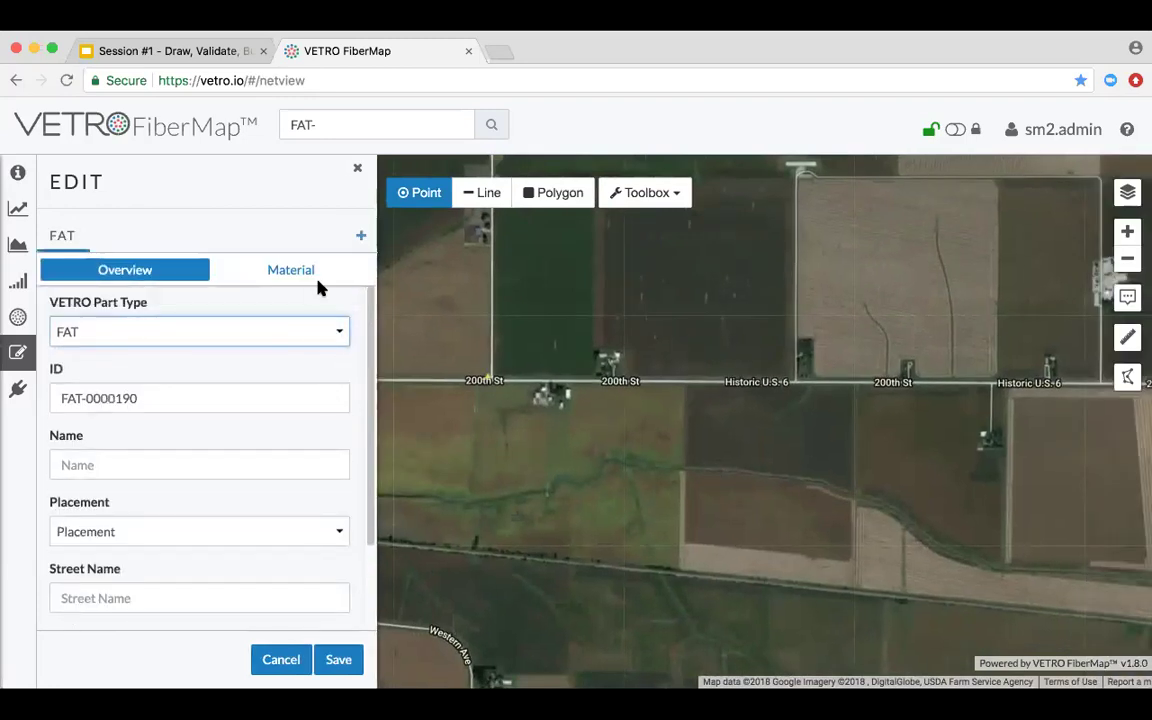
- Add new equipment to the FAT with equipment type Splitter and a 1:4 splitter configuration
click(361, 235)
click(213, 237)
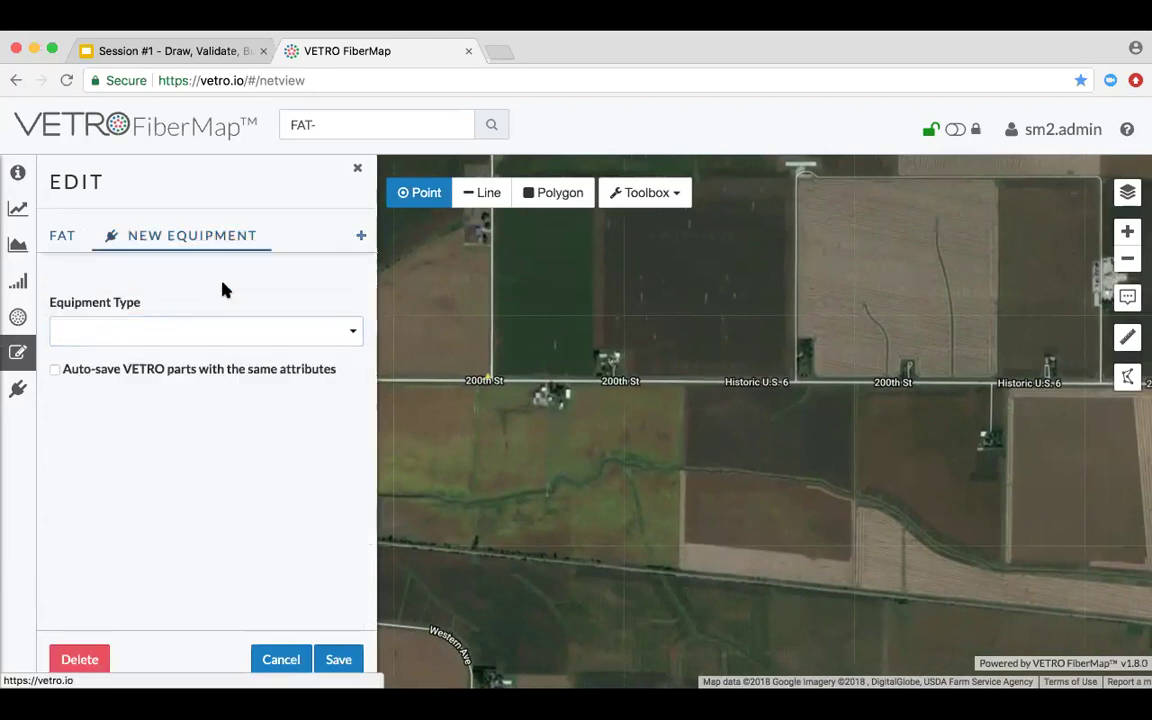
click(211, 298)
click(254, 440)
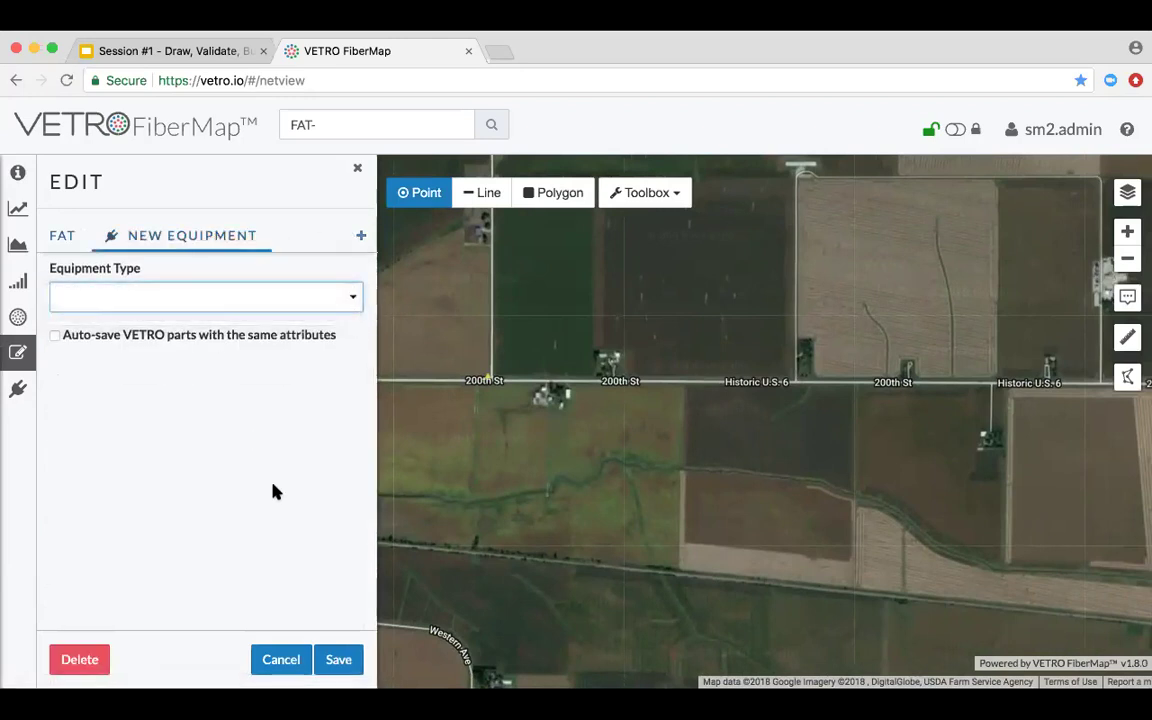
click(262, 464)
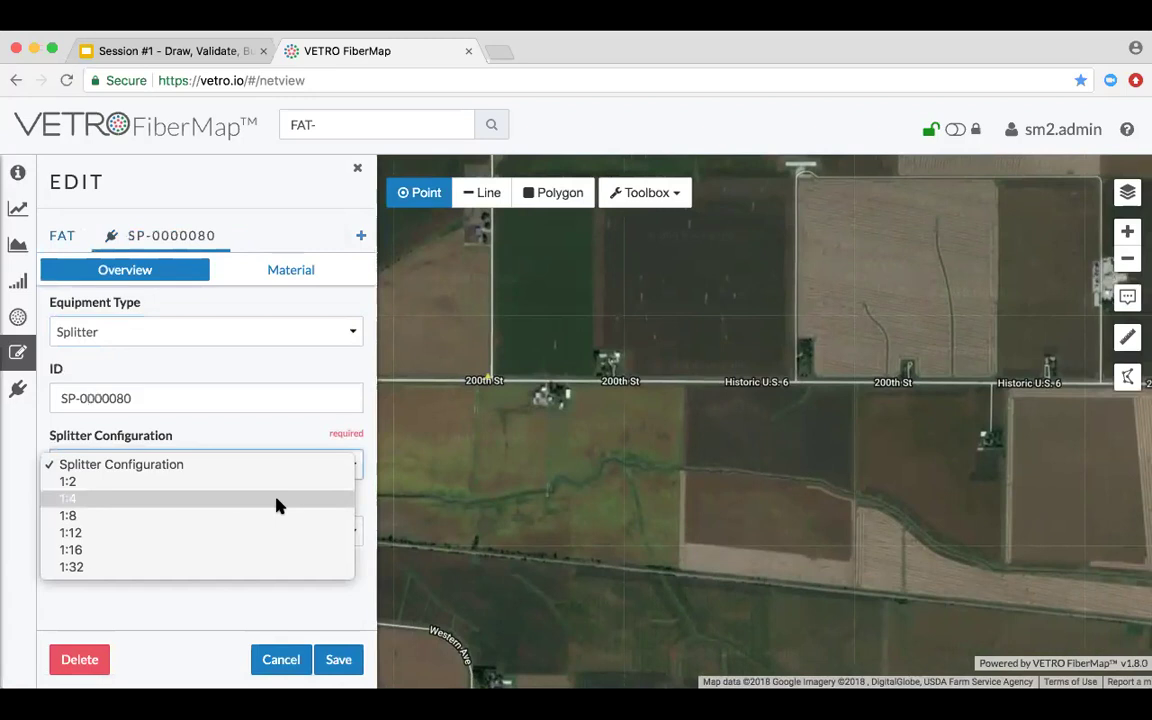
click(278, 505)
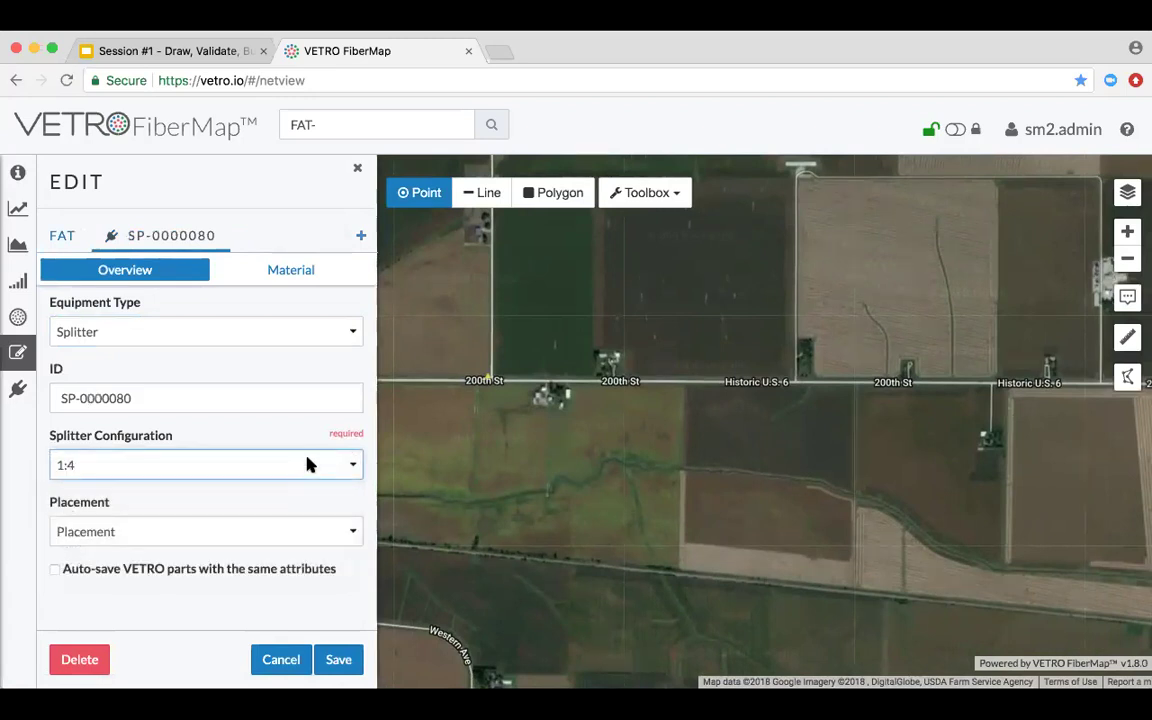
- Enable auto-saving of VETRO parts with the same attributes for the FAT
click(66, 237)
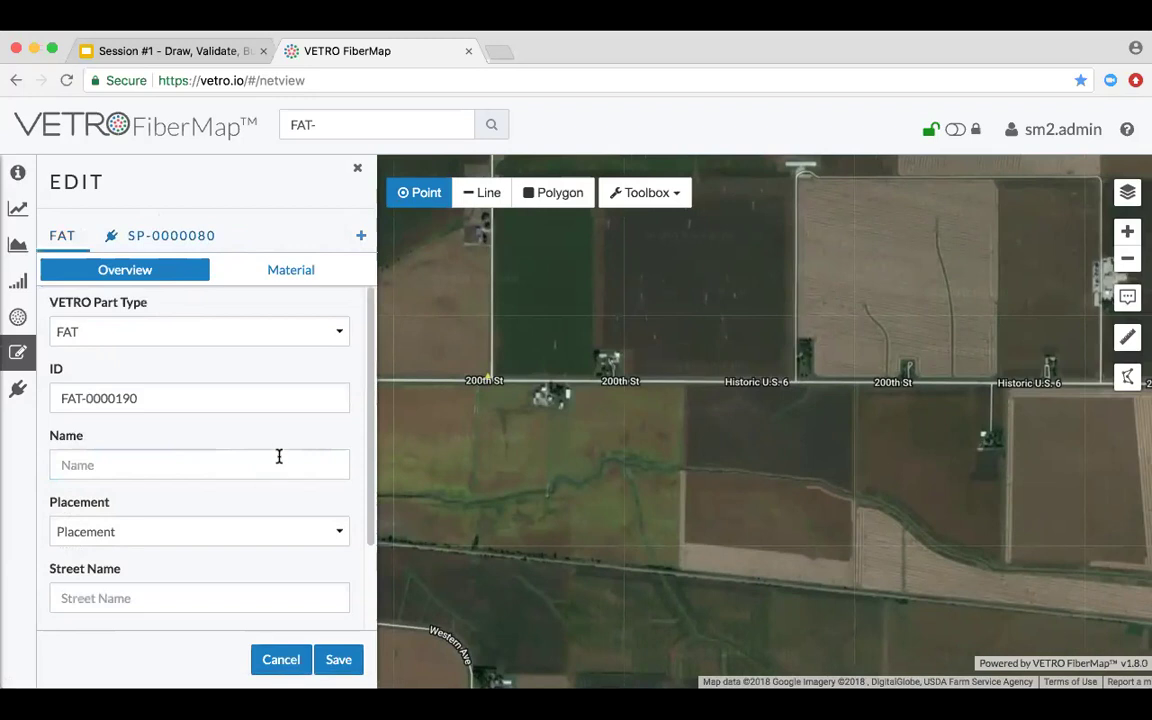
scroll(279, 456, down, 3)
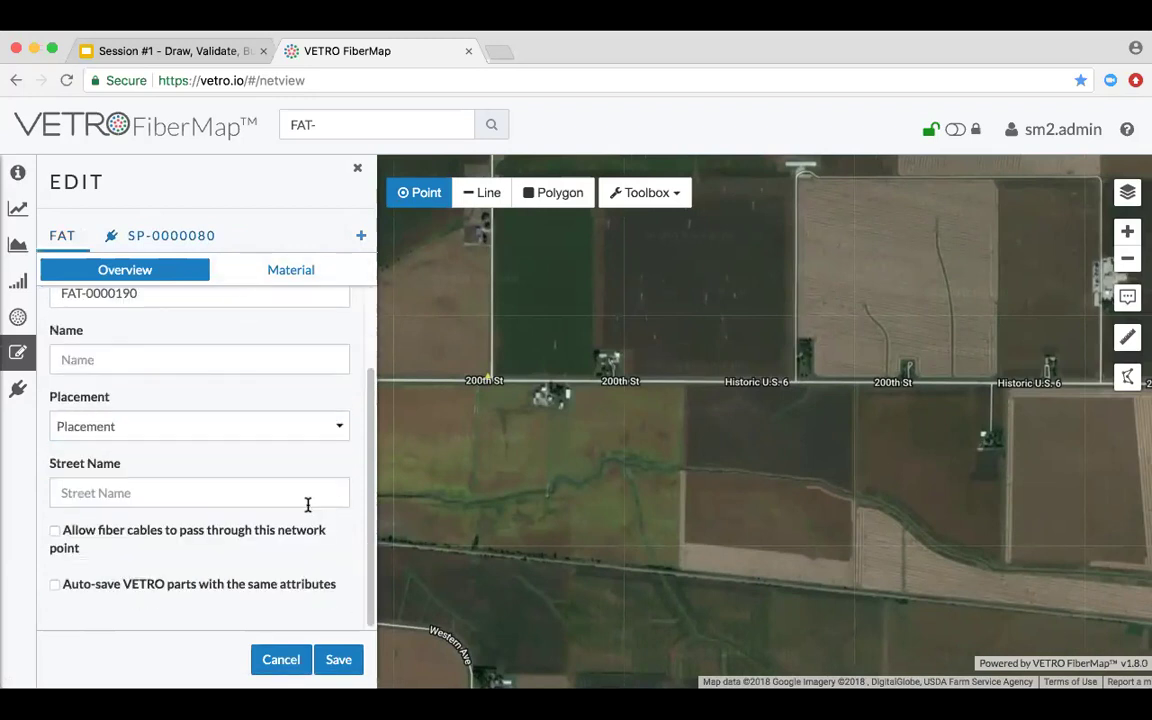
scroll(280, 447, up, 1)
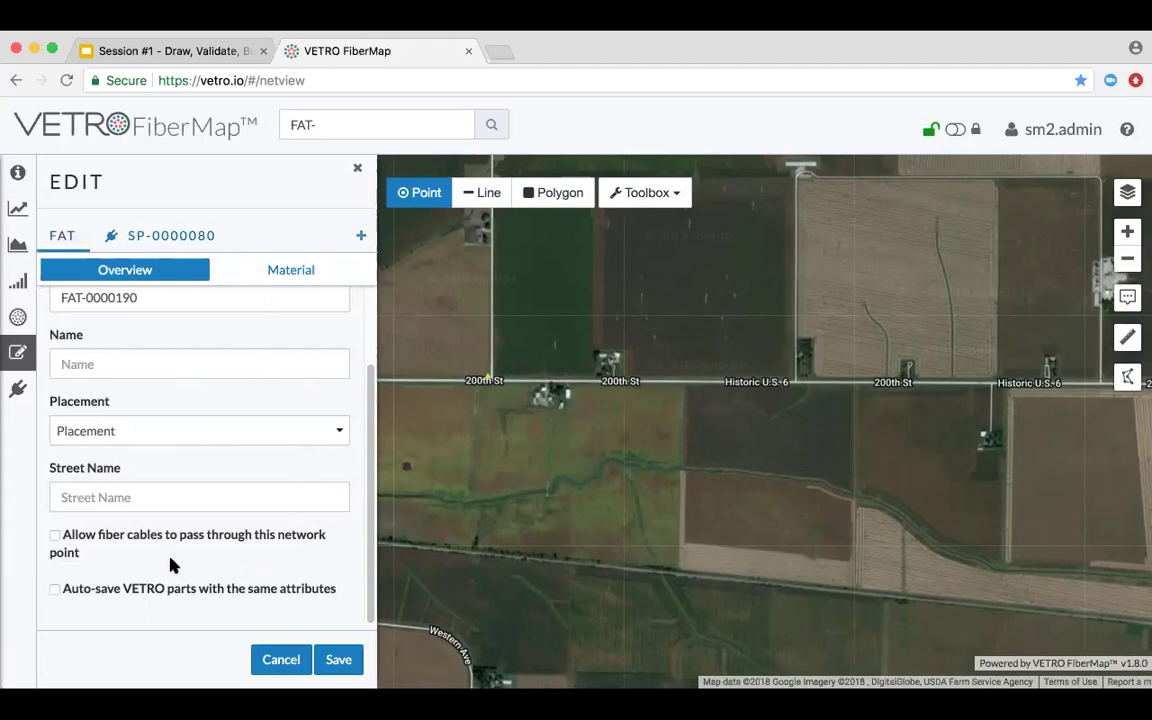
click(55, 590)
- Place three FATs: along 200th St east of the farms, at the next road junction, and at that side road's north end
drag(697, 417, 702, 496)
scroll(697, 497, up, 2)
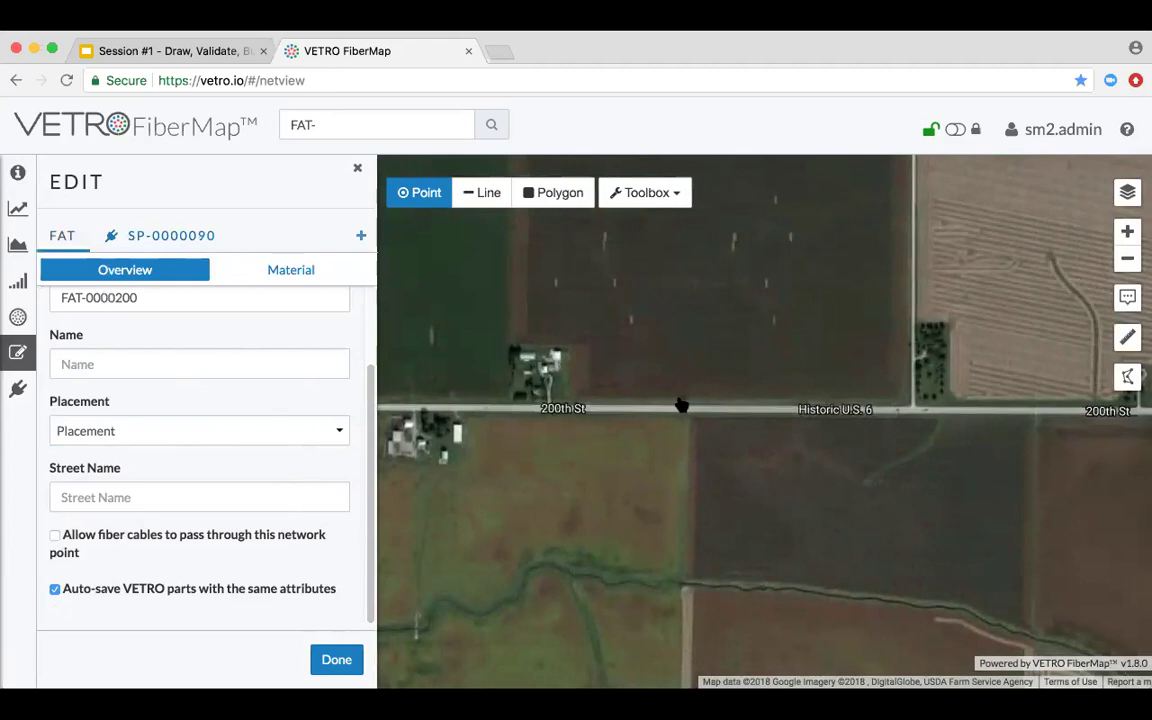
click(681, 405)
mouse_move(902, 409)
mouse_down()
mouse_move(818, 413)
mouse_move(806, 524)
mouse_up()
click(822, 410)
scroll(797, 285, down, 1)
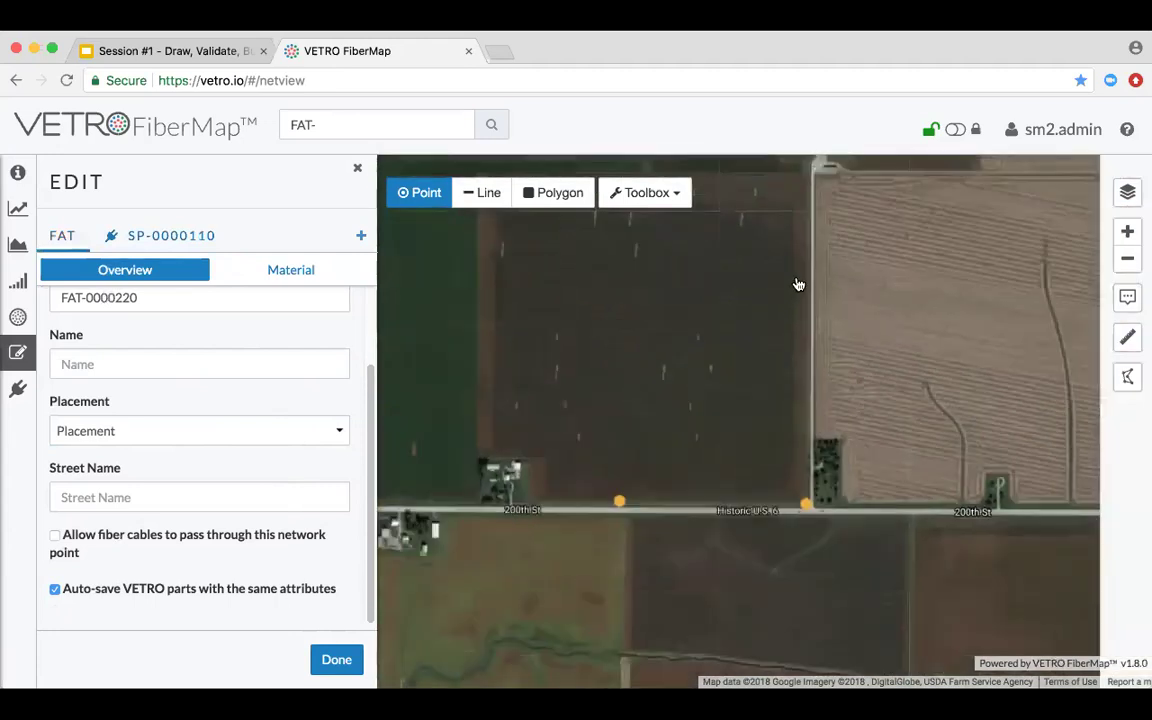
click(801, 222)
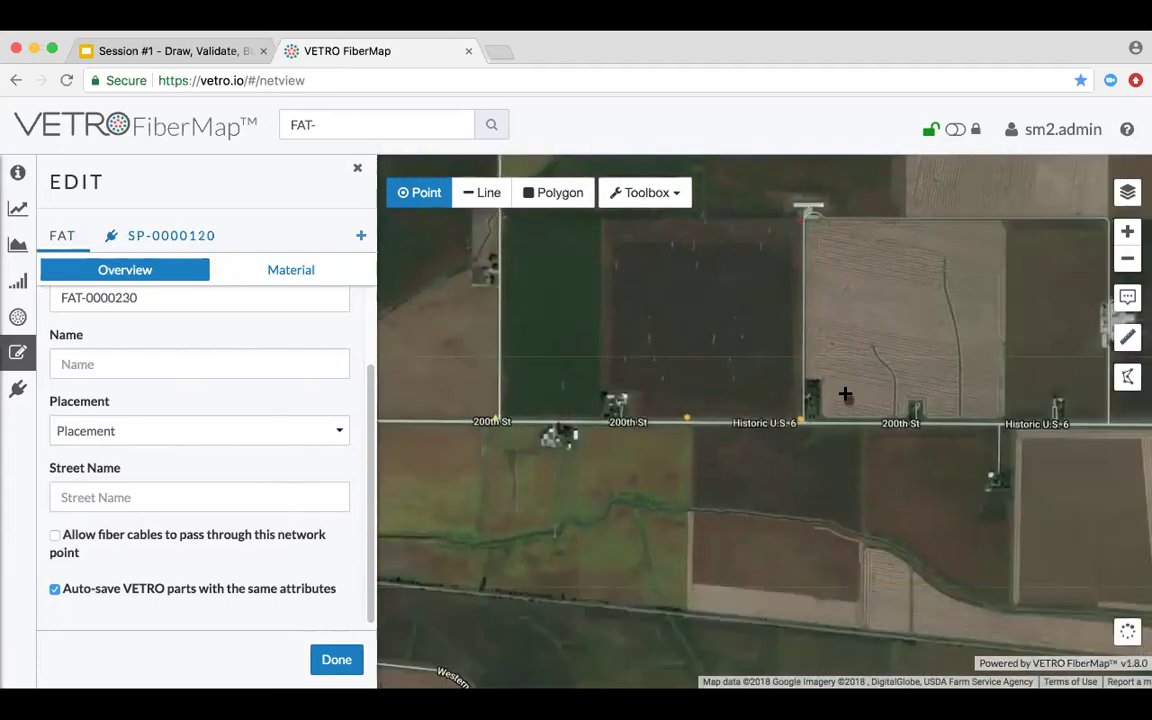
- Place three more FATs farther east on 200th St, one by the wooded driveway and two on opposite sides of the next one, and finish drawing
scroll(903, 427, up, 1)
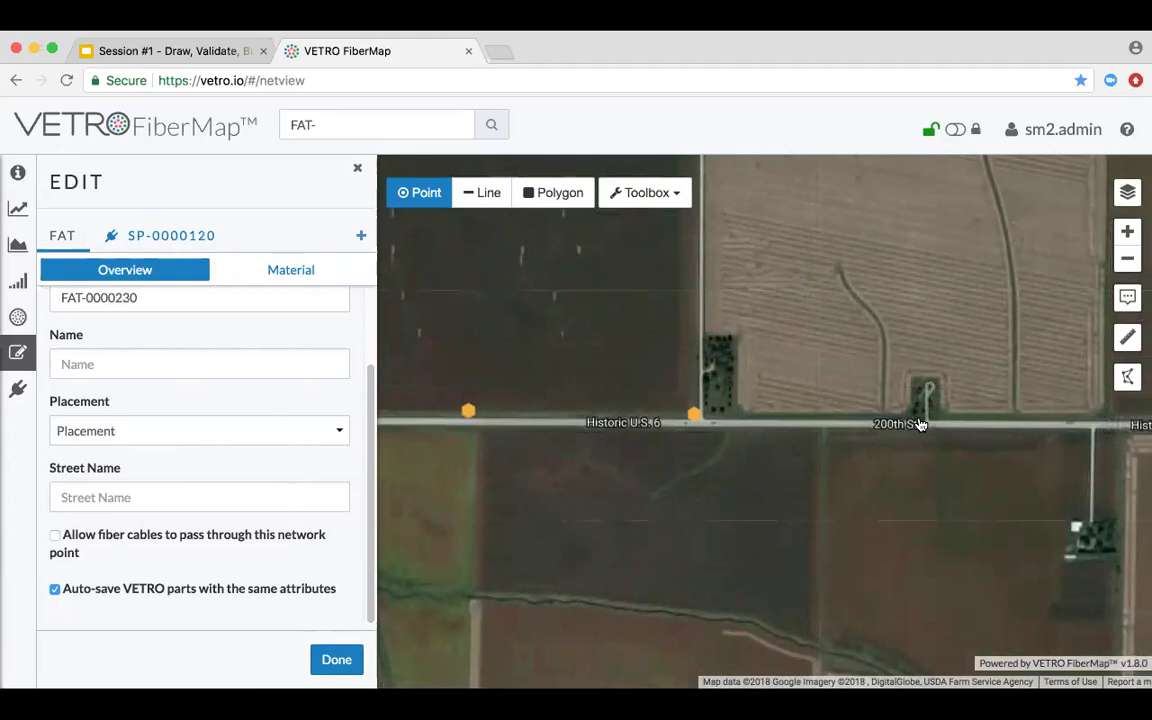
click(919, 424)
drag(980, 491, 810, 461)
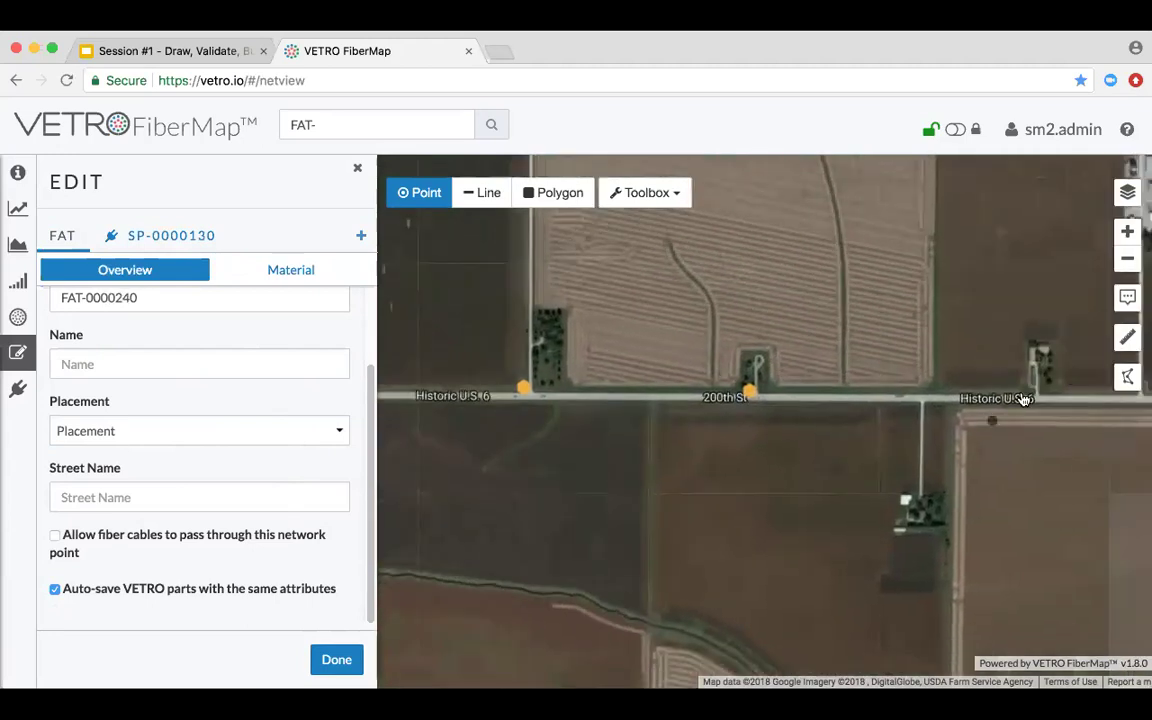
scroll(963, 409, up, 1)
click(862, 378)
click(861, 405)
scroll(748, 445, down, 1)
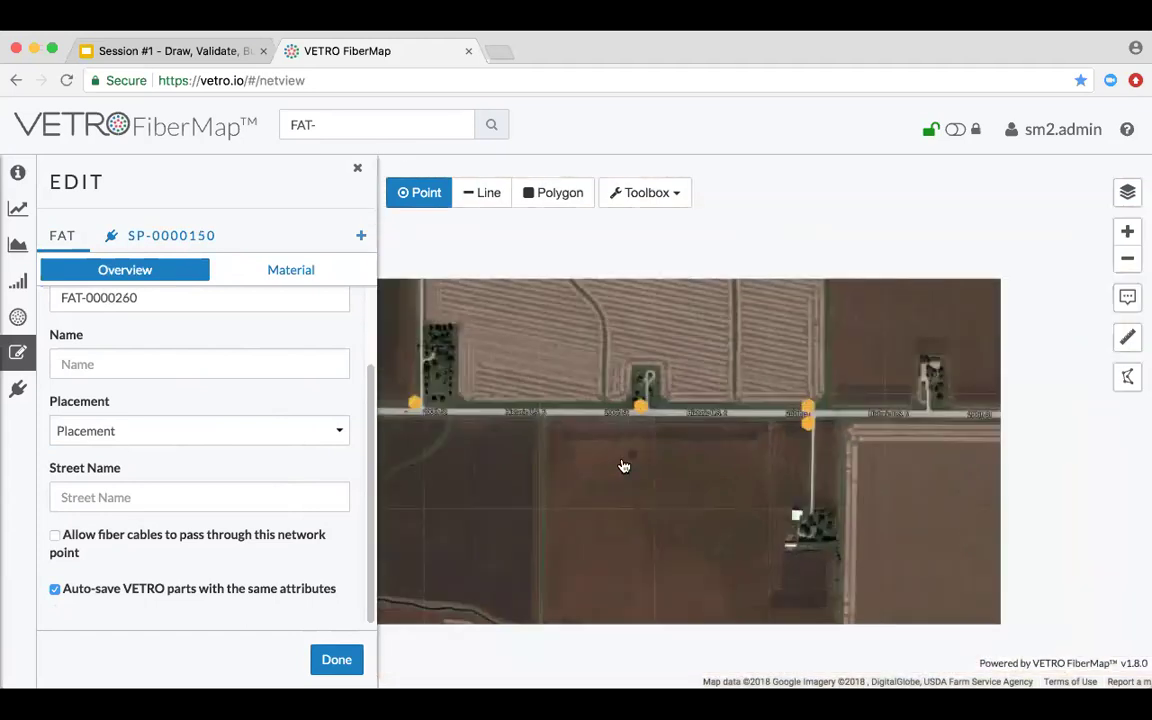
drag(727, 426, 970, 461)
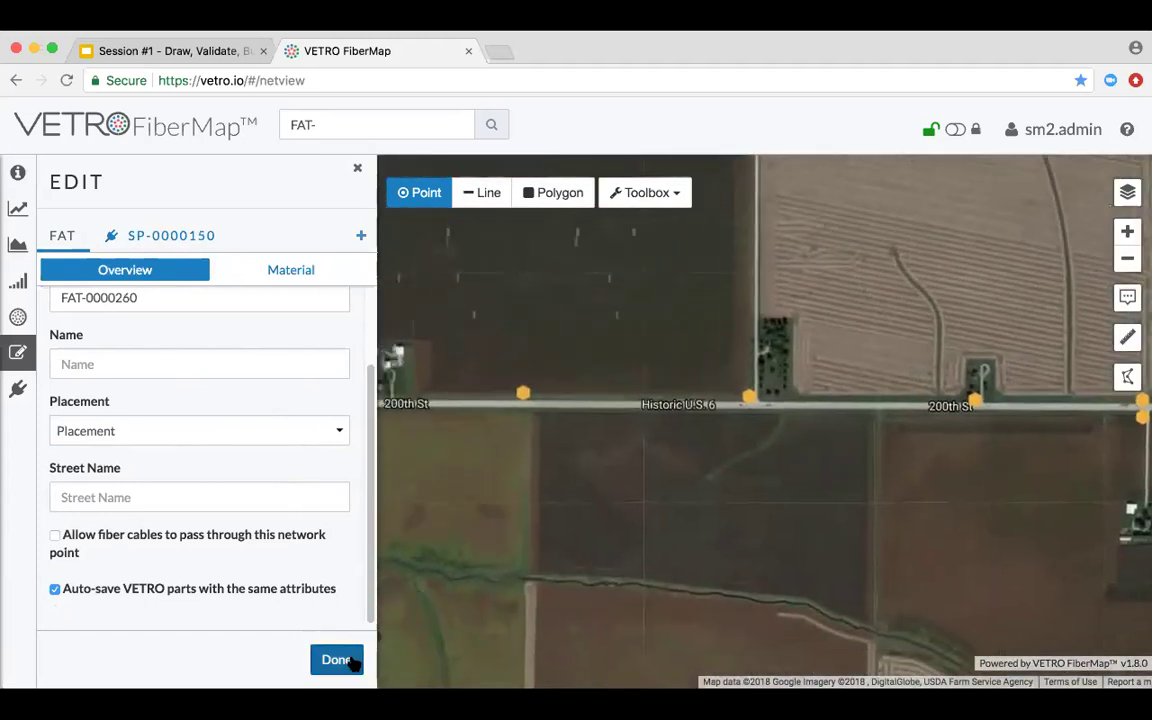
click(337, 659)
- Stop drawing points and open the first FAT east of the farms on 200th St to check its ID
drag(681, 445, 774, 432)
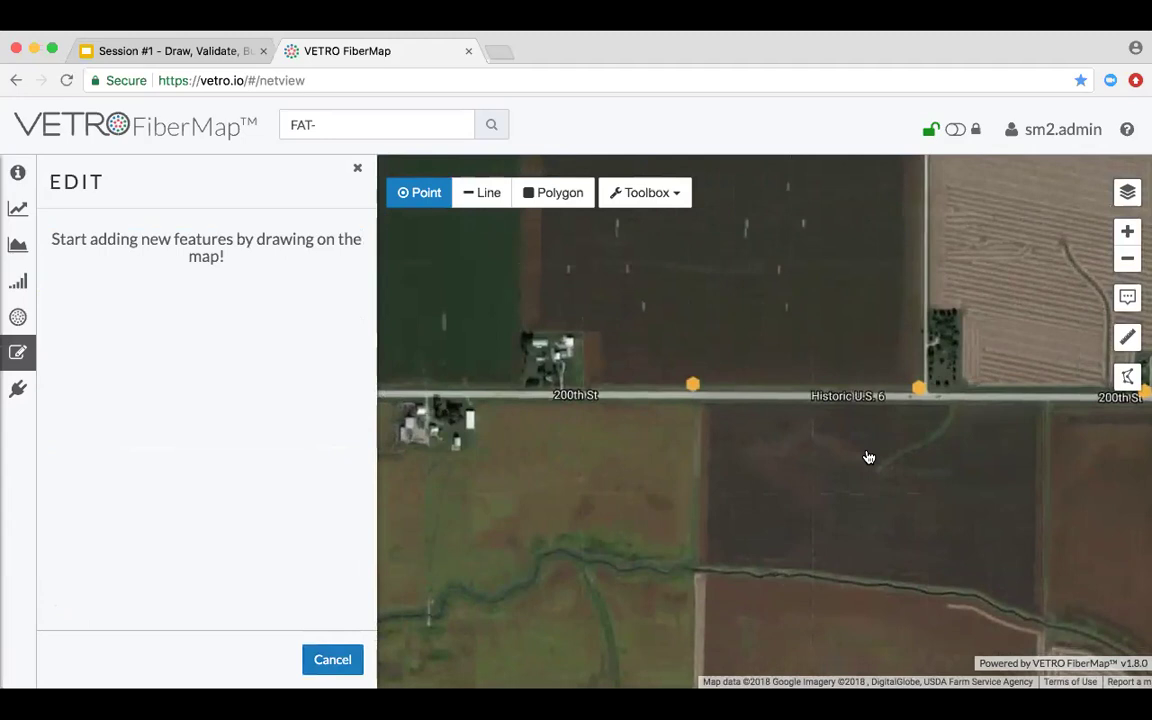
scroll(957, 457, down, 1)
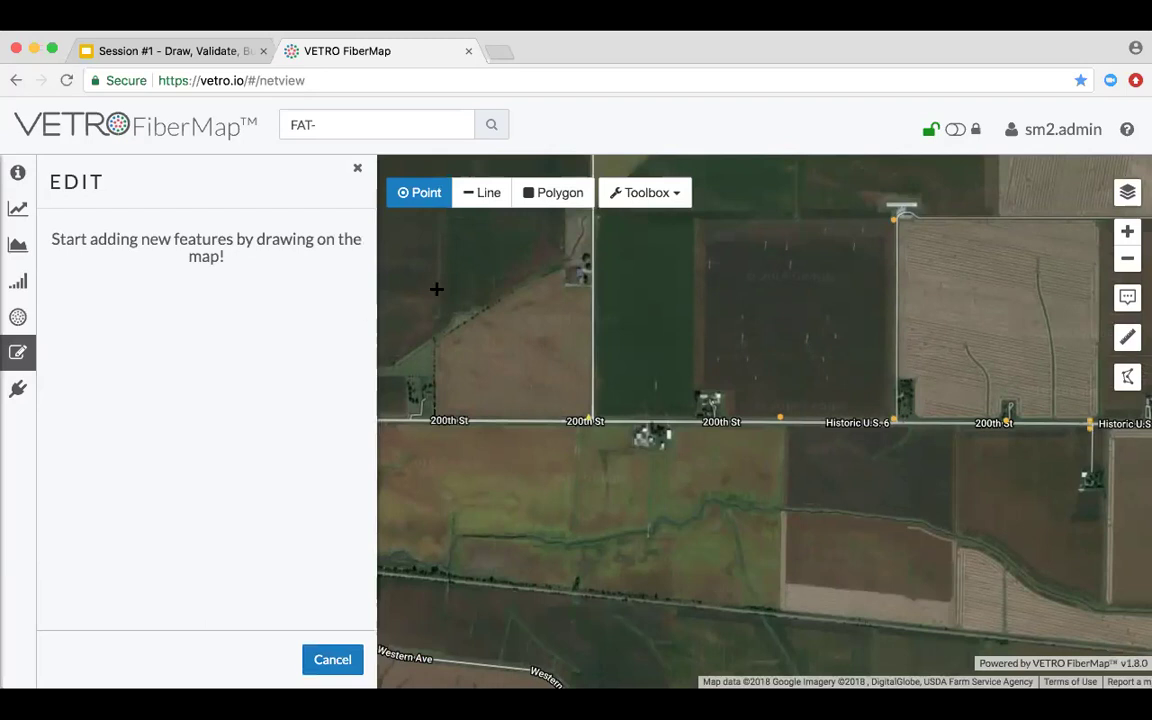
key(Escape)
click(781, 421)
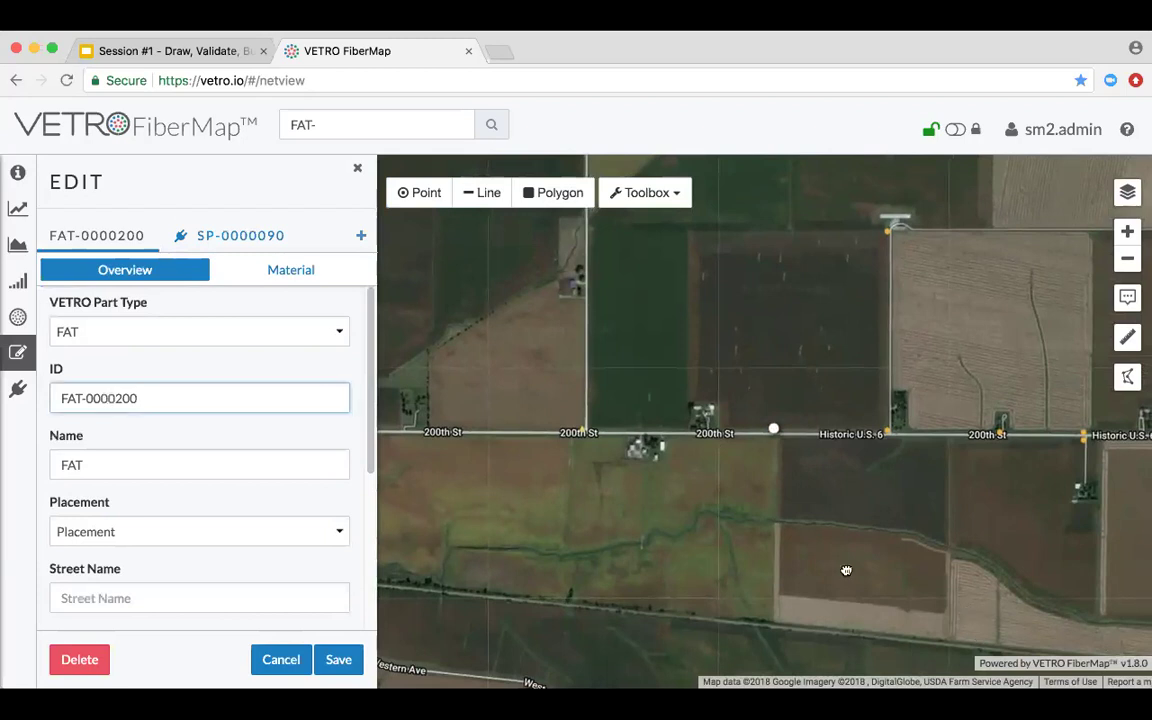
drag(844, 529, 797, 562)
click(160, 402)
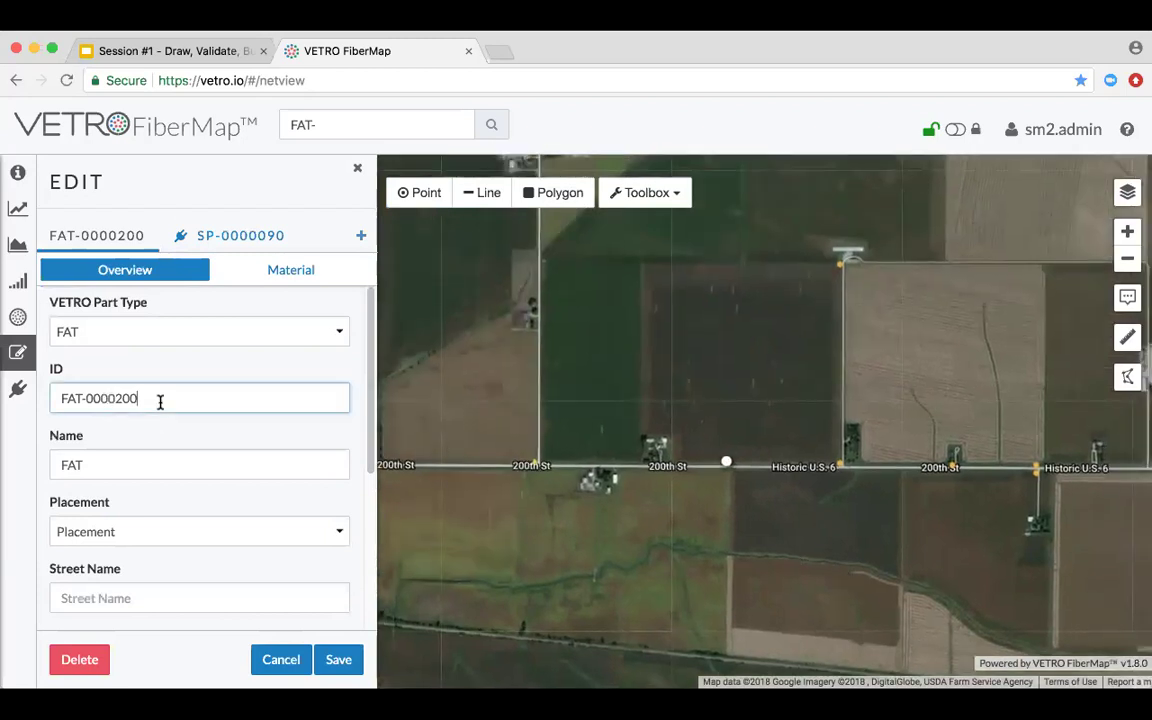
- Open the FAT at the next road junction and the one at the side road's north end to check their IDs
click(840, 467)
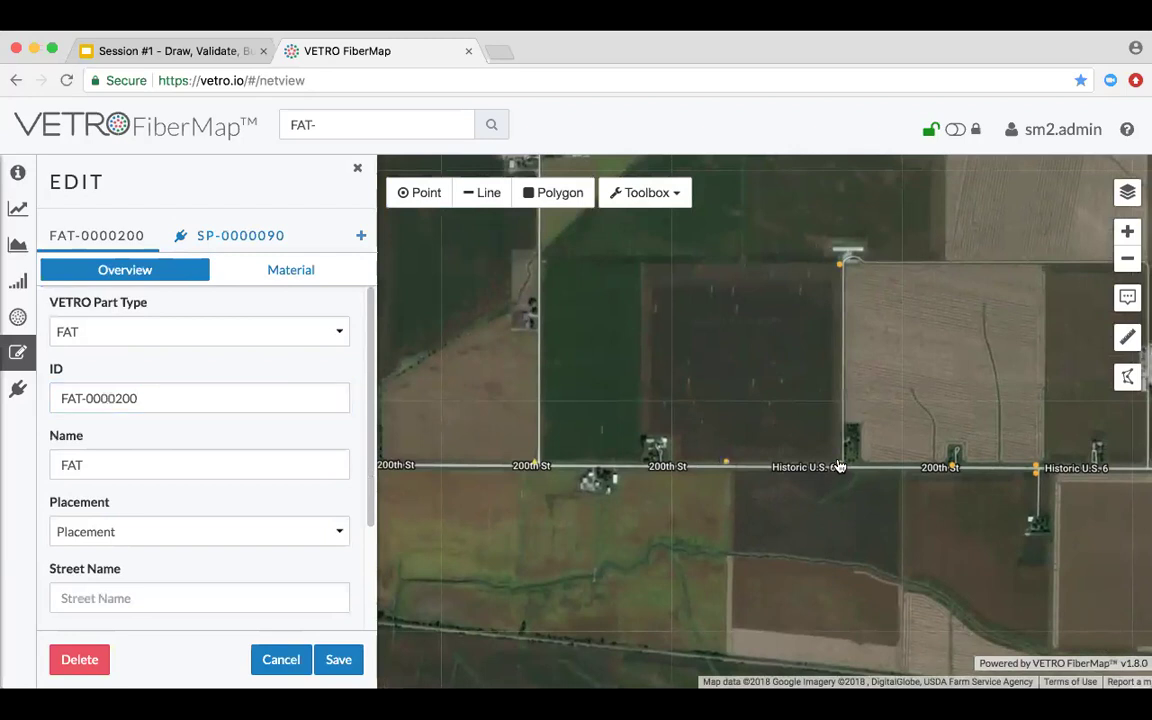
click(194, 401)
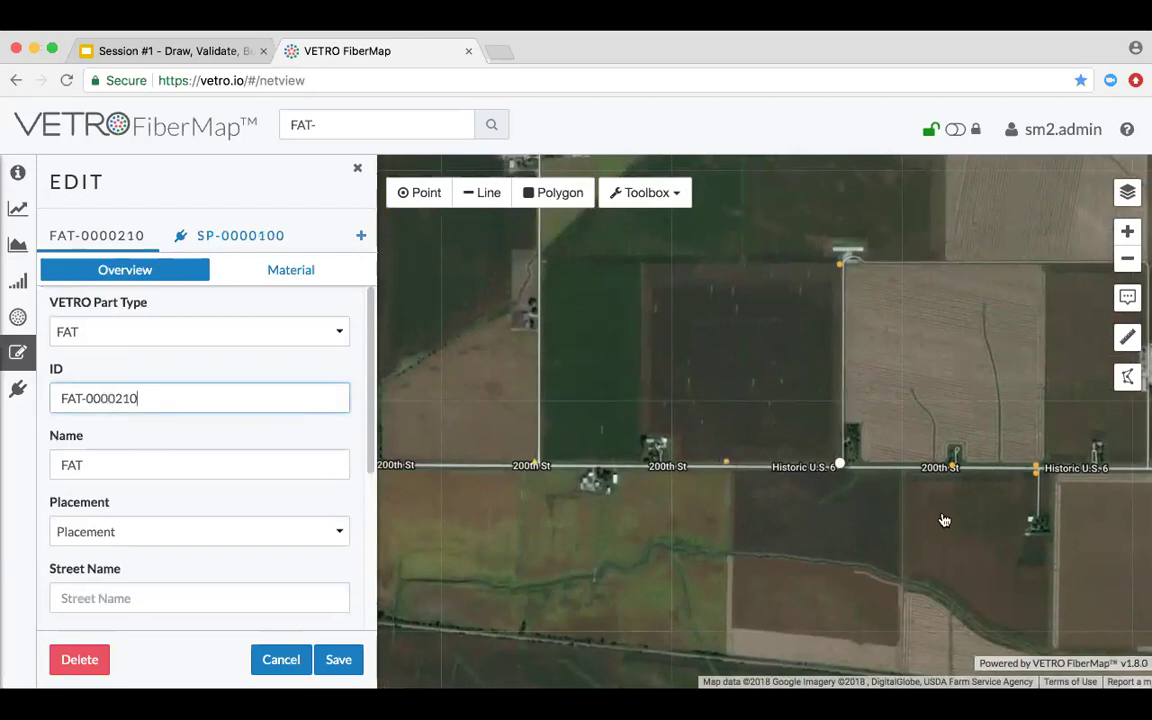
click(841, 265)
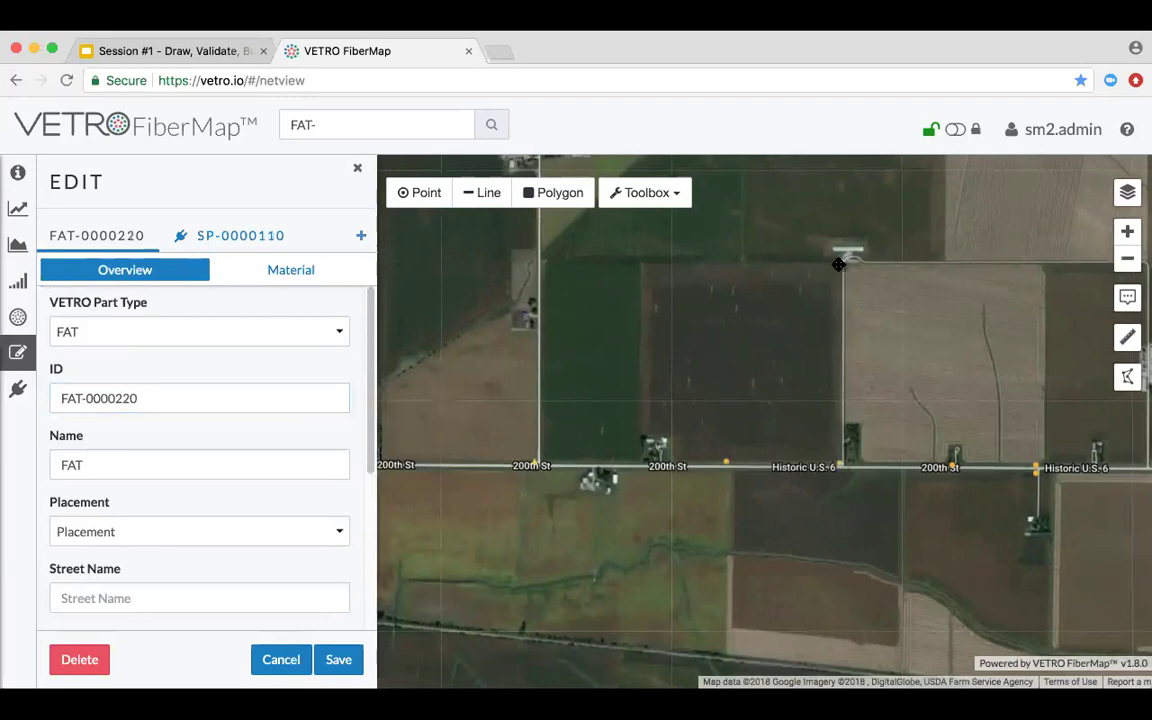
click(182, 397)
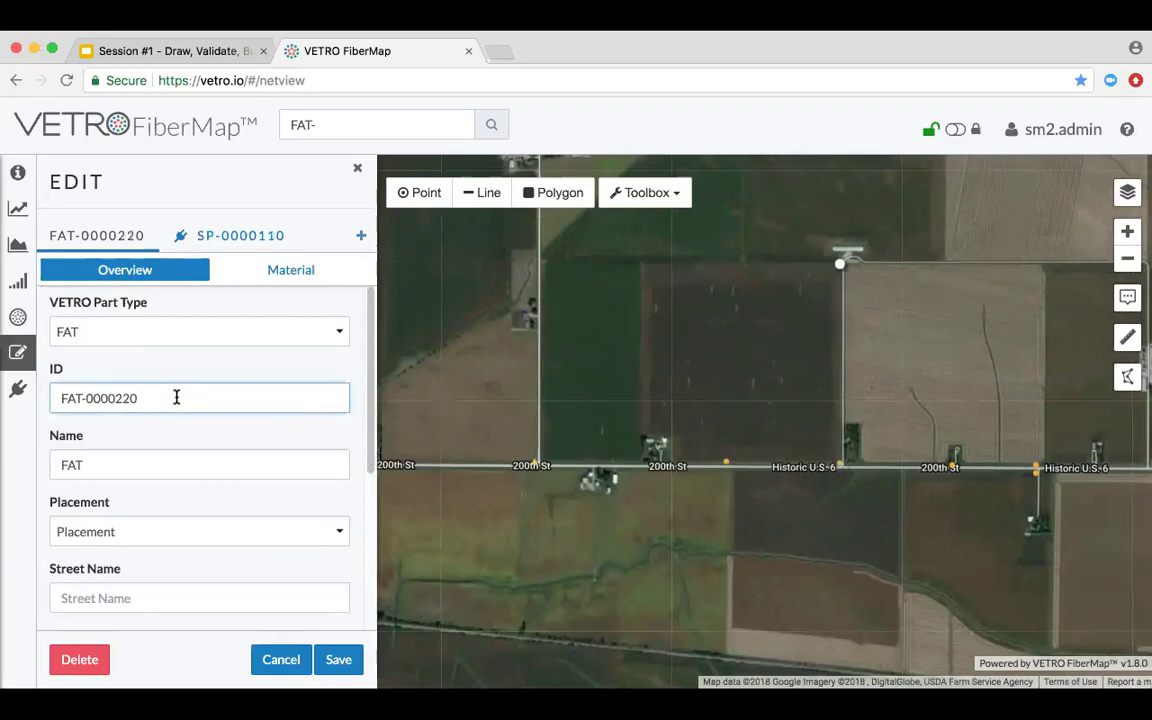
drag(167, 396, 21, 391)
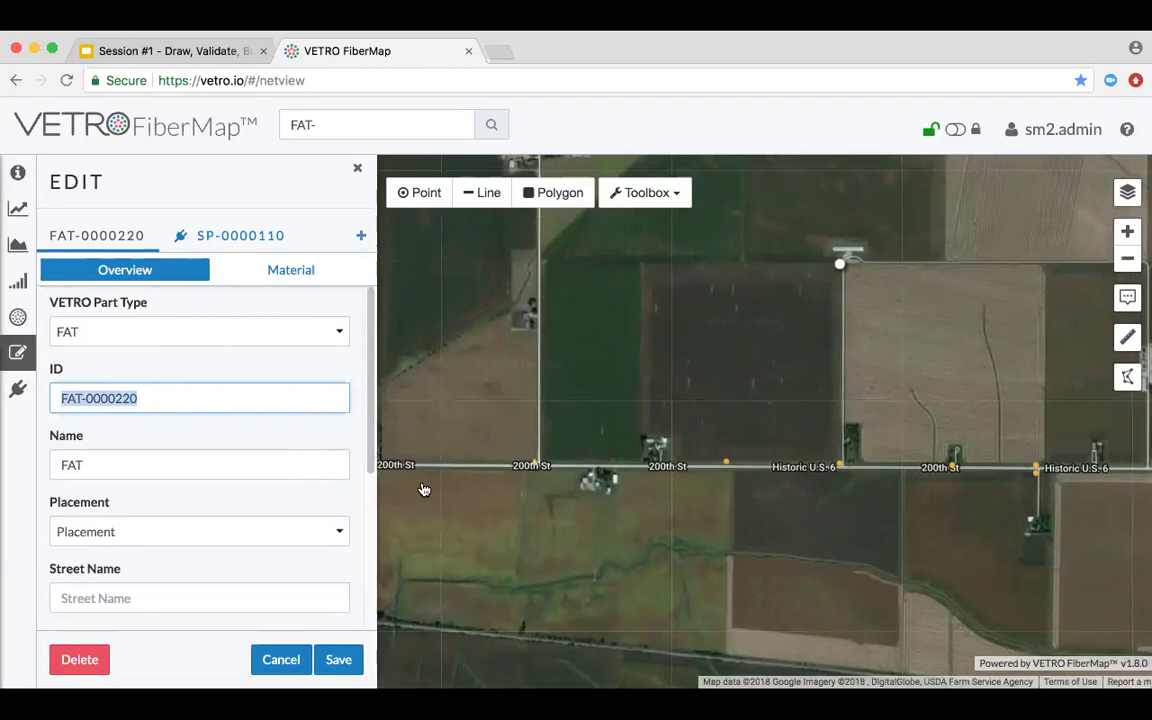
click(770, 565)
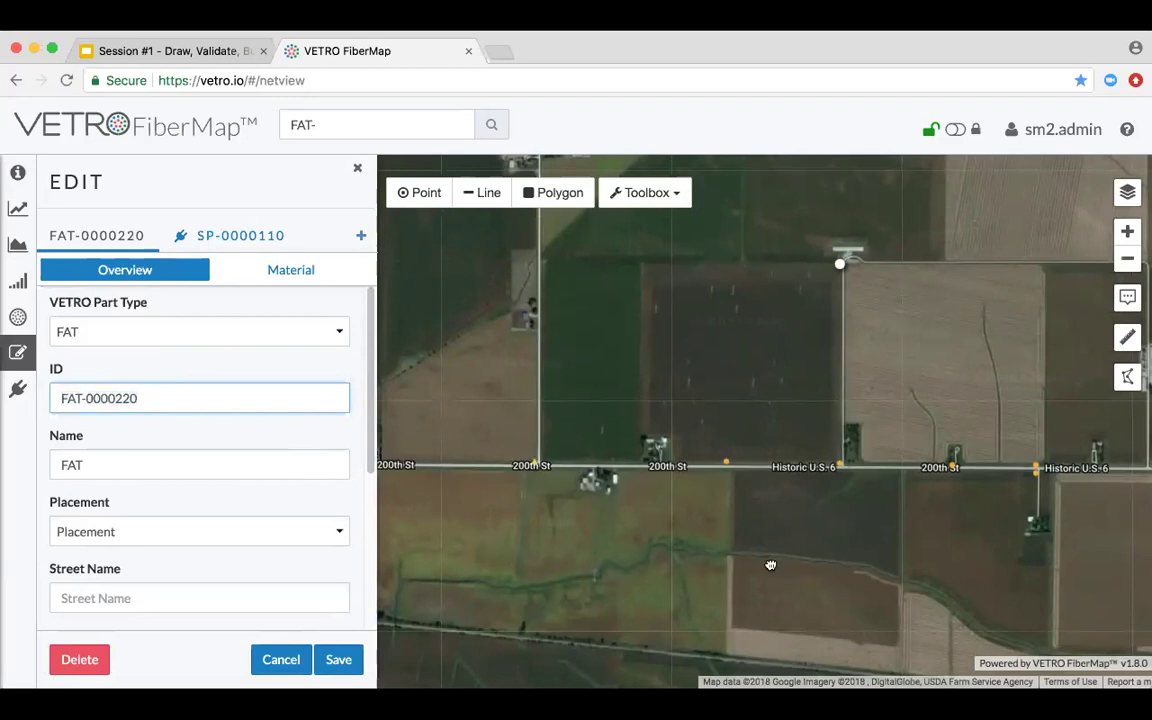
drag(770, 565, 760, 577)
click(291, 392)
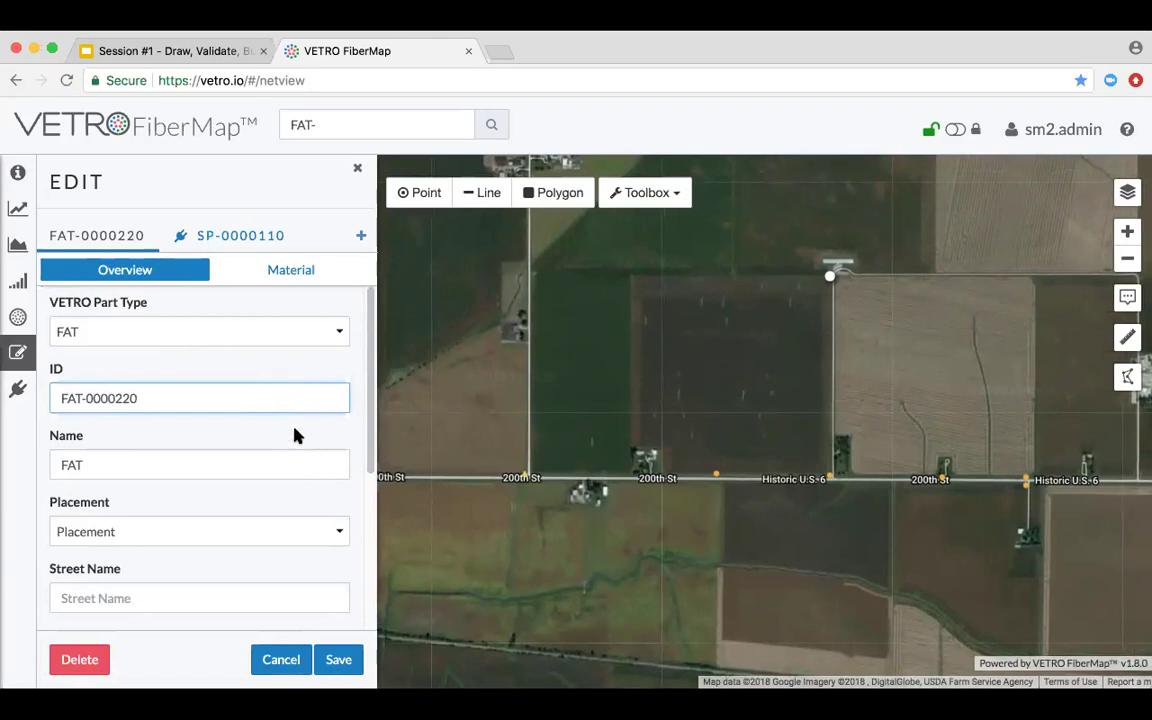
drag(742, 528, 710, 532)
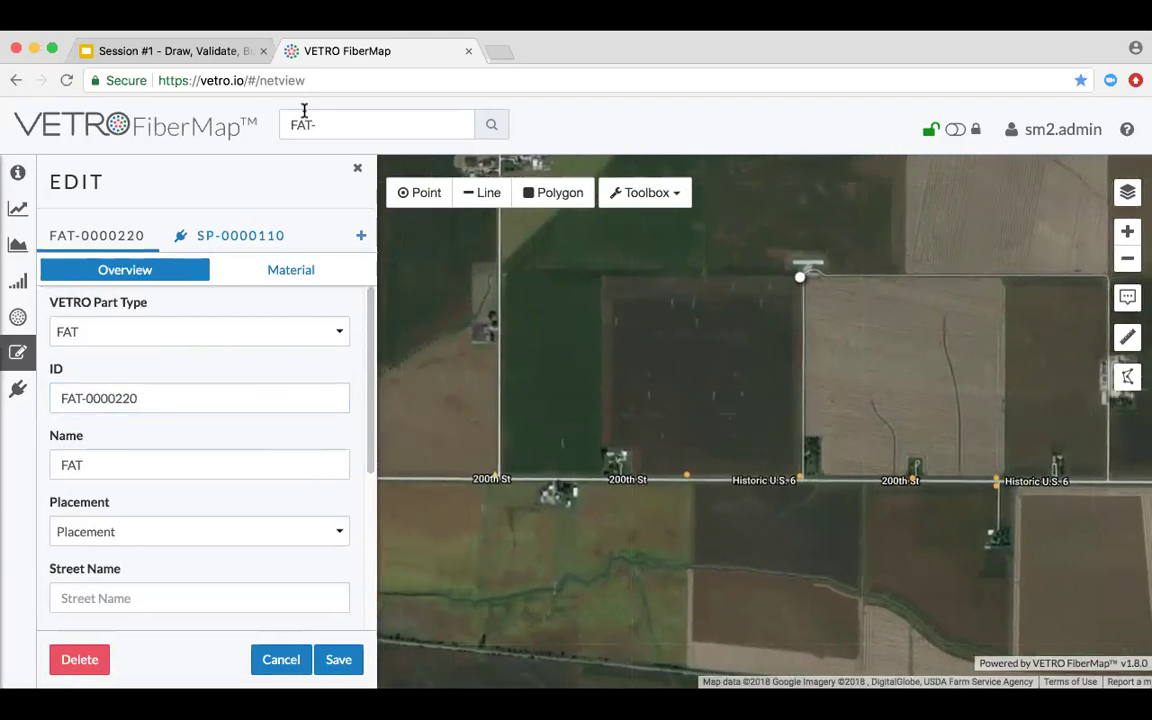
- Search the network for FAT-00 to review the matching FAT IDs, and clear the search
click(338, 128)
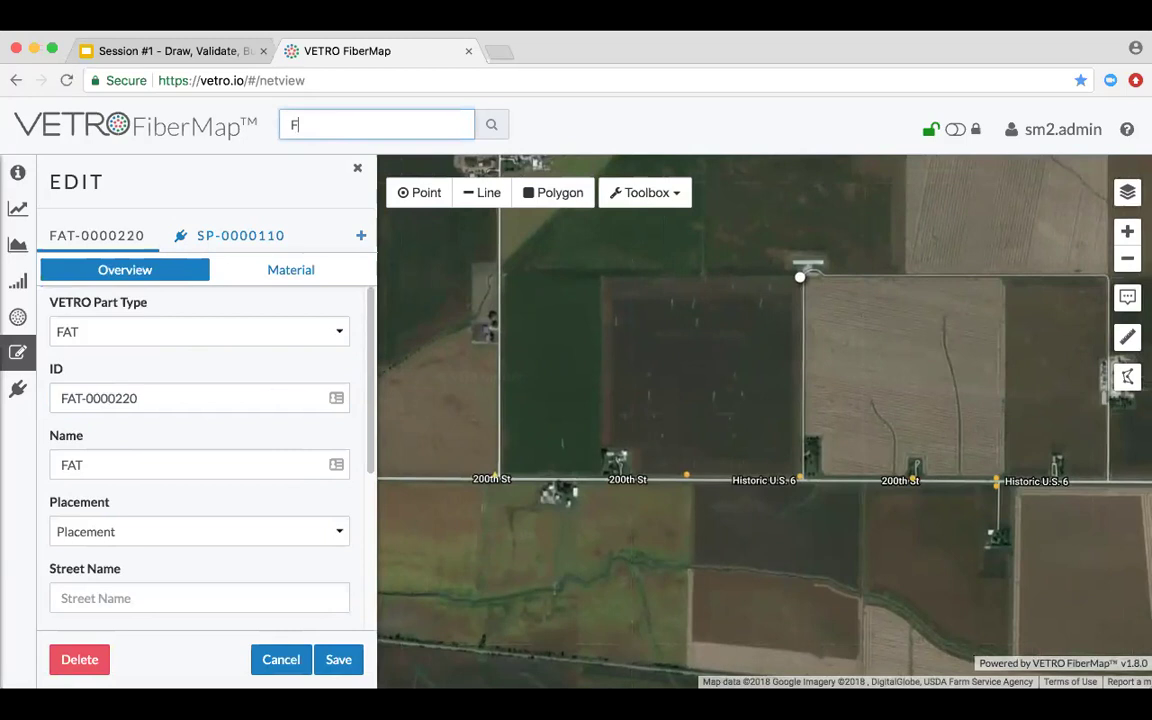
text(-00)
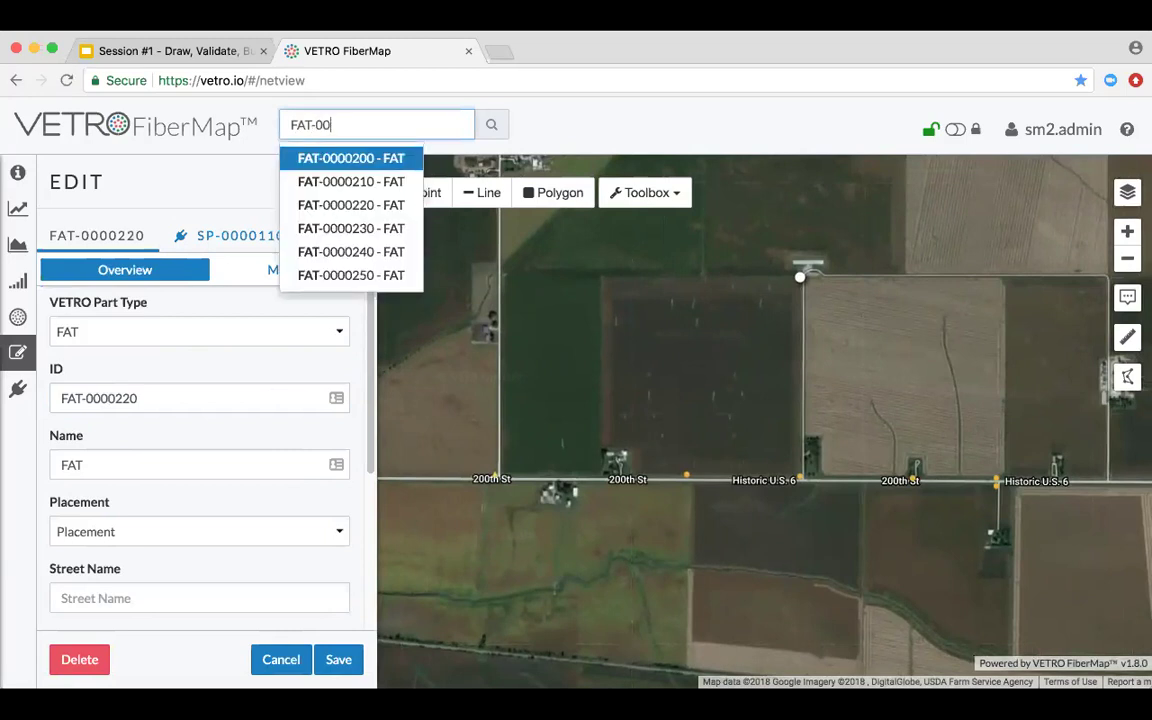
click(351, 205)
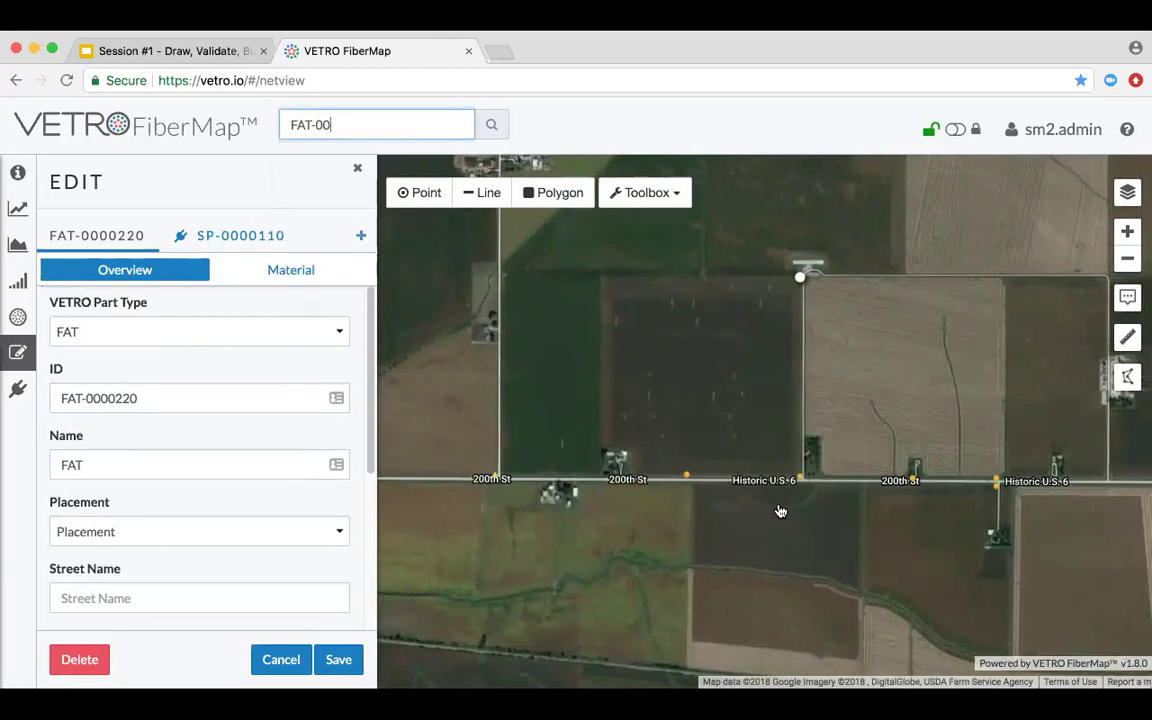
double_click(451, 123)
key(BackSpace)
key(BackSpace)
key(BackSpace)
drag(716, 523, 703, 496)
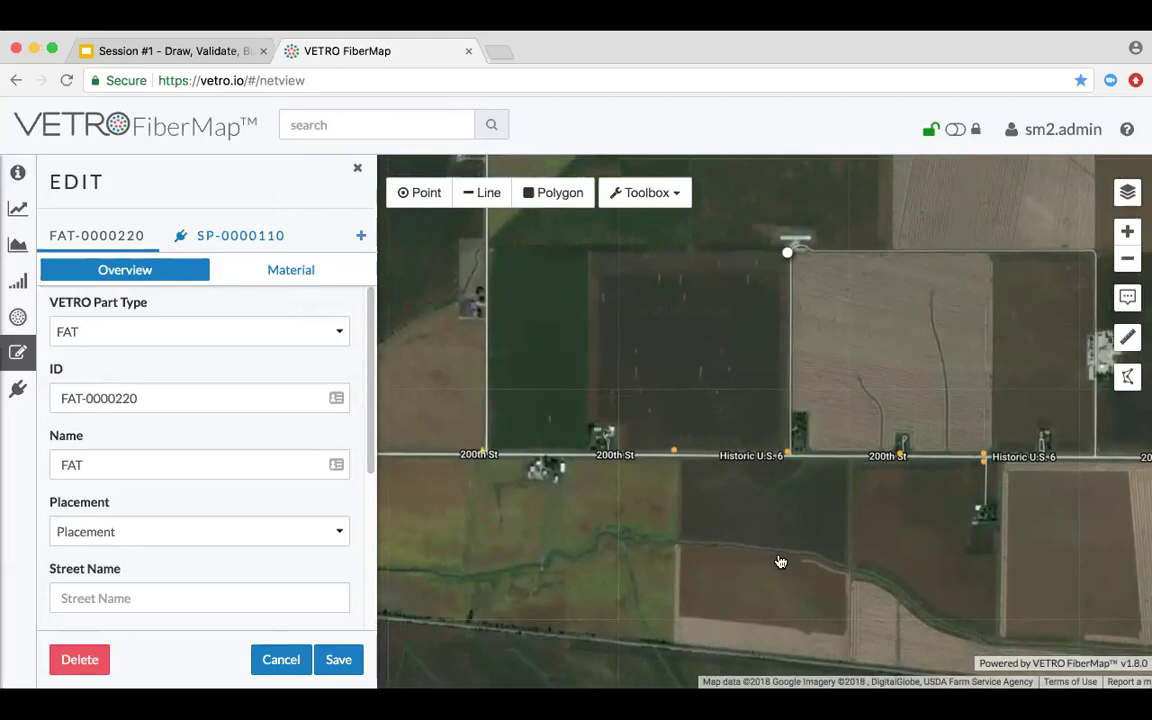
- Start a new Backbone line with a fiber capacity of 12
click(473, 193)
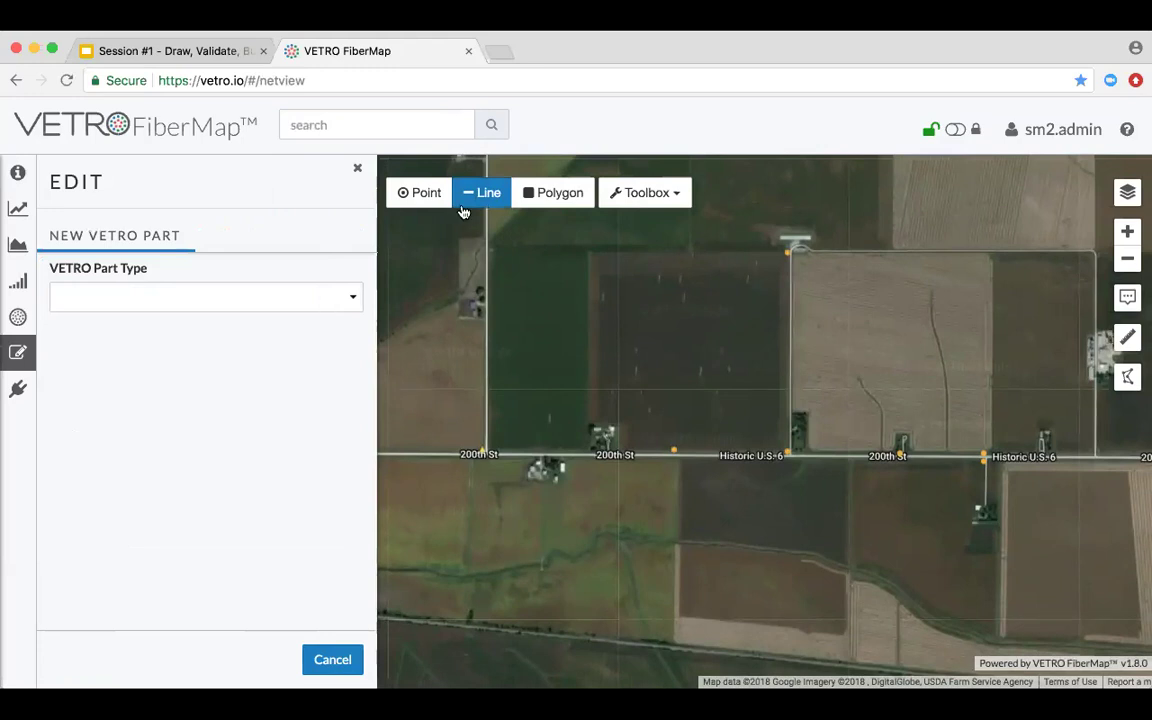
click(342, 296)
click(326, 312)
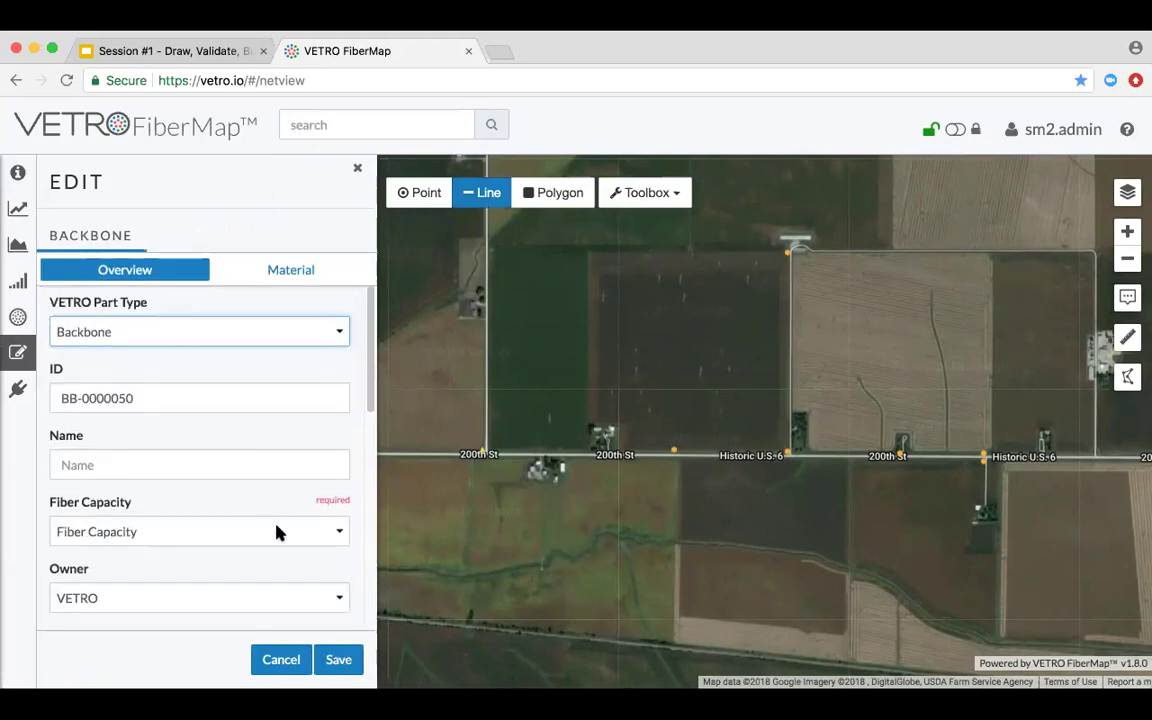
click(275, 531)
click(285, 633)
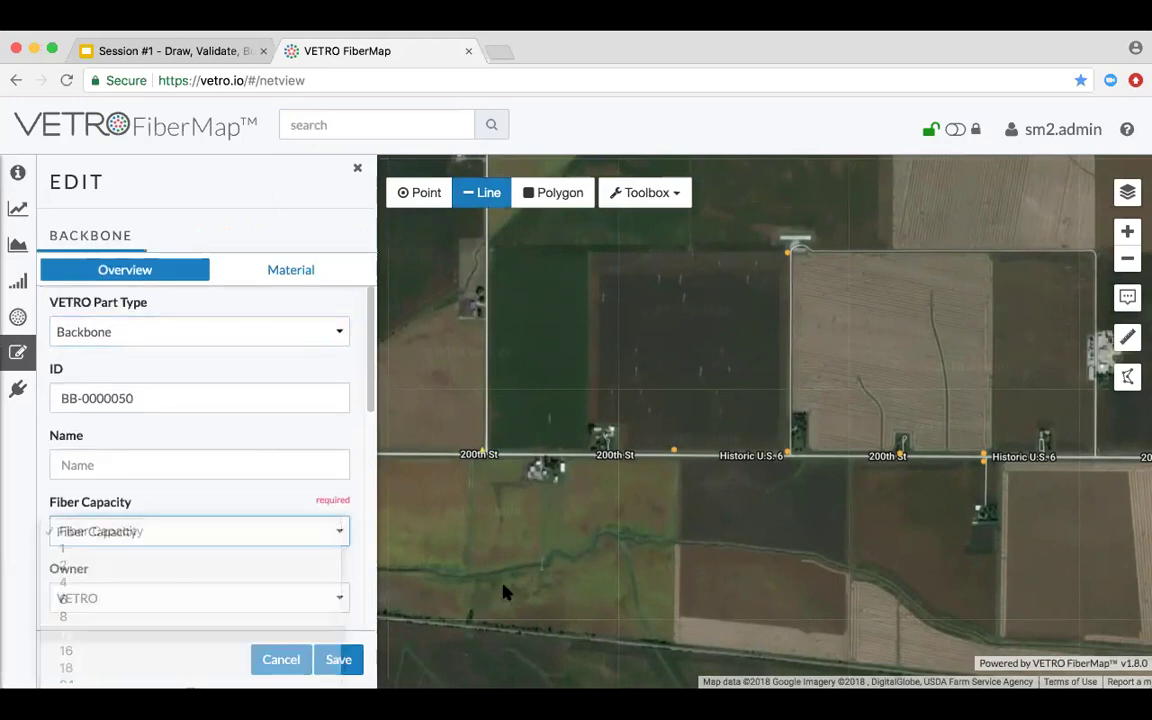
- Draw the backbone from the CO at 30th Ave east along 200th St, switching road sides to pass the south farm north of the road
drag(520, 545, 755, 551)
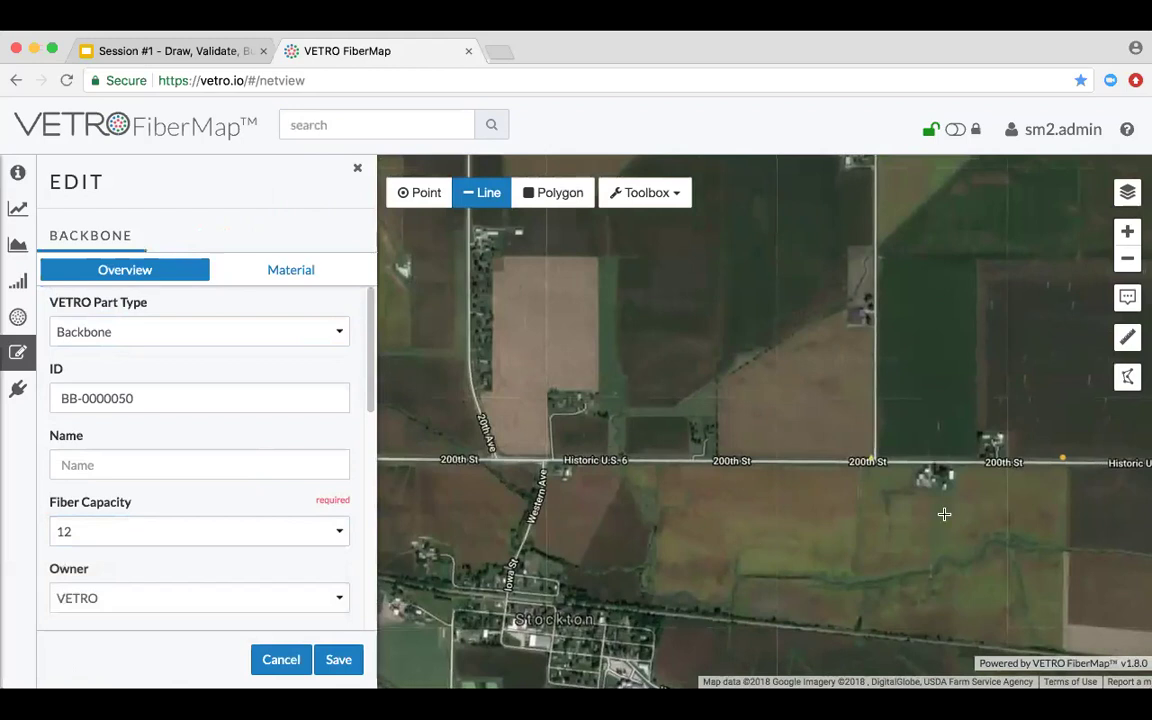
scroll(944, 512, up, 2)
drag(1023, 482, 712, 421)
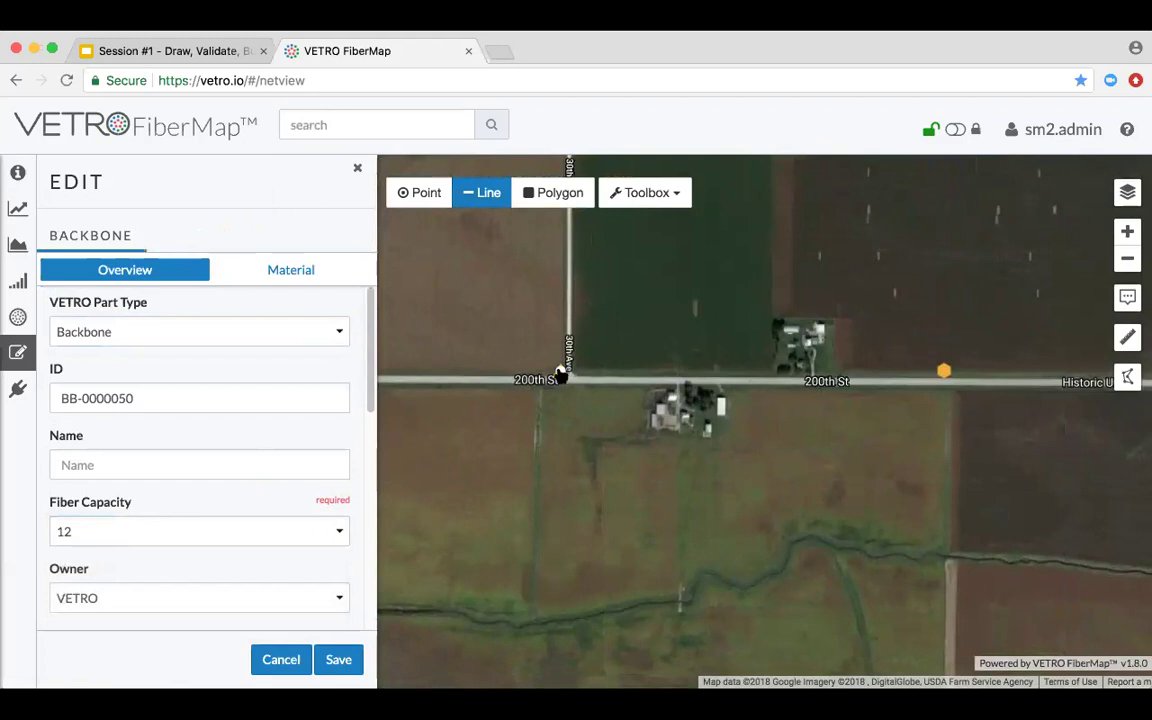
click(560, 372)
scroll(621, 372, up, 2)
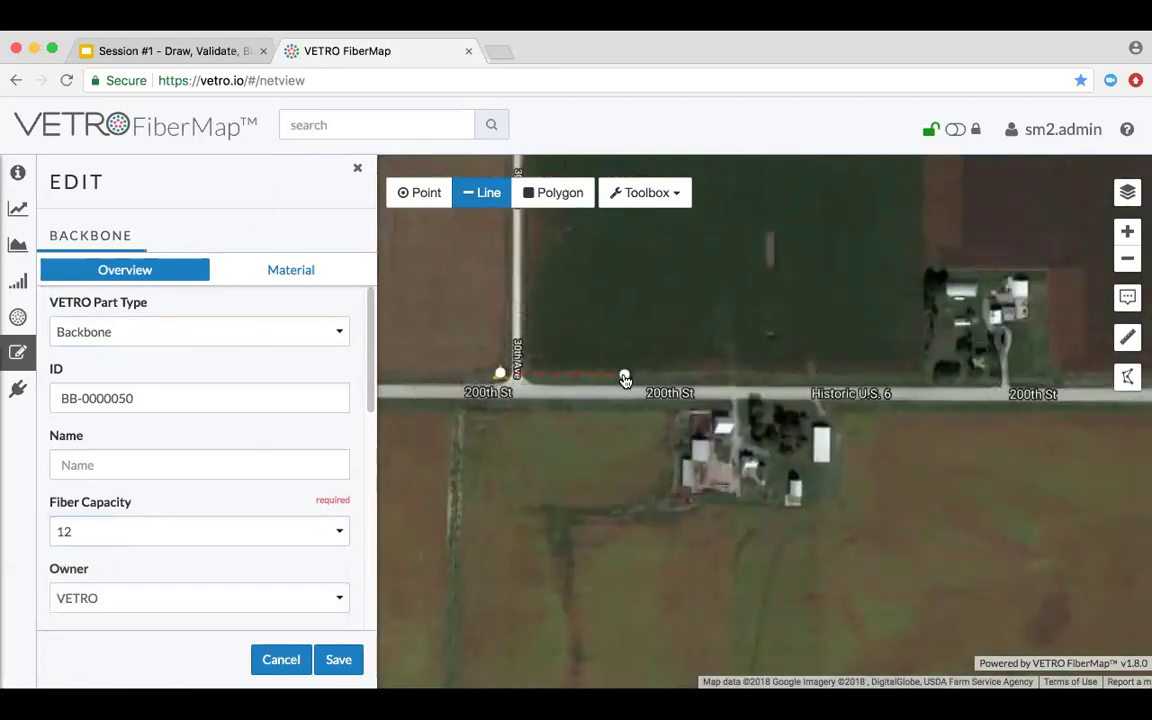
click(624, 376)
click(627, 420)
click(659, 419)
click(712, 373)
click(908, 371)
click(917, 419)
- Continue the backbone south of the road past the north farm, cross back to end at the first FAT, and save it
drag(977, 439, 615, 384)
click(896, 384)
click(899, 338)
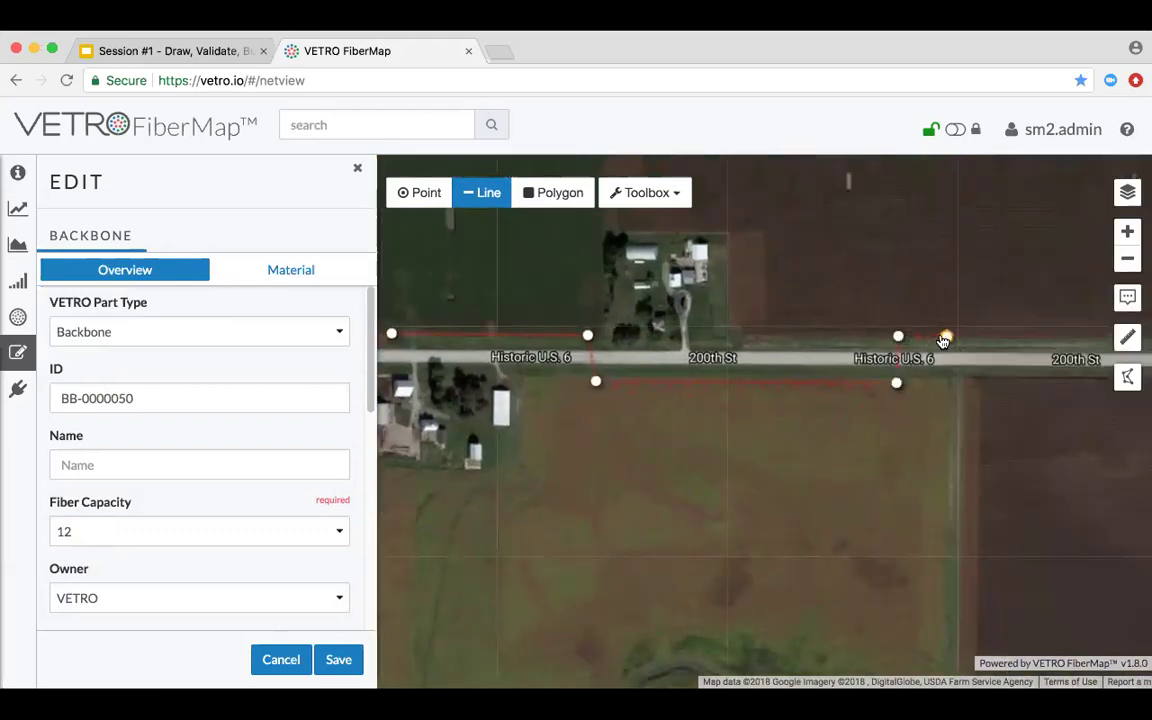
scroll(929, 337, up, 1)
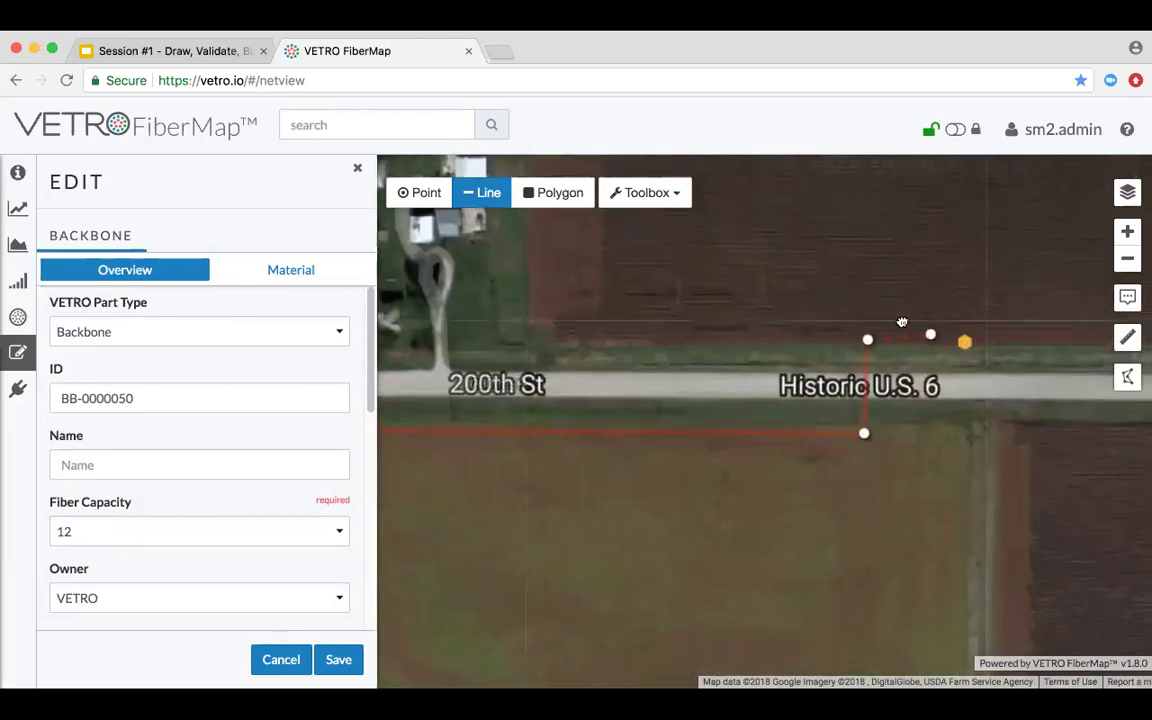
drag(924, 333, 872, 322)
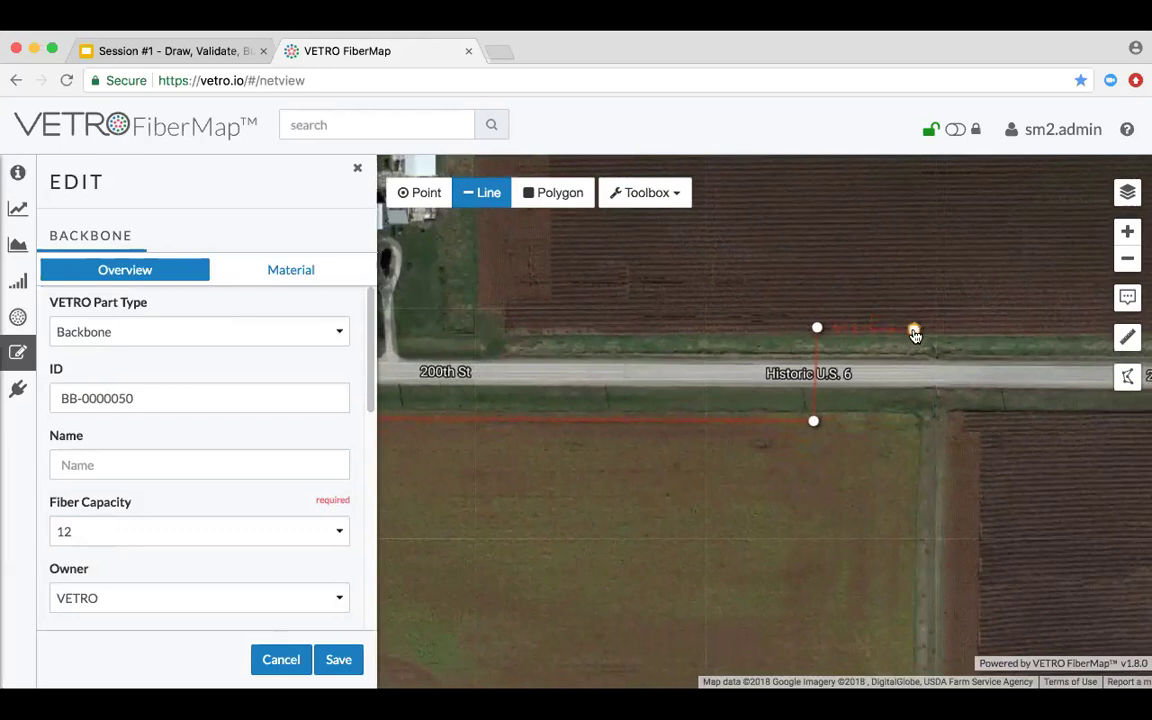
double_click(915, 333)
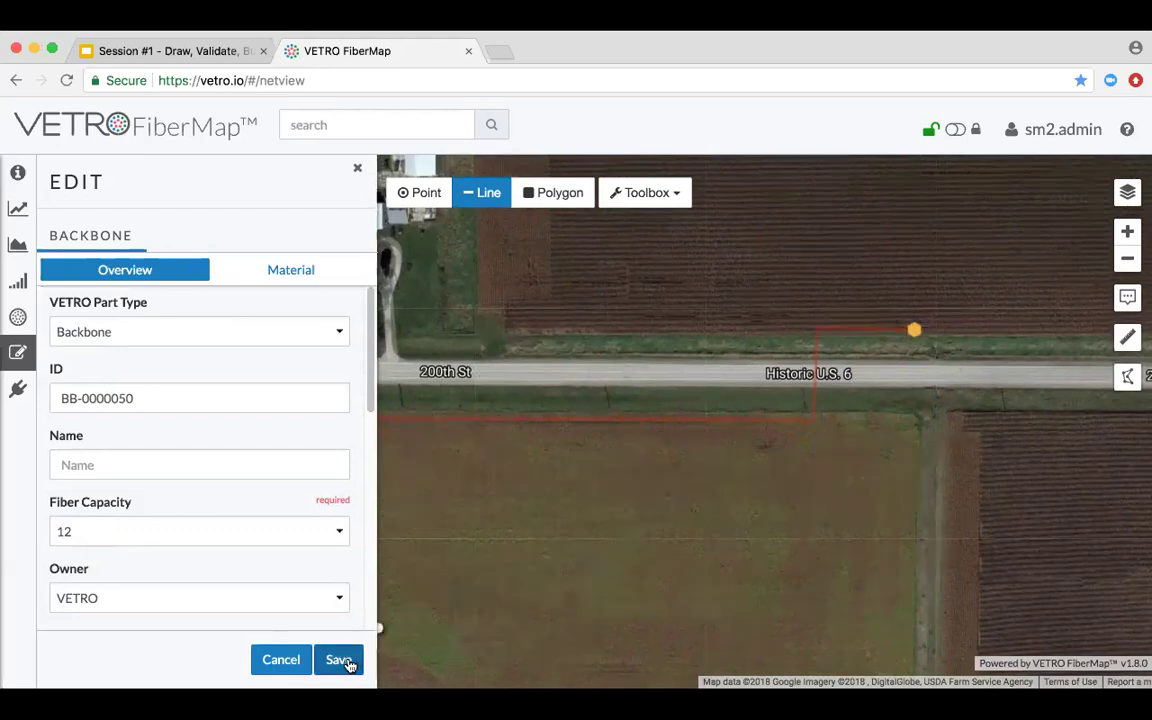
click(340, 661)
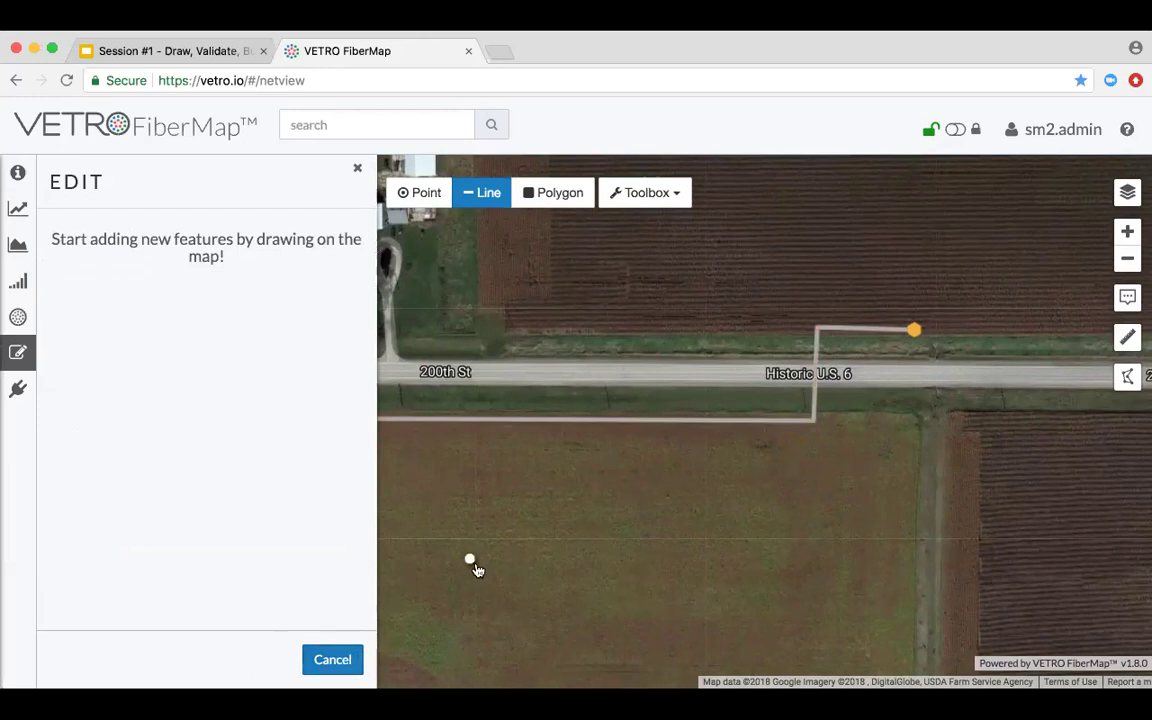
- Start a new Lateral line with a fiber capacity of 6
scroll(648, 550, down, 2)
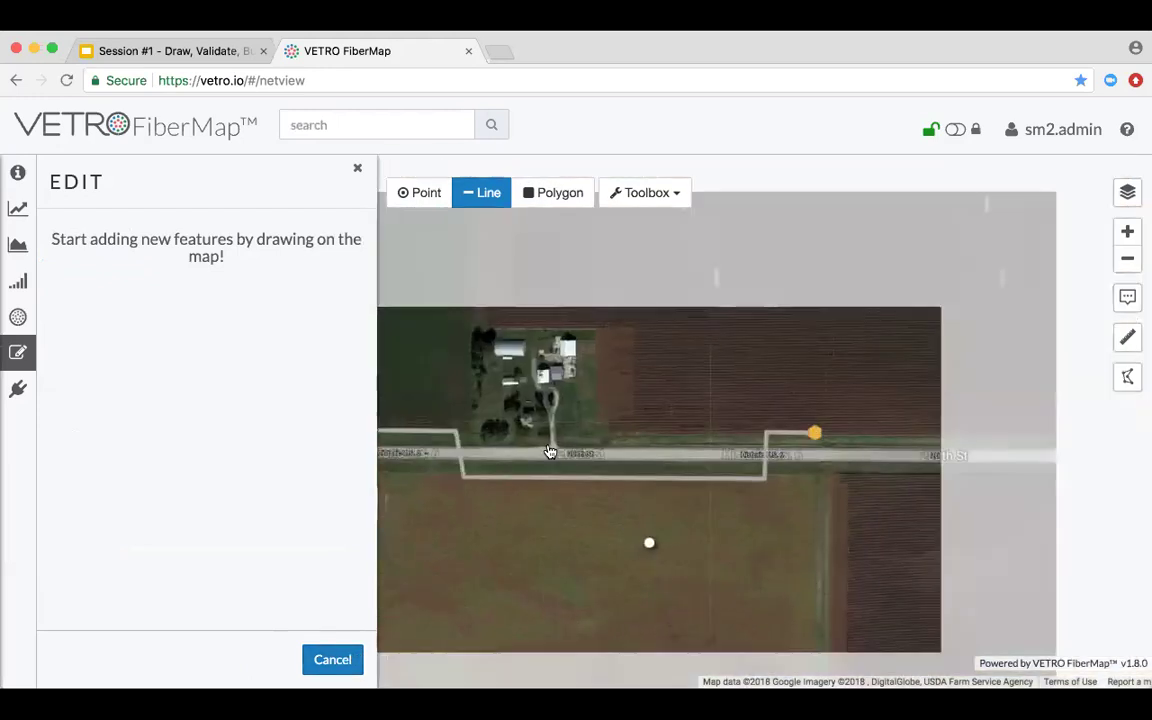
click(480, 197)
click(222, 298)
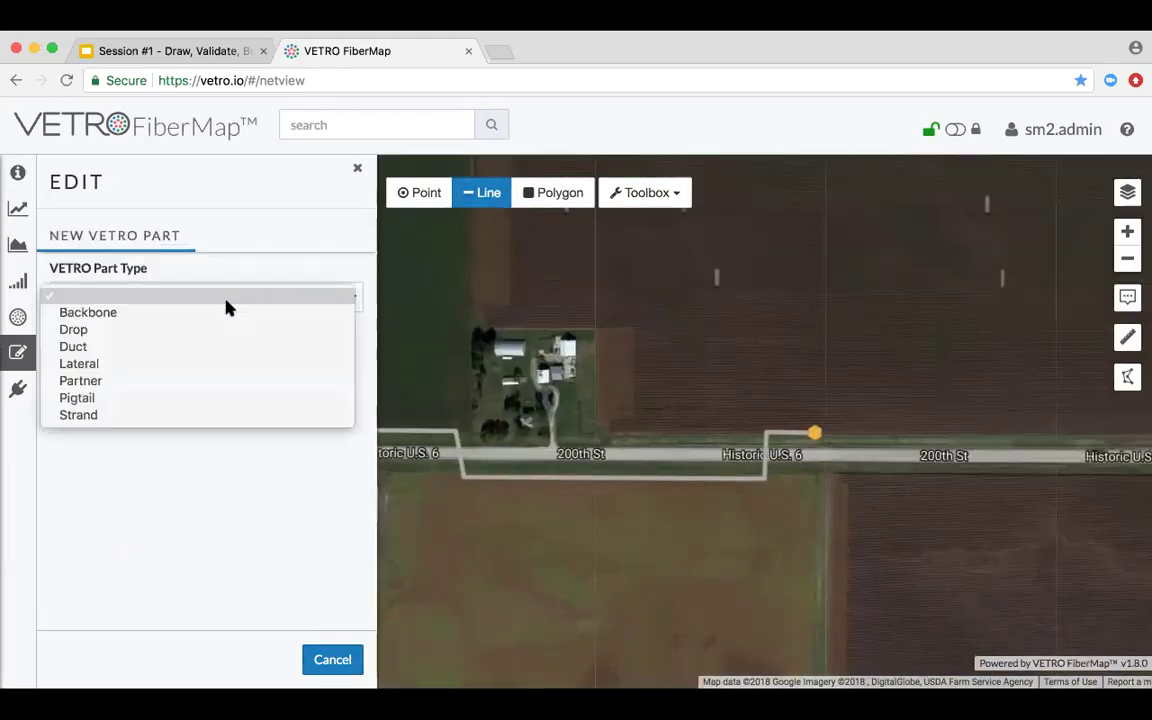
click(226, 363)
drag(902, 525, 656, 495)
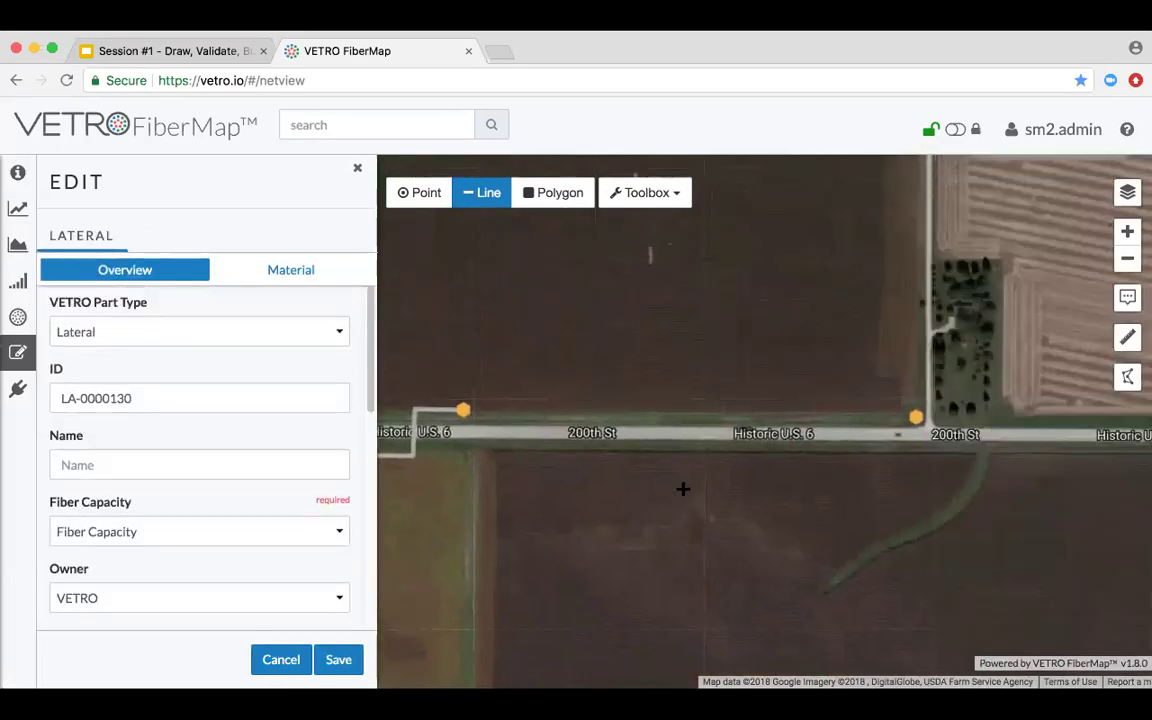
scroll(685, 489, down, 2)
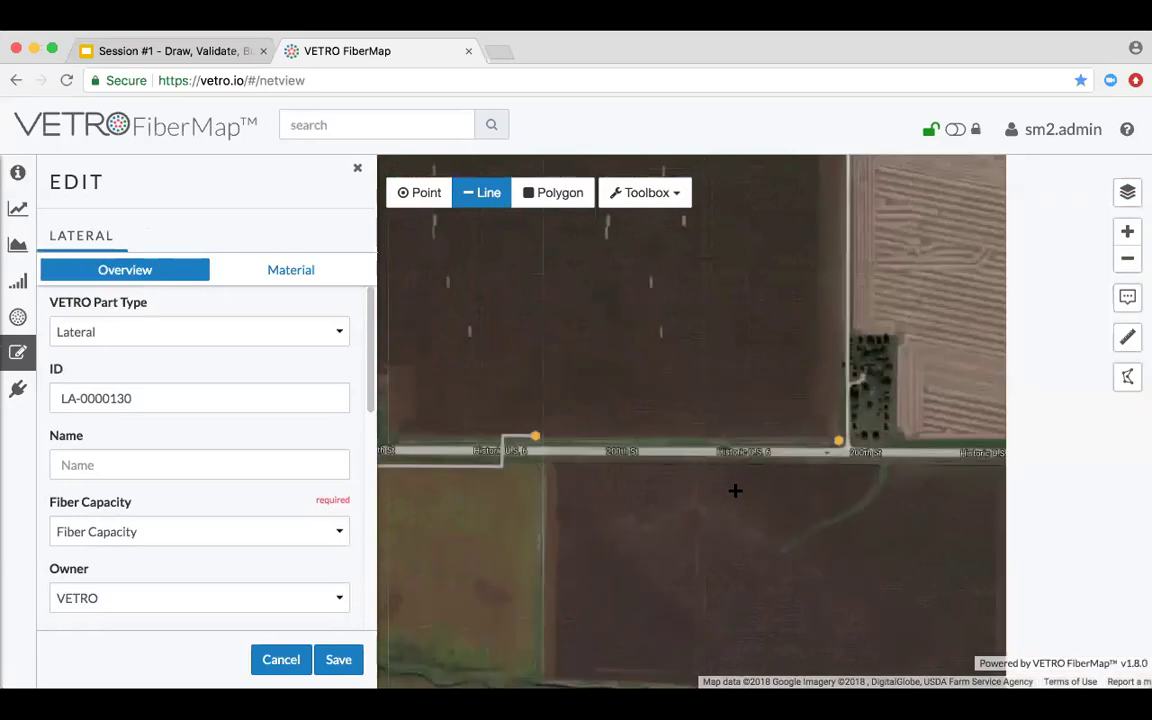
scroll(735, 490, down, 2)
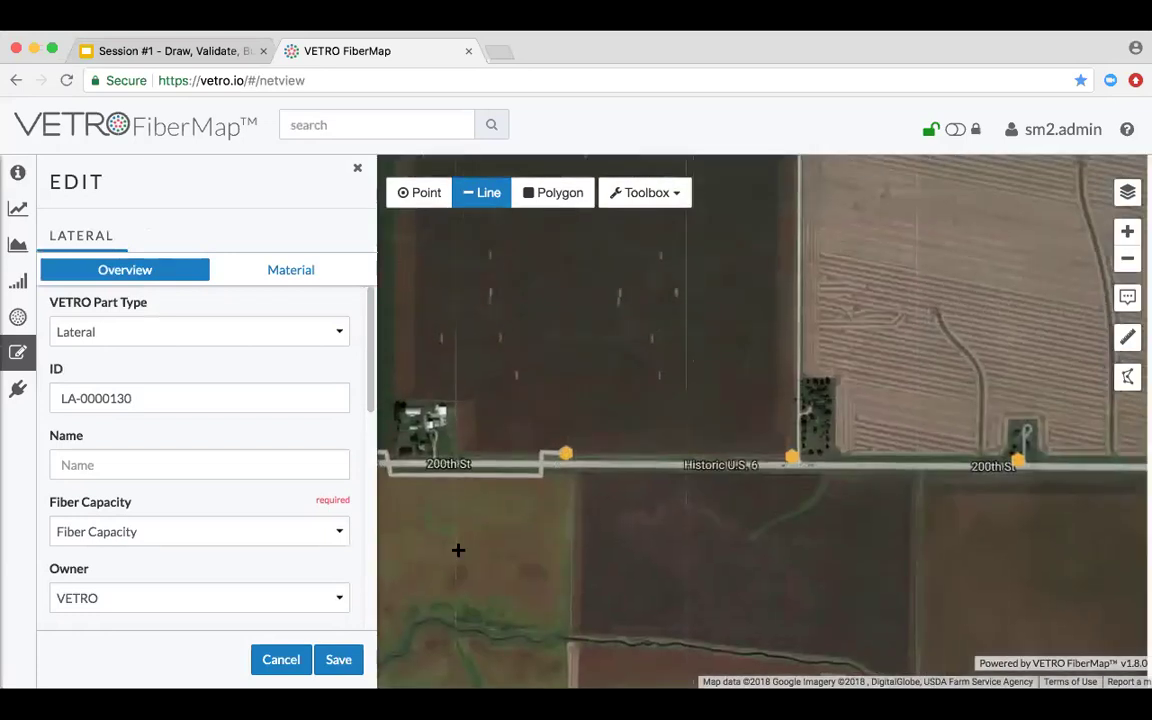
click(324, 532)
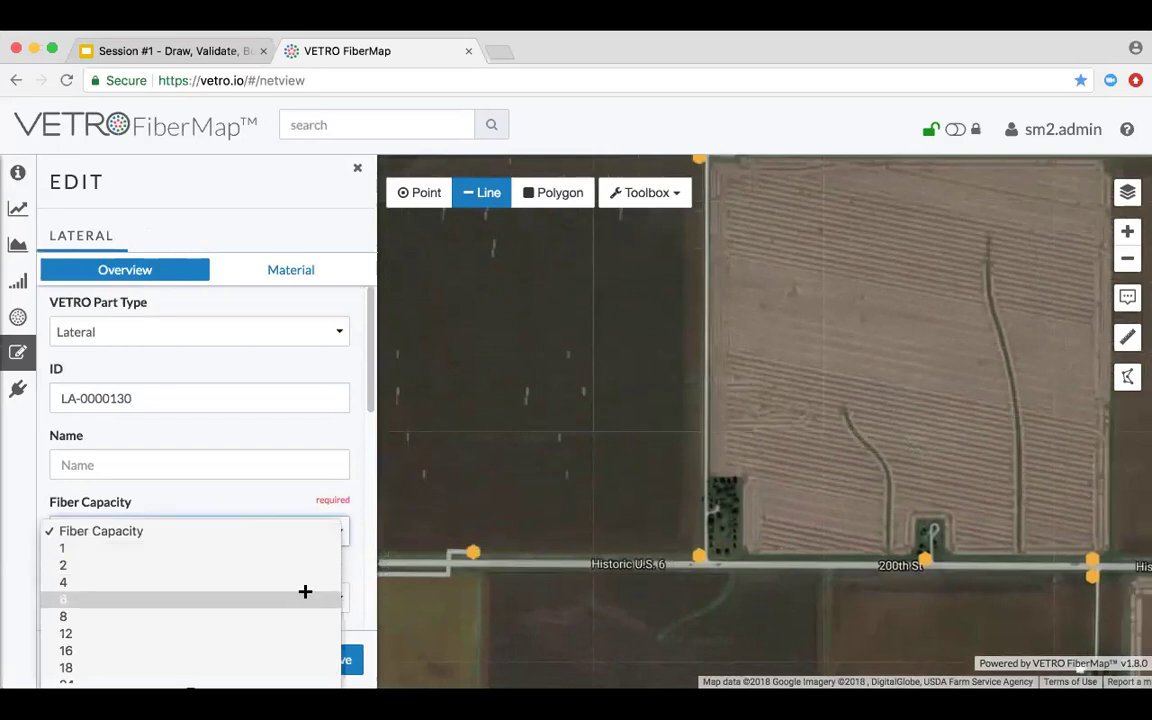
click(316, 598)
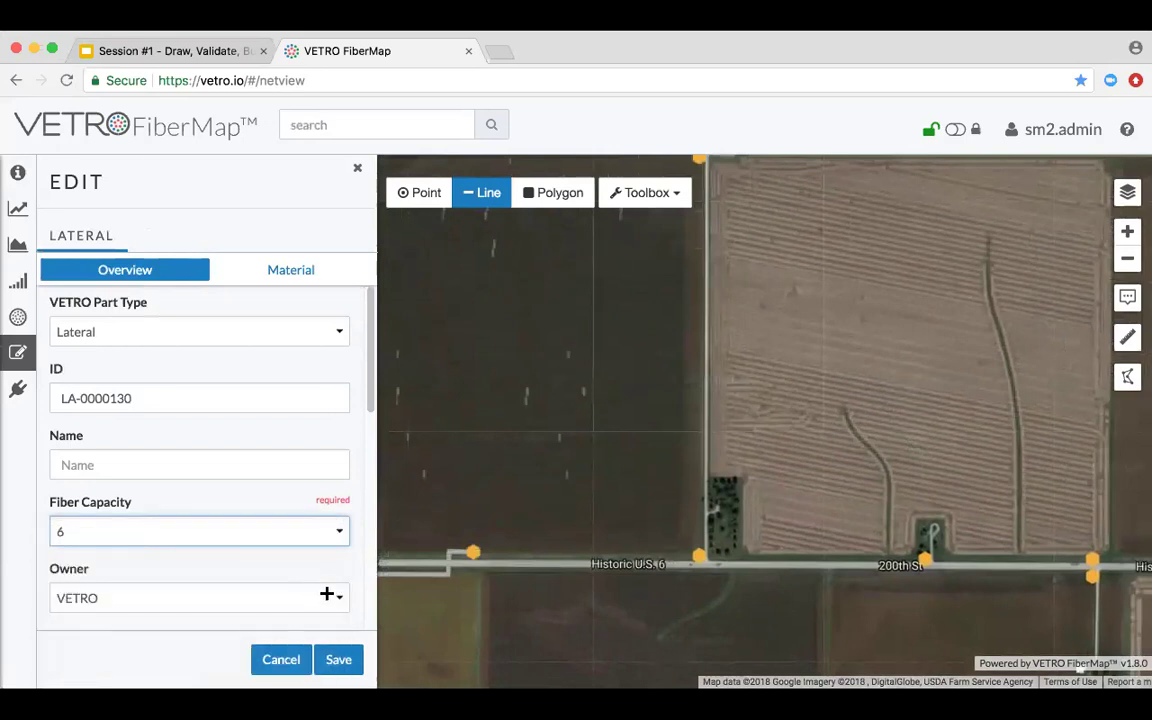
- Draw the lateral from the first FAT east along 200th St to the corner FAT, then north to the FAT by the long building, and save
click(476, 560)
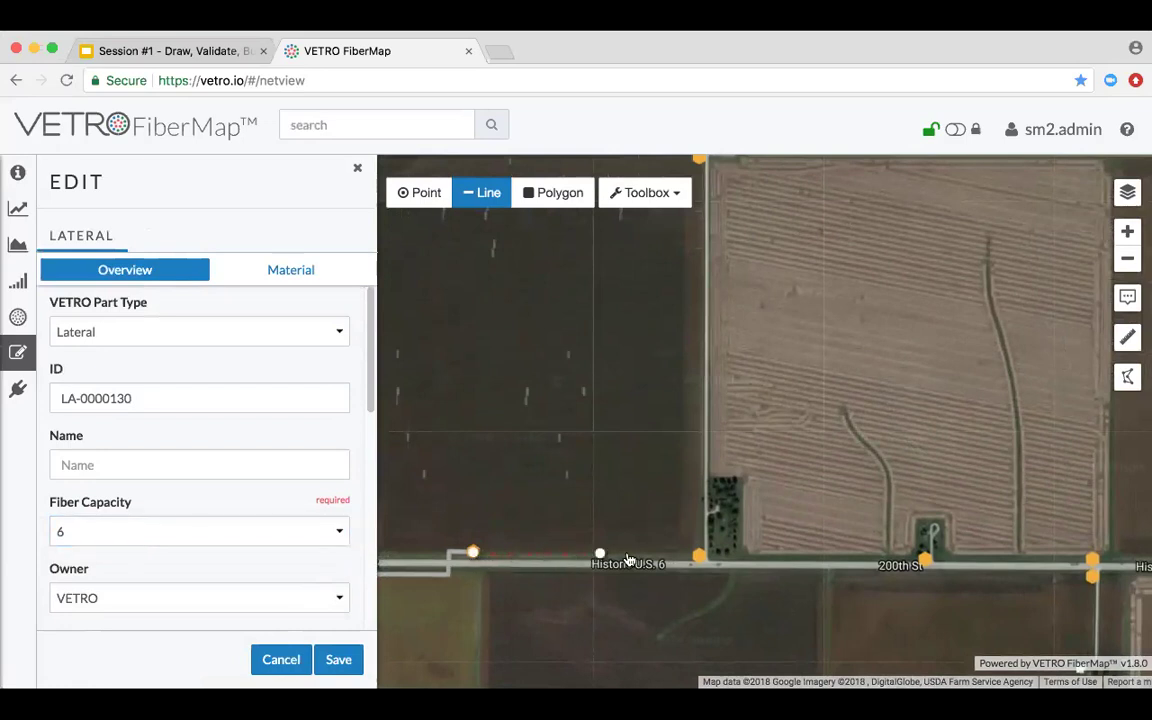
click(701, 557)
drag(760, 440, 778, 527)
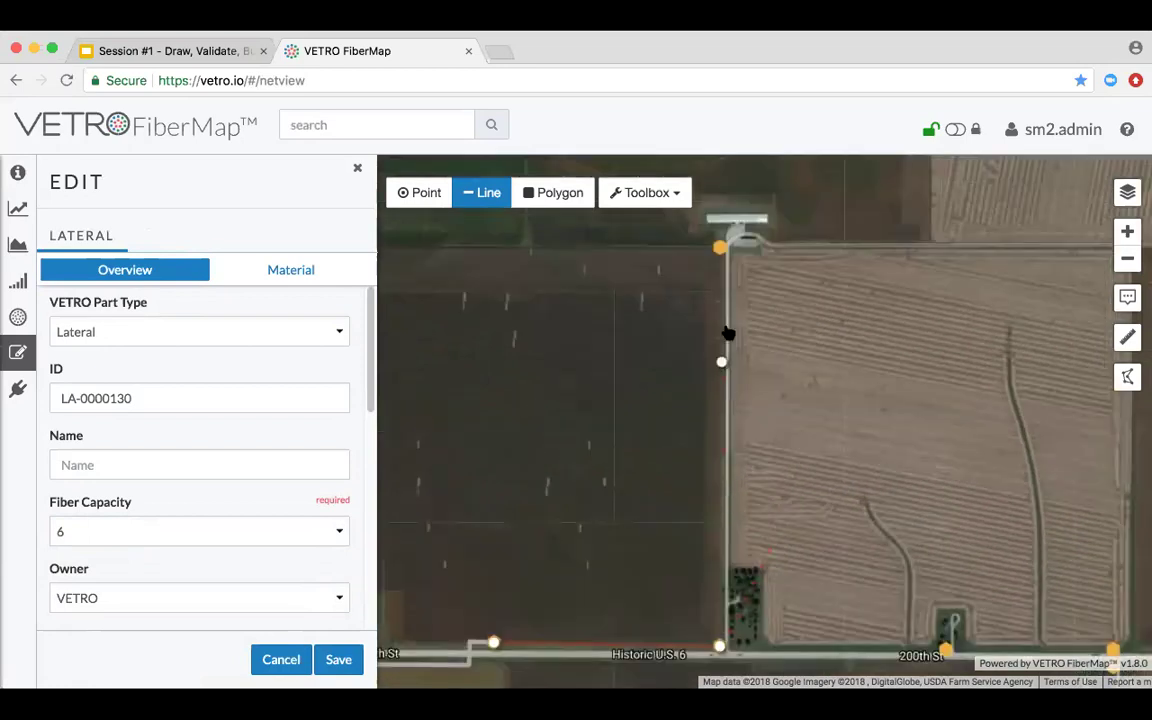
scroll(720, 250, up, 1)
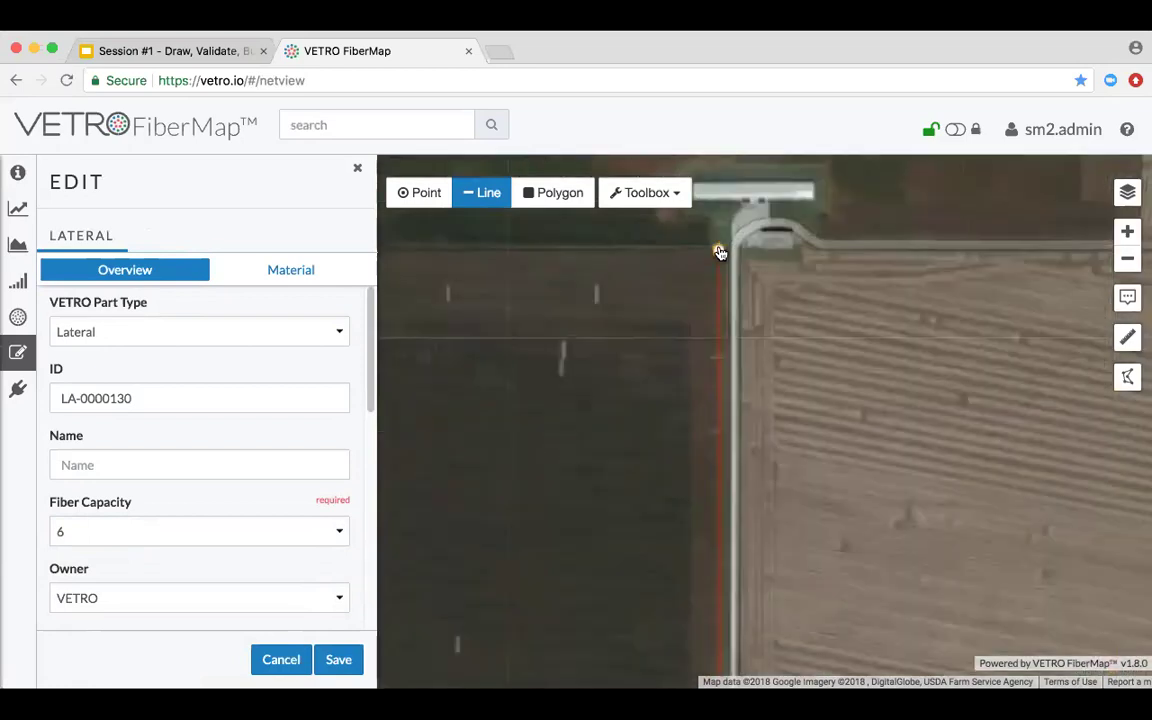
click(340, 660)
- Start a new Lateral line with a fiber capacity of 8
drag(1034, 571, 928, 437)
scroll(905, 530, down, 1)
drag(911, 556, 743, 355)
click(486, 195)
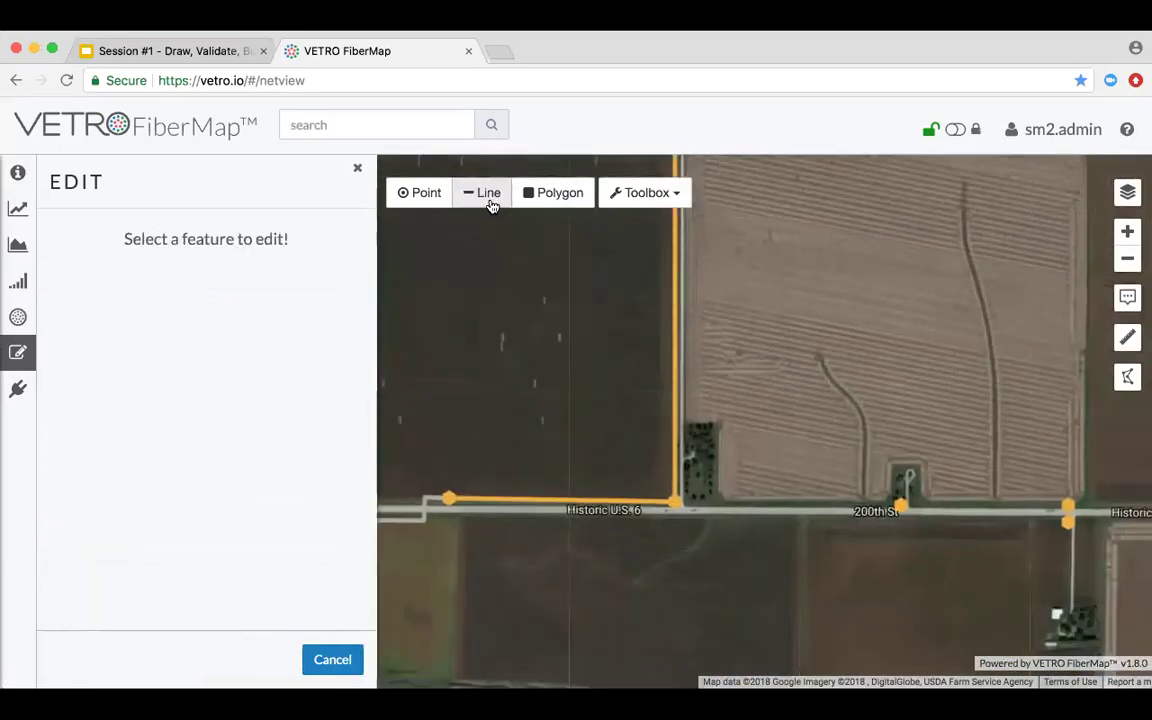
click(483, 195)
click(205, 302)
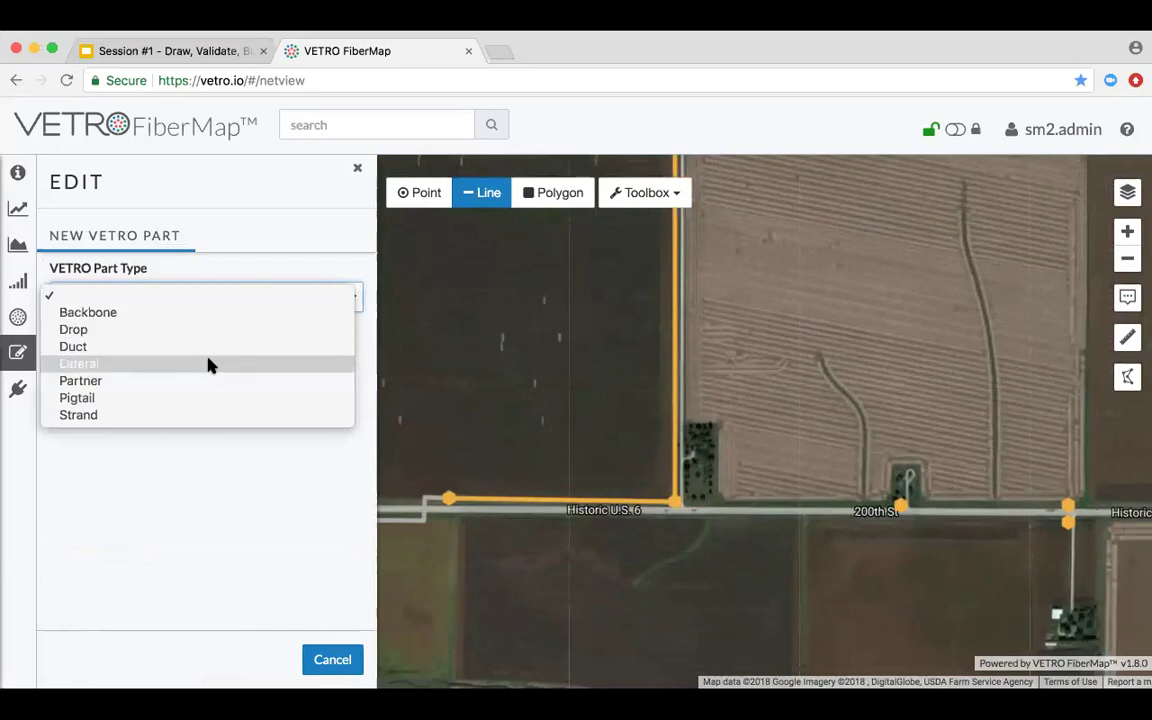
click(211, 361)
scroll(257, 452, down, 1)
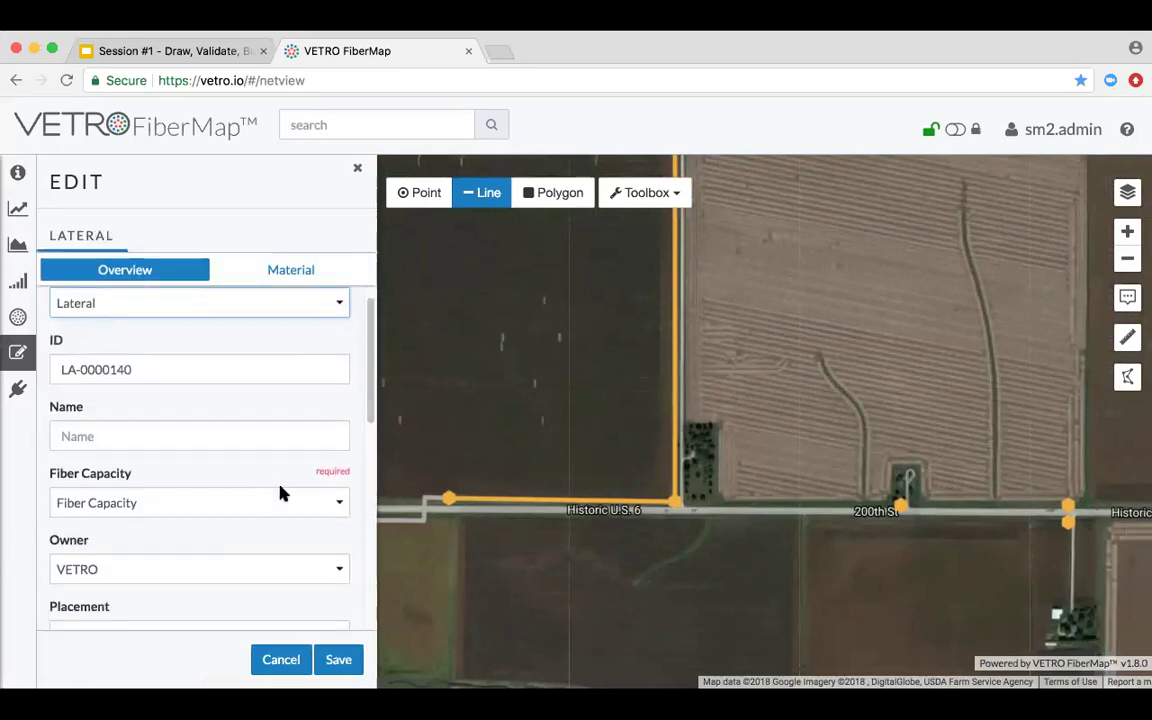
click(285, 500)
click(305, 587)
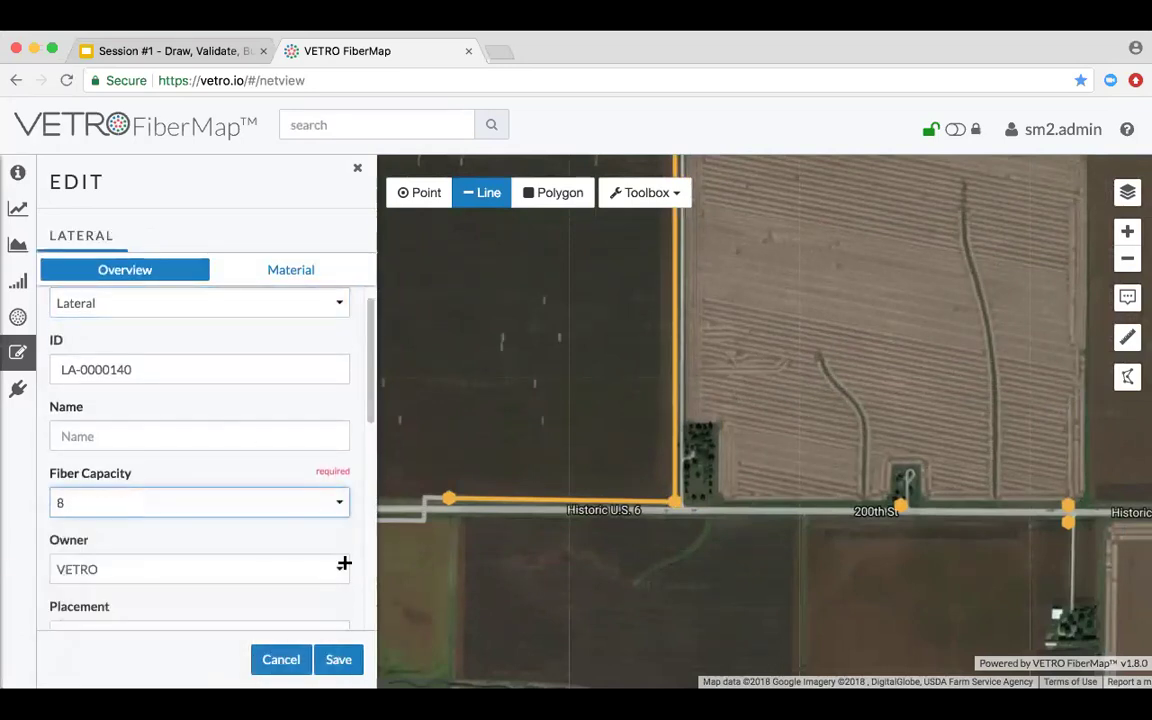
- Draw the lateral from the corner FAT east to the FAT at the small farm, and enable auto-save for parts with the same attributes
drag(808, 538, 678, 498)
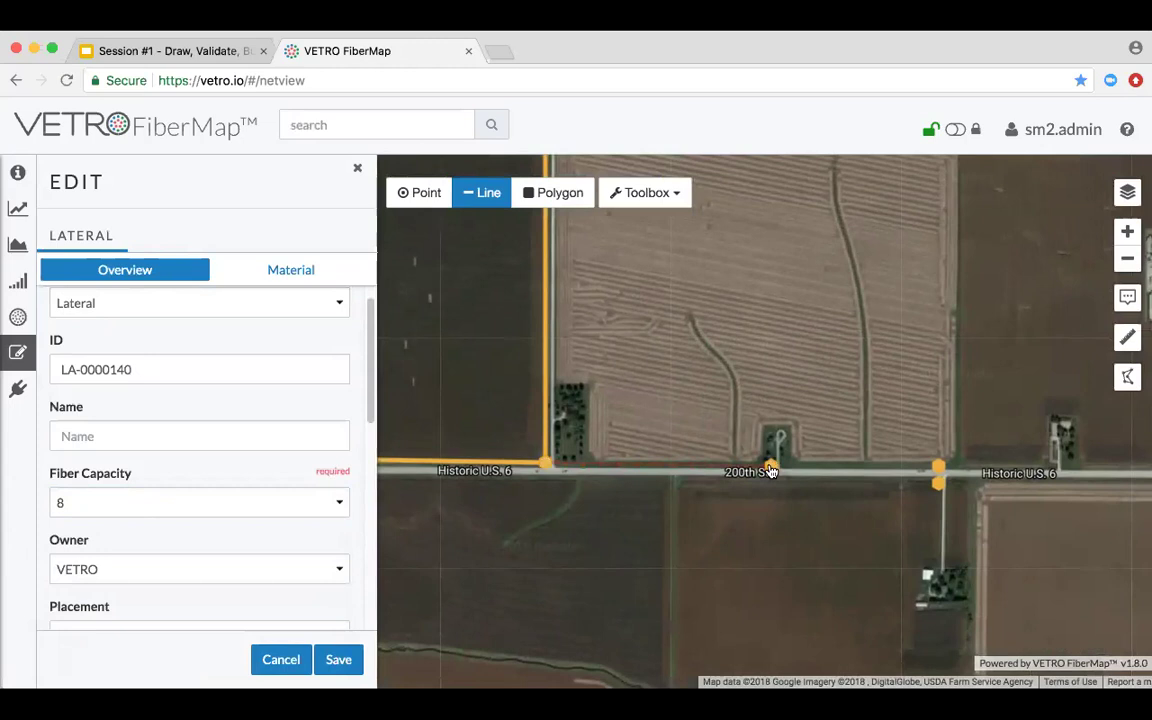
drag(771, 406, 691, 371)
scroll(316, 504, down, 3)
scroll(316, 504, down, 5)
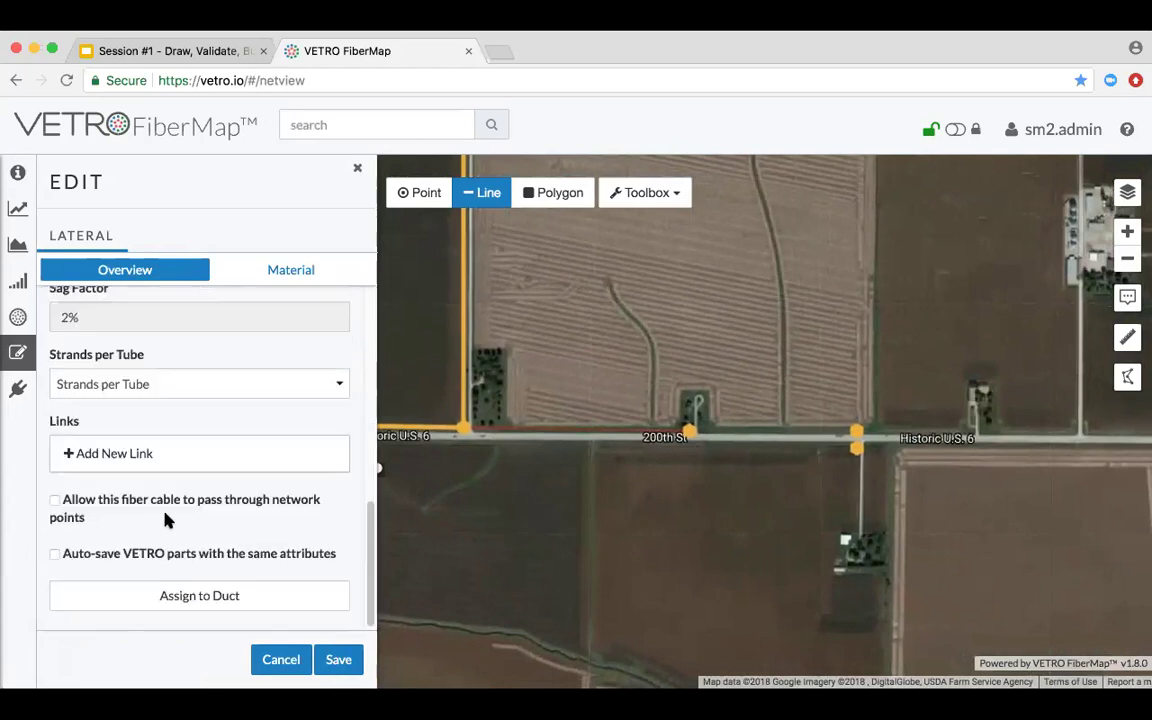
click(152, 552)
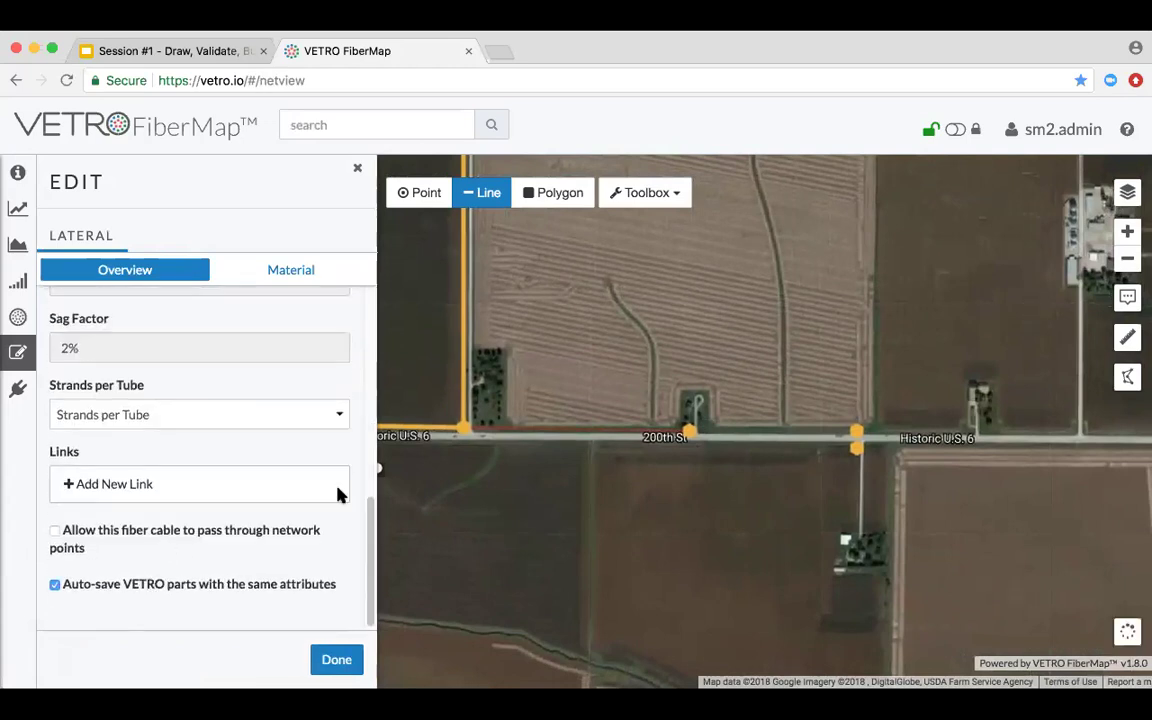
- Continue with laterals from the farm FAT east to the next FAT and across the road to the one south of it, and finish drawing
click(692, 434)
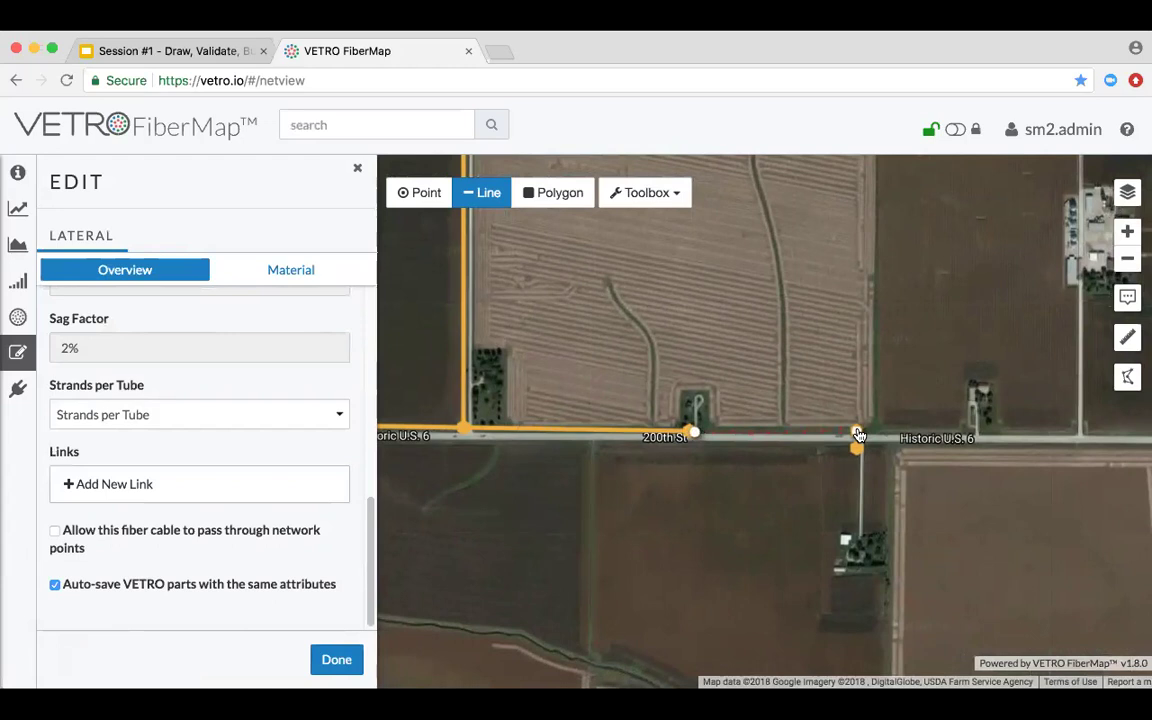
click(858, 435)
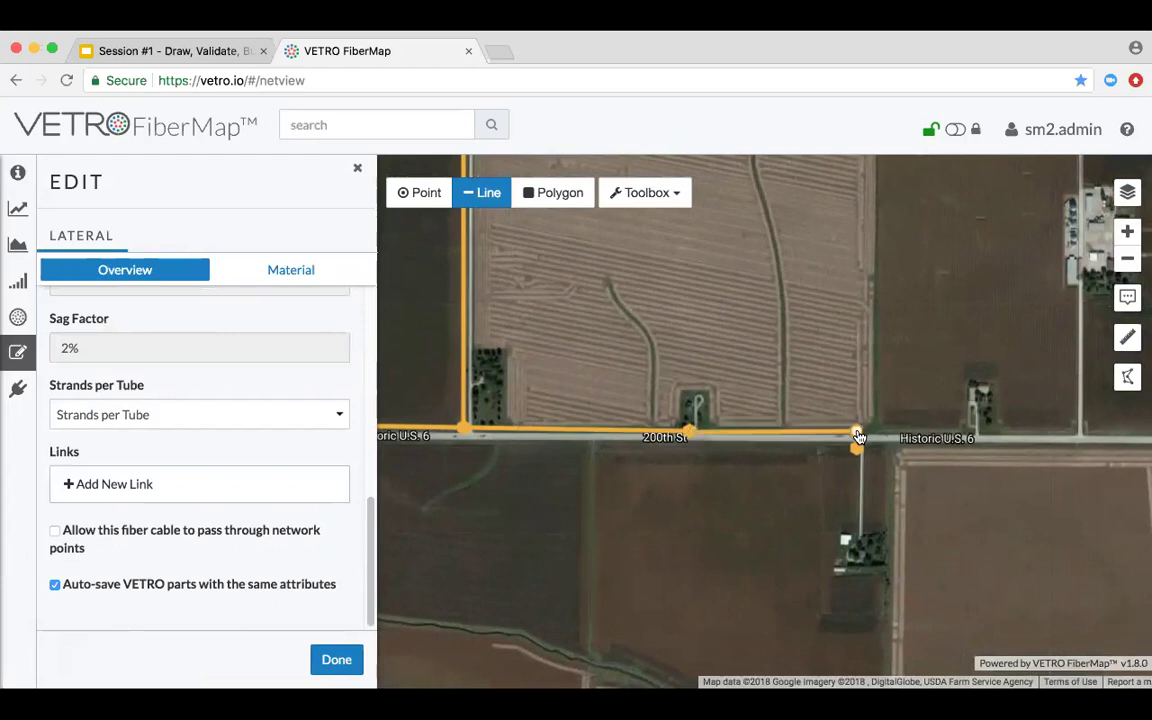
double_click(857, 450)
key(Escape)
drag(585, 490, 712, 486)
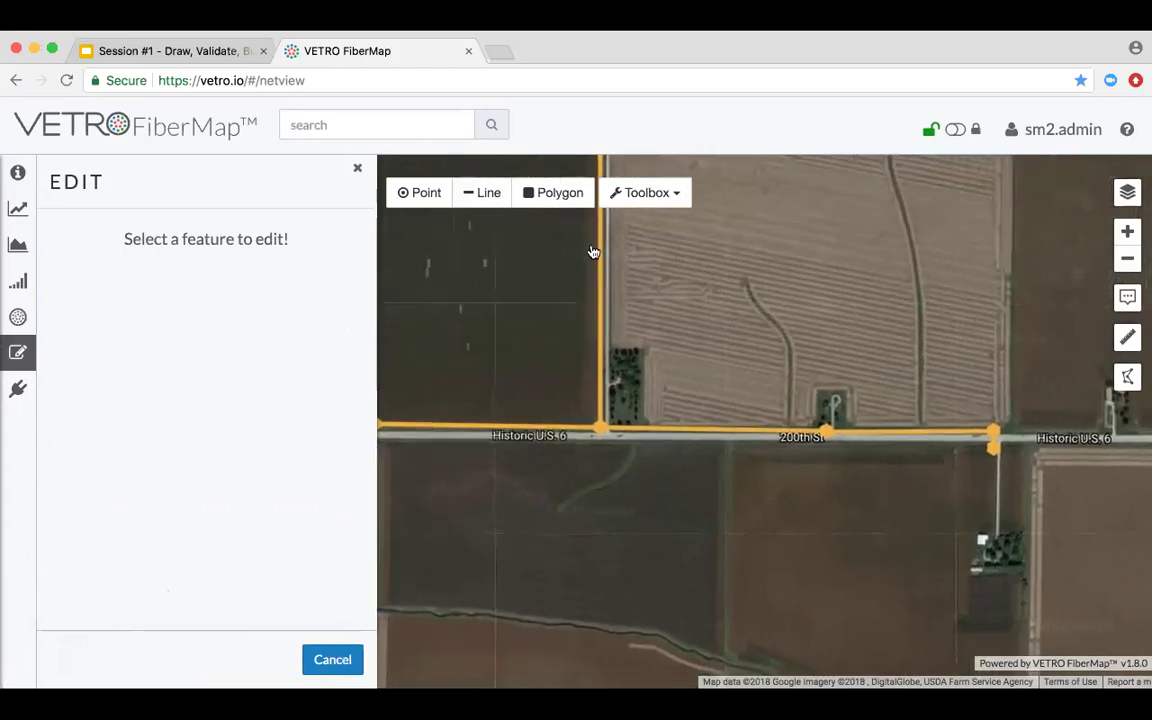
- Open the lateral between the corner FAT and the small farm's FAT to examine its length, total length, helix factor and sag factor
click(718, 433)
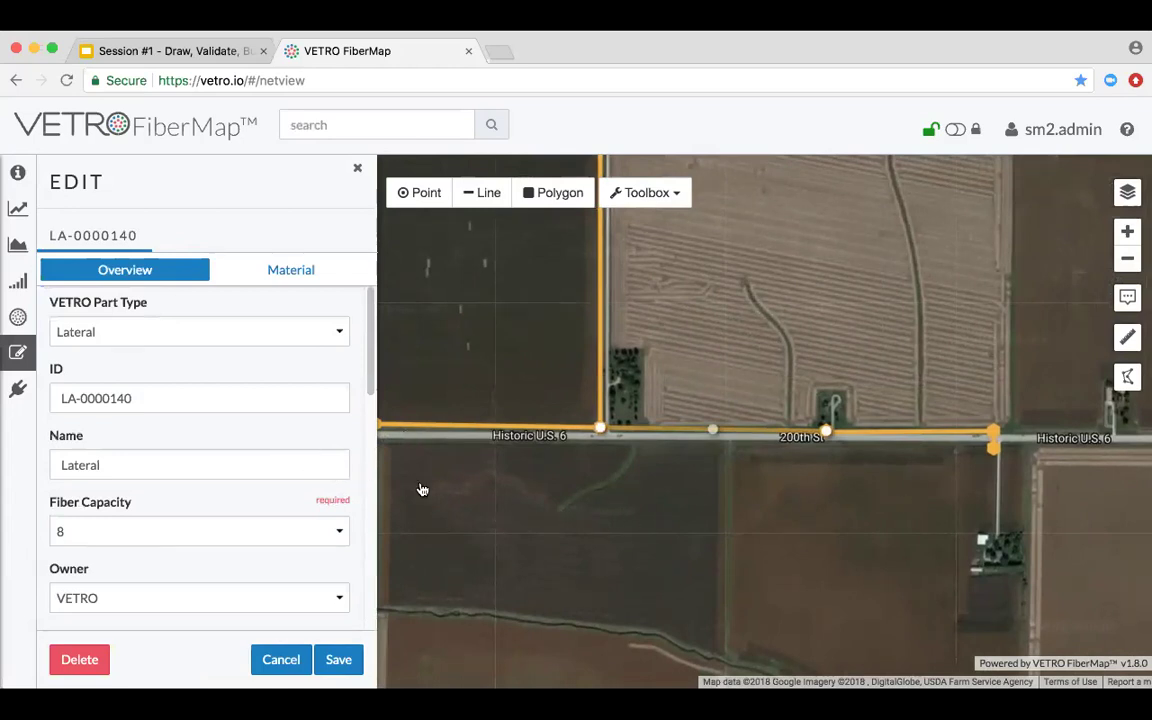
scroll(260, 450, down, 10)
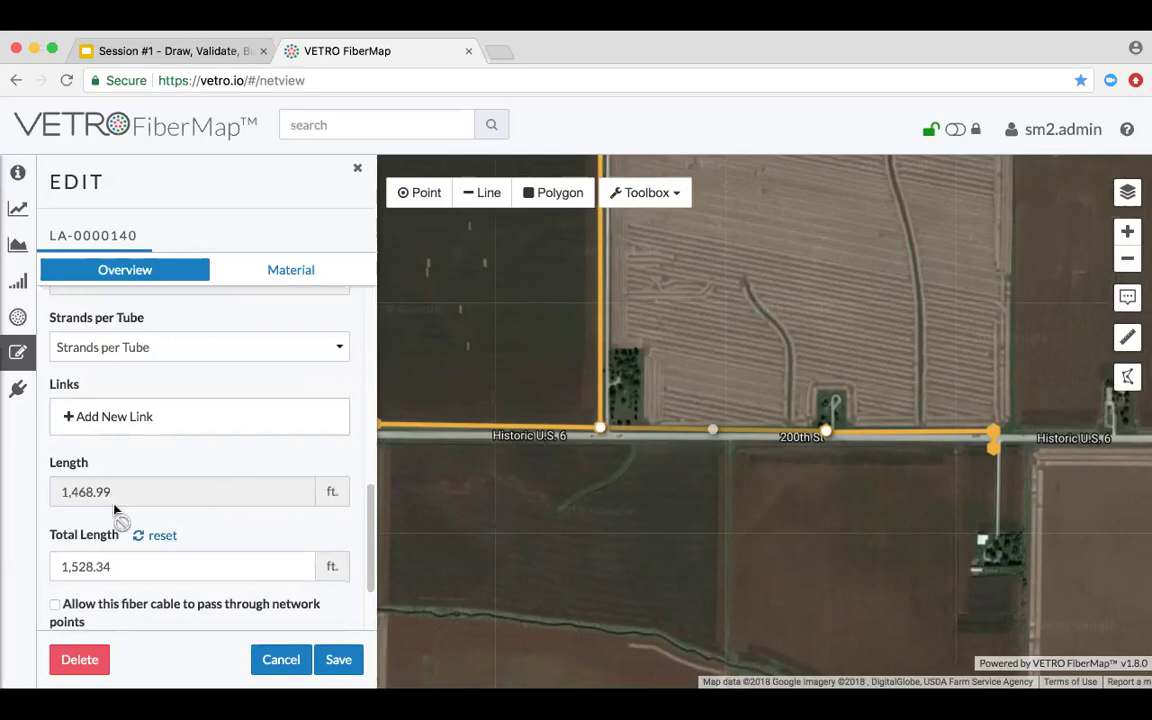
scroll(105, 525, down, 1)
scroll(113, 524, up, 2)
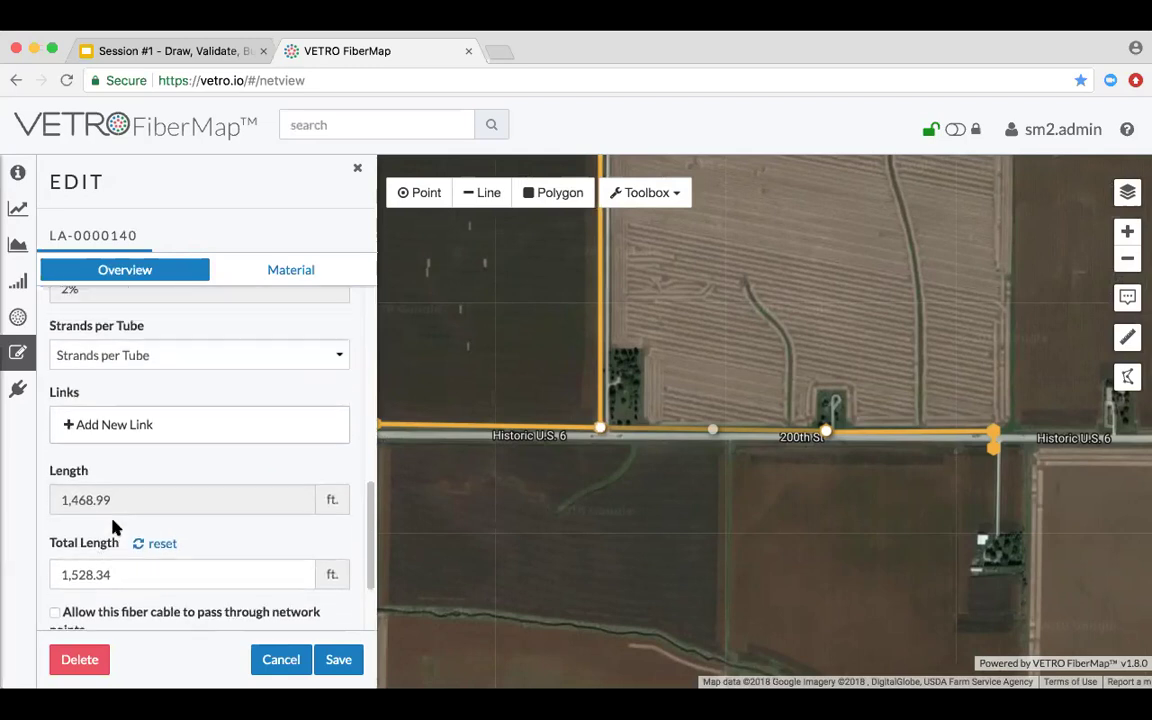
scroll(113, 527, up, 3)
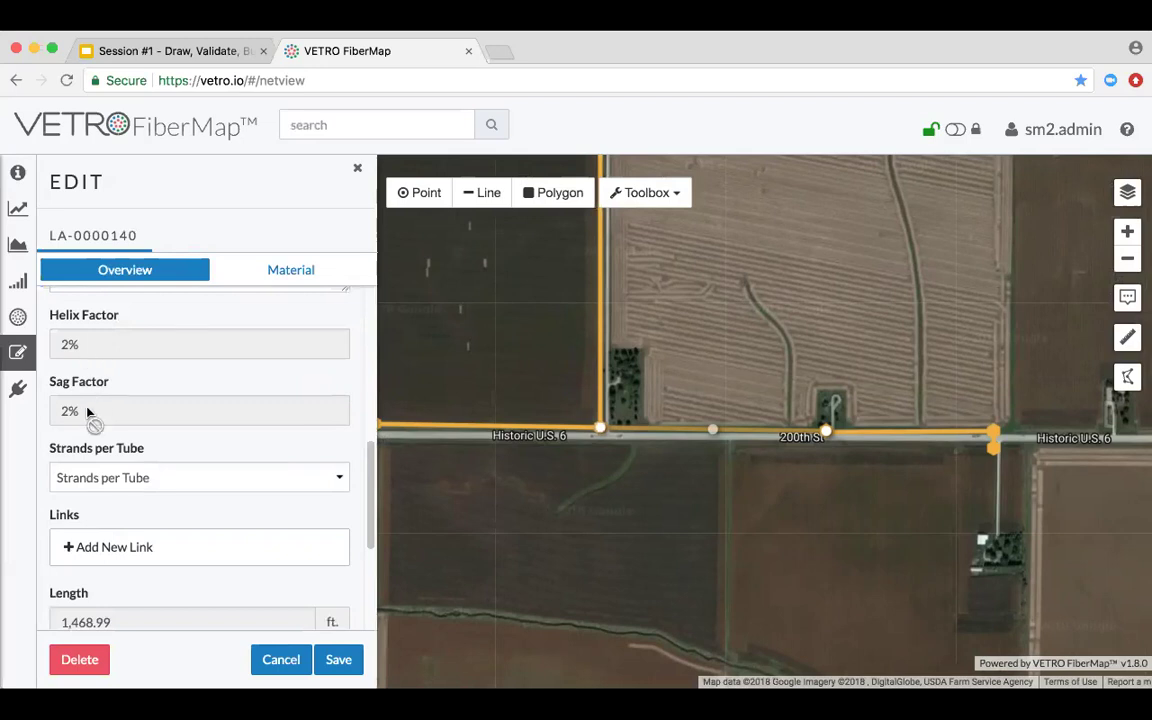
scroll(100, 425, down, 4)
scroll(119, 435, down, 1)
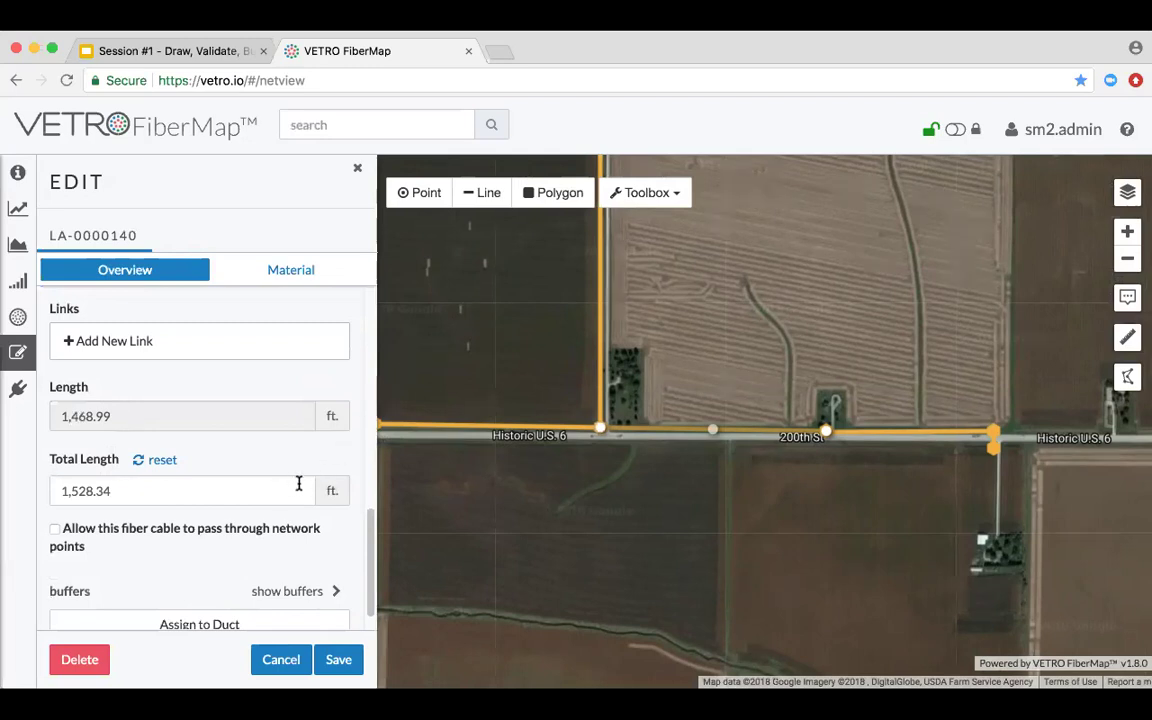
- Check the Edit Fiber Cable tool and the default helix and sag factors in the Units and Measurement settings
click(643, 192)
scroll(670, 287, down, 1)
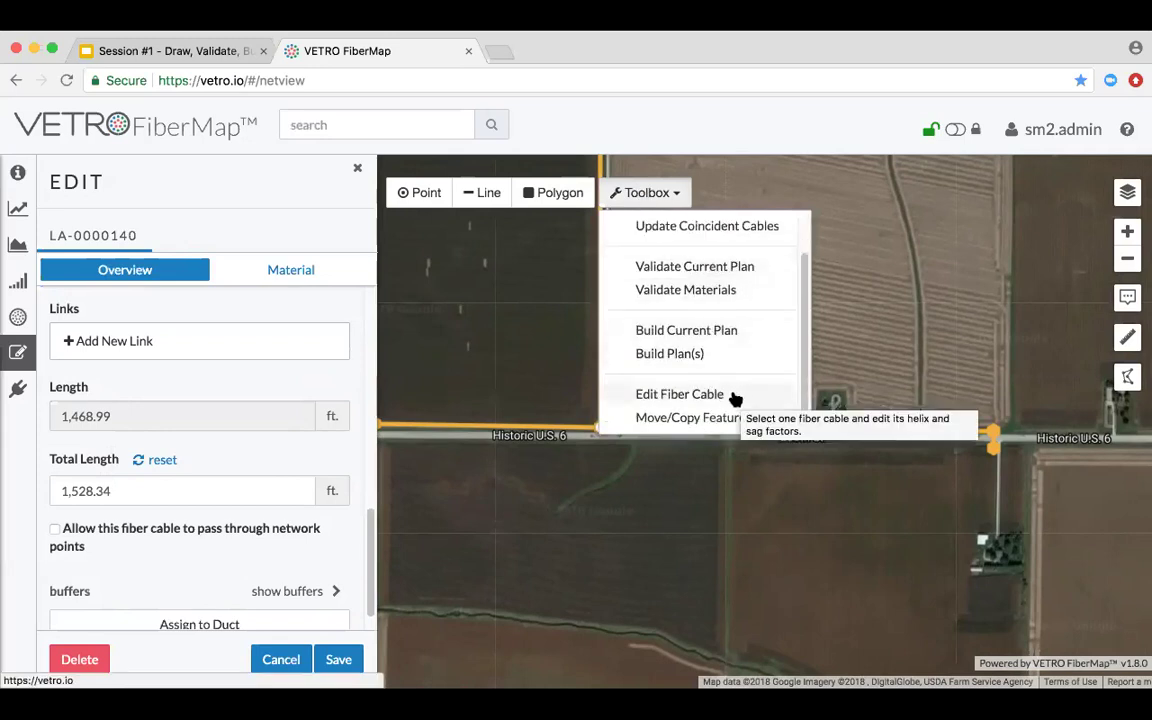
click(1062, 128)
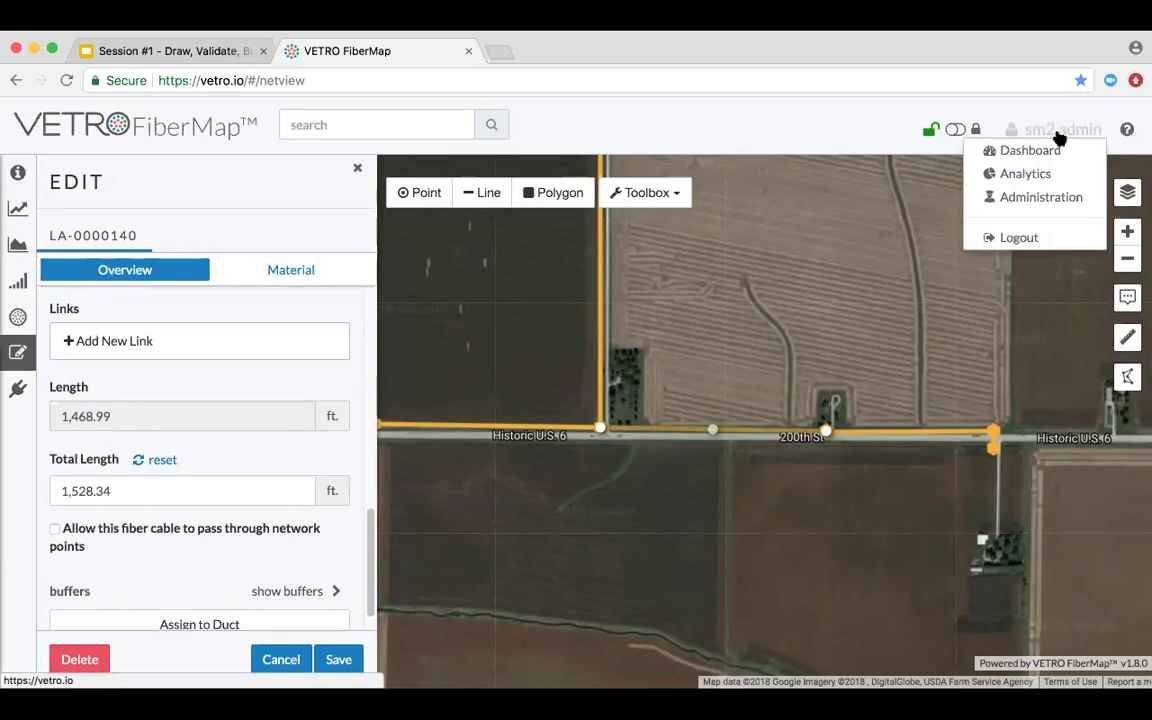
click(1042, 152)
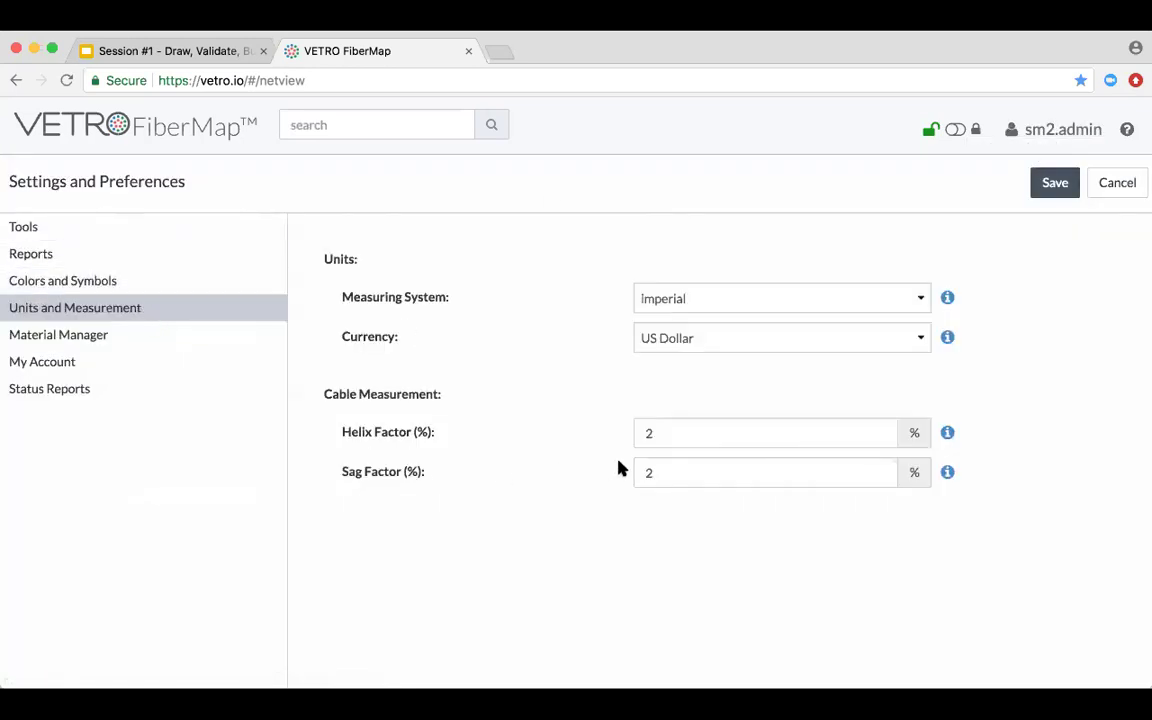
click(1035, 183)
scroll(283, 452, down, 1)
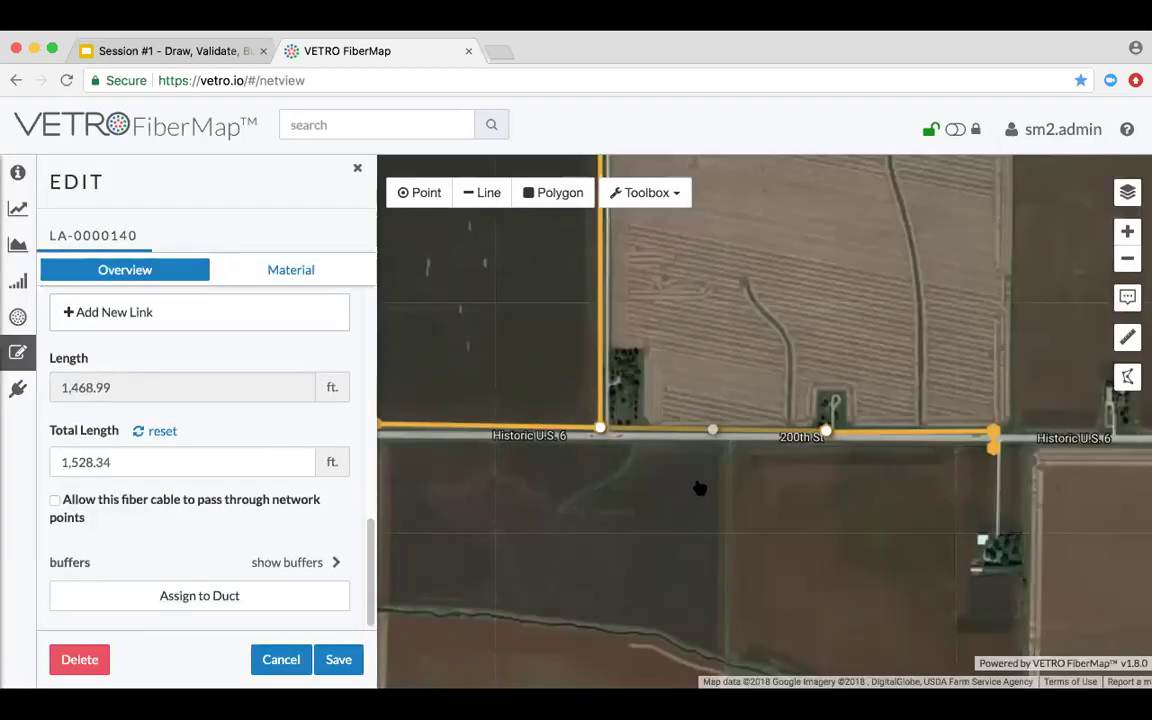
- Place a Slack Loop with a length of 25 ft on the lateral just east of the corner FAT and save it
drag(701, 488, 658, 463)
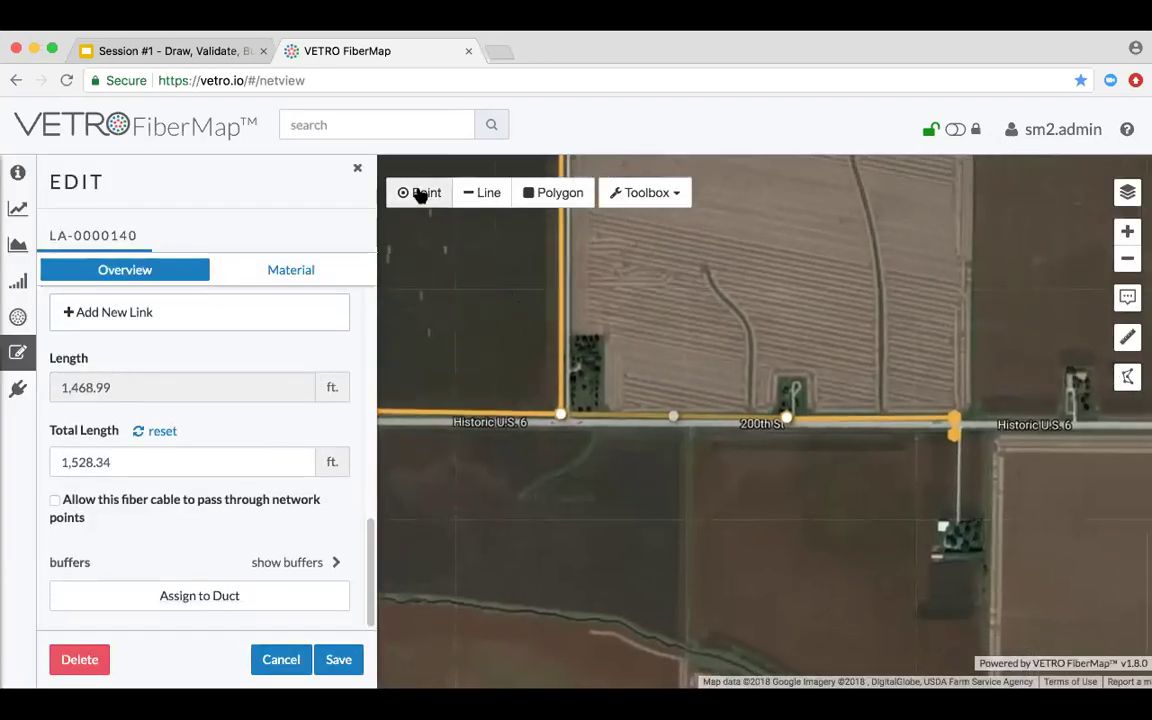
click(420, 195)
click(329, 298)
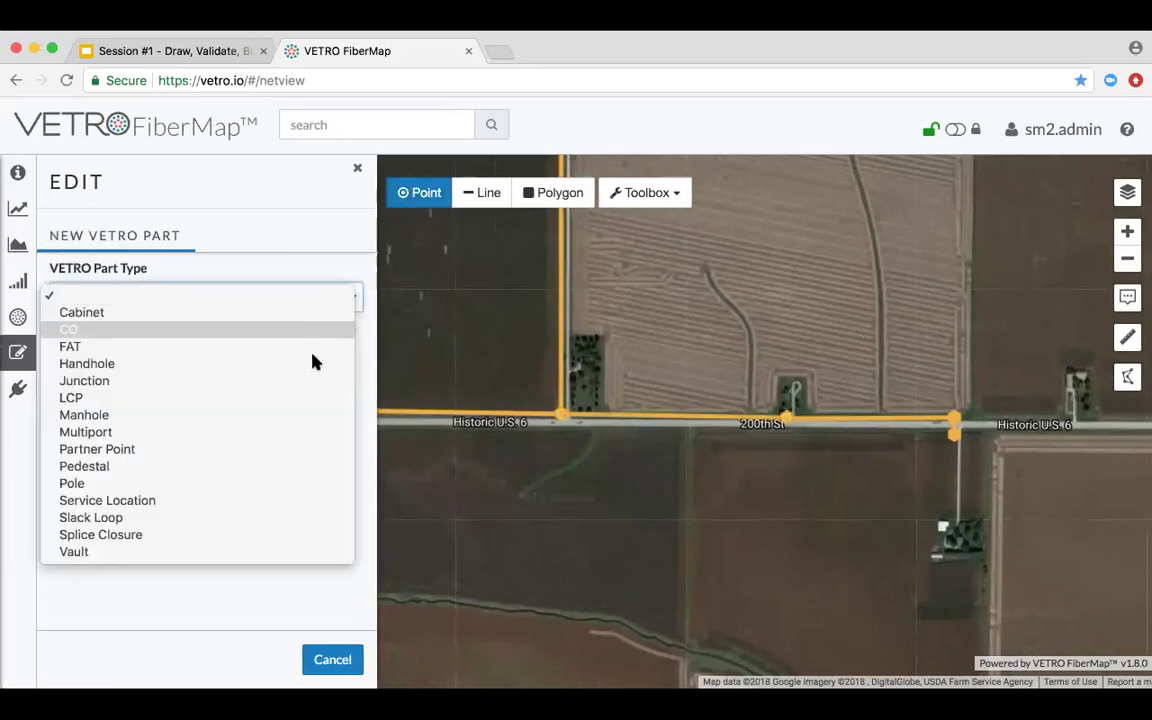
click(302, 517)
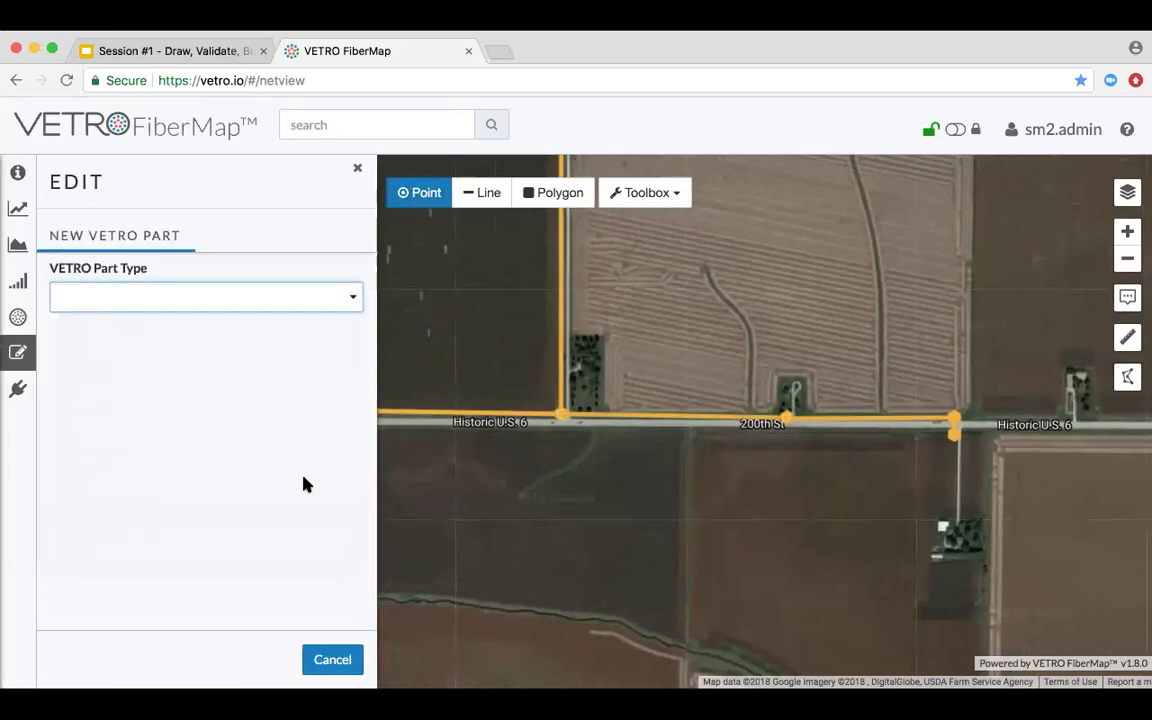
click(235, 402)
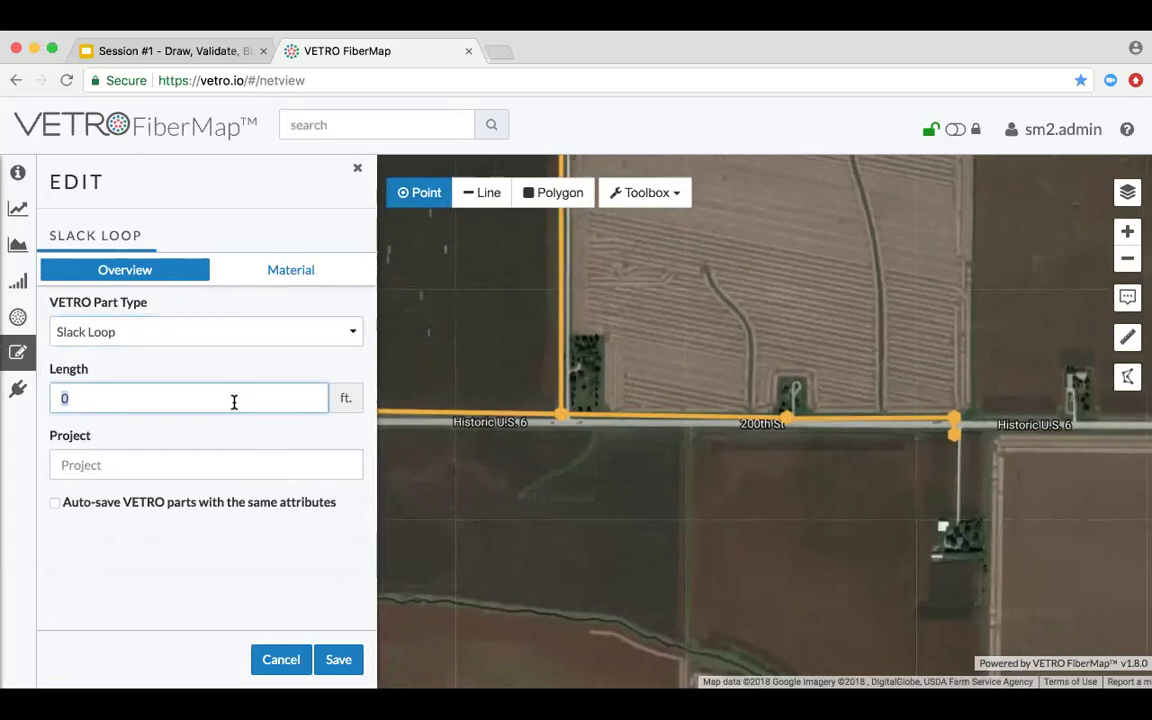
text(25)
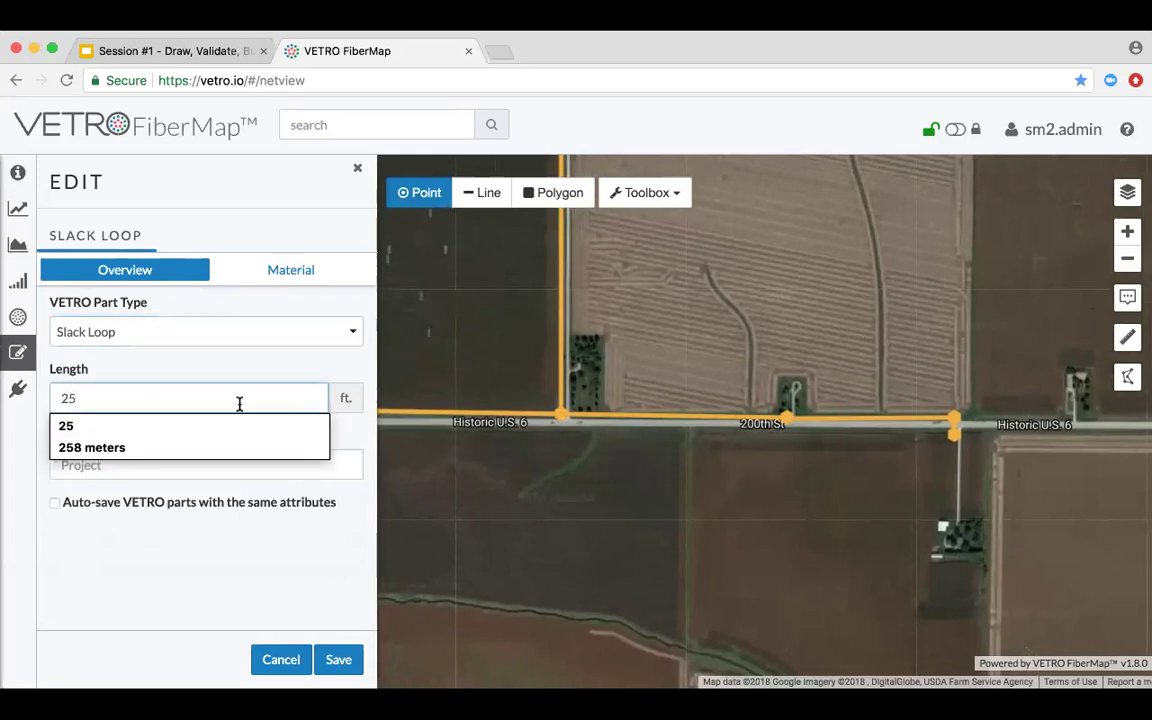
click(280, 368)
scroll(607, 401, up, 2)
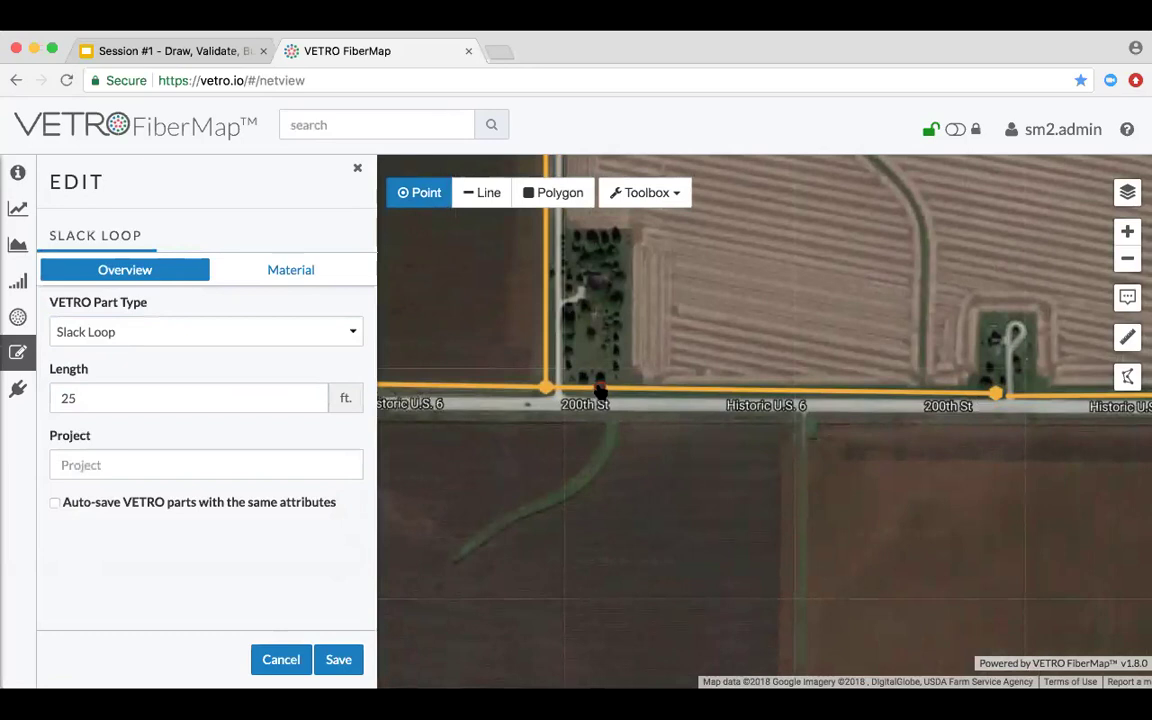
click(340, 659)
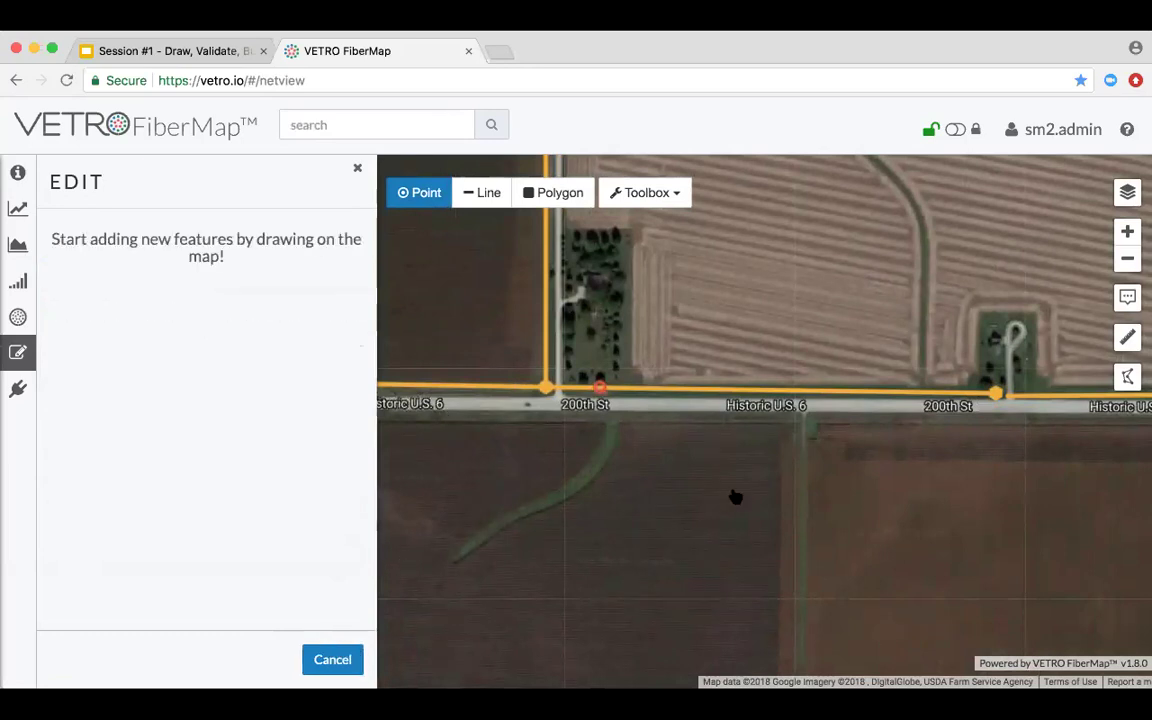
- Reopen the lateral carrying the slack loop to compare its length and total length, and review the cable layout on the map
click(702, 393)
scroll(235, 497, down, 6)
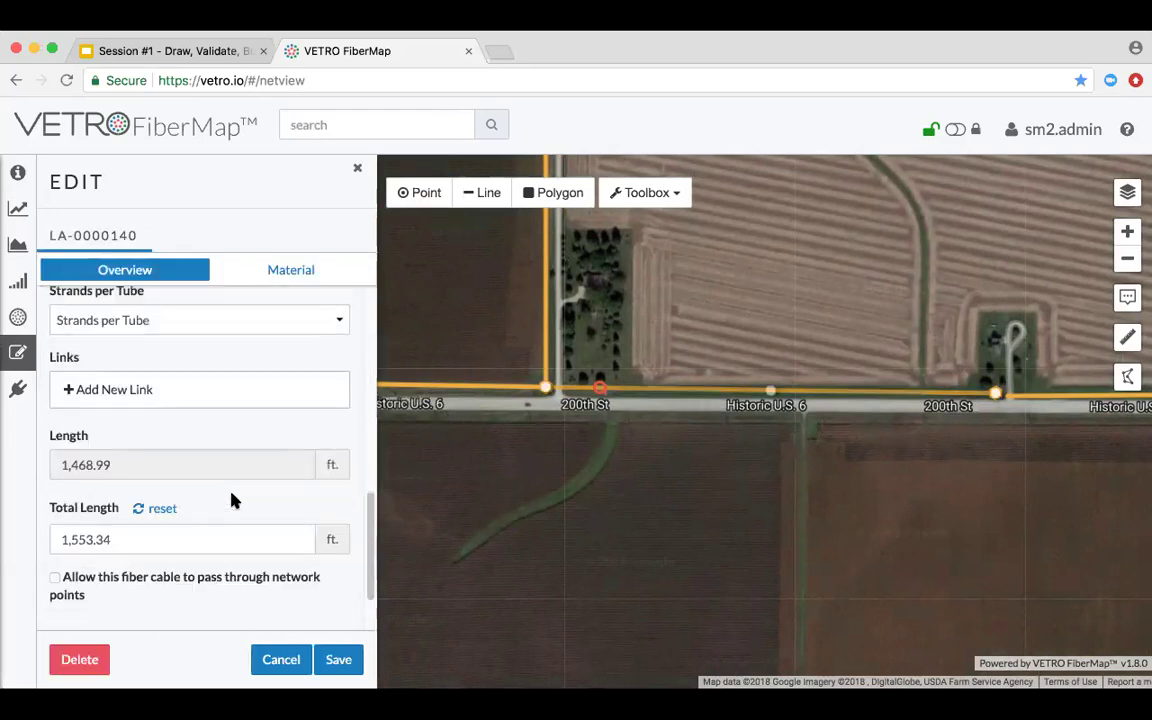
scroll(120, 490, up, 2)
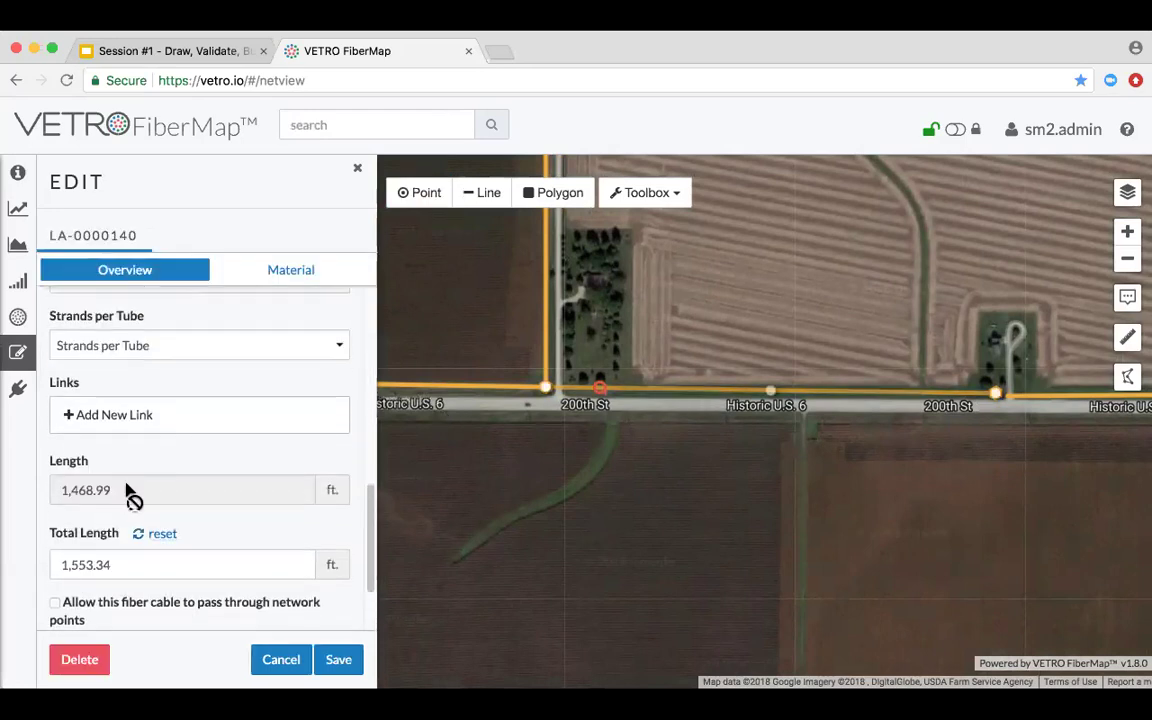
scroll(117, 557, down, 1)
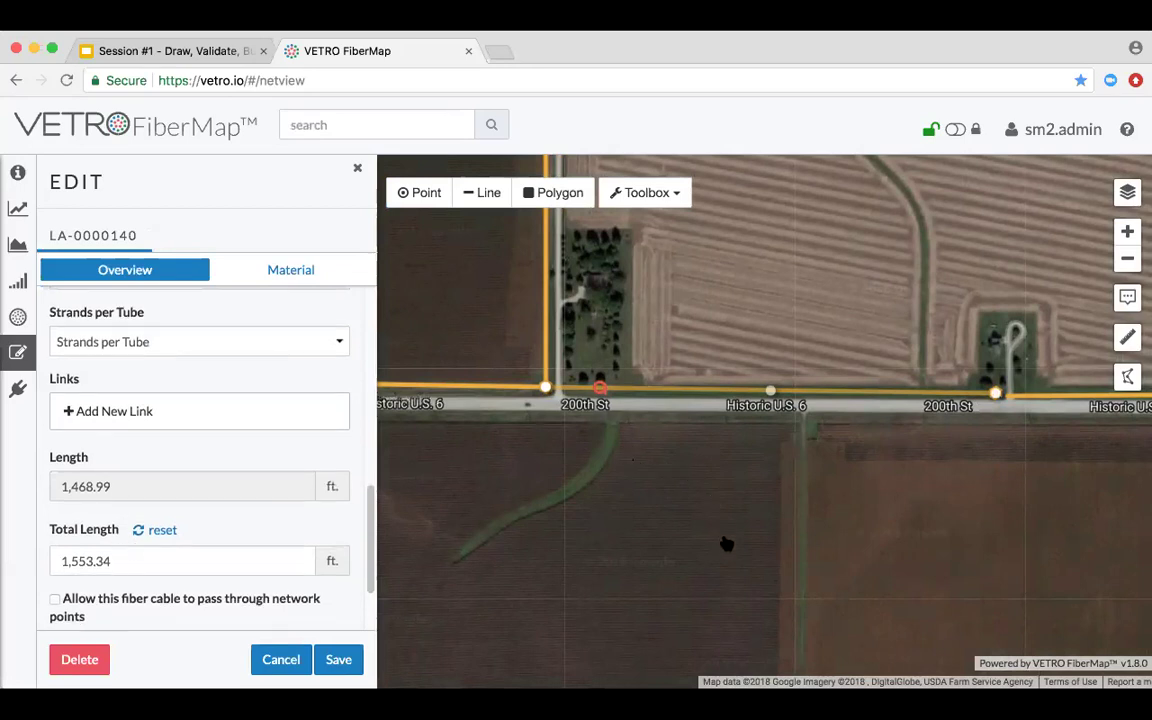
scroll(615, 448, down, 1)
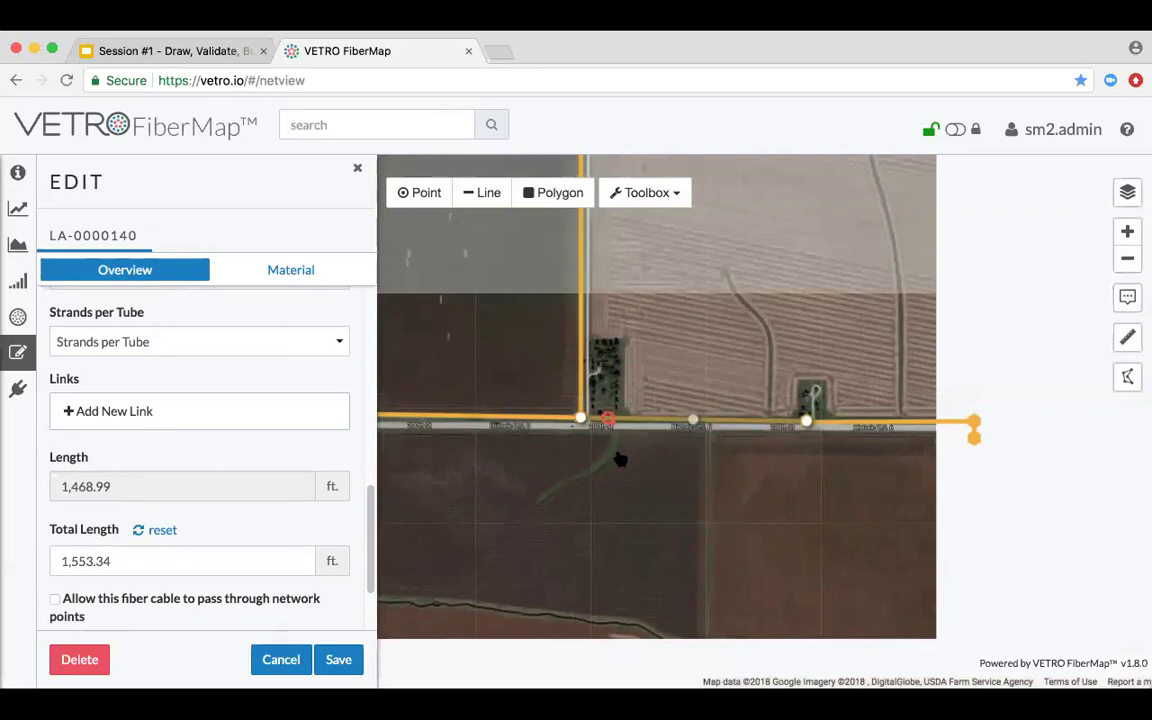
drag(648, 506, 818, 509)
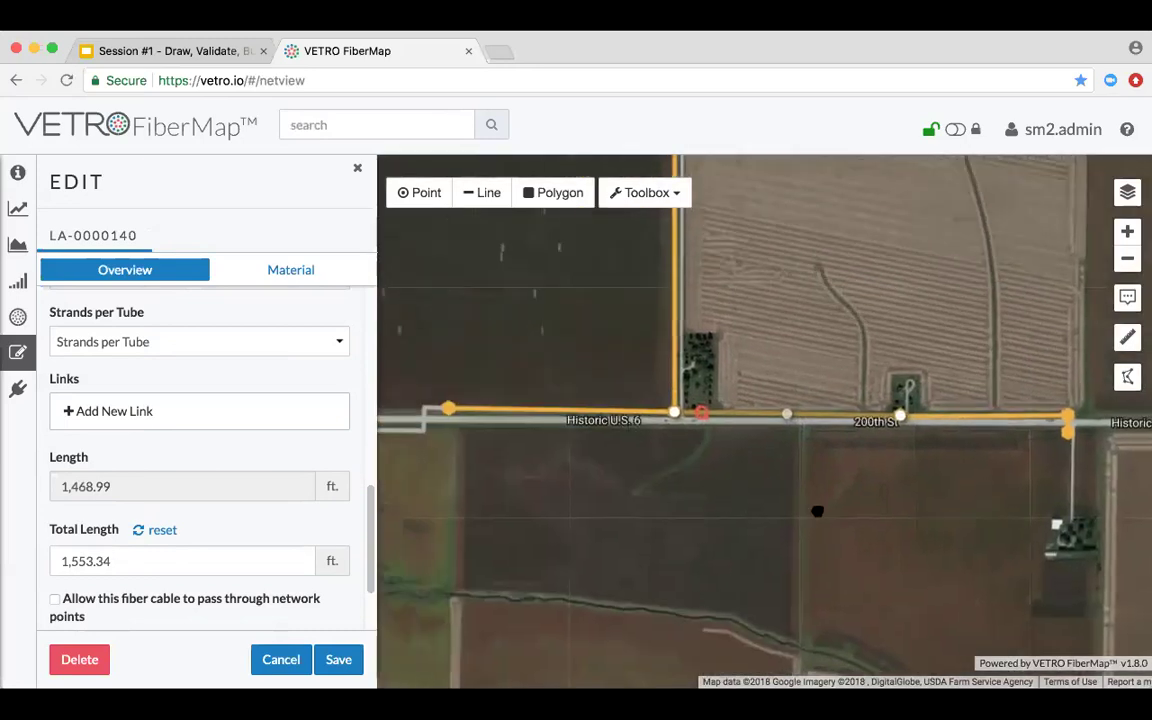
scroll(818, 517, down, 1)
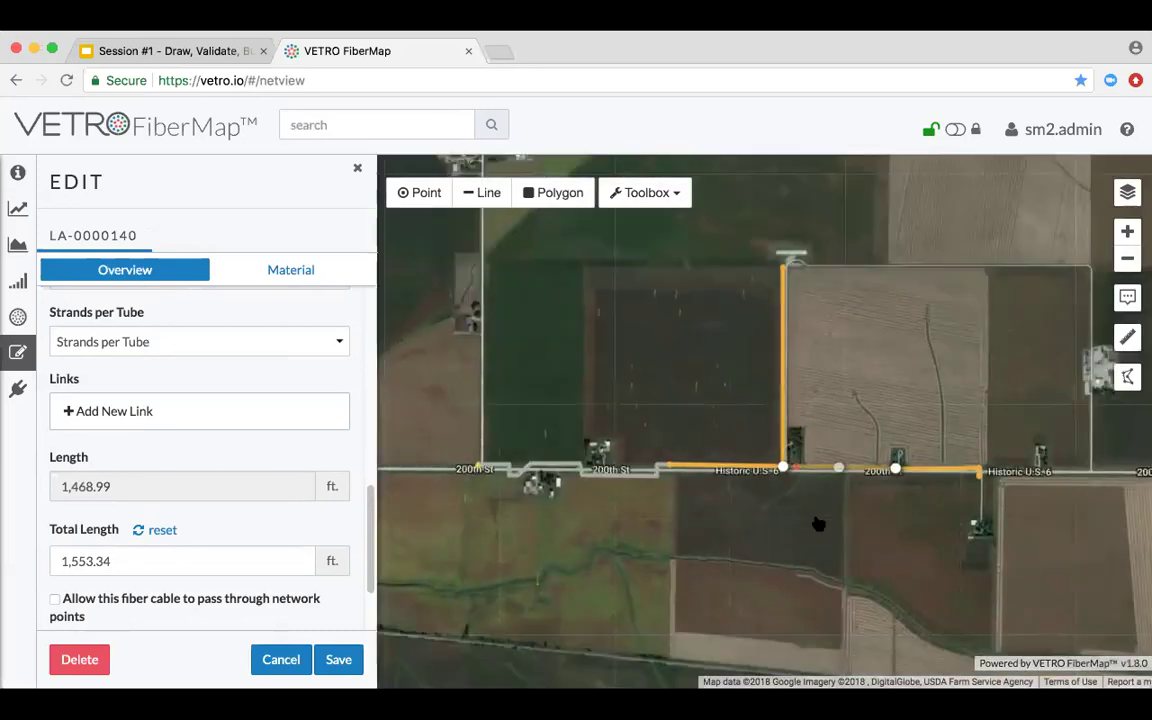
- Start a new Lateral line at the easternmost FAT, just south of 200th St beside the farm driveway
drag(827, 525, 798, 505)
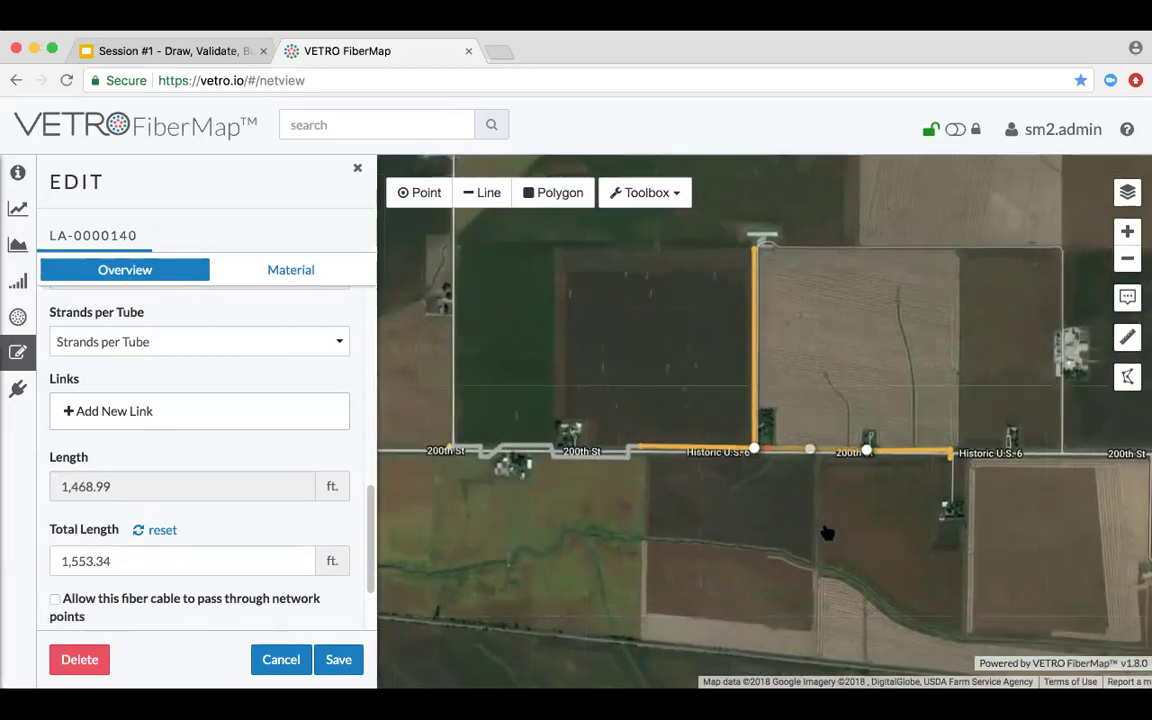
click(468, 193)
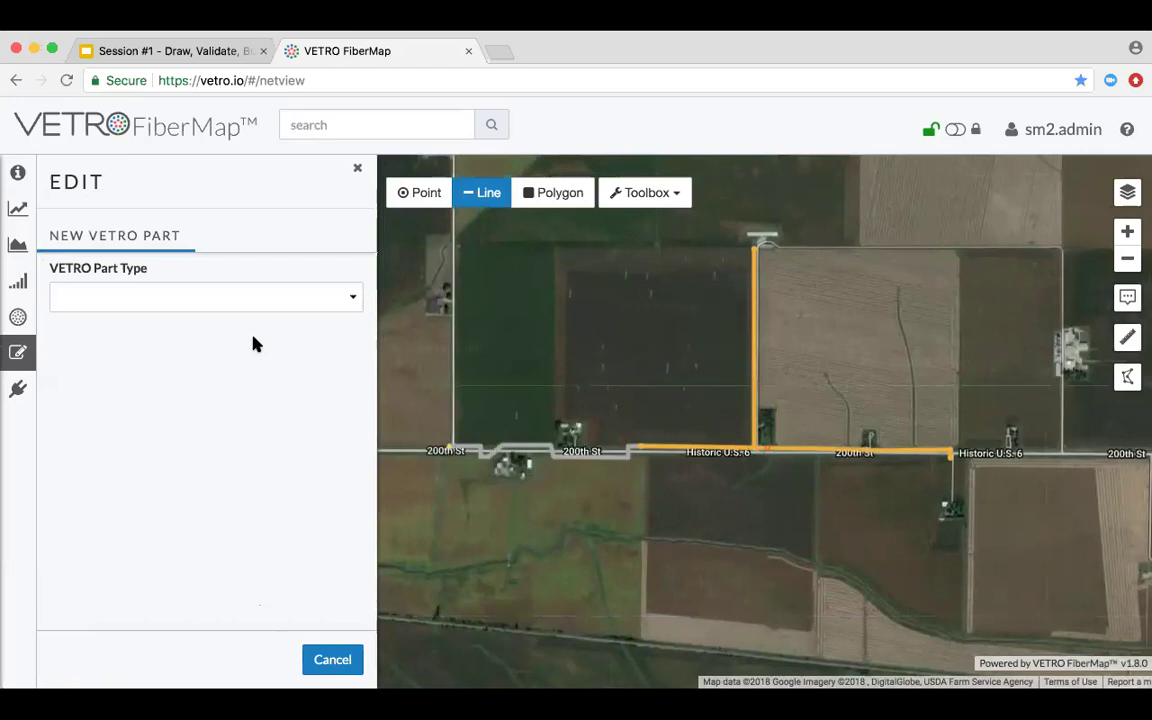
click(244, 297)
click(321, 366)
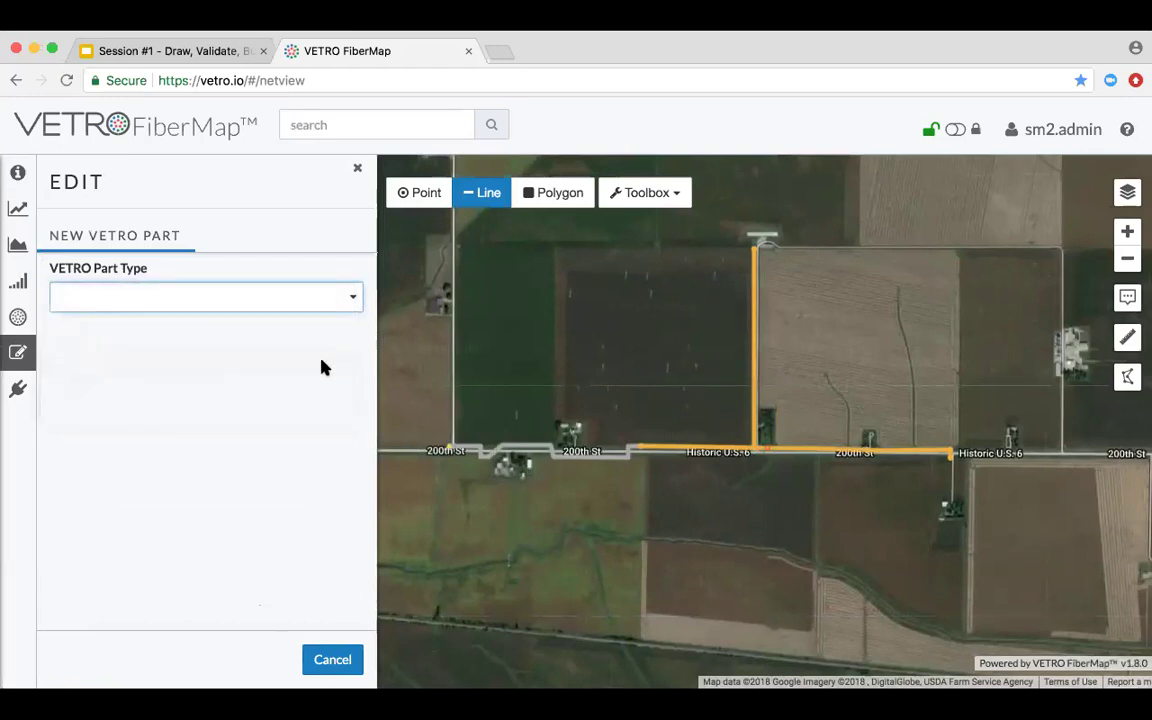
drag(825, 473, 715, 450)
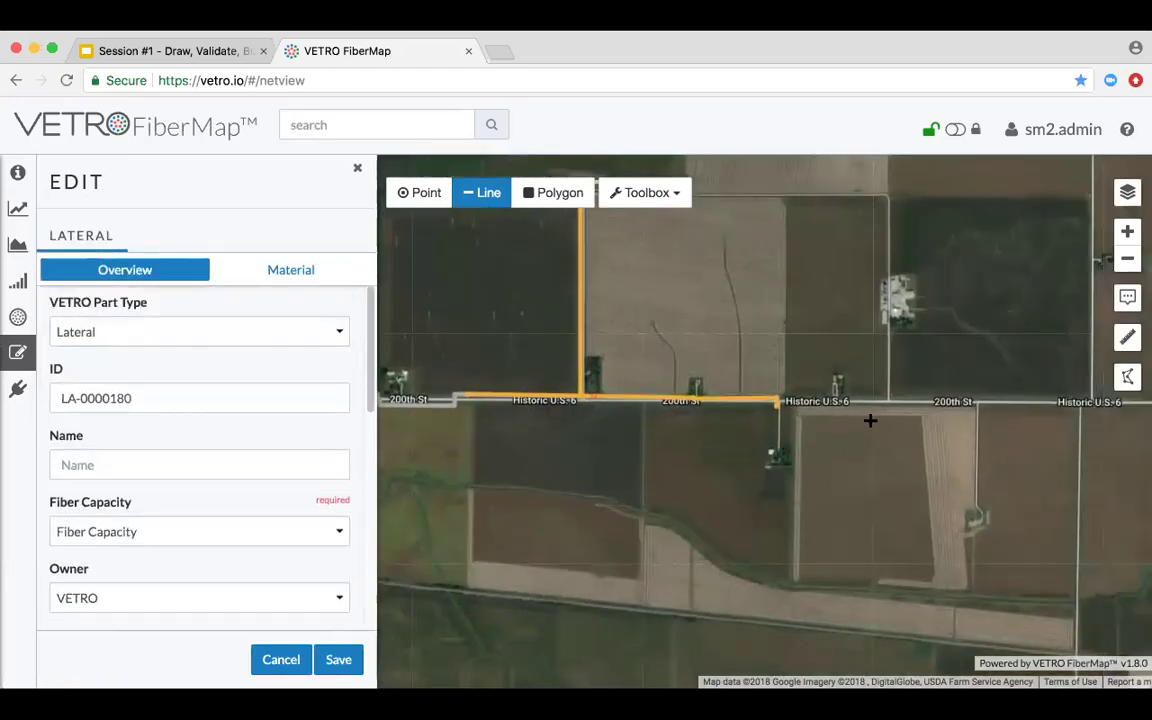
scroll(870, 421, up, 1)
scroll(627, 419, up, 1)
click(701, 345)
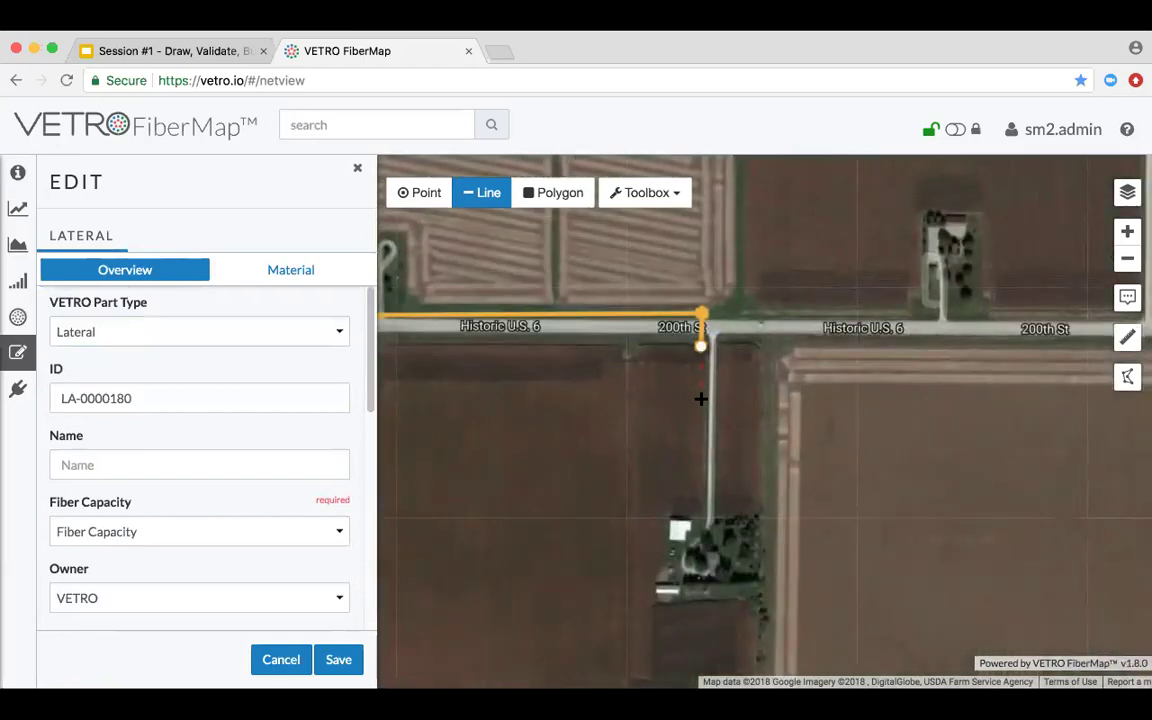
- Try to run the lateral's segment south along the farm driveway with a set length of 350 ft, and discard the line
right_click(701, 399)
click(720, 418)
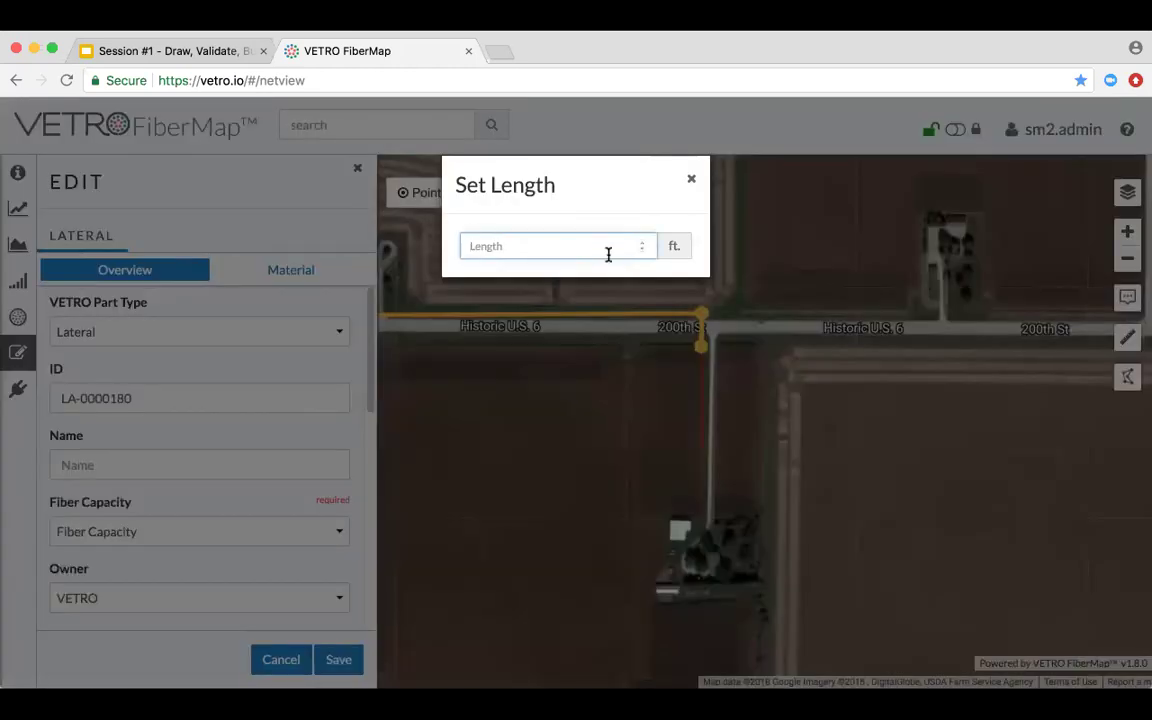
text(350)
key(Return)
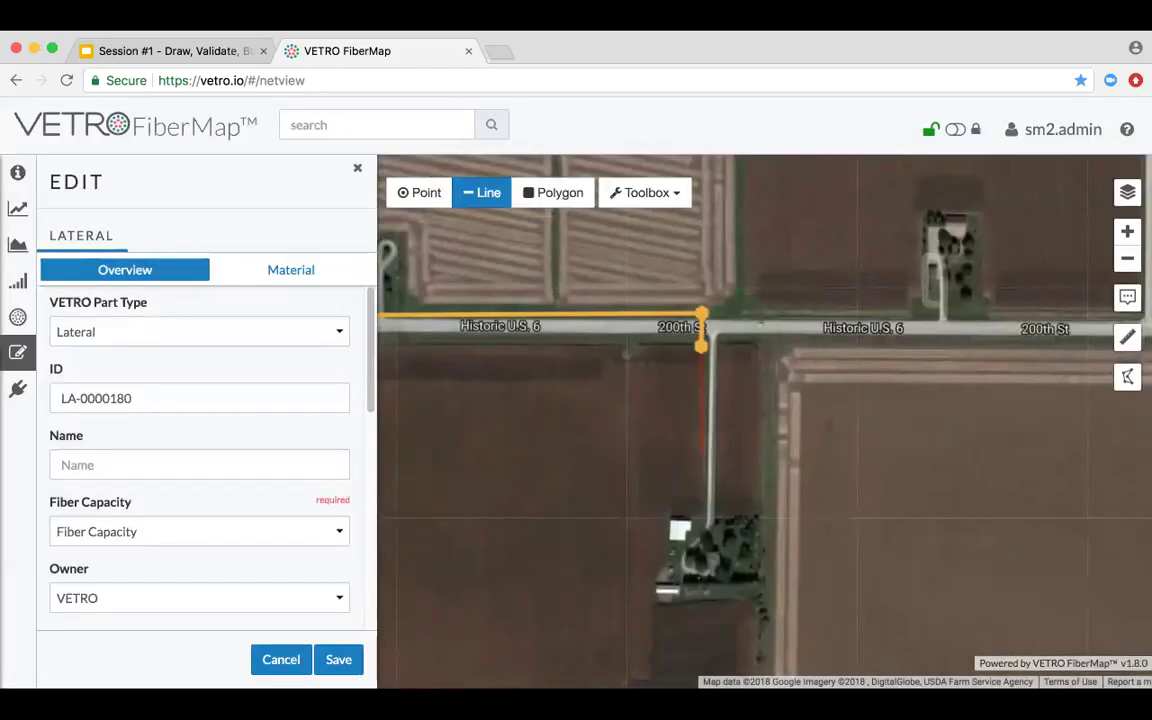
scroll(689, 414, up, 1)
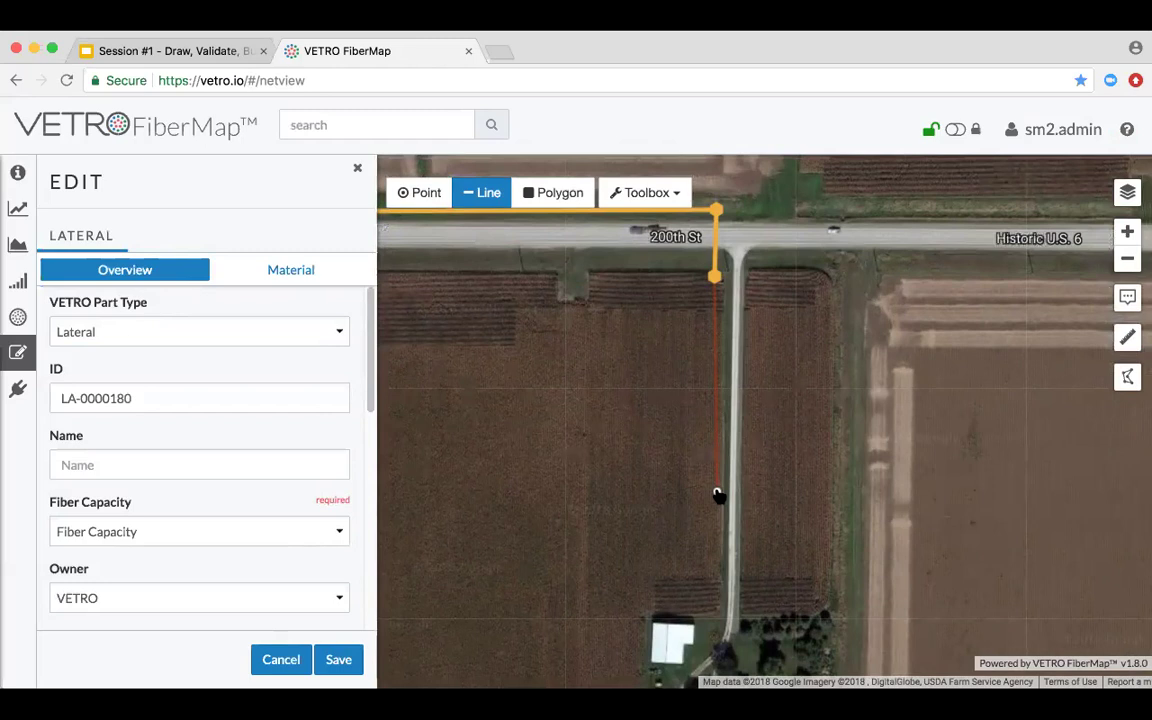
double_click(717, 493)
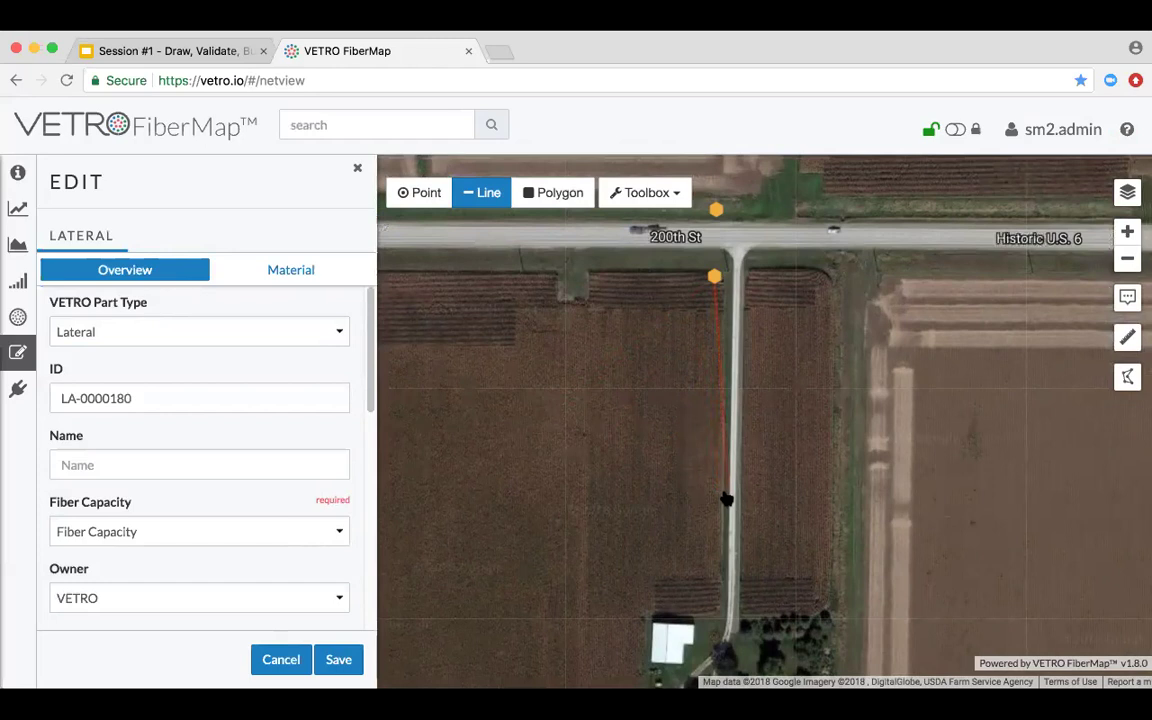
key(Escape)
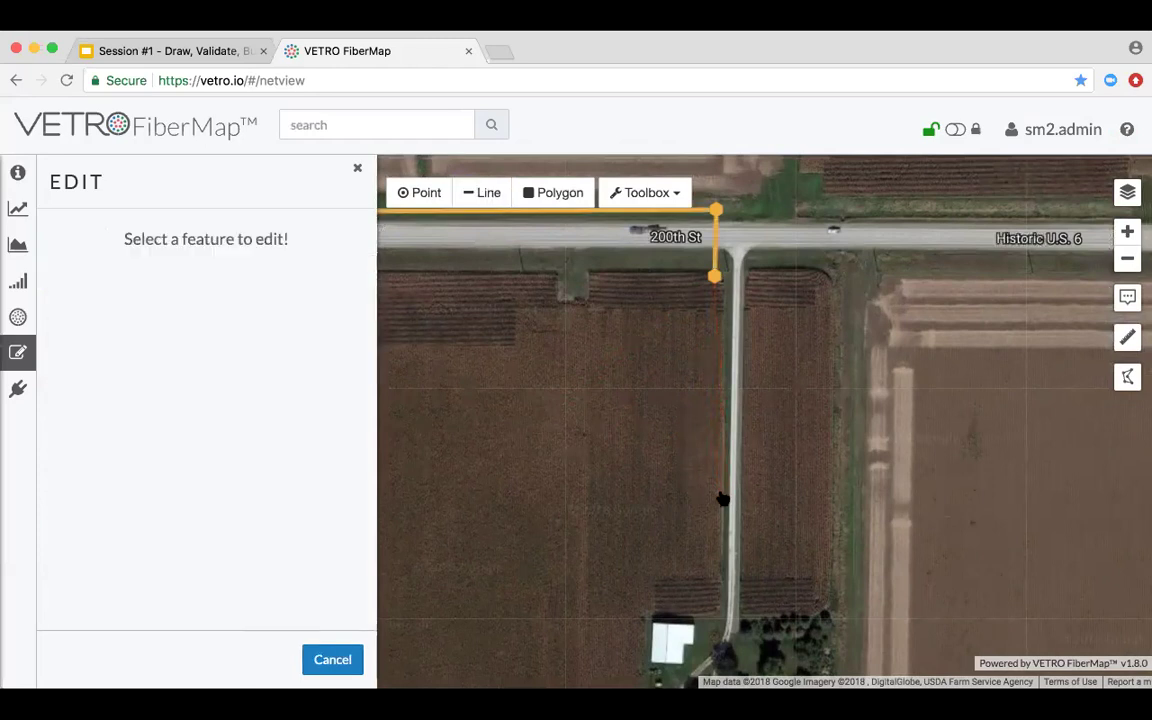
- Try a new line from the FAT south of 200th St with a set length of 100 ft, and cancel it
click(505, 196)
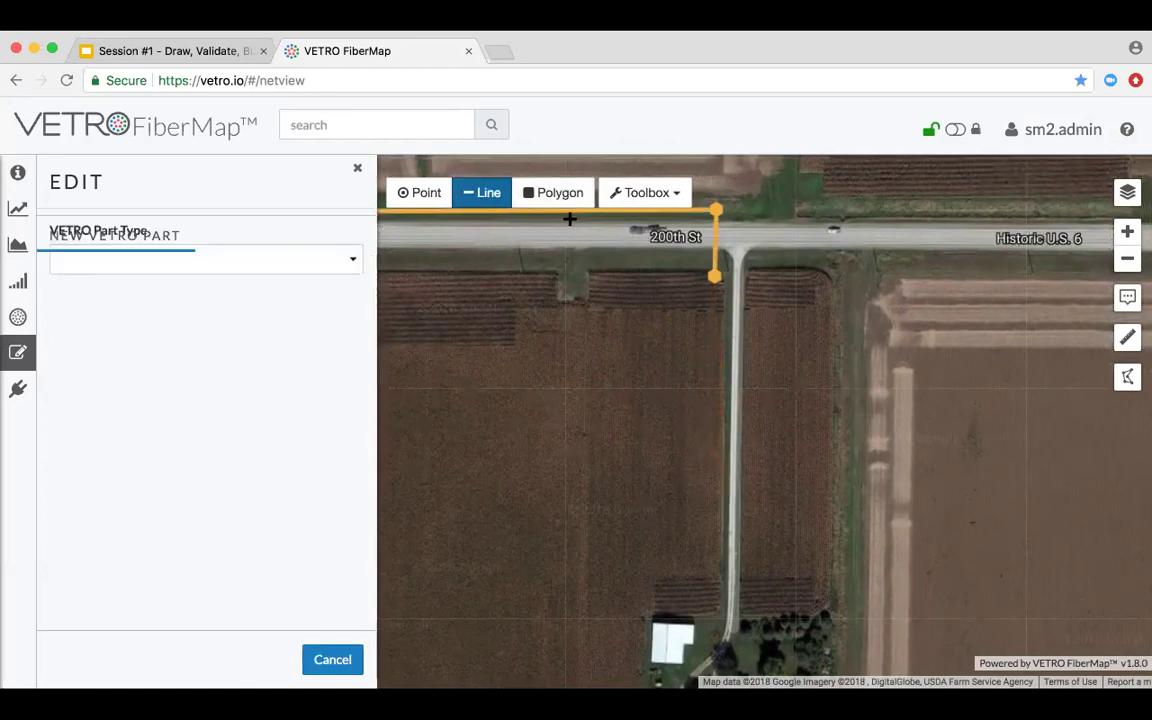
click(764, 278)
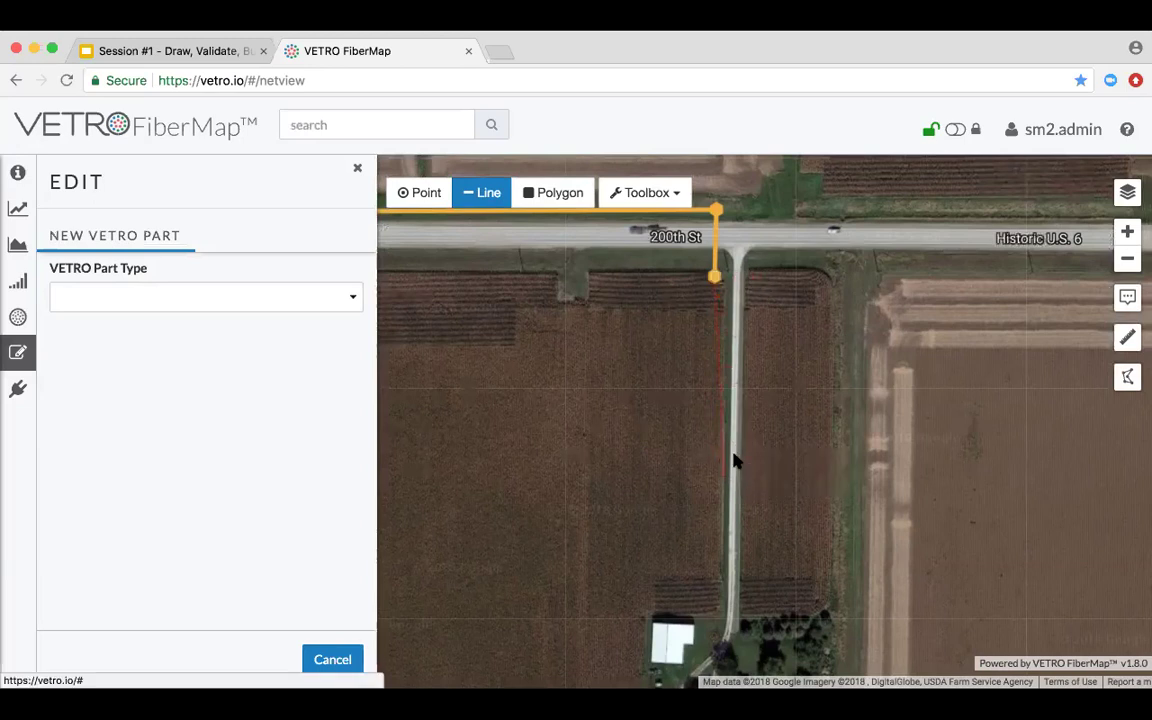
text(l1)
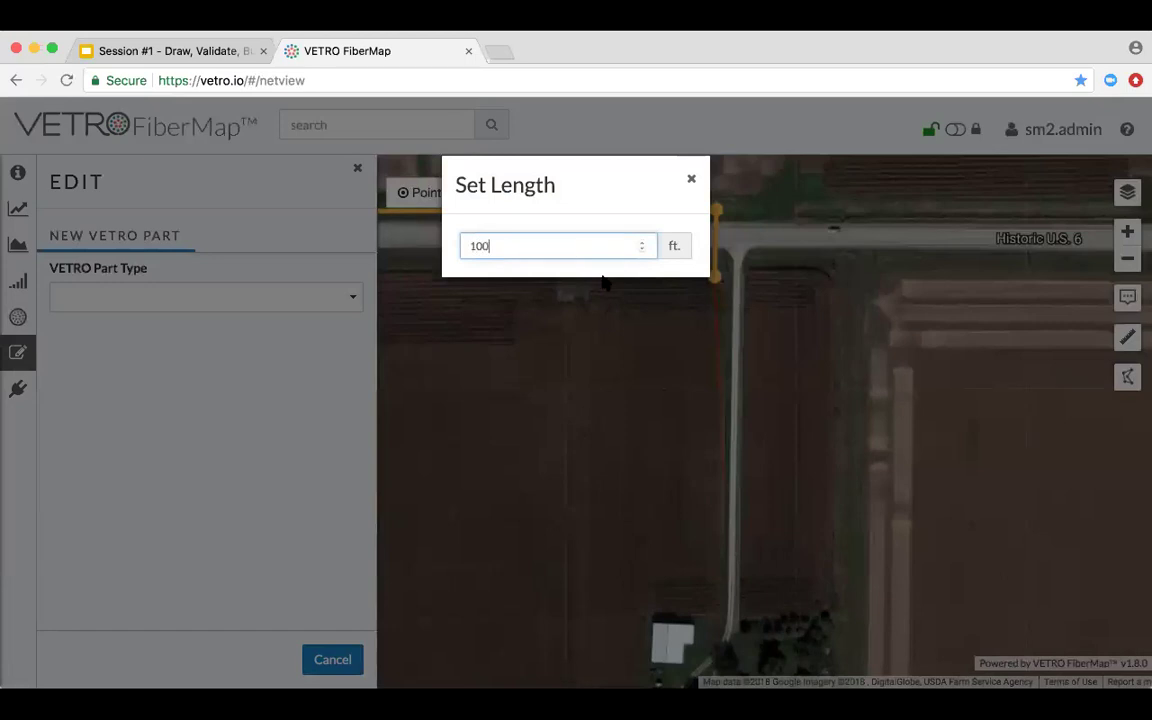
text(00)
key(Return)
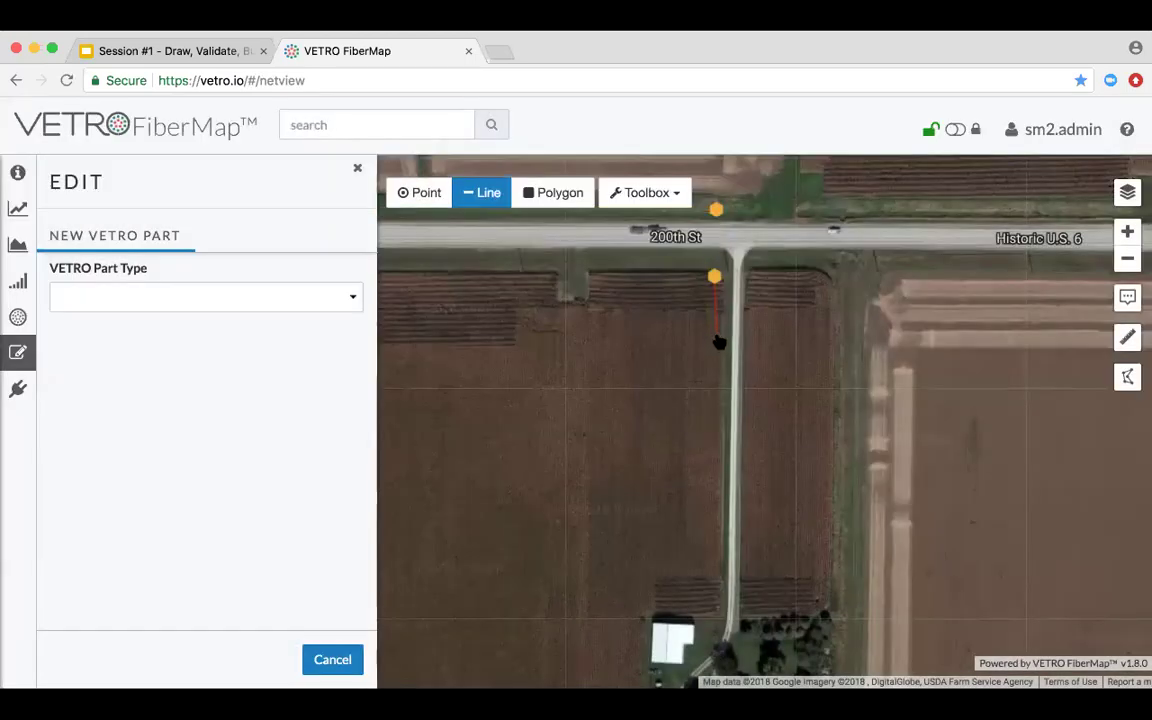
key(Escape)
click(346, 664)
drag(582, 393, 832, 471)
scroll(740, 477, down, 2)
drag(590, 408, 638, 412)
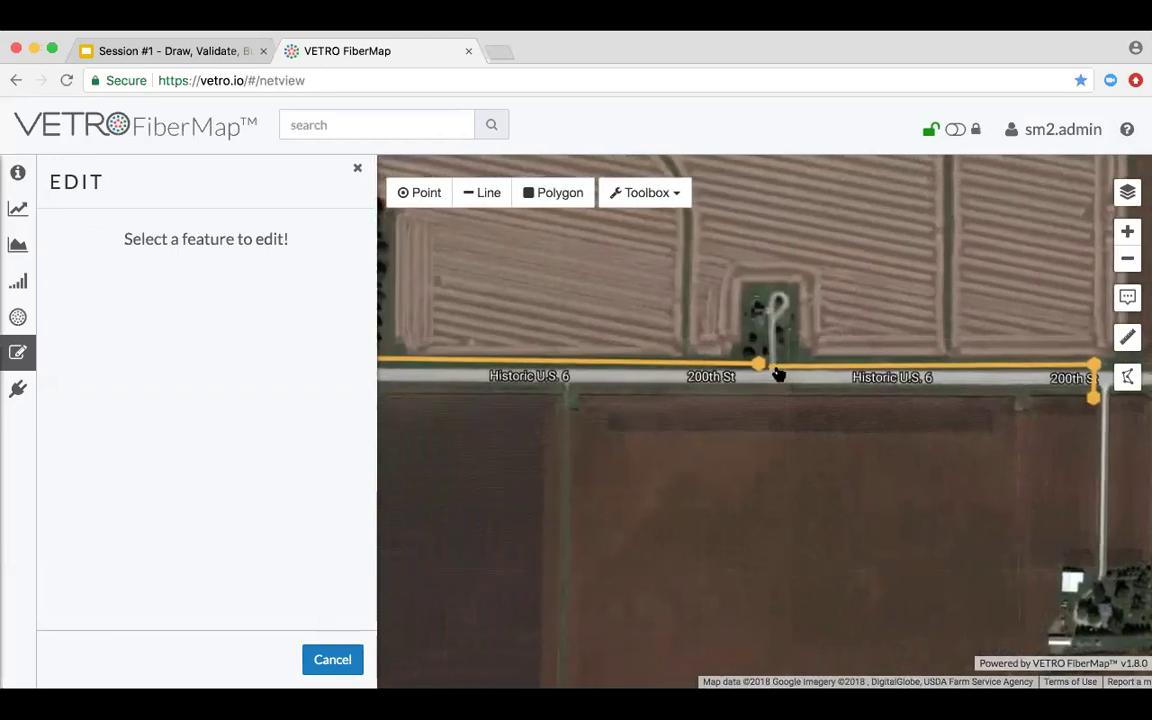
click(779, 375)
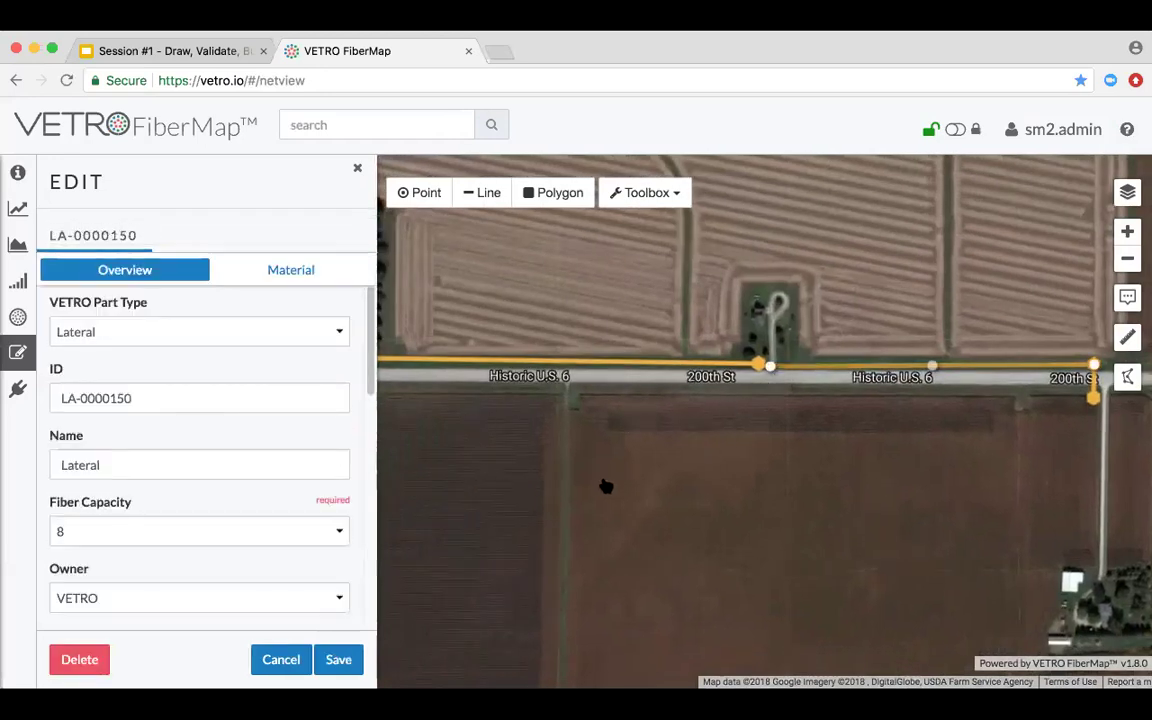
drag(604, 483, 818, 494)
scroll(683, 493, down, 1)
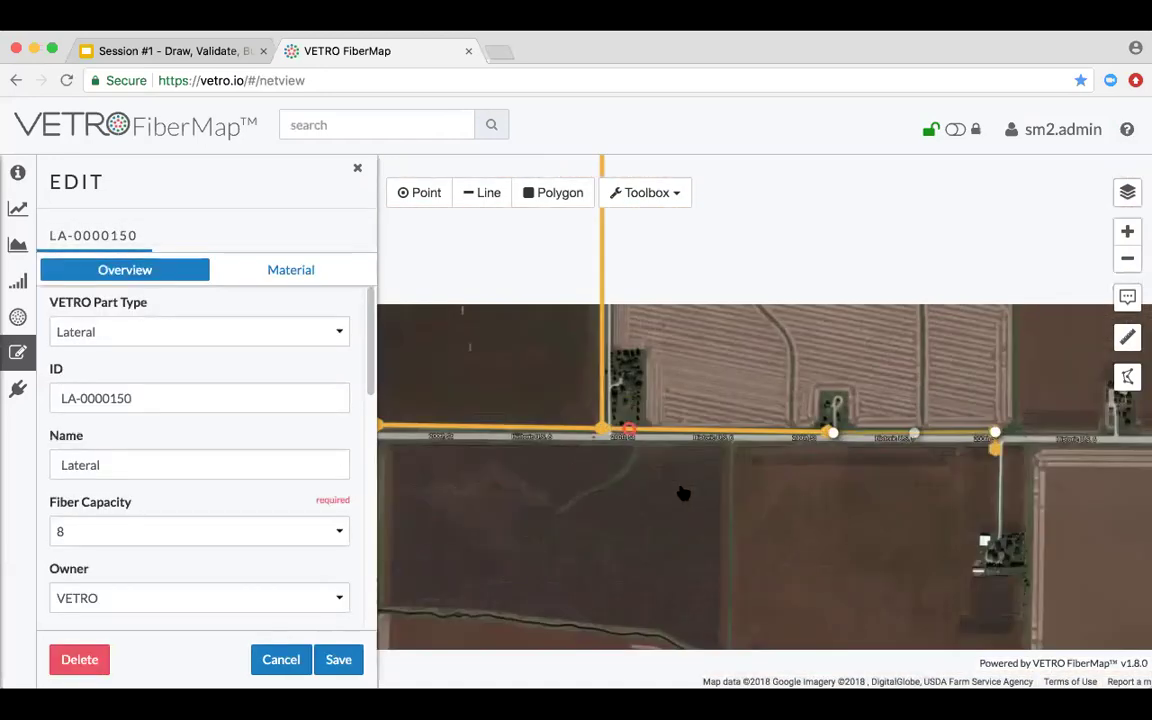
drag(758, 478, 784, 517)
click(727, 511)
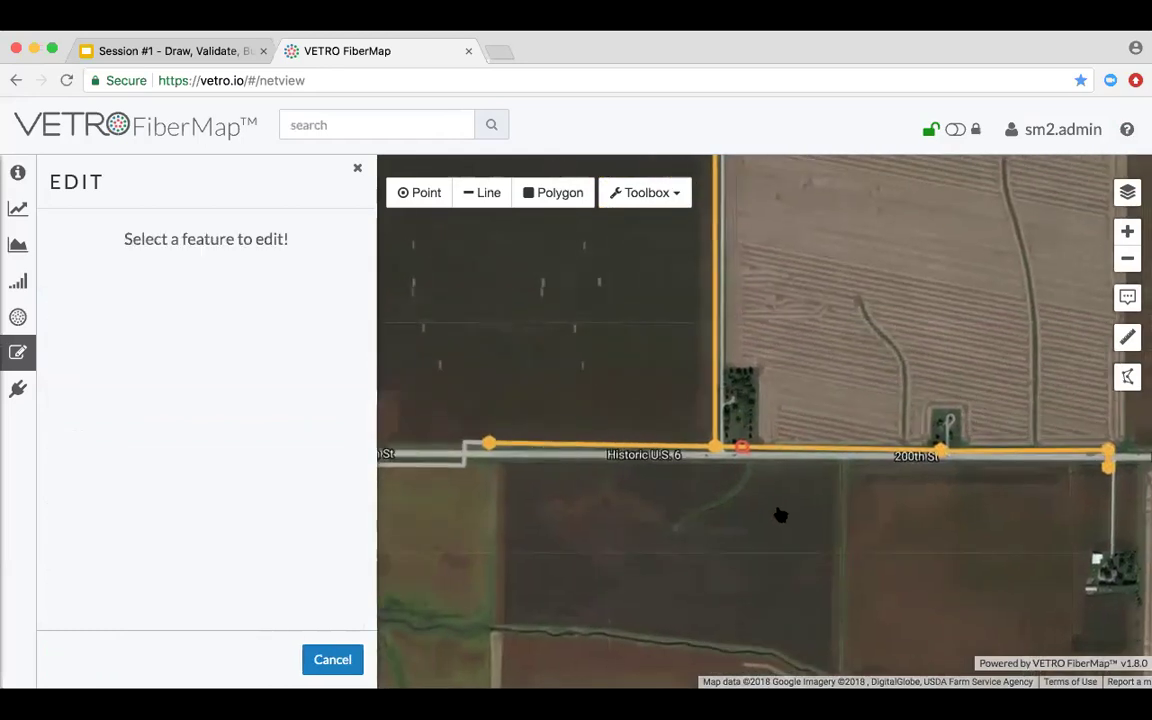
- Move the FAT at the lateral's north end slightly east toward the road using Update Coincident Cables, and save it
scroll(777, 377, down, 1)
drag(794, 313, 796, 372)
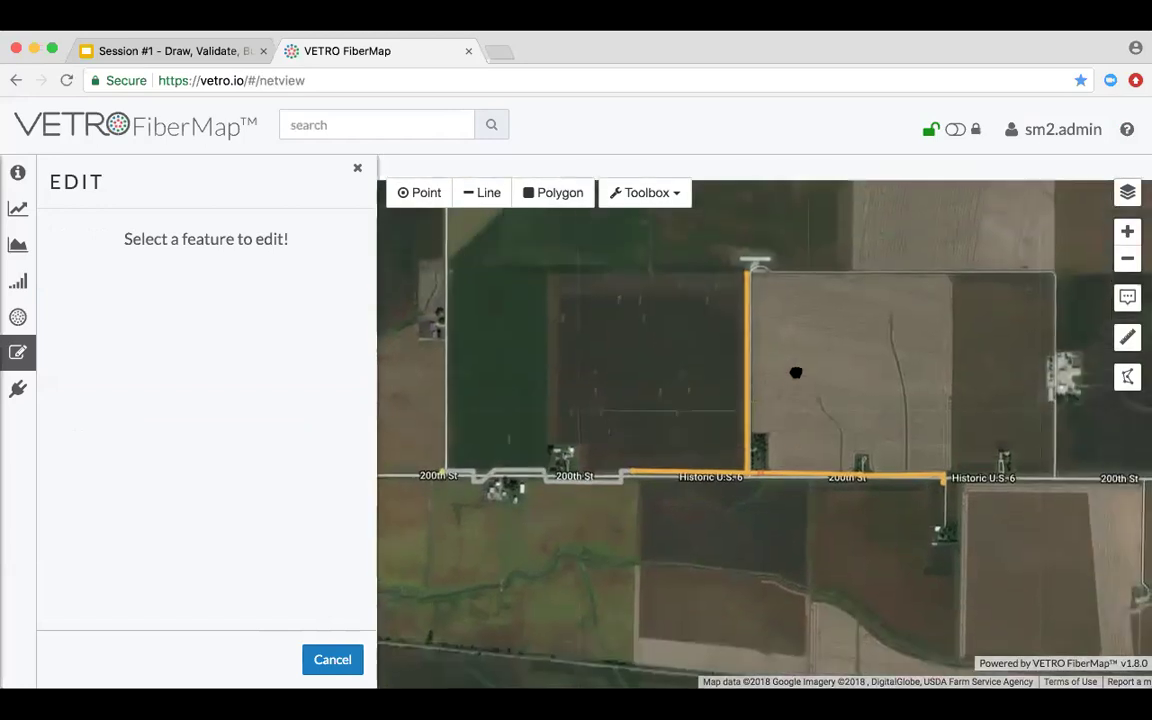
scroll(762, 293, up, 1)
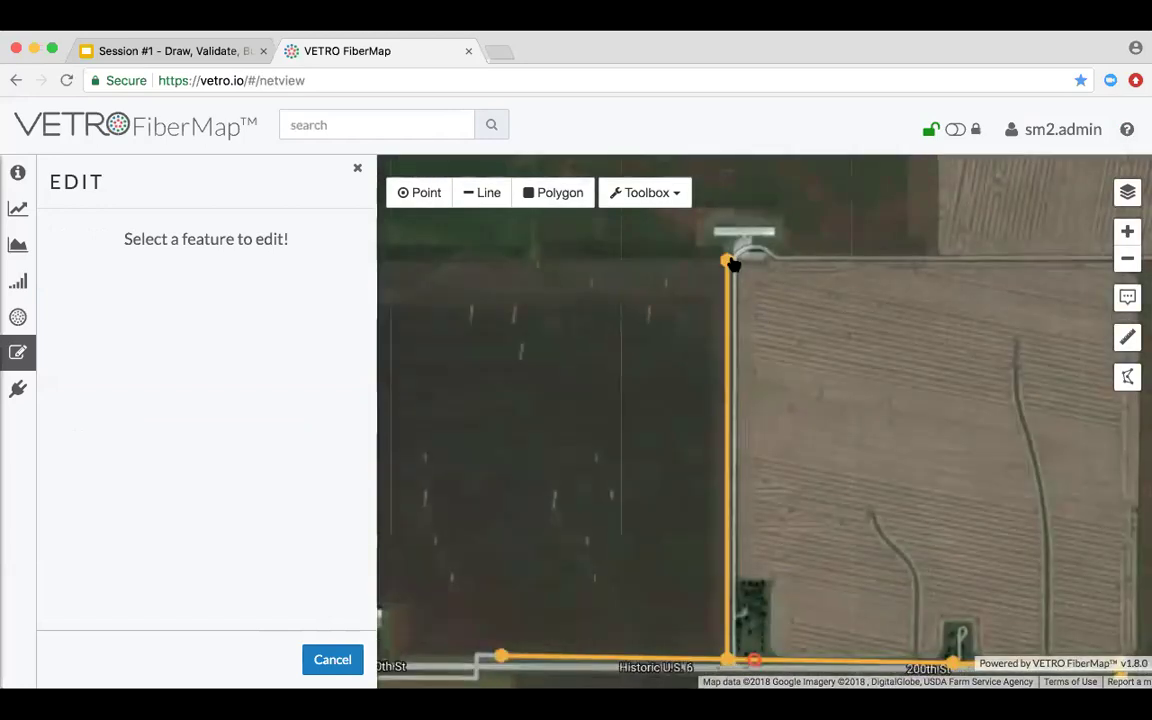
click(728, 259)
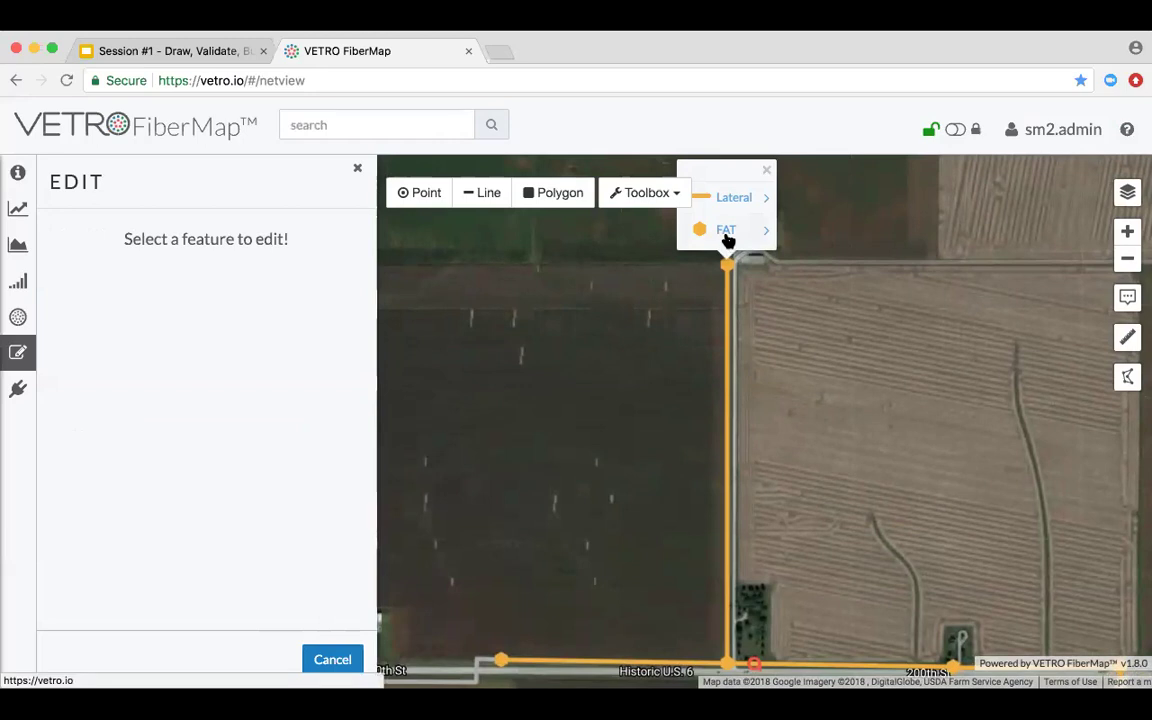
click(725, 230)
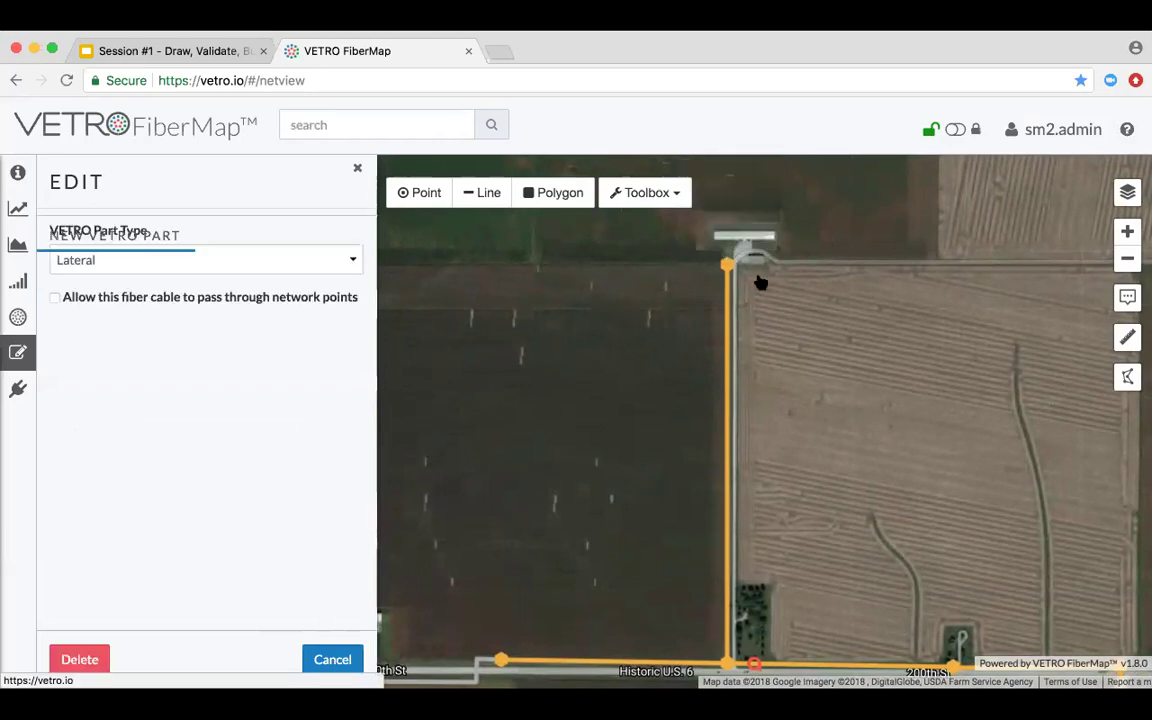
scroll(790, 358, up, 2)
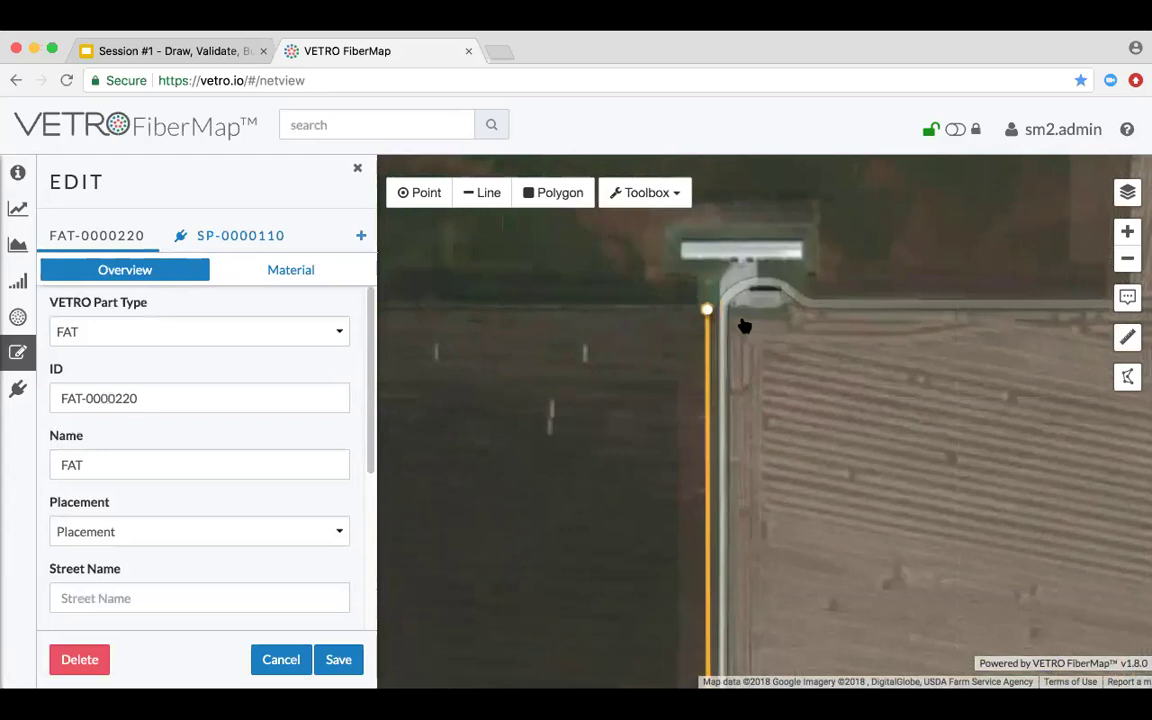
mouse_move(705, 309)
mouse_down()
mouse_move(682, 283)
mouse_move(654, 289)
mouse_move(705, 309)
mouse_up()
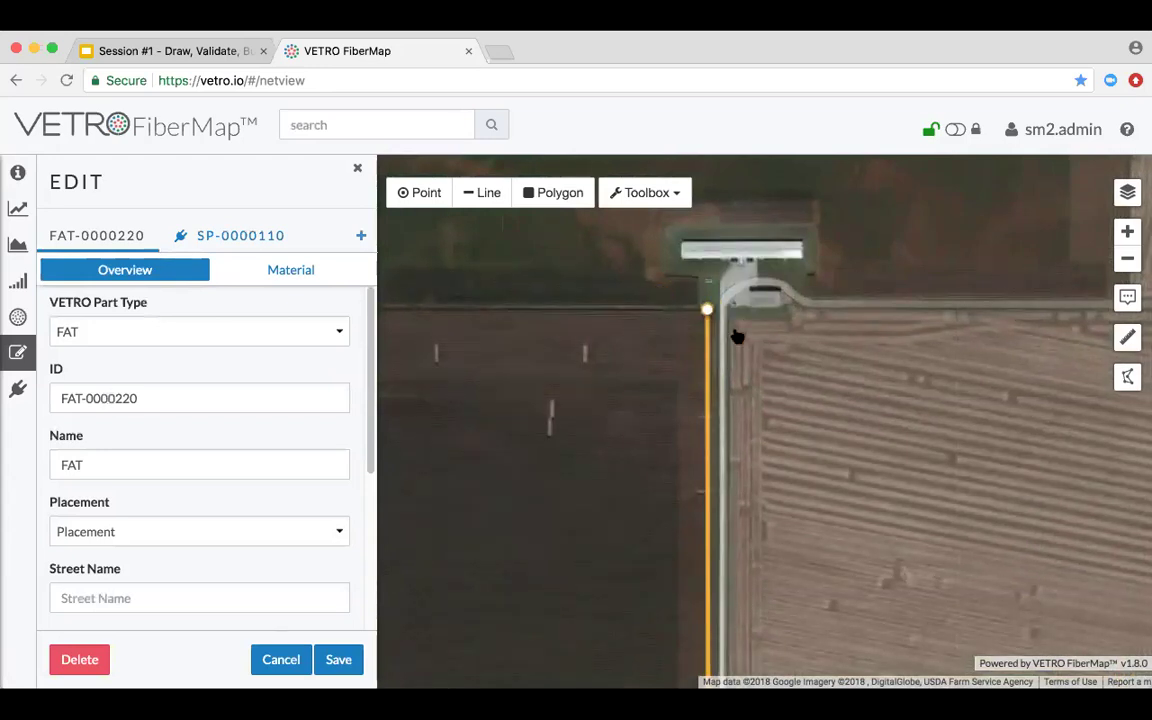
click(652, 202)
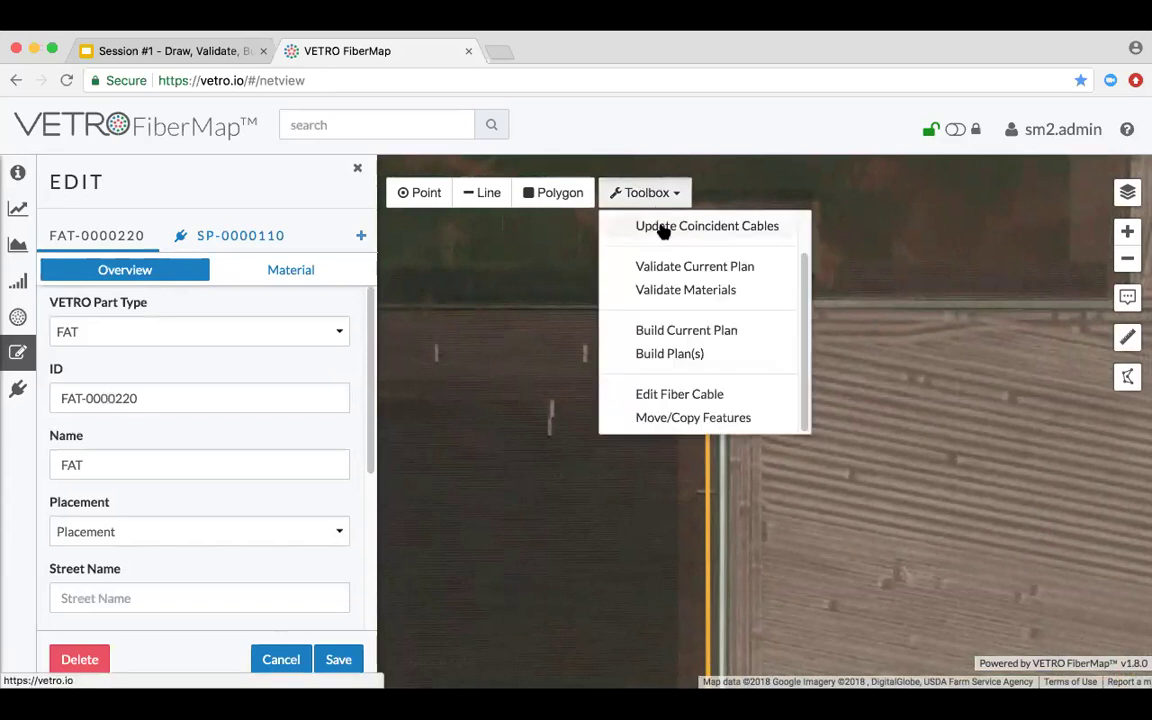
click(668, 233)
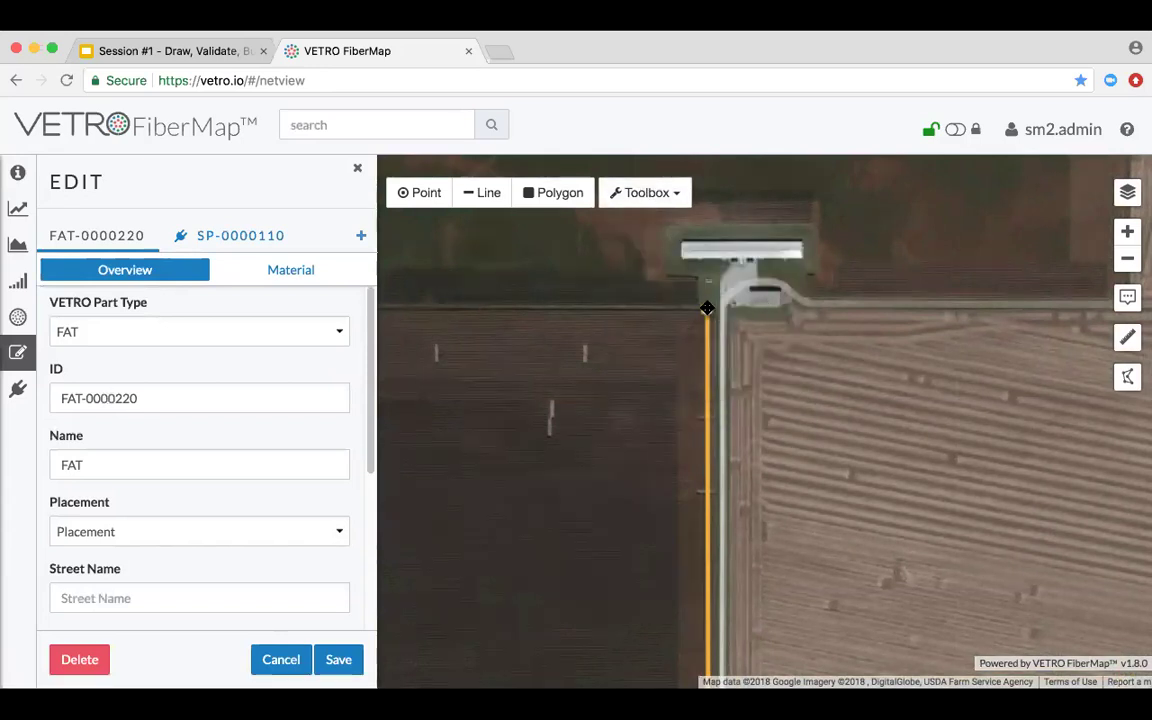
mouse_move(707, 309)
mouse_down()
mouse_move(755, 310)
mouse_move(711, 306)
mouse_up()
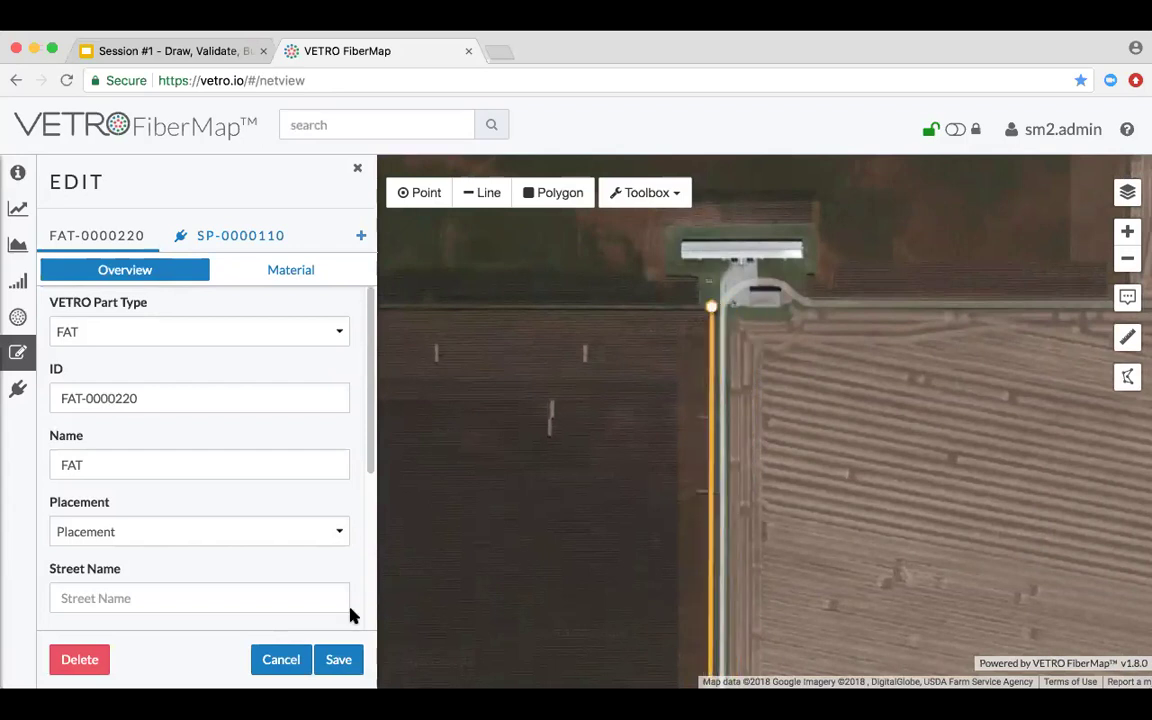
click(340, 659)
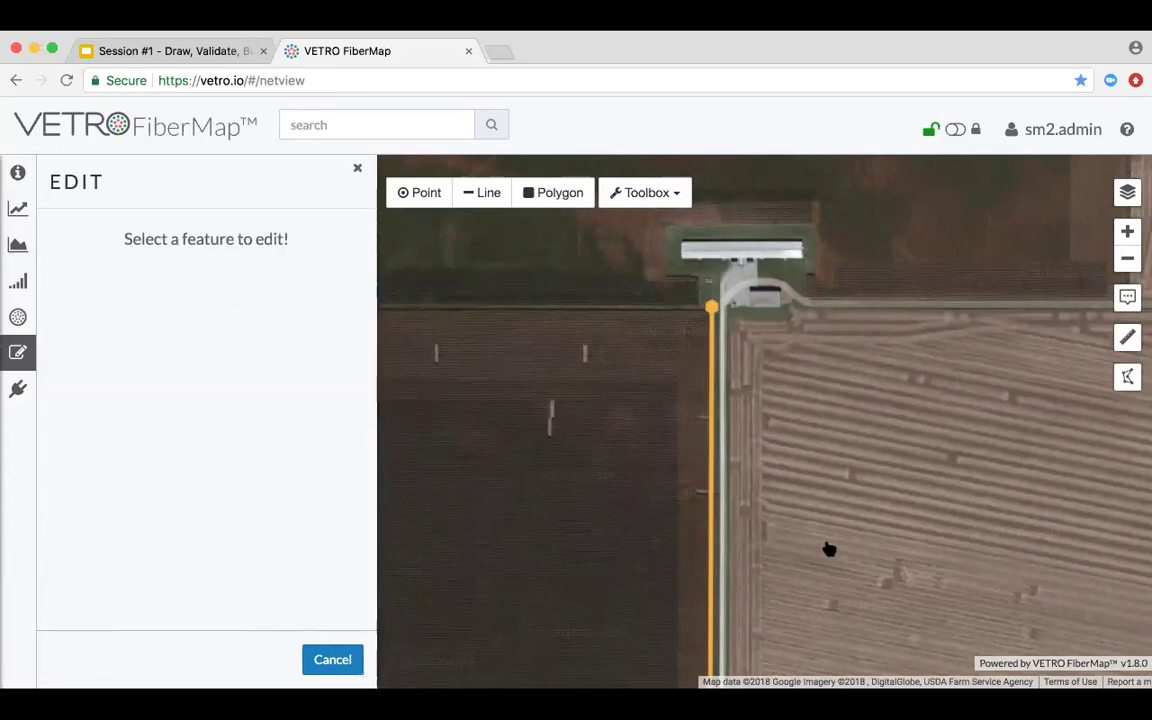
- Try extending the lateral west of the corner FAT with two extra vertices in the field beyond its west end, and cancel the edit
scroll(908, 463, down, 1)
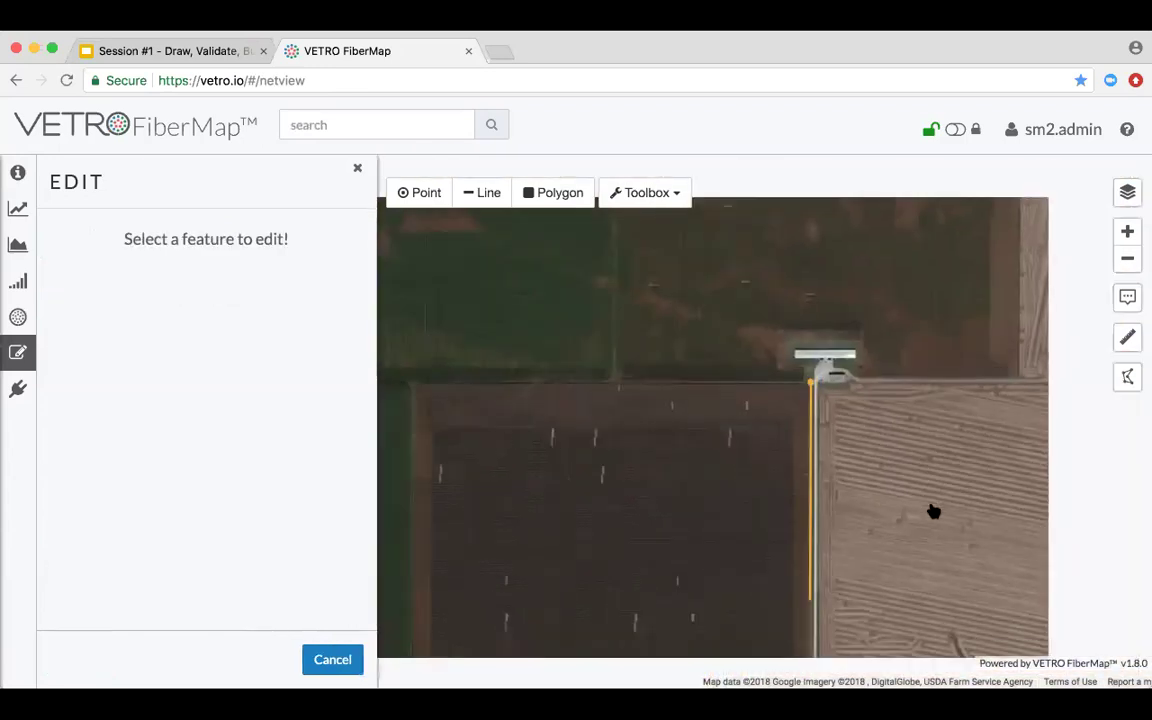
drag(853, 300, 840, 272)
drag(862, 440, 887, 421)
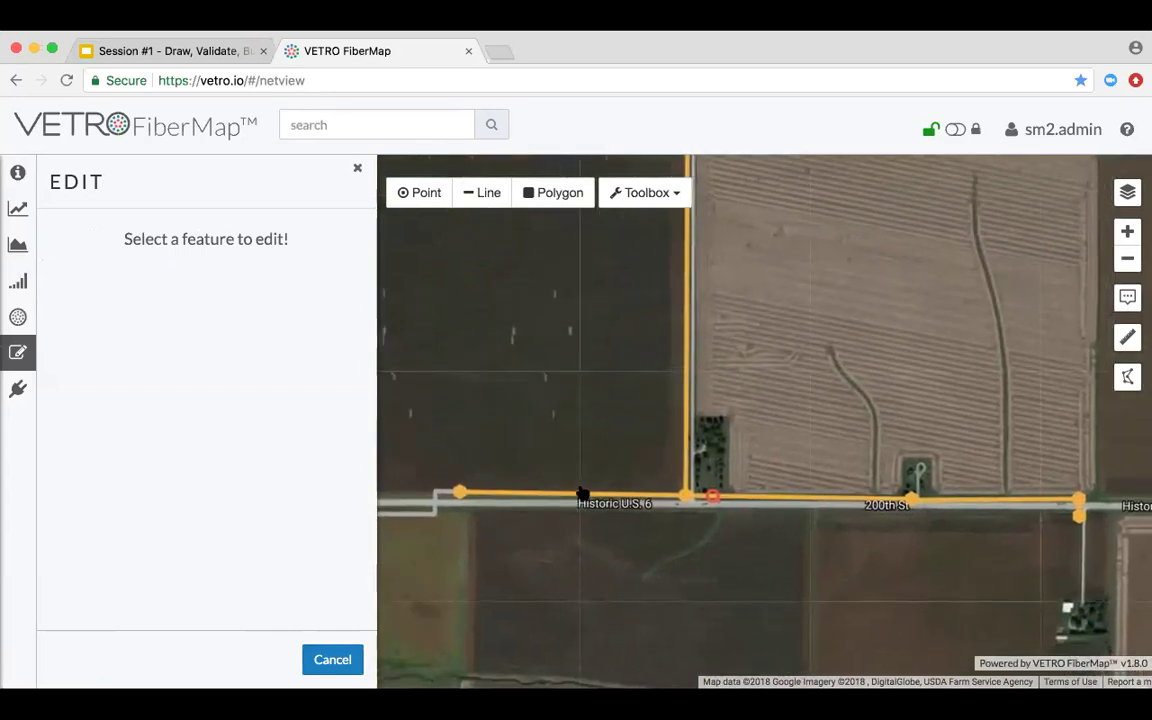
click(578, 499)
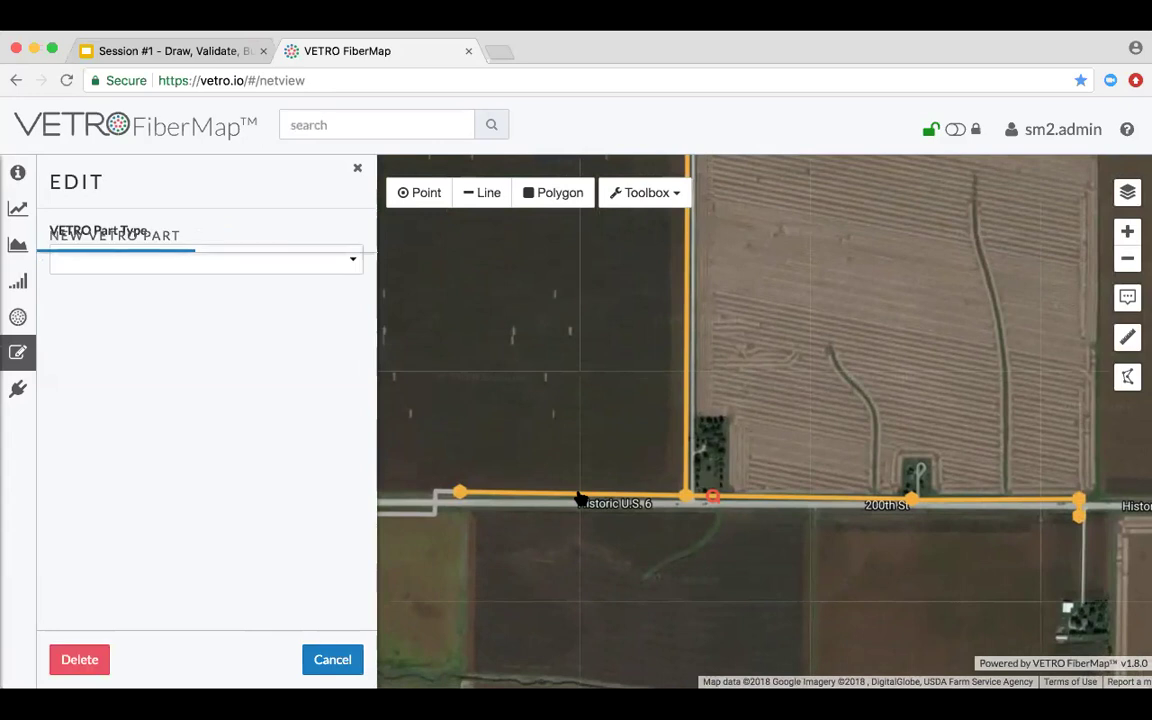
scroll(483, 502, up, 2)
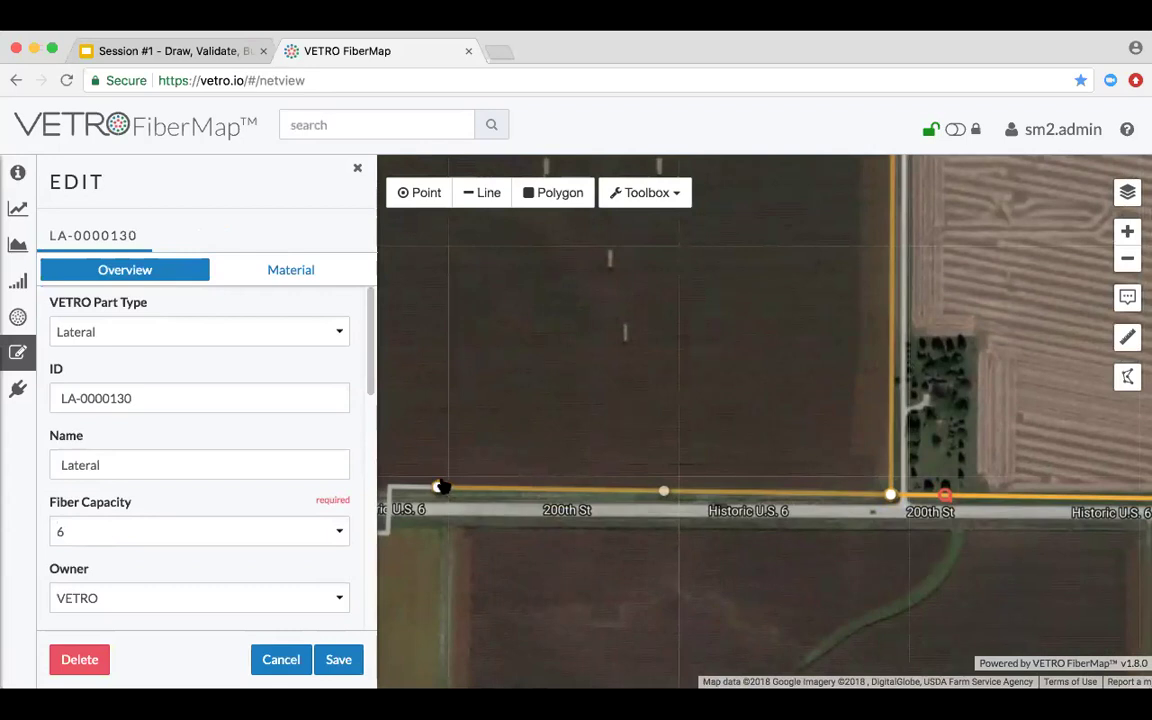
click(436, 361)
click(586, 387)
click(586, 388)
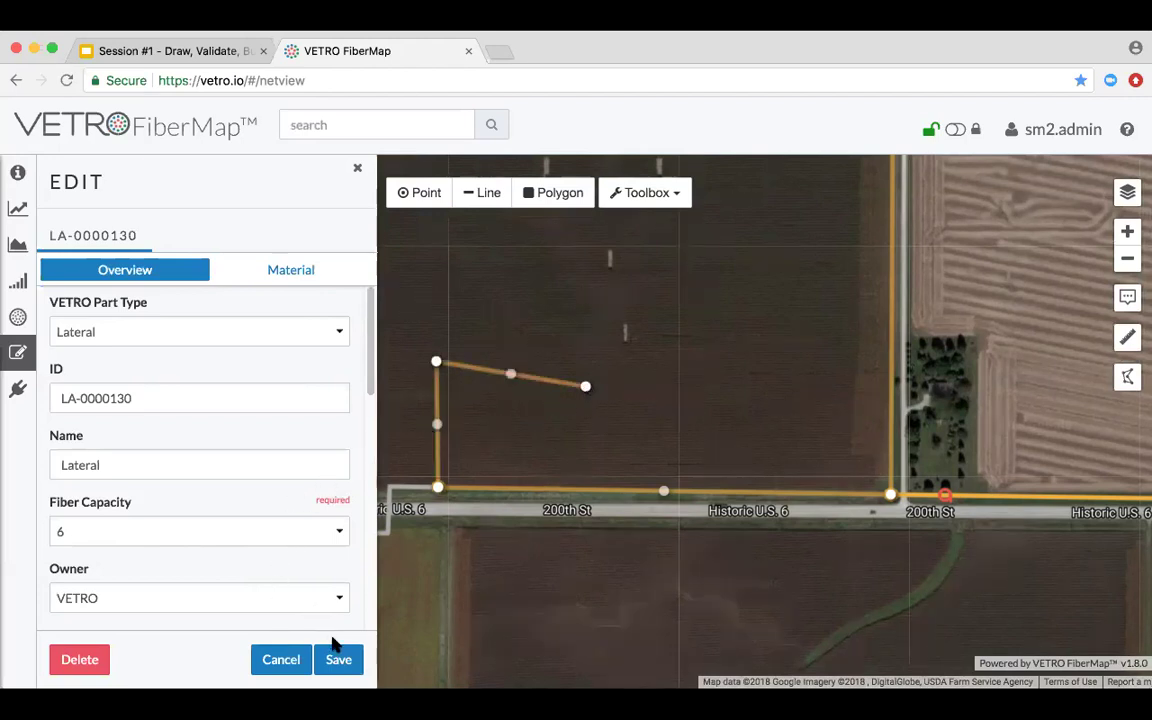
click(298, 659)
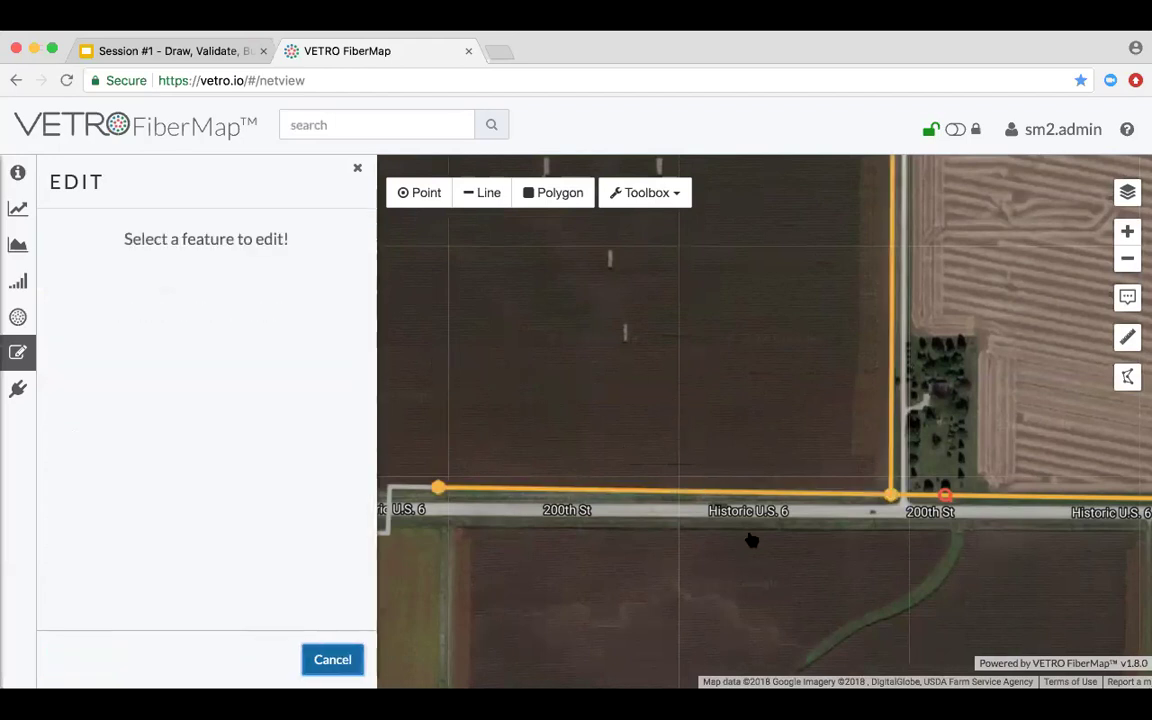
- Try reshaping the lateral west of the corner FAT with a bend into the field and several closely spaced vertices, and cancel the edit
click(676, 492)
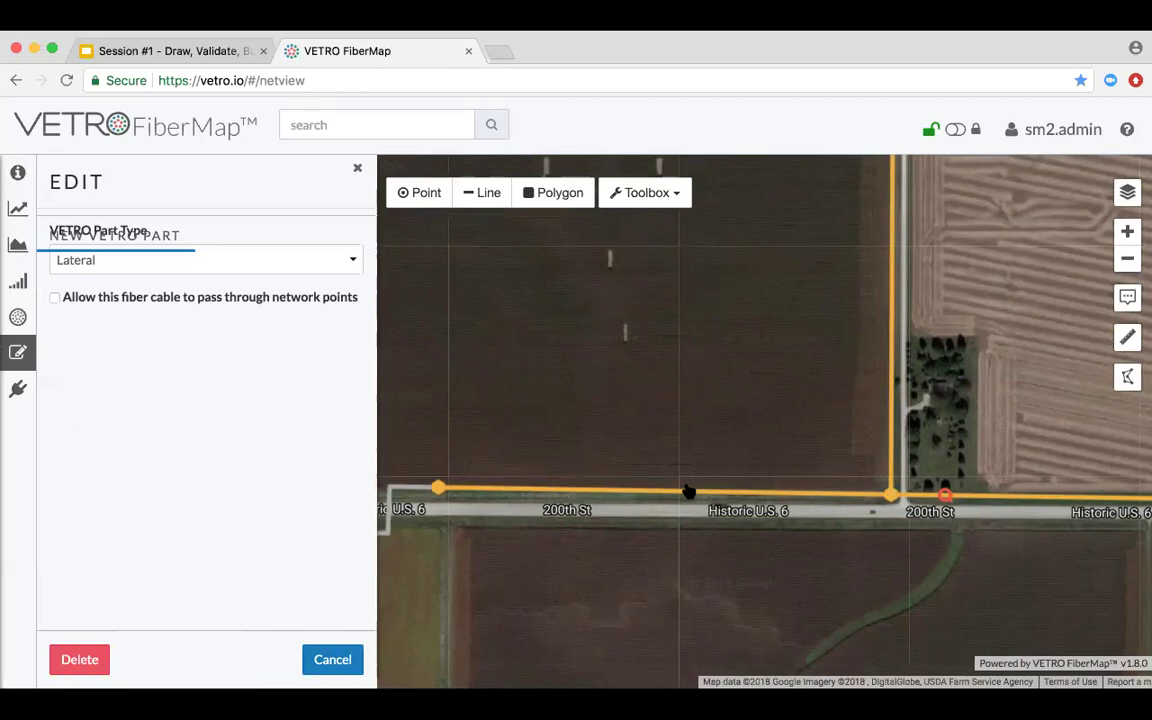
drag(664, 491, 657, 456)
drag(547, 471, 601, 489)
scroll(623, 486, up, 2)
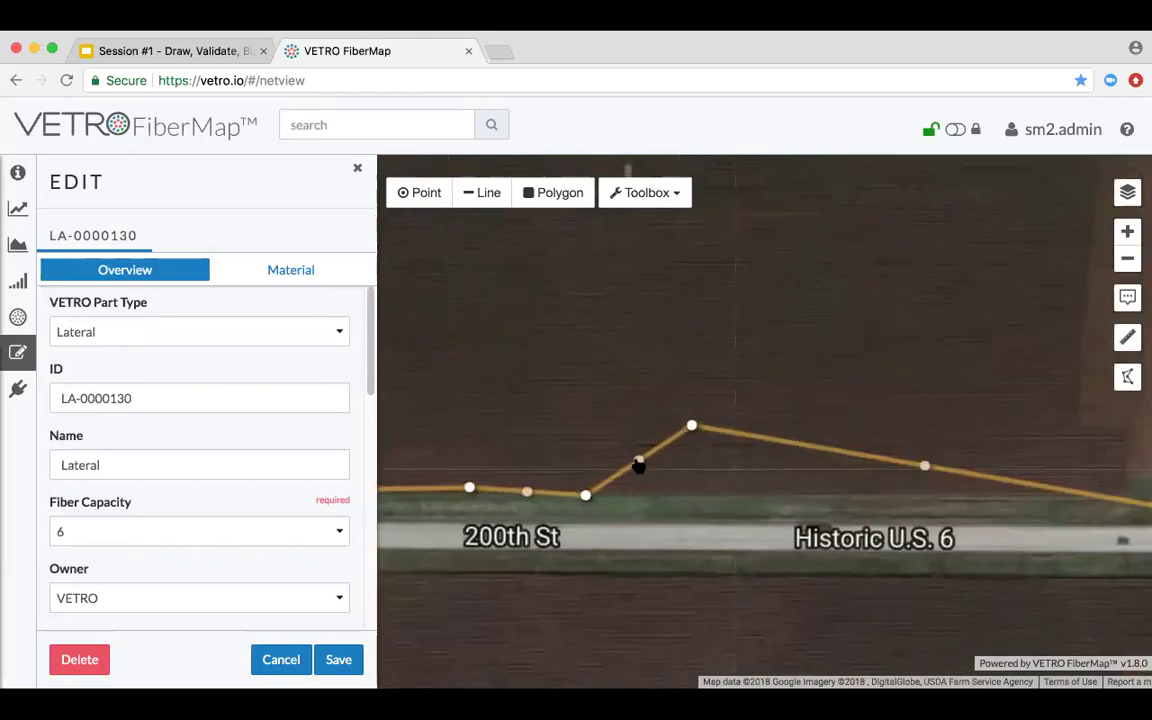
click(639, 463)
click(612, 479)
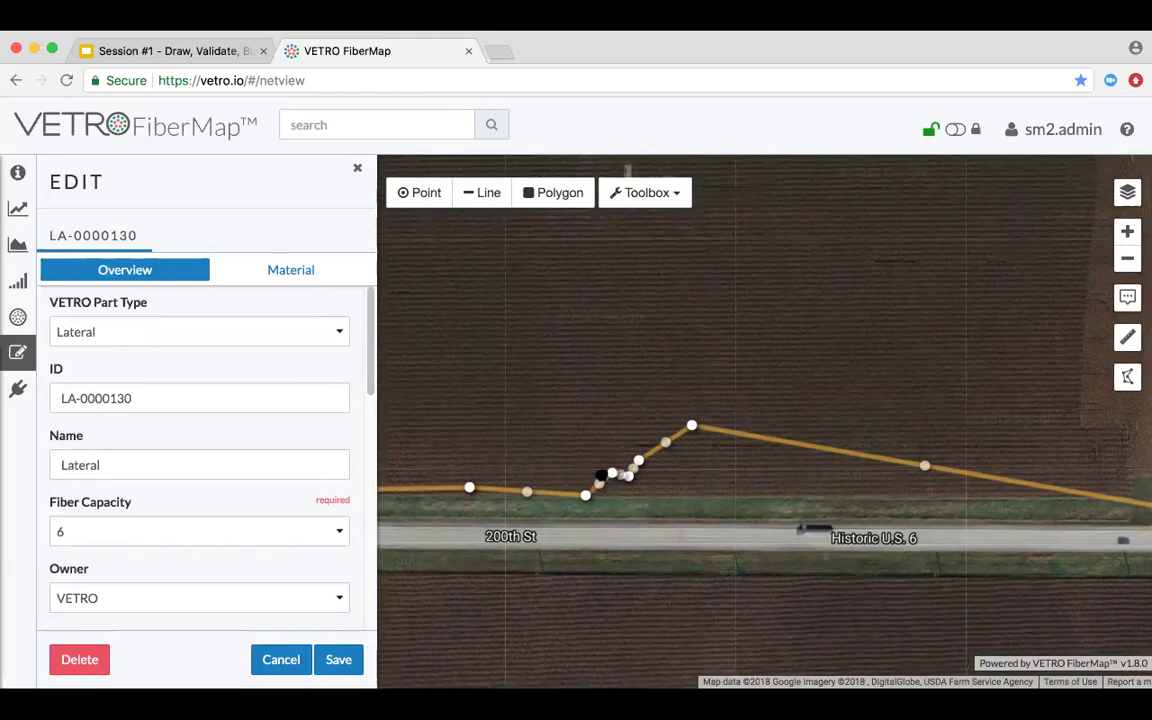
drag(601, 476, 603, 490)
scroll(604, 493, up, 1)
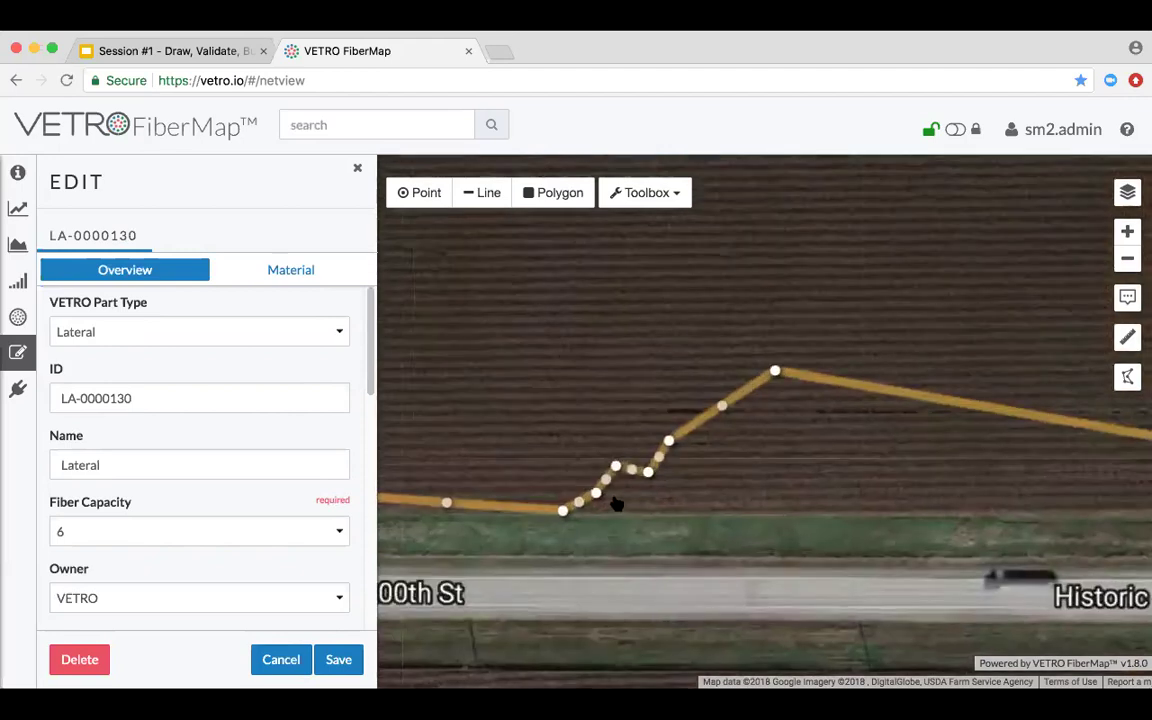
click(279, 668)
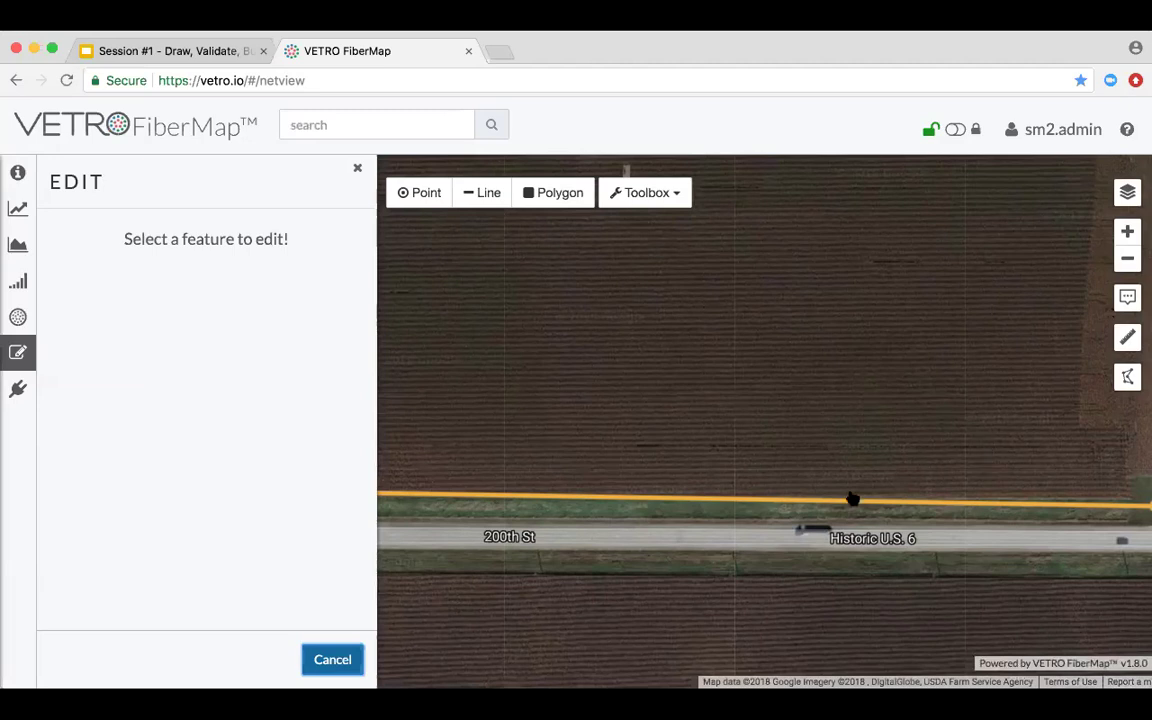
- Try adding bends to the lateral west of the corner FAT and removing individual added vertices, and cancel the edit
click(754, 497)
scroll(740, 512, down, 2)
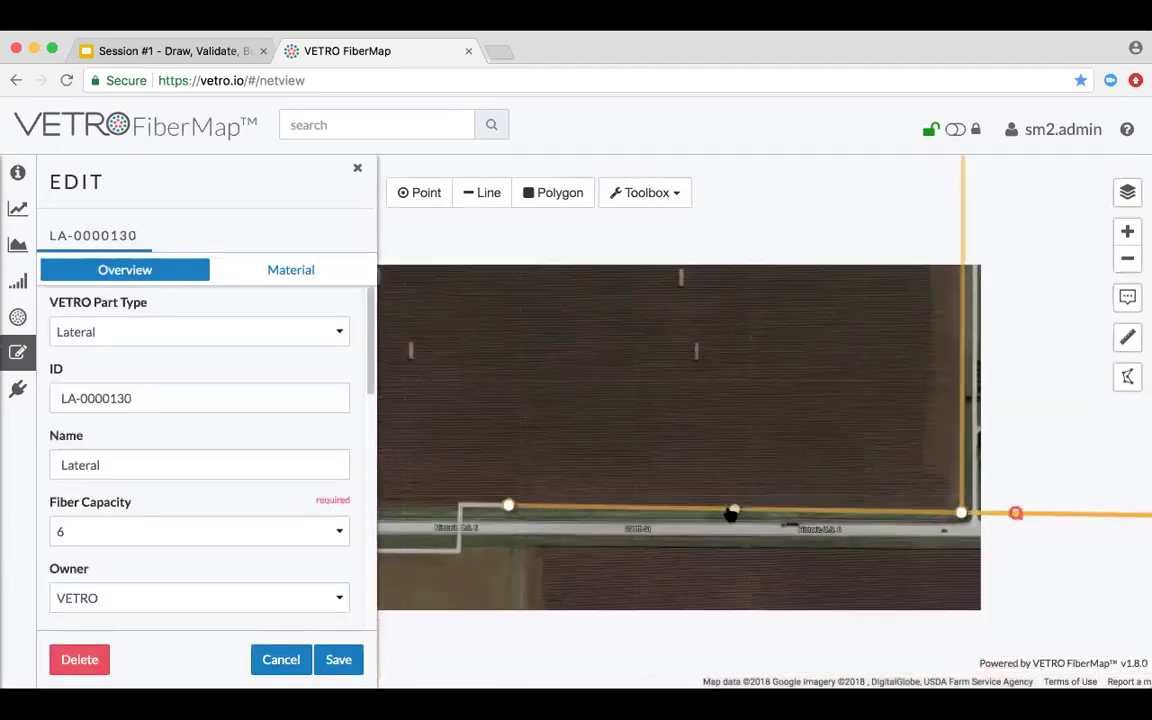
drag(734, 501, 725, 457)
drag(618, 481, 570, 483)
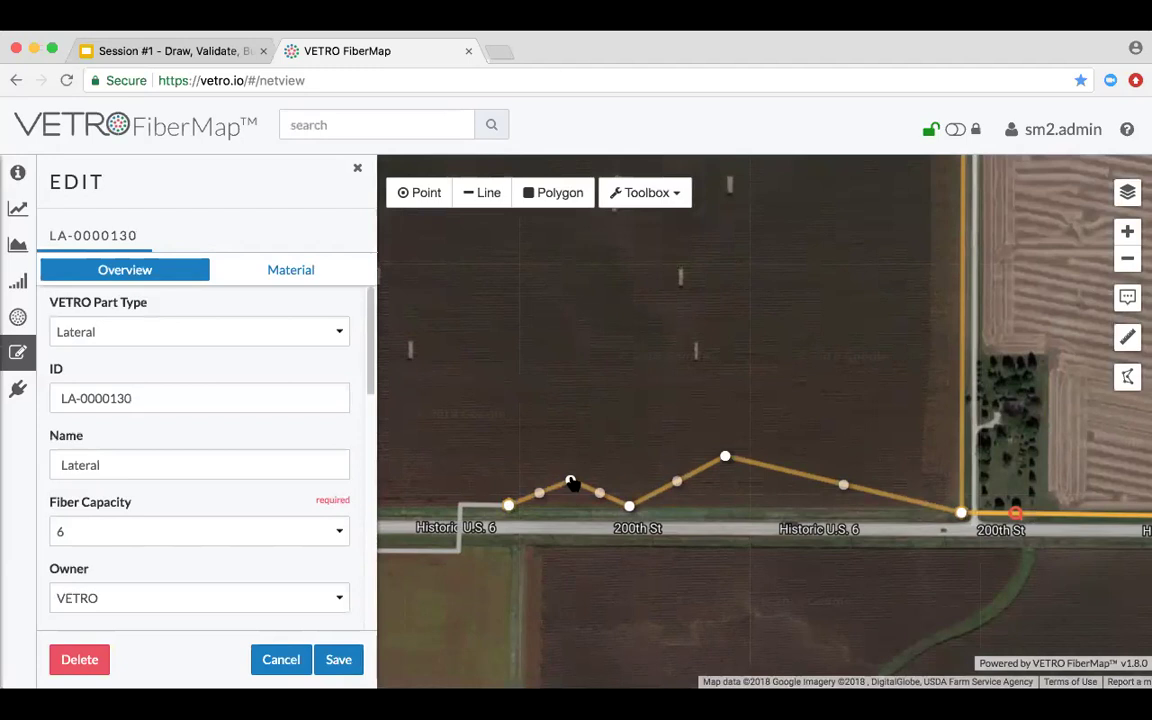
click(570, 483)
scroll(574, 486, up, 1)
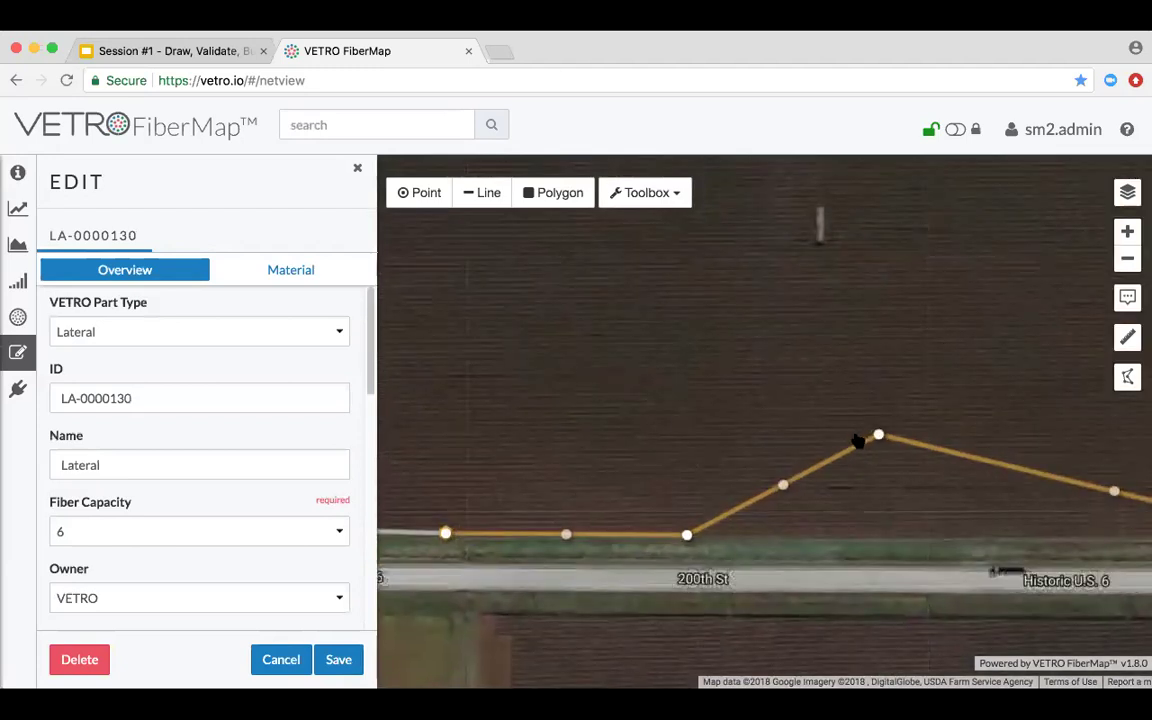
drag(789, 488, 812, 505)
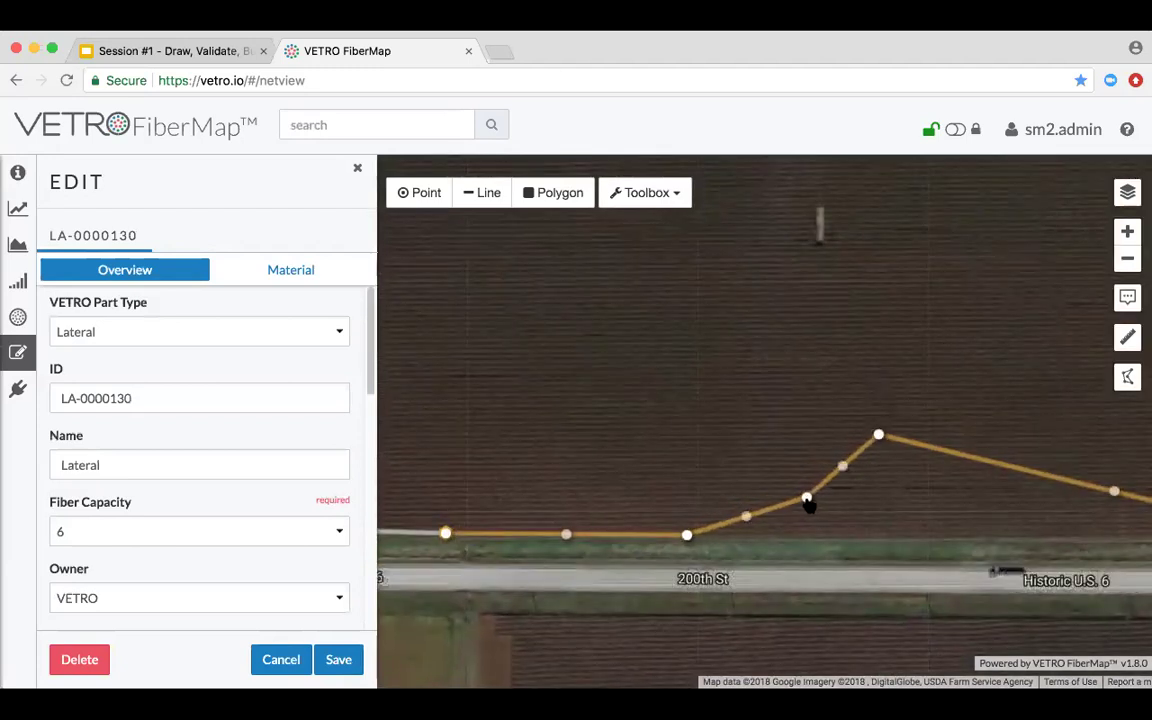
click(807, 499)
click(287, 658)
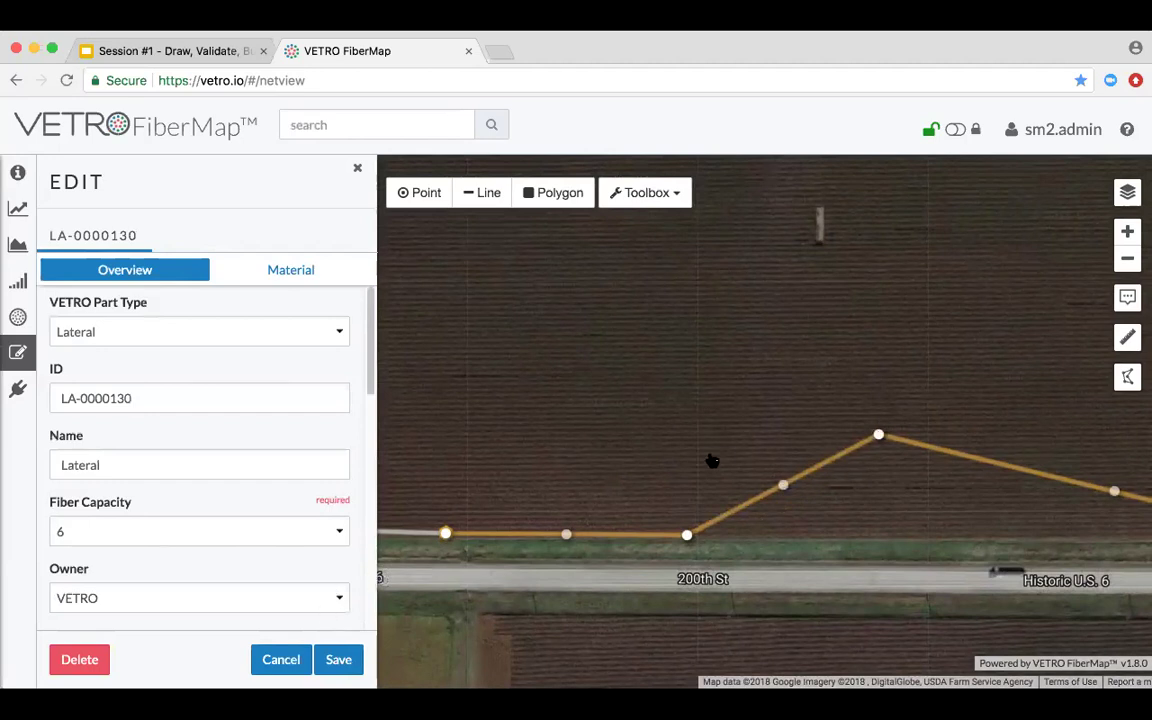
- Try continuing the same lateral from its west-end vertex into the field north of 200th St, and abandon the extension
click(642, 532)
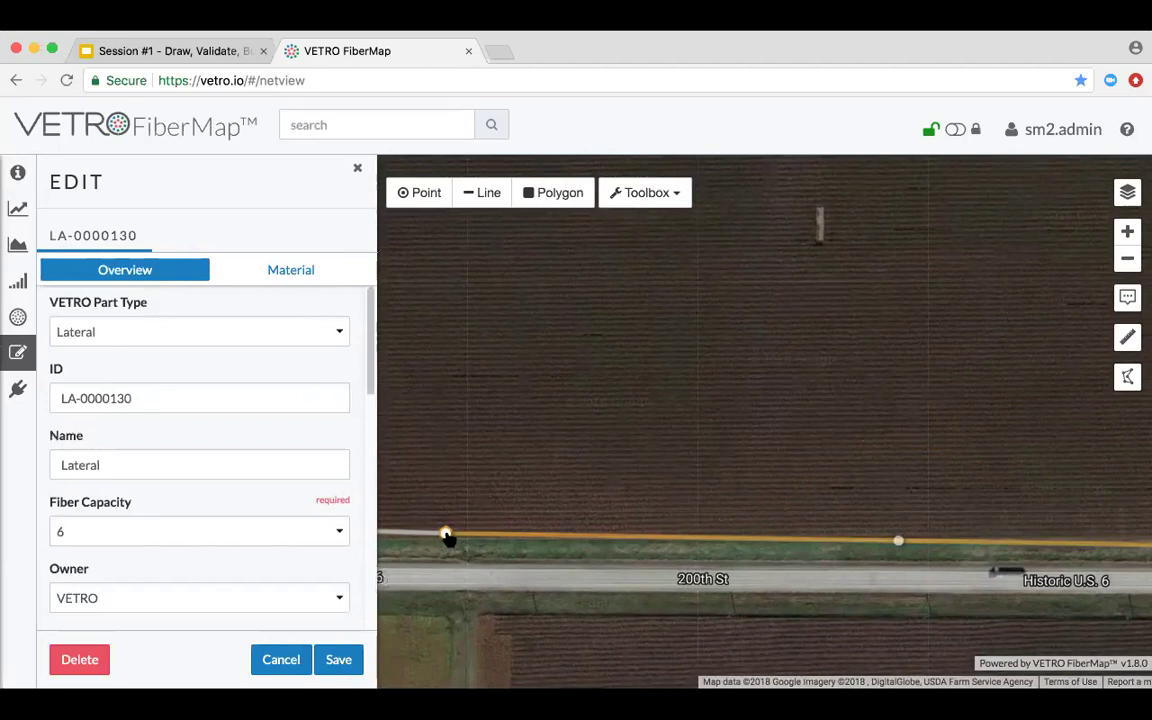
click(472, 422)
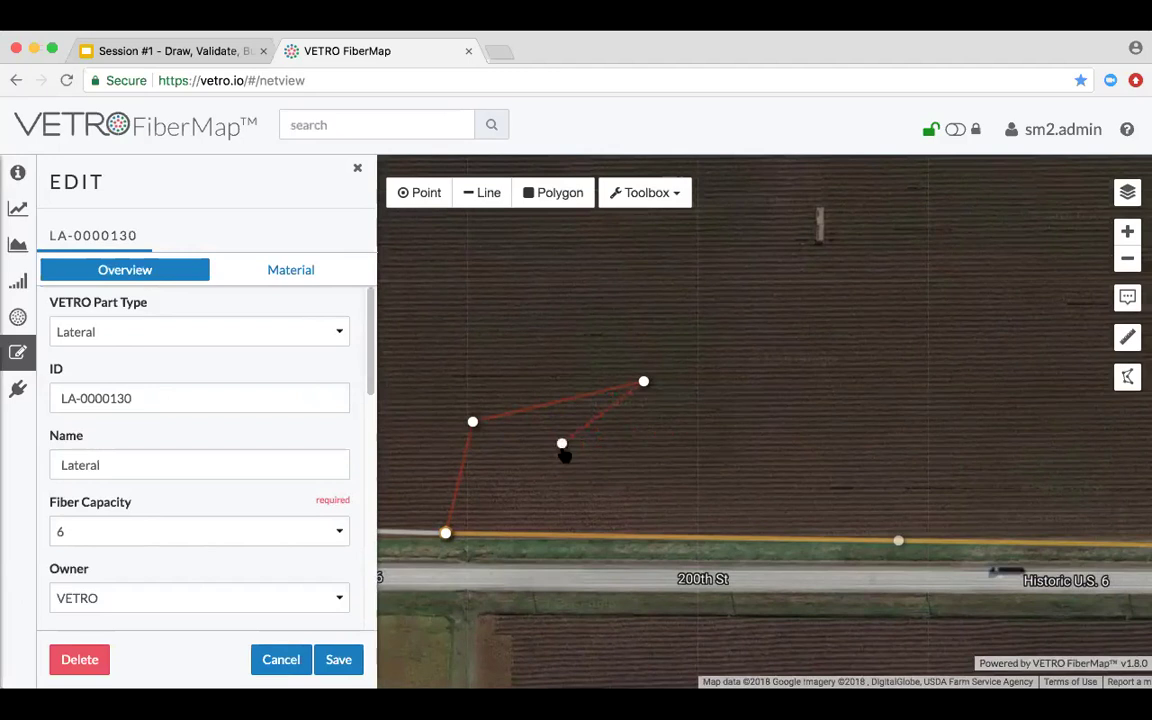
click(562, 446)
click(447, 534)
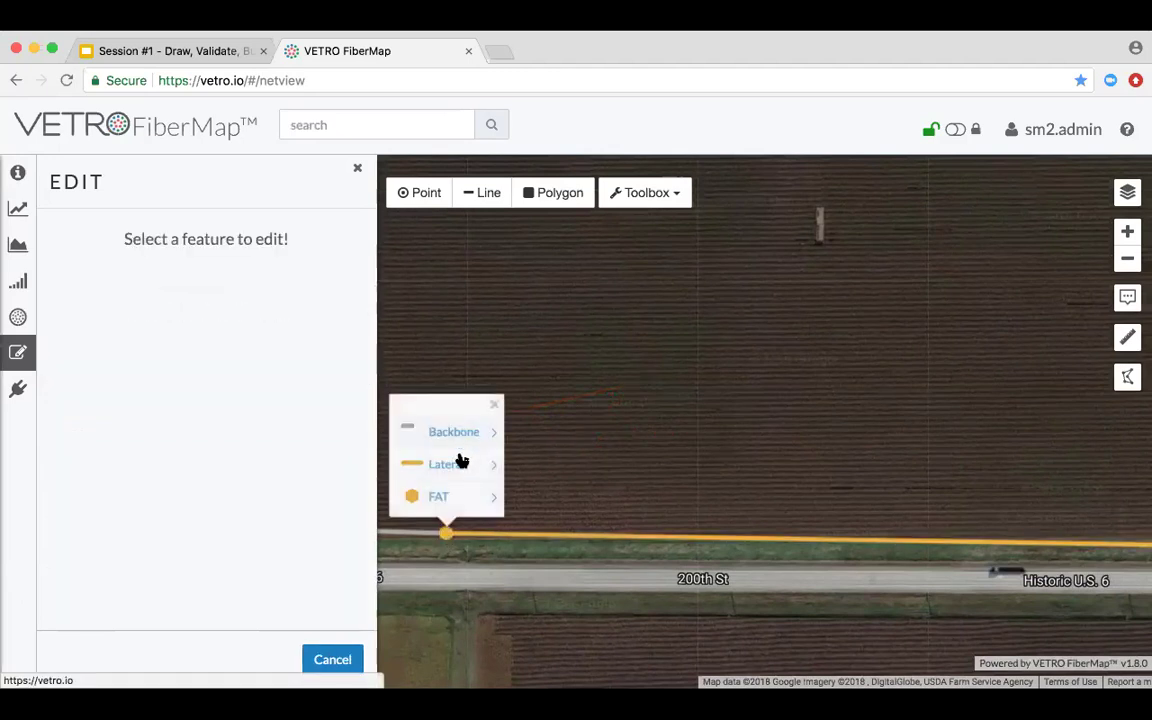
click(447, 533)
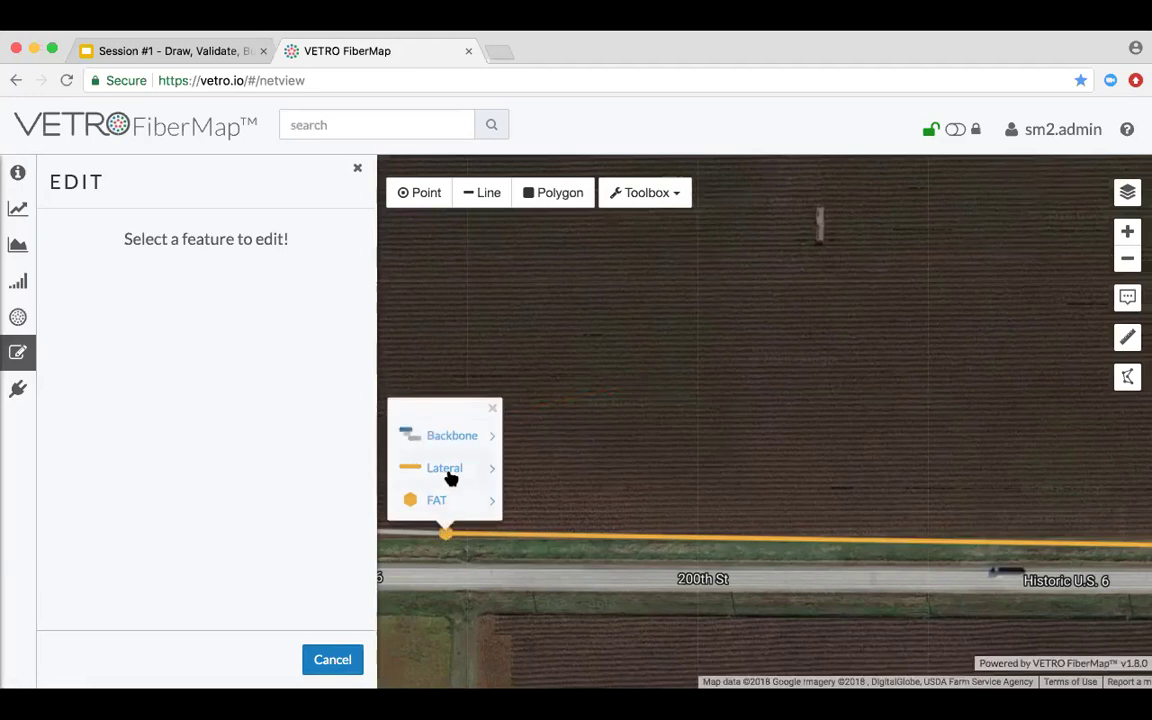
click(446, 470)
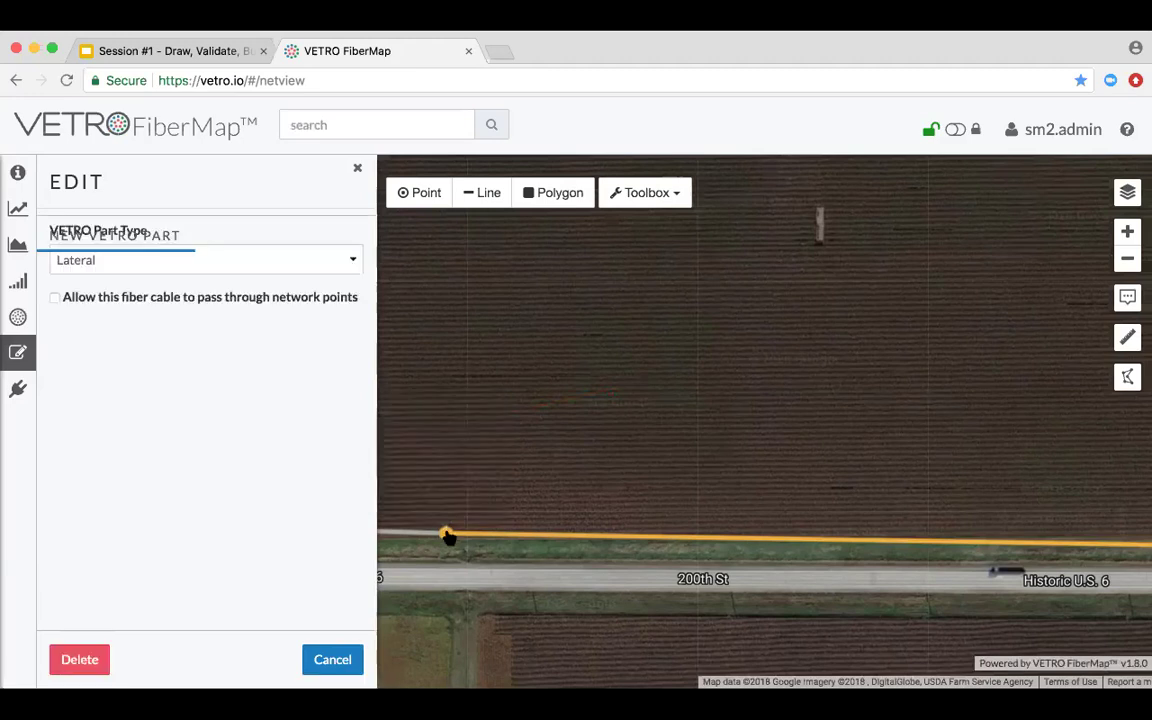
click(476, 480)
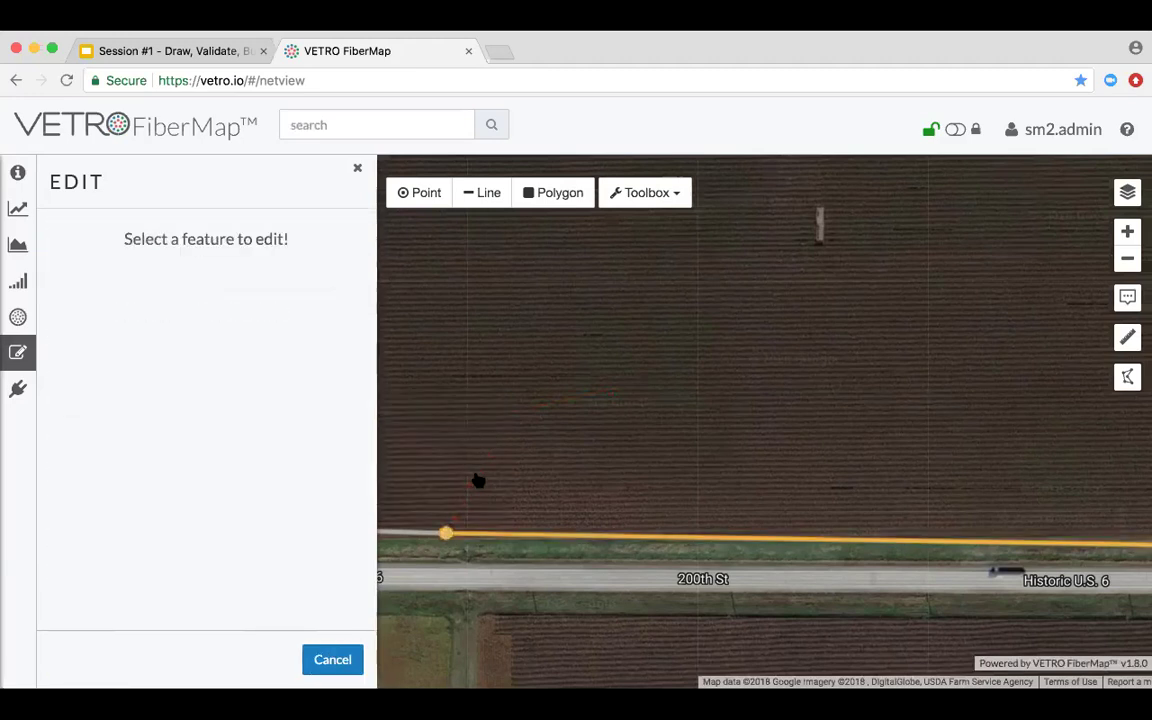
- Validate the current plan with the whole network in view, and place the validation report over the fields north of 200th St
scroll(600, 446, down, 3)
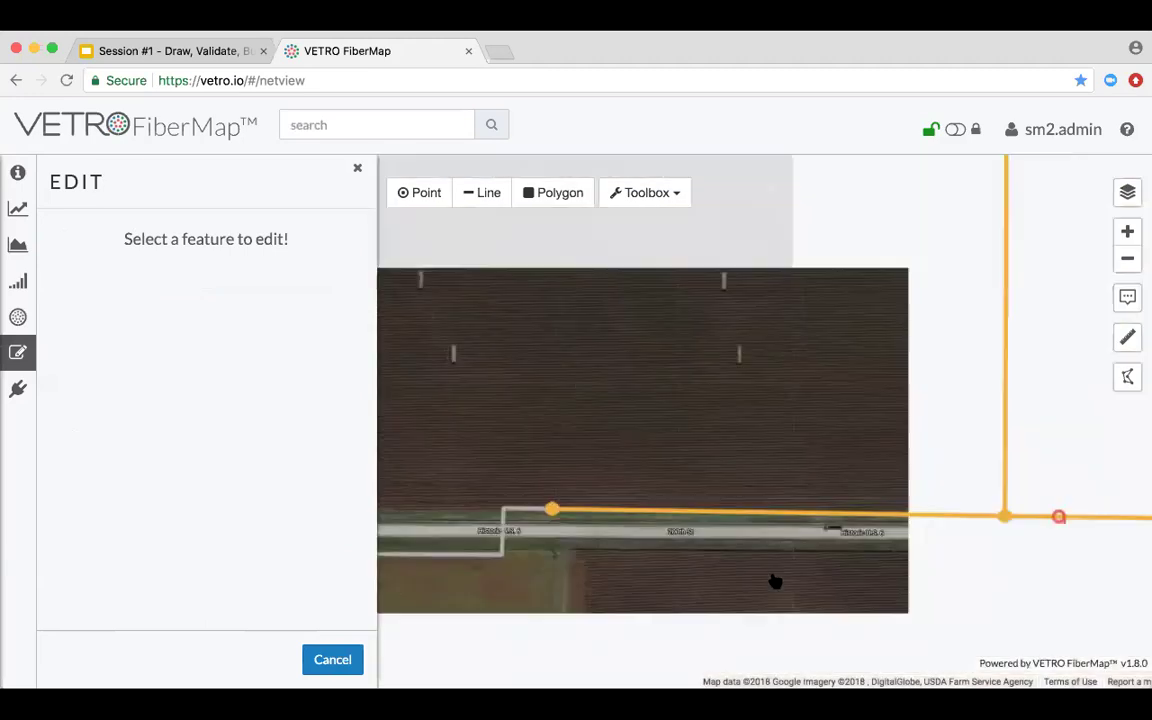
scroll(776, 578, down, 2)
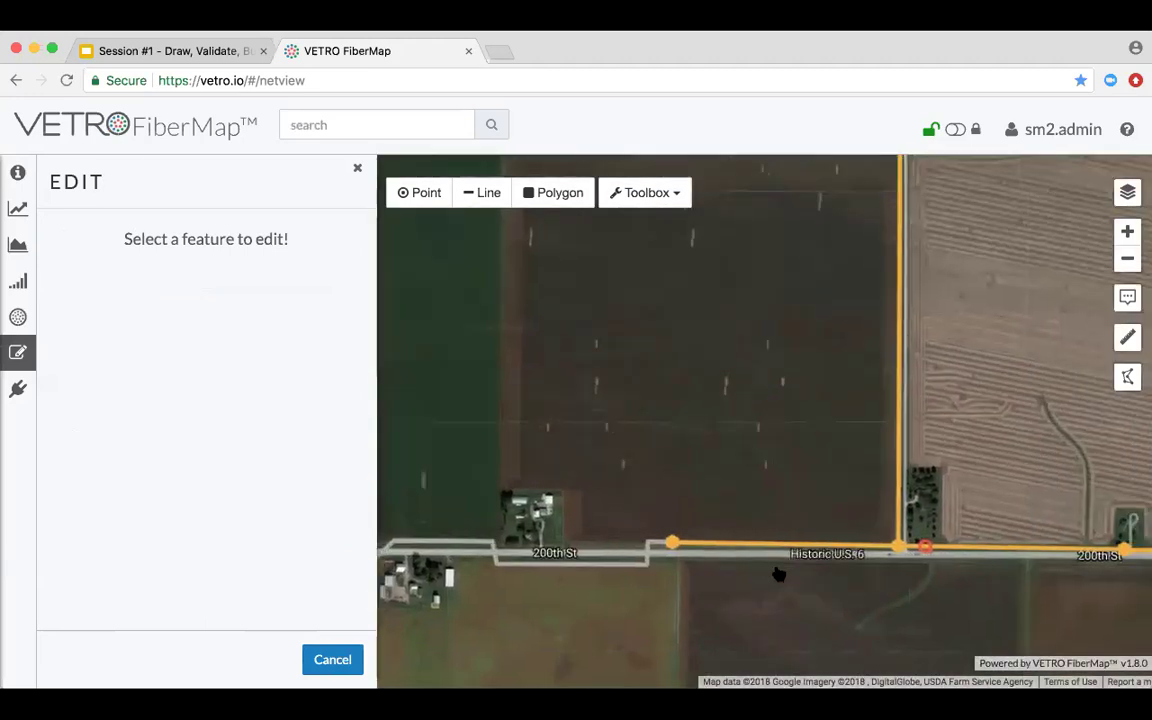
scroll(778, 574, down, 2)
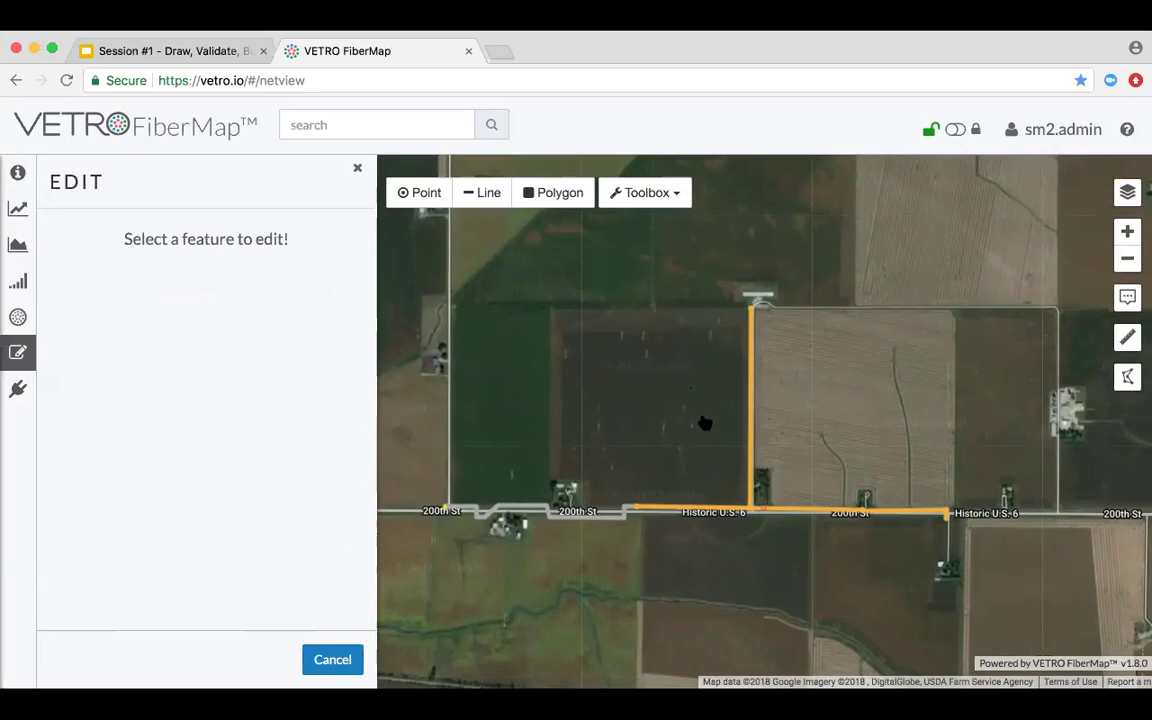
drag(686, 445, 681, 441)
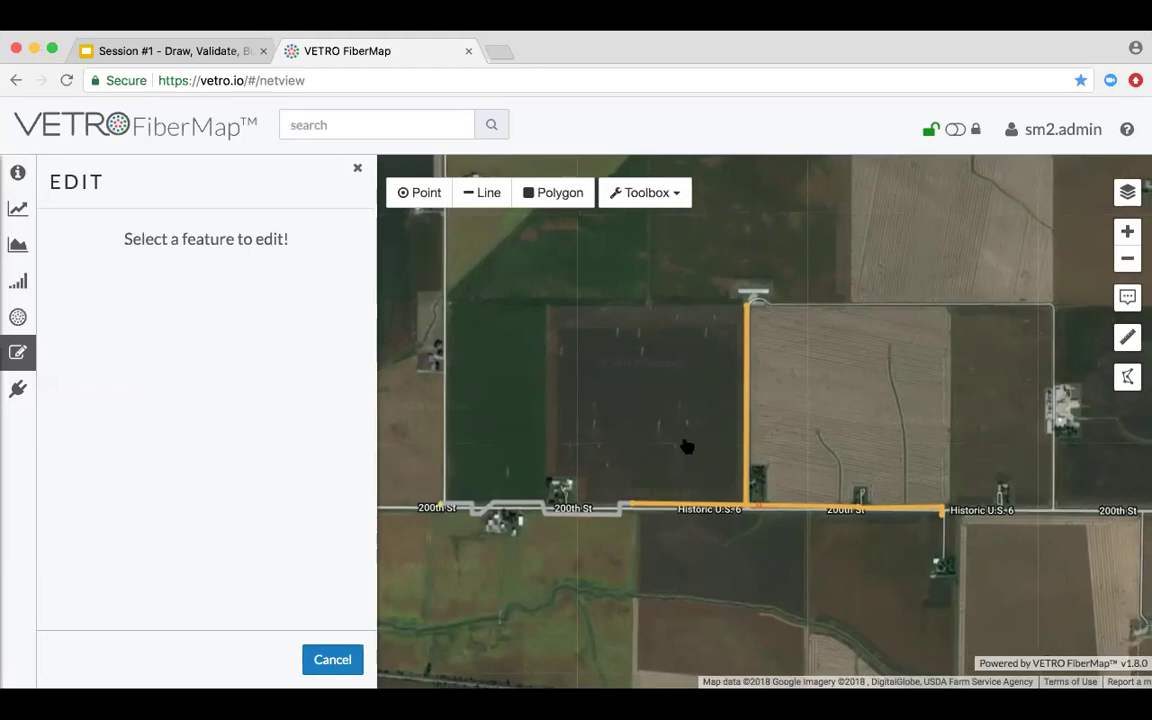
click(665, 196)
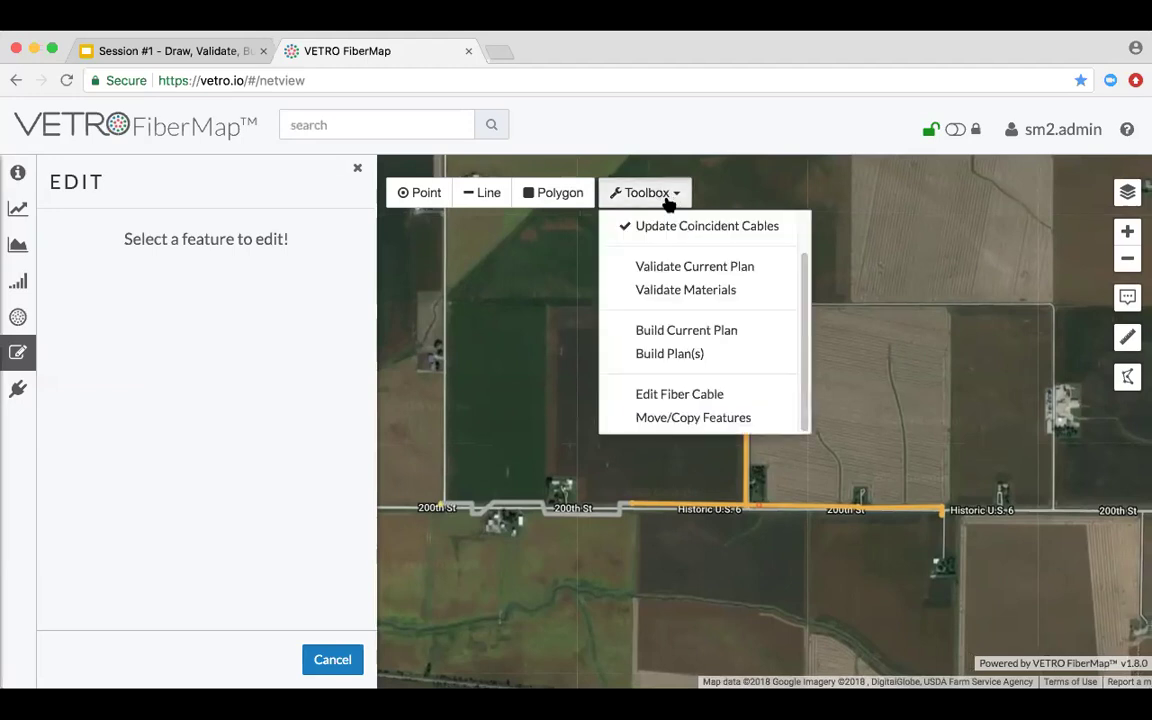
click(682, 268)
drag(984, 191, 760, 206)
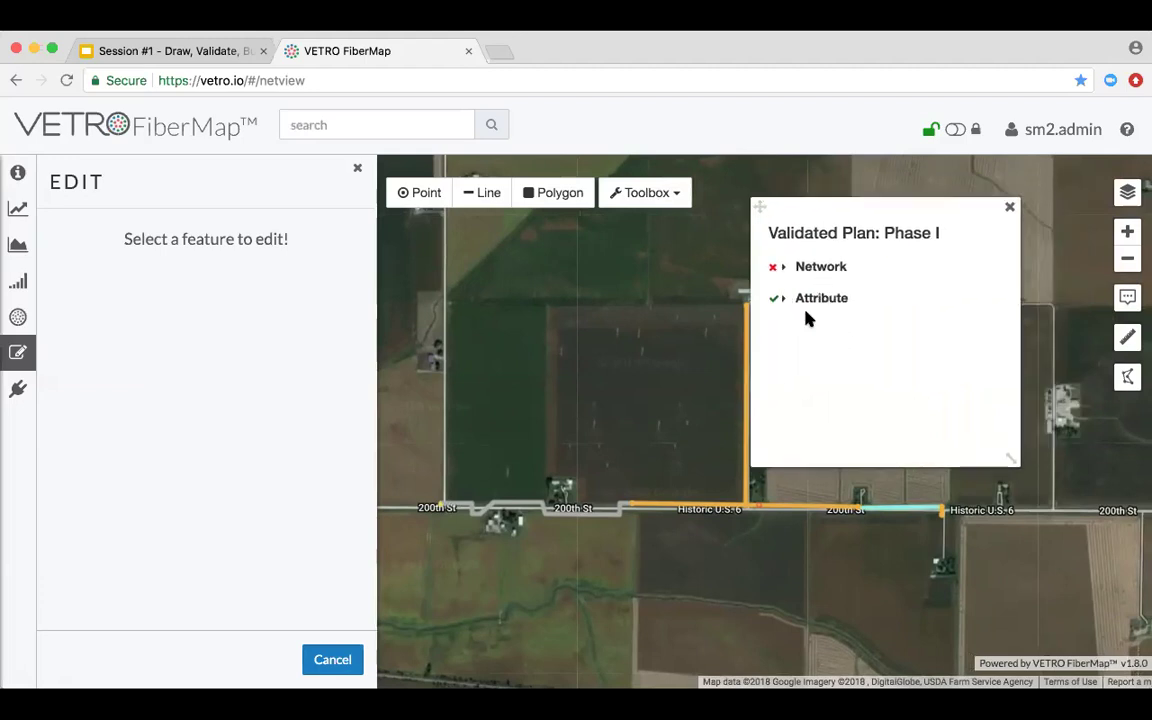
- Review the Attribute rules in the validation report
click(808, 305)
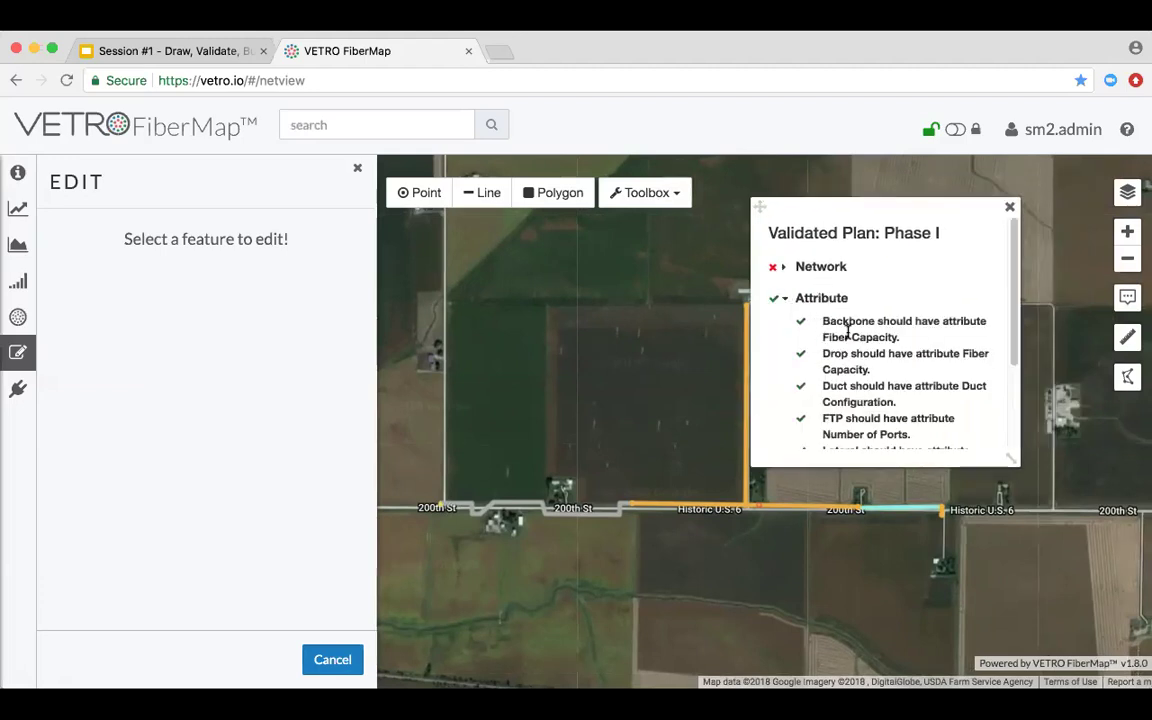
scroll(848, 330, down, 5)
scroll(848, 322, up, 5)
drag(760, 207, 777, 193)
- Expand the failed Network rule on laterals connecting to two network points, and open the invalid lateral LA-0000150 for editing
click(801, 256)
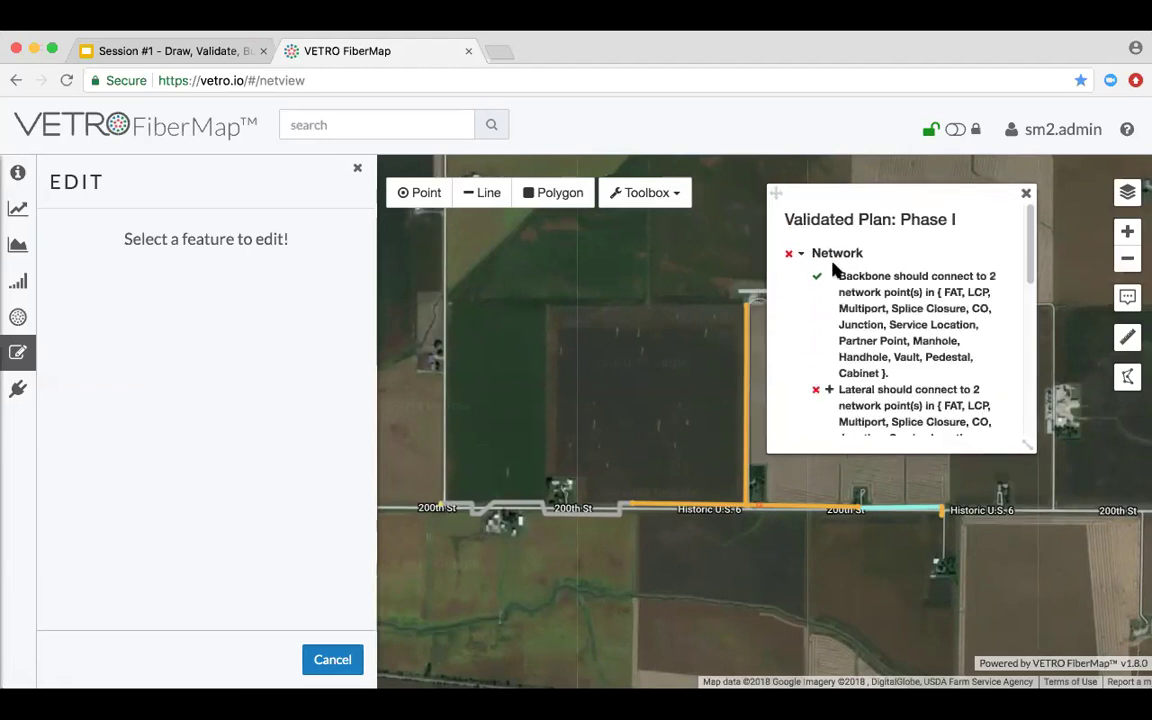
scroll(872, 290, down, 3)
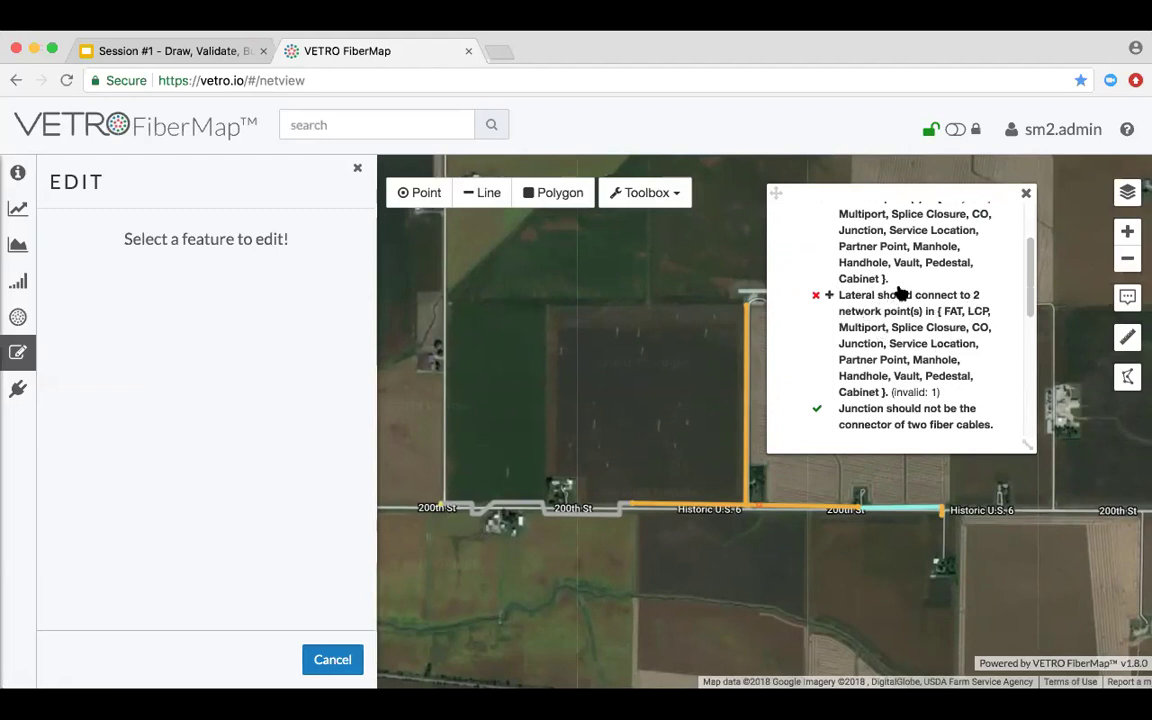
drag(779, 191, 787, 162)
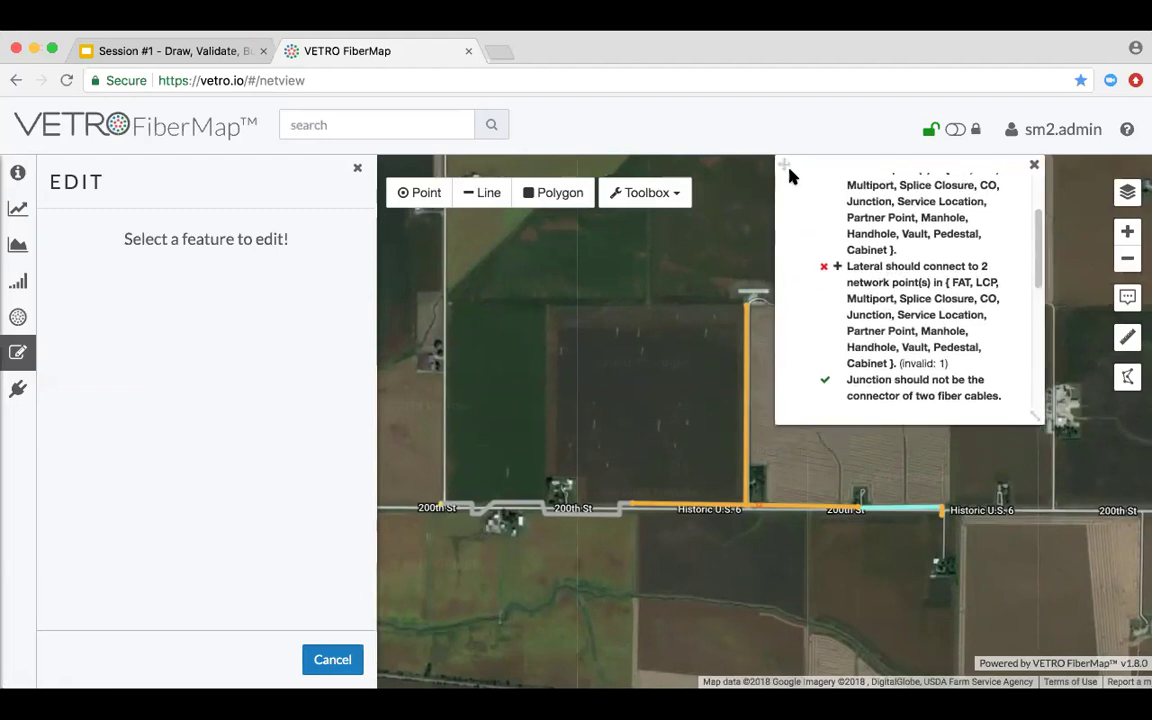
click(838, 266)
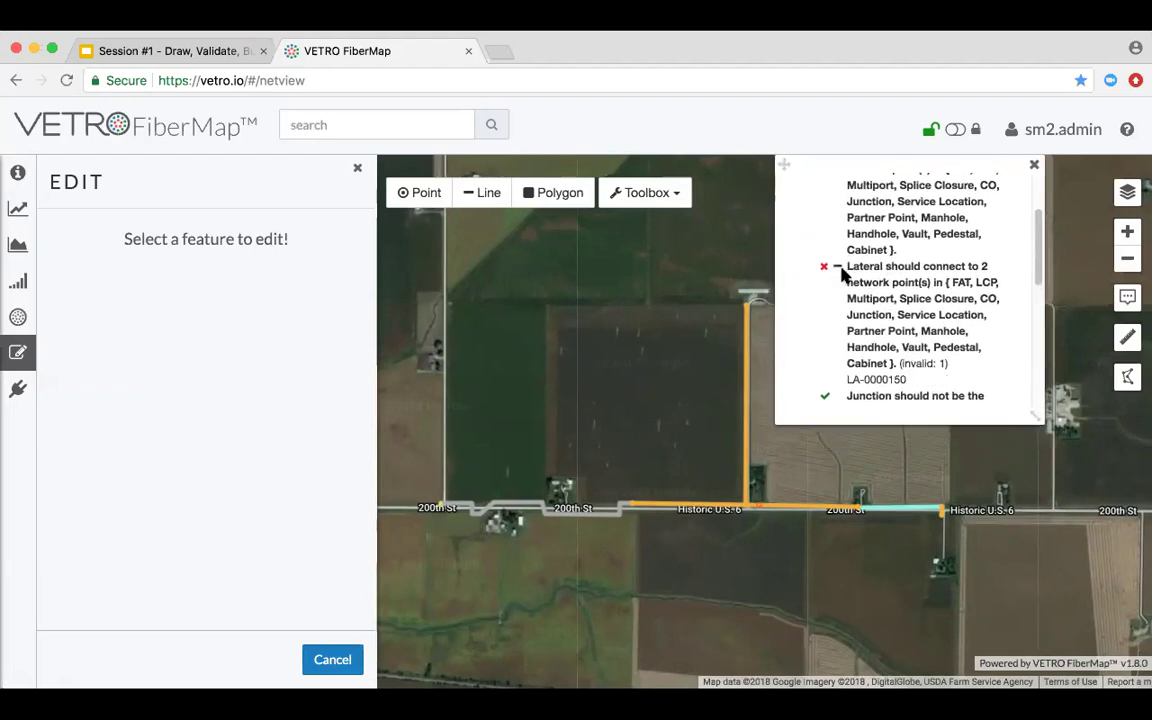
click(878, 381)
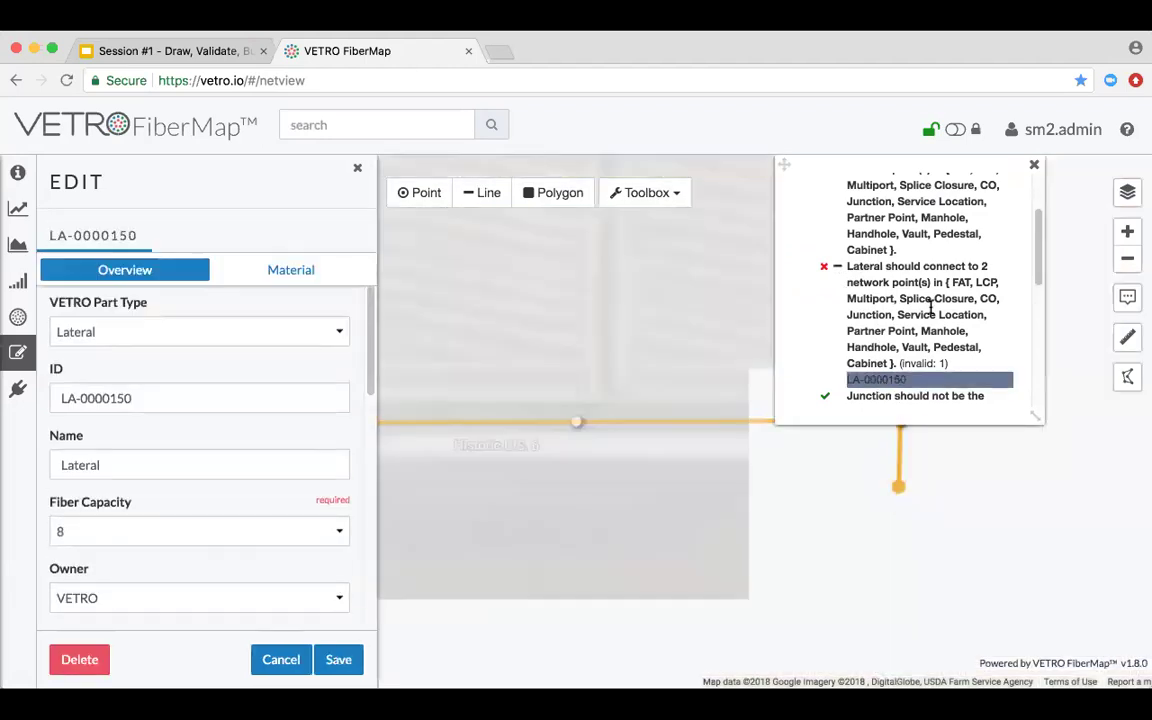
- Snap the west end of lateral LA-0000150 onto the FAT beside the farm driveway, save it, and close the validation report
drag(784, 162, 486, 470)
drag(643, 368, 861, 309)
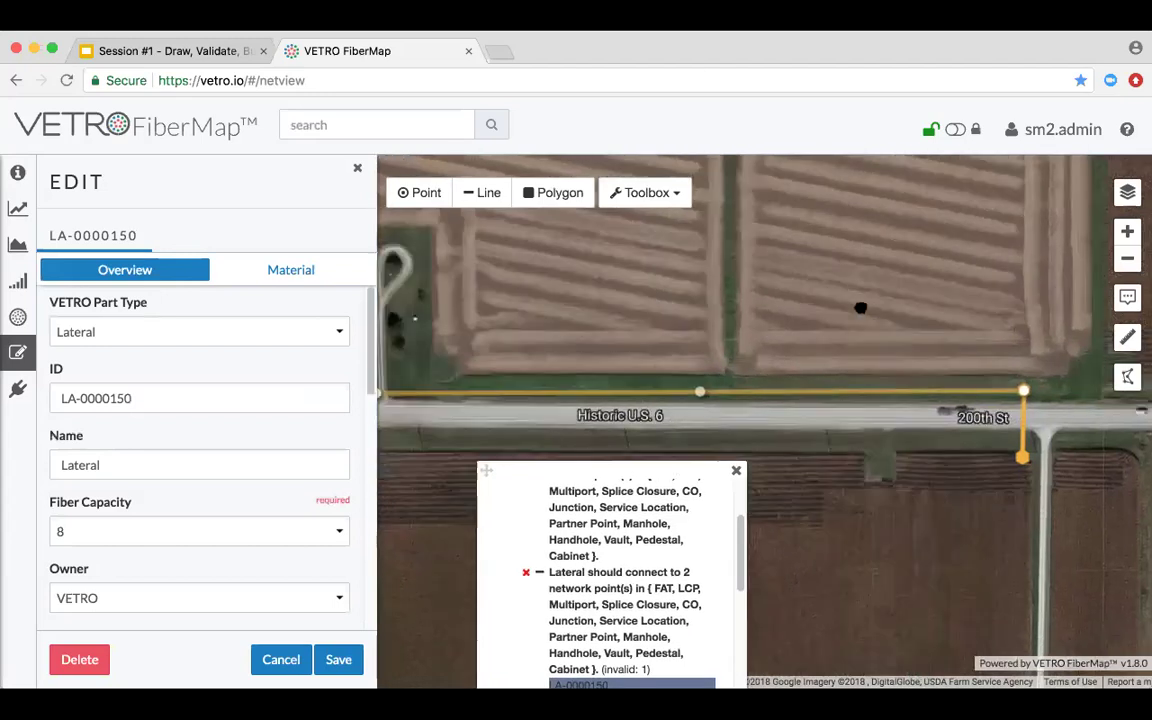
drag(560, 345, 537, 338)
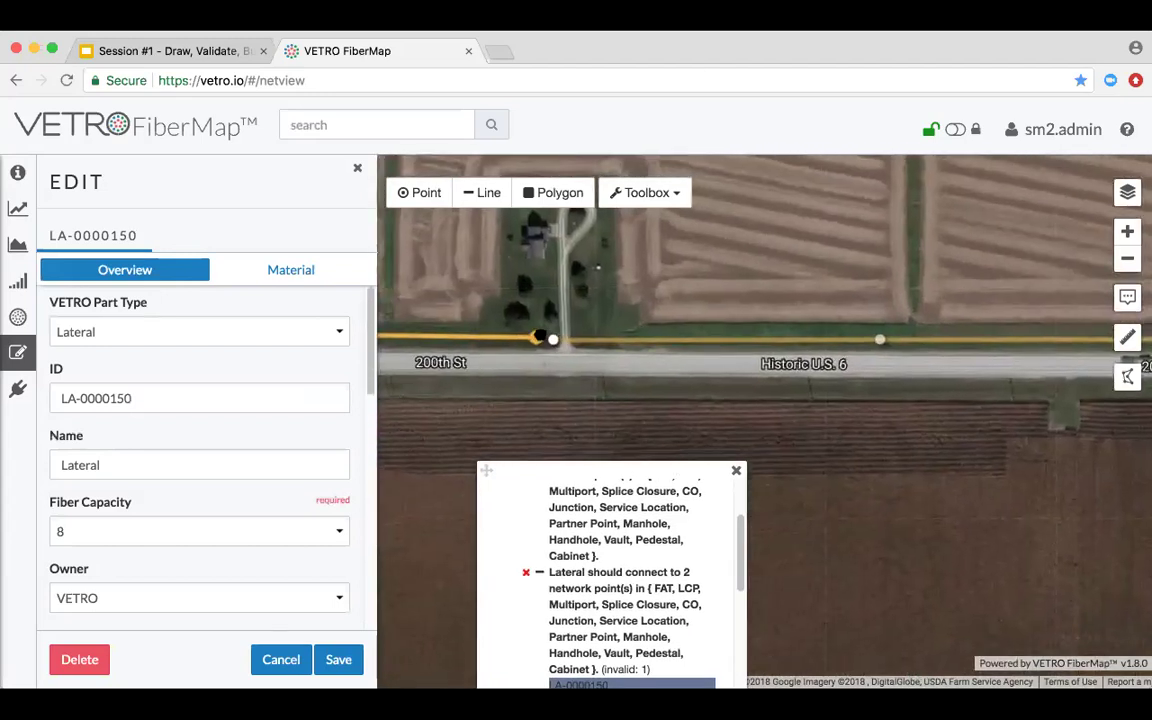
click(340, 662)
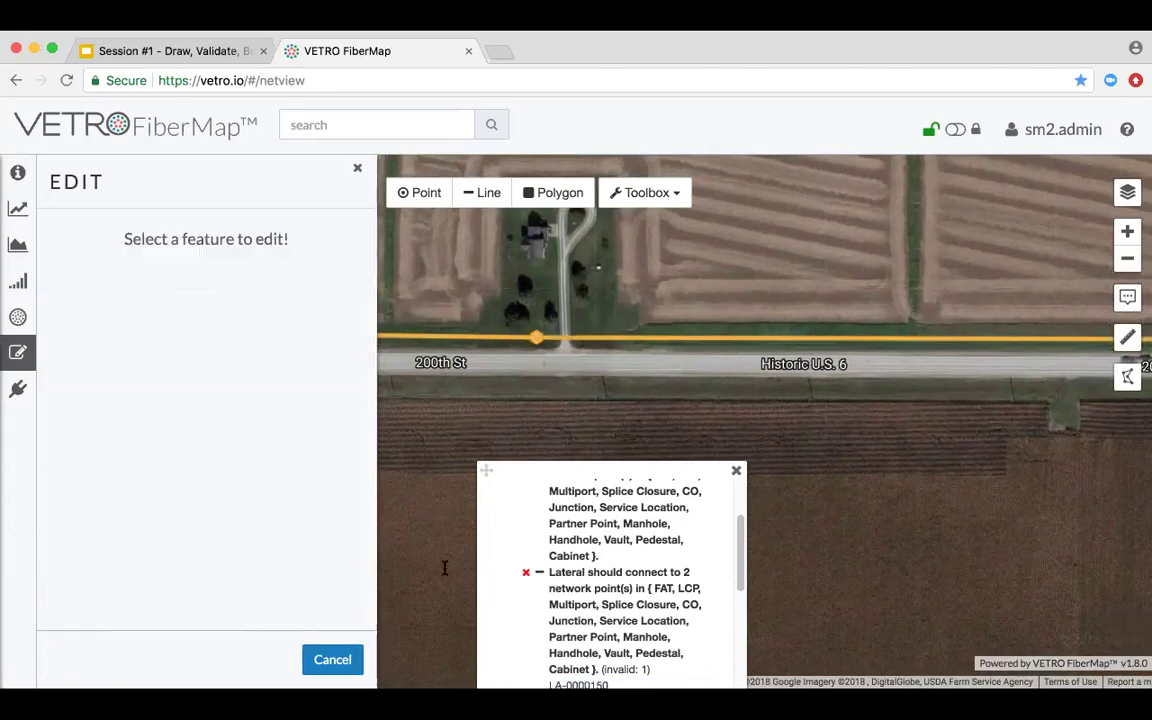
click(737, 473)
scroll(676, 281, down, 1)
scroll(676, 281, down, 1)
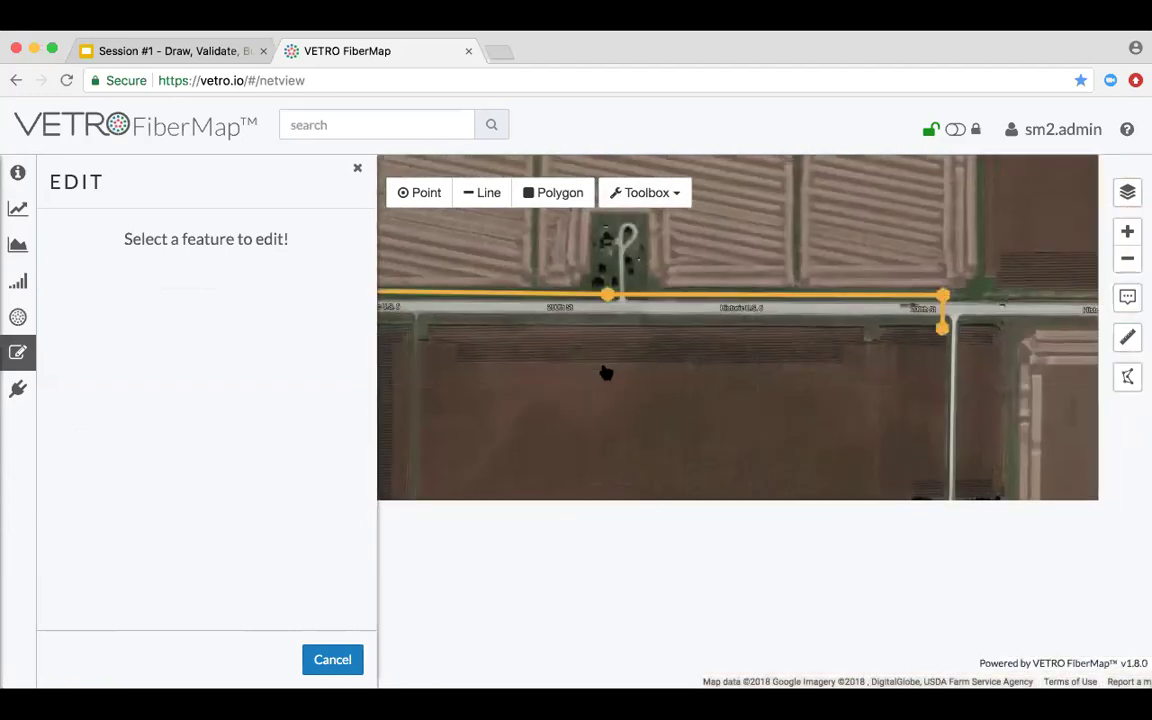
scroll(607, 373, down, 1)
click(647, 194)
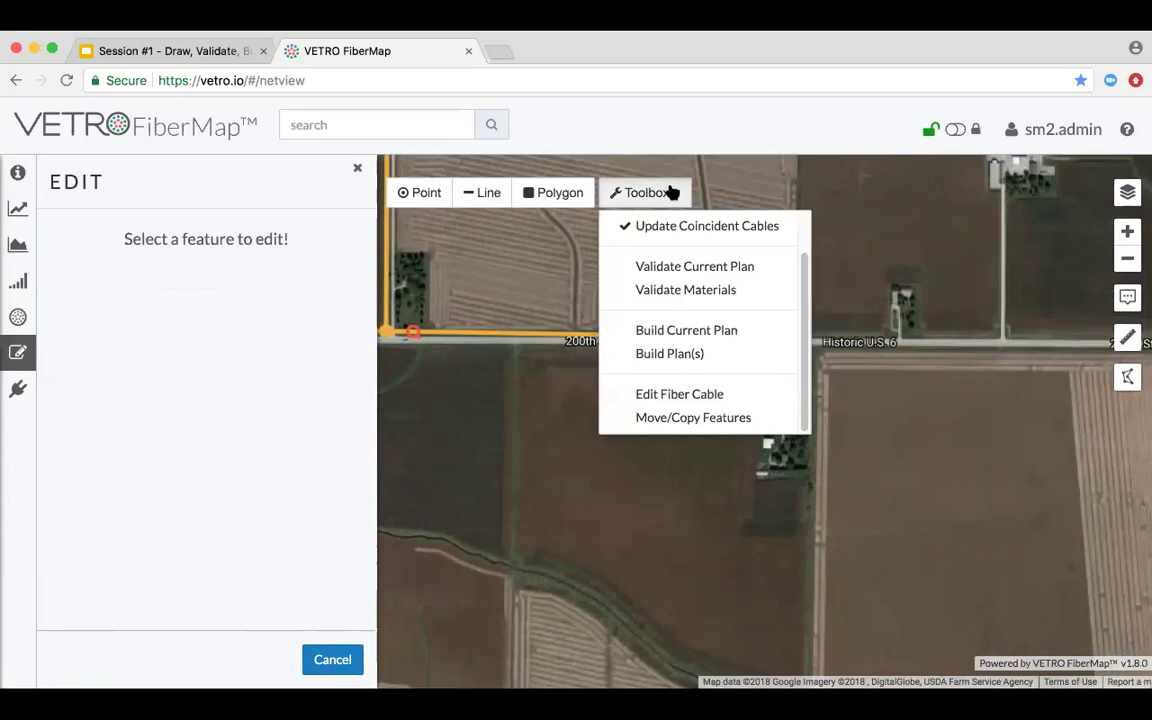
click(734, 240)
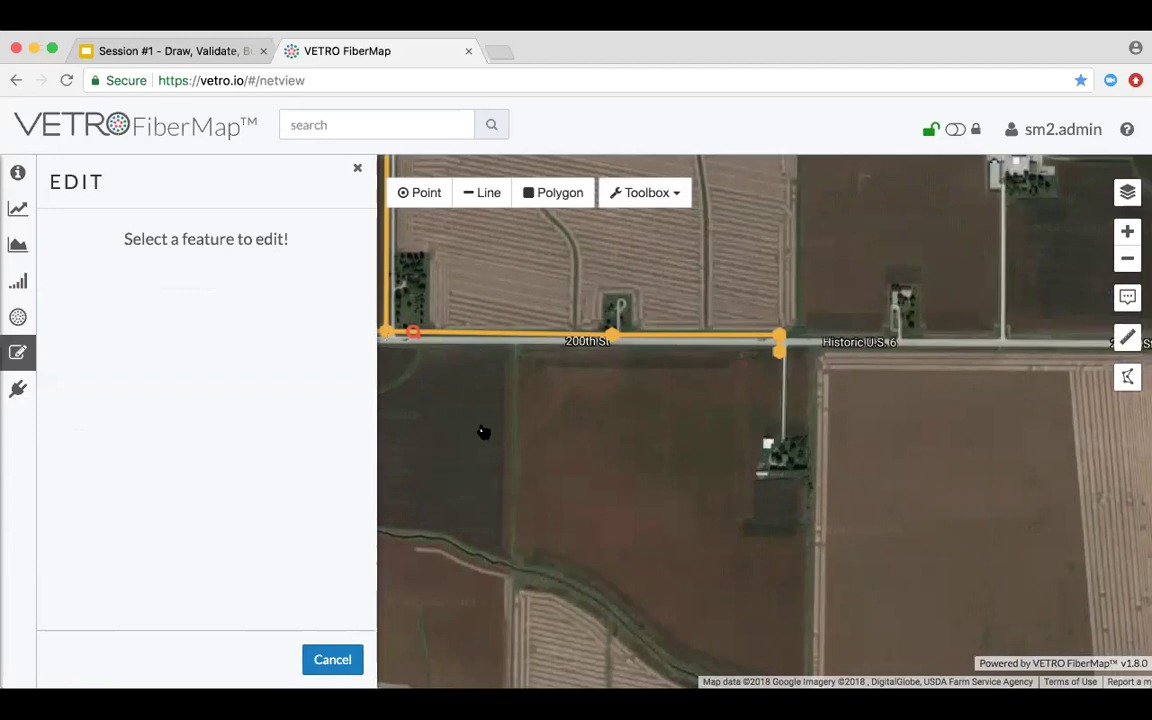
scroll(867, 460, down, 3)
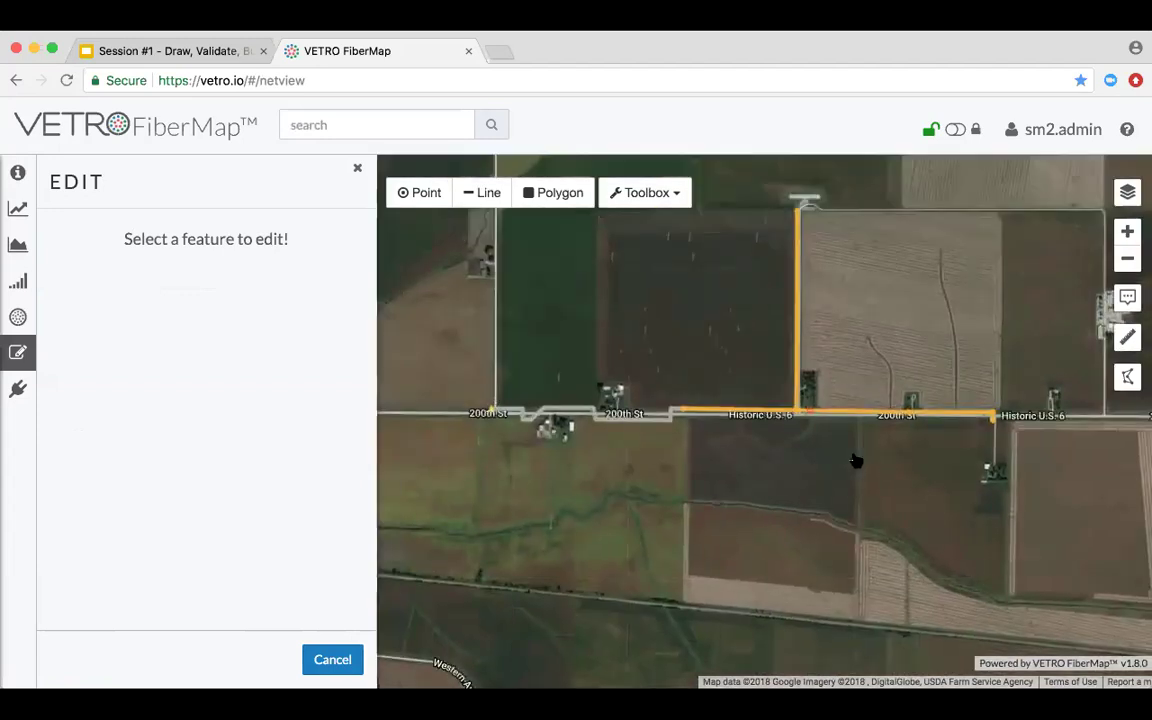
- Turn on auto-save for VETRO parts with the same attributes, and place two junctions on the backbone opposite the farm south of 200th St
drag(895, 484, 870, 487)
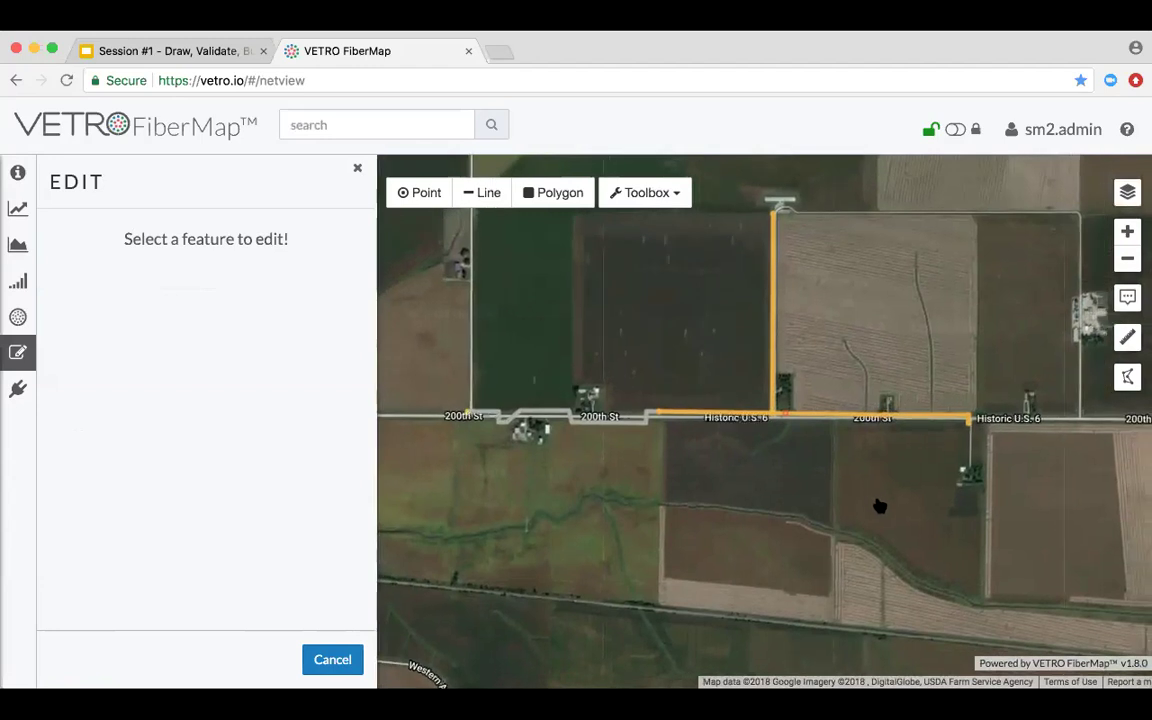
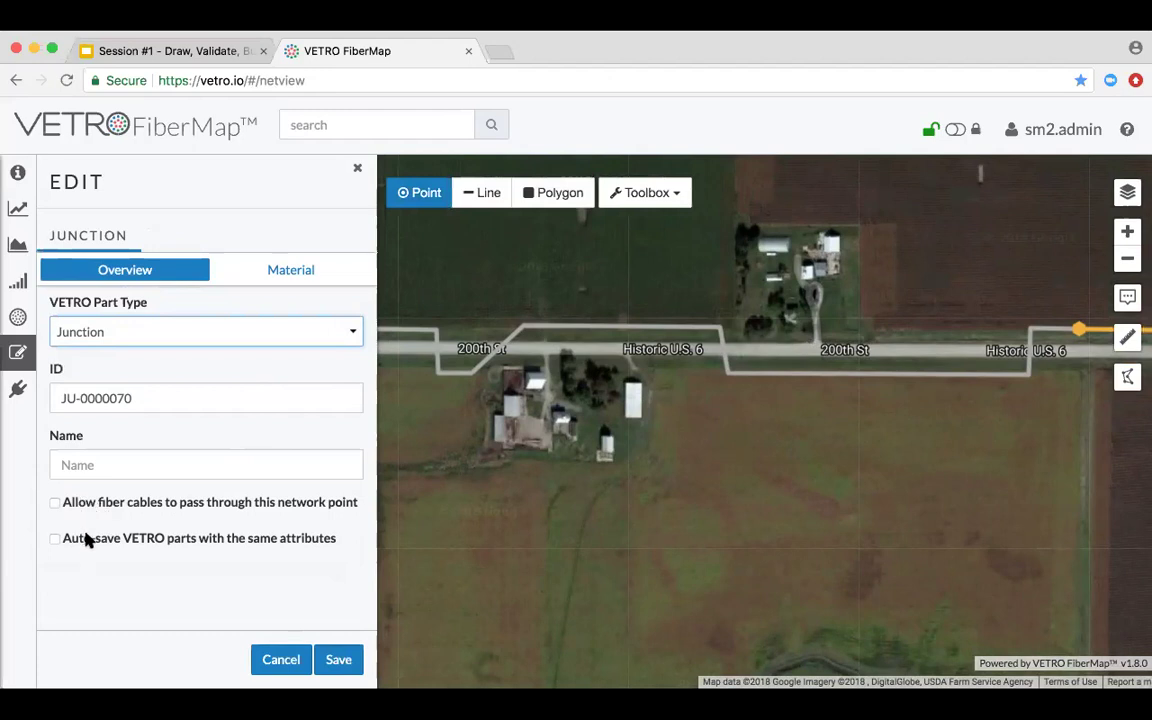
click(85, 540)
click(561, 328)
click(675, 330)
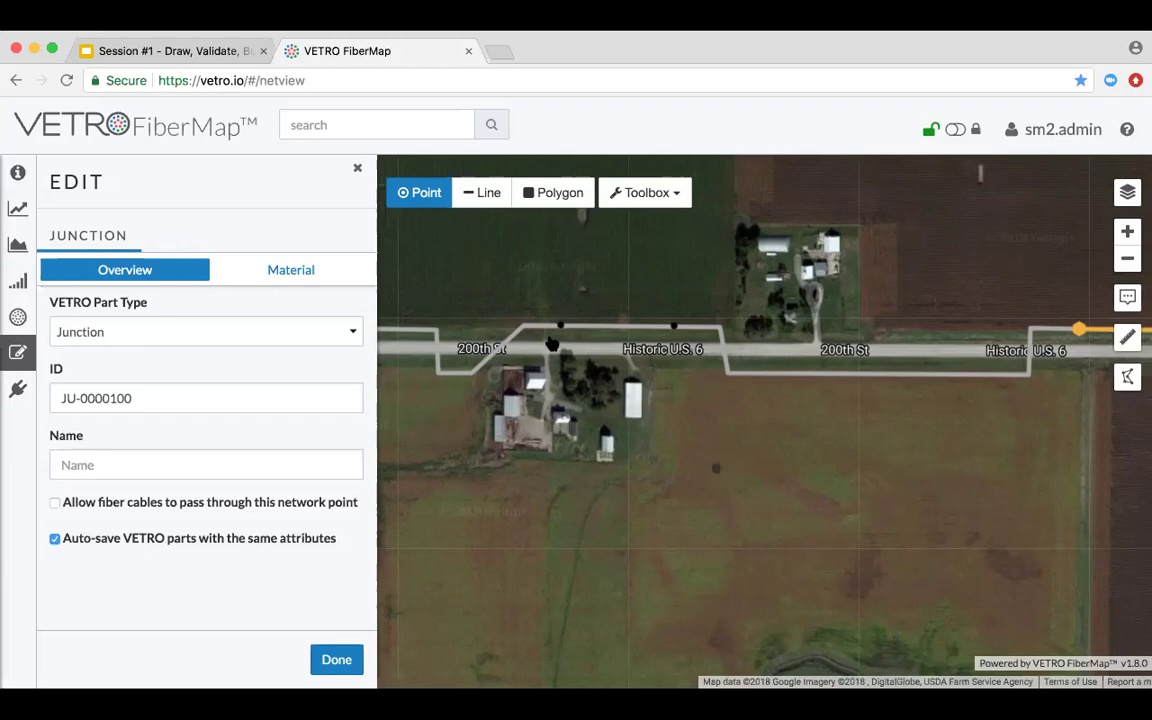
key(Escape)
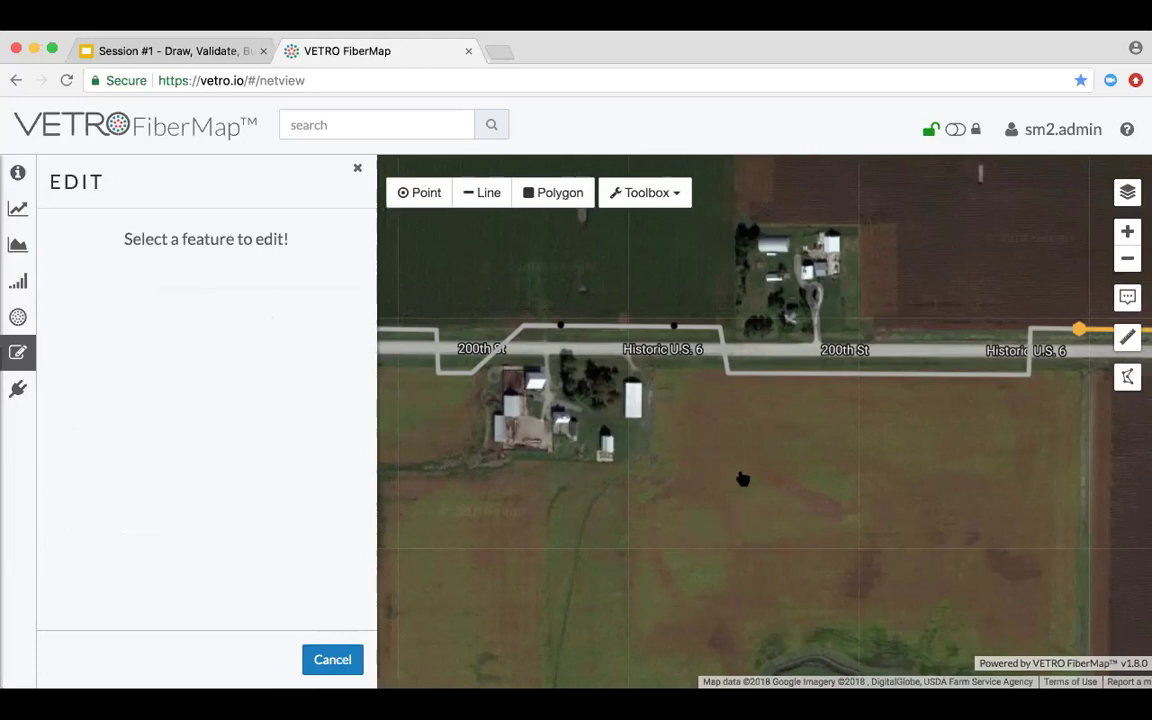
- Build the current plan and dismiss the build notice
drag(882, 465, 722, 450)
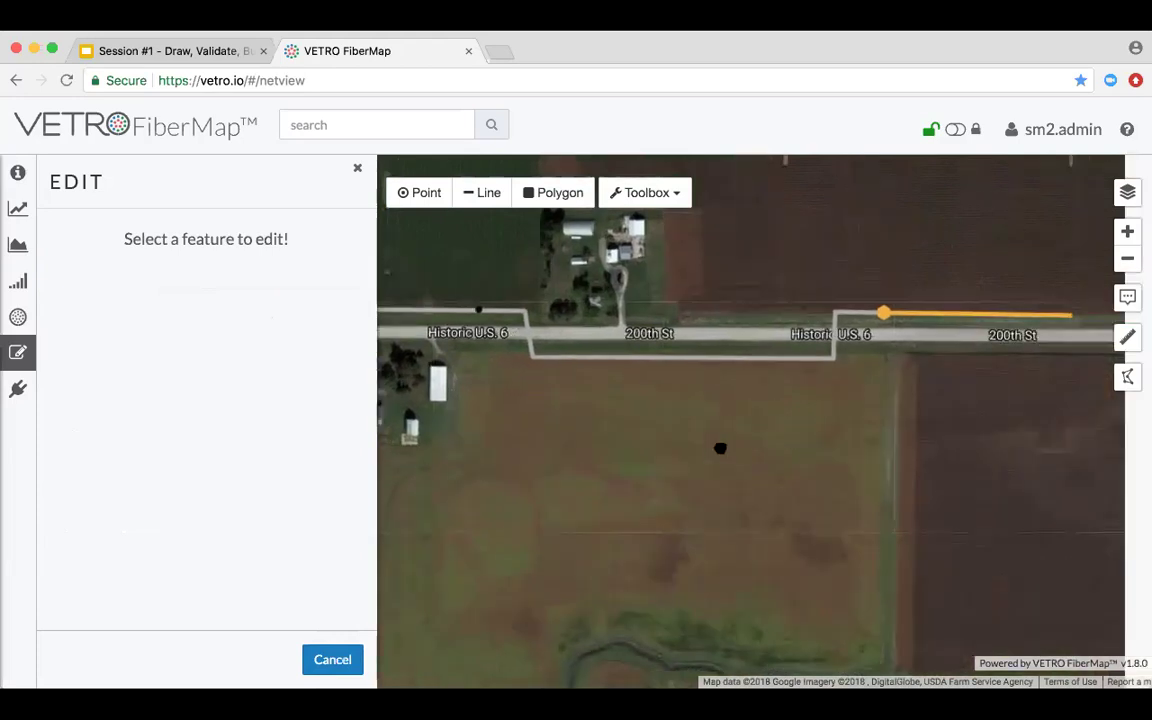
drag(969, 447, 884, 442)
scroll(884, 442, down, 2)
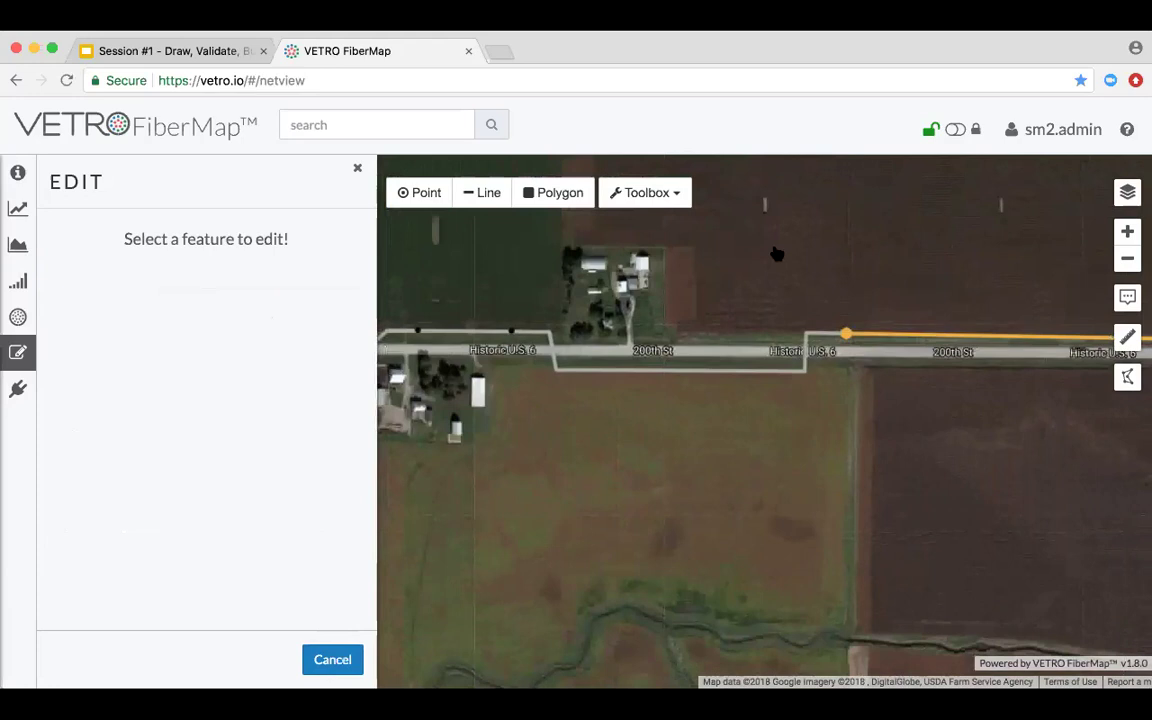
click(677, 194)
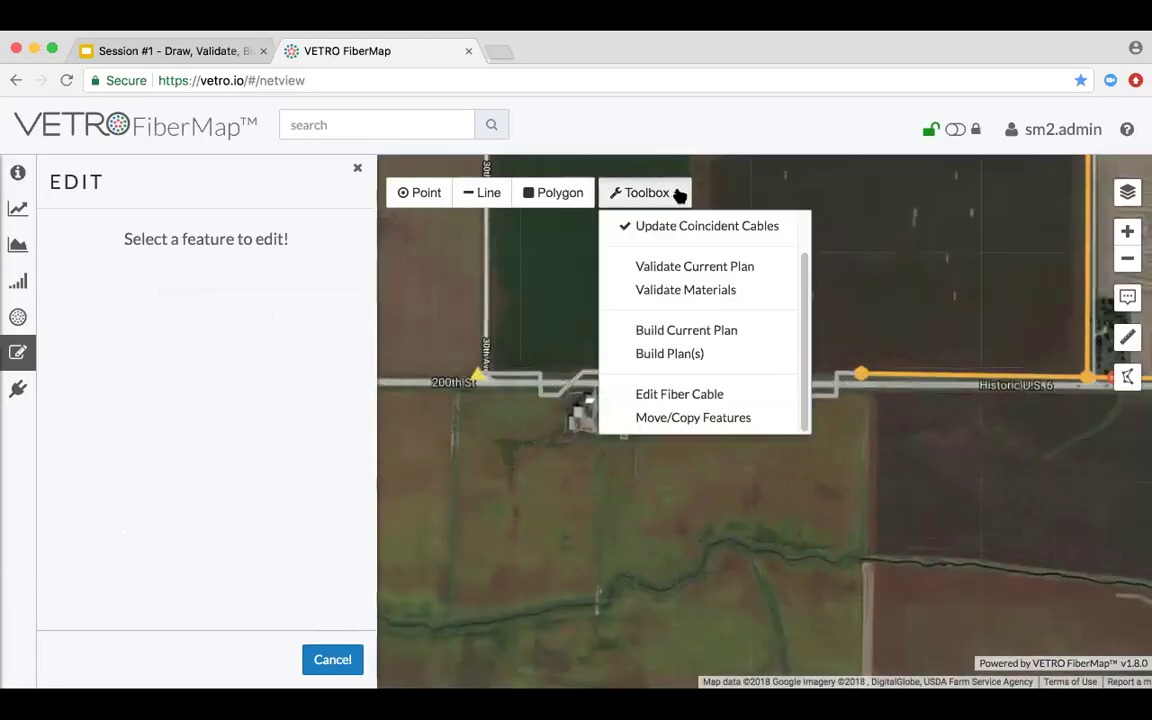
click(690, 331)
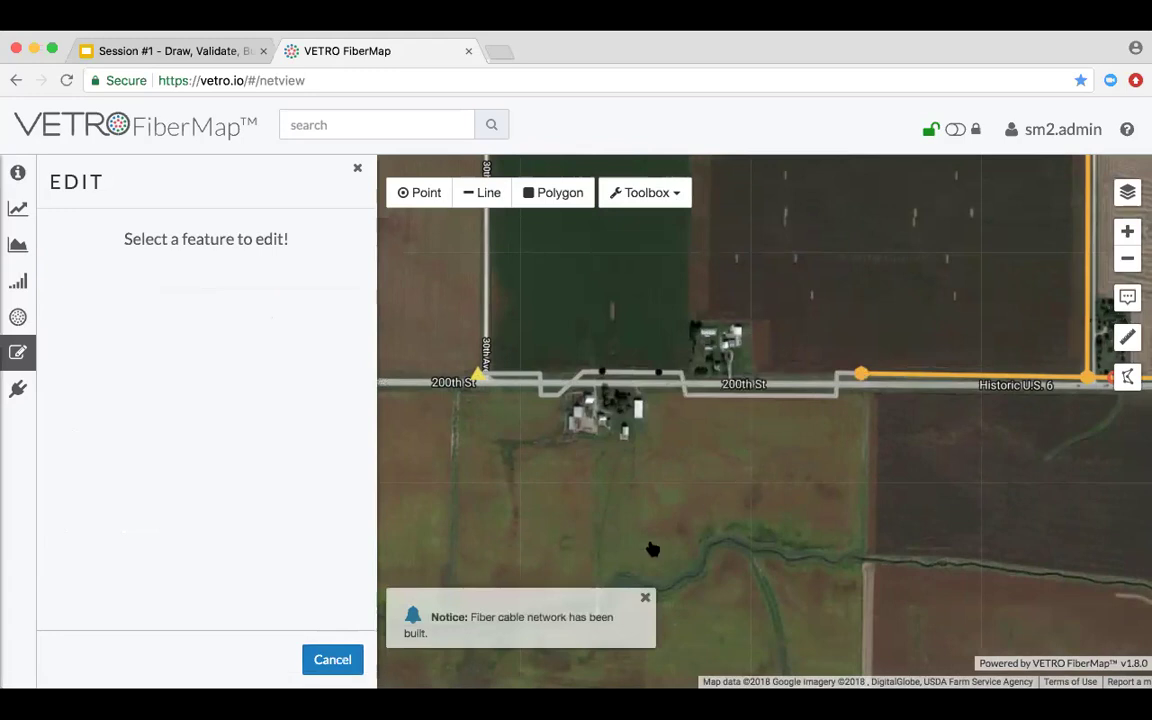
click(647, 598)
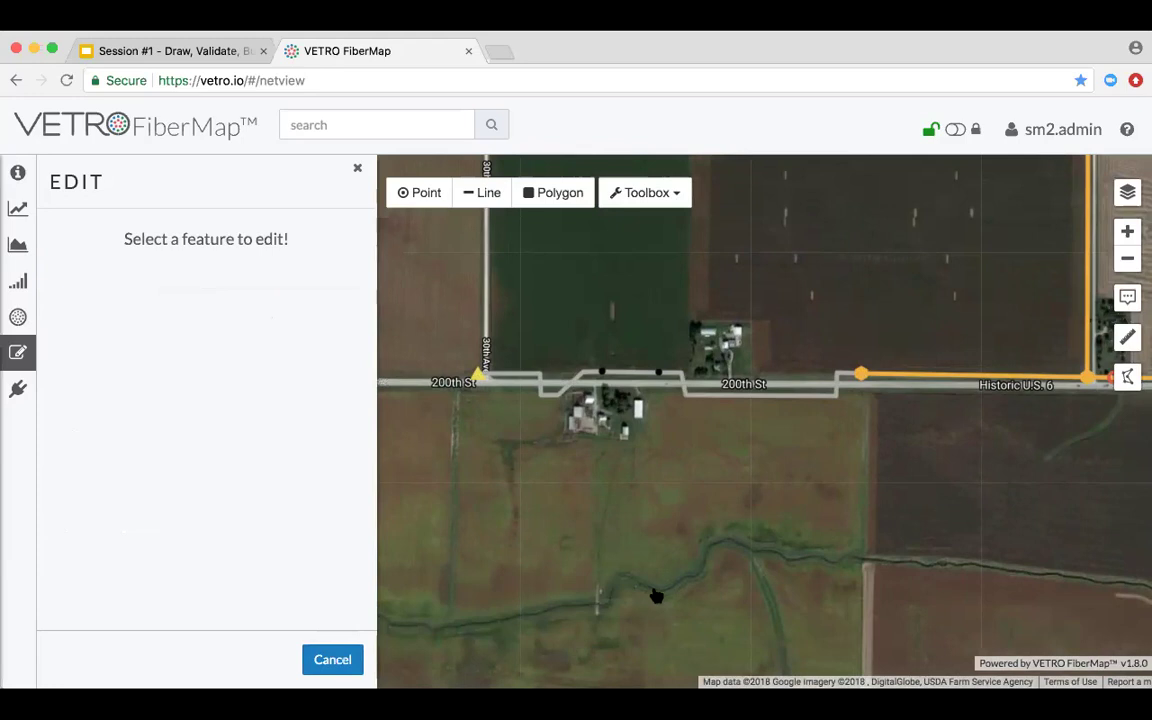
- Inspect the backbone segments on either side of and between the two junctions along 200th St, including their ID field
click(559, 397)
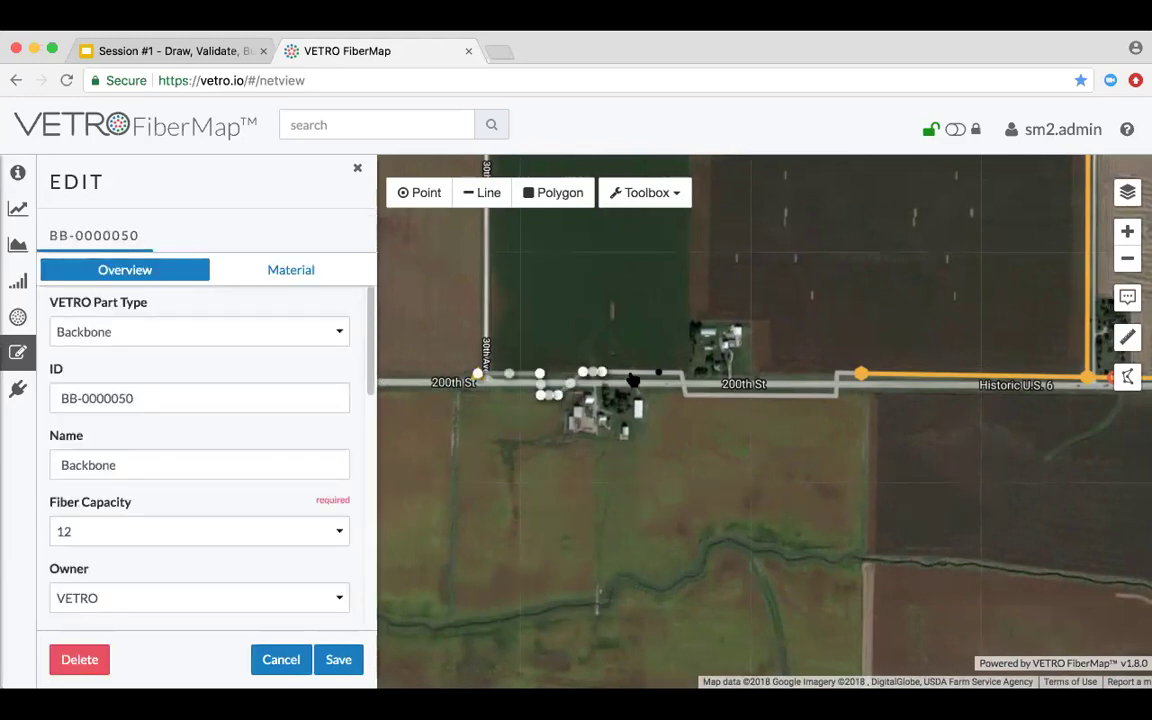
click(643, 378)
click(700, 401)
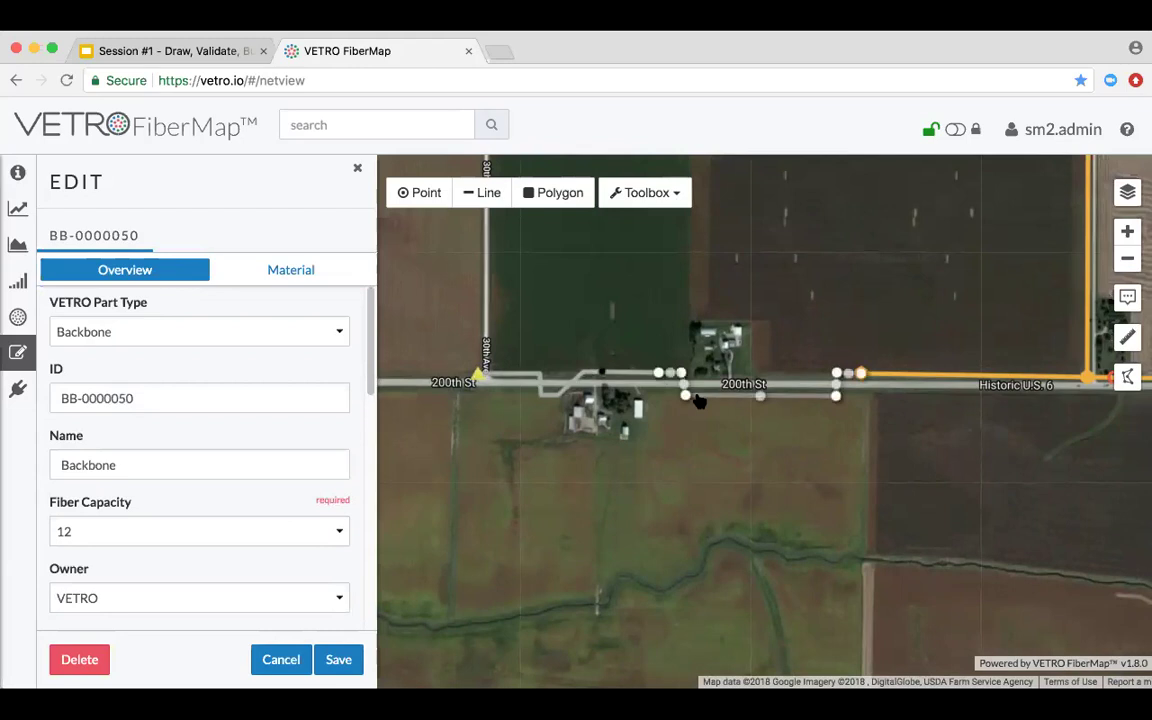
click(637, 377)
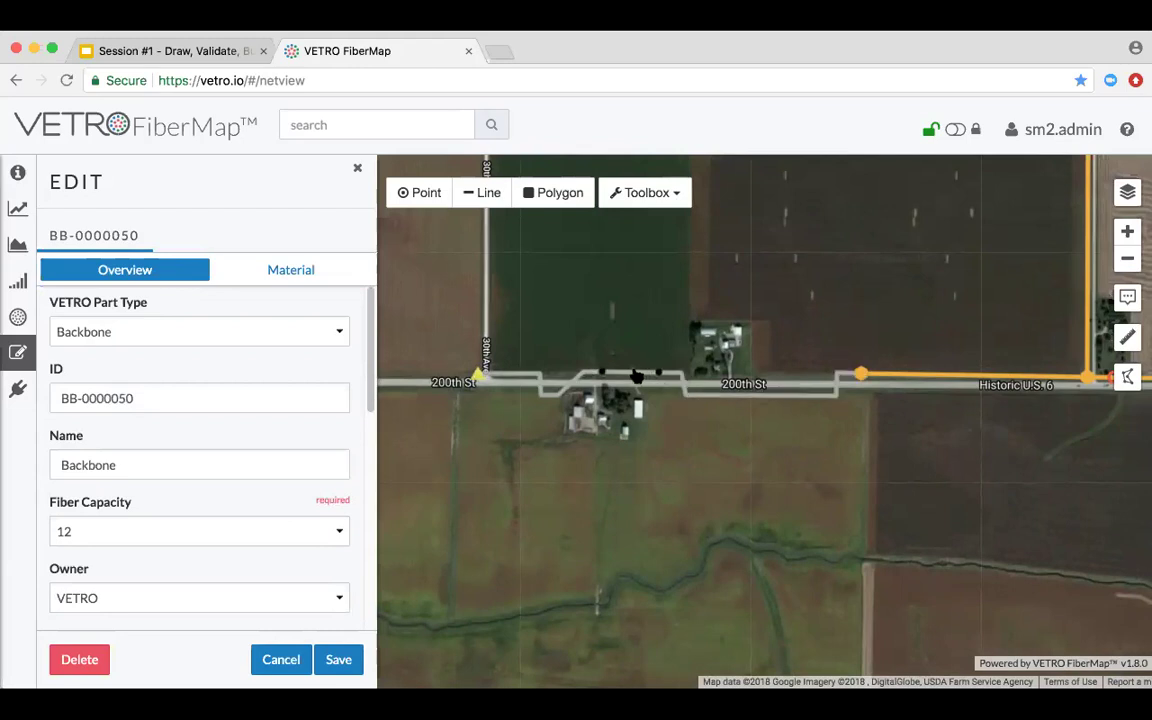
click(700, 400)
click(252, 398)
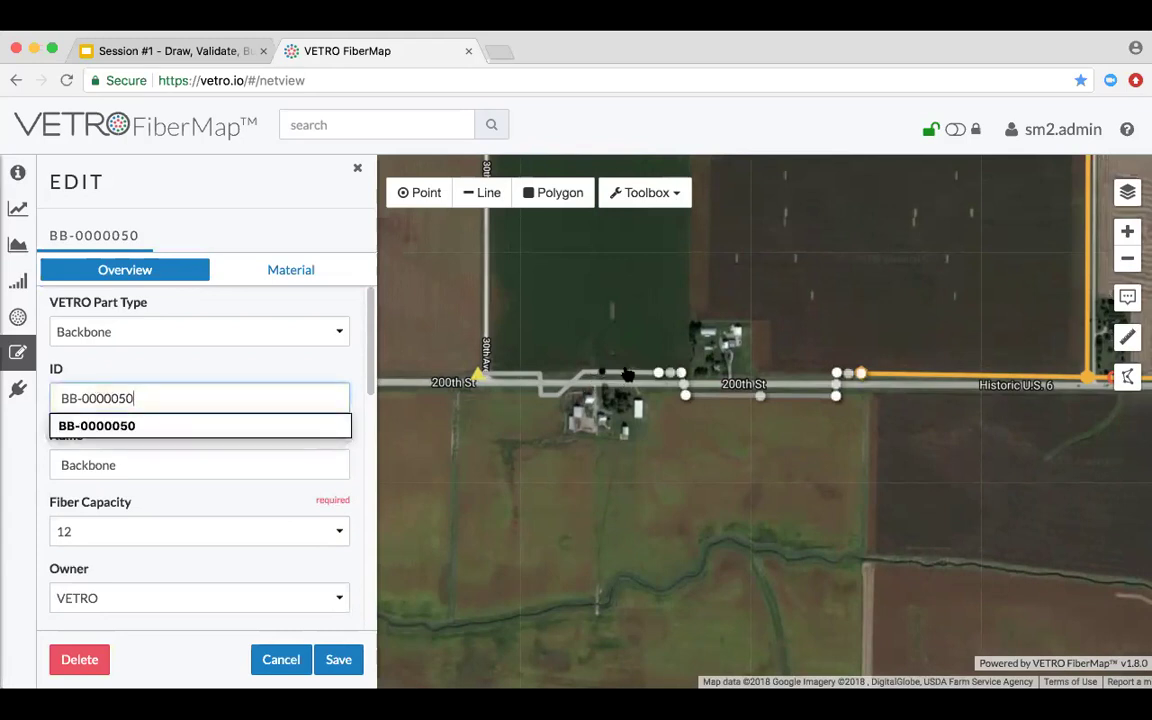
- Choose Aerial placement for the backbone segment from 30th Ave to the western junction, without saving it
click(553, 395)
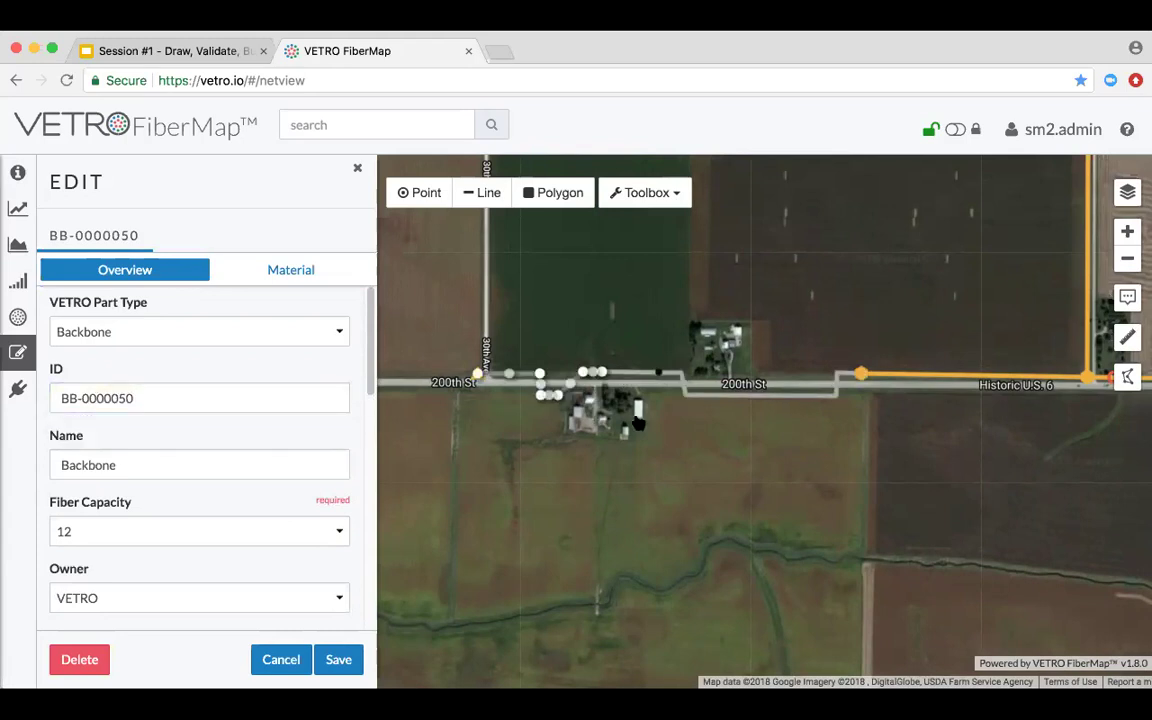
drag(836, 458, 827, 485)
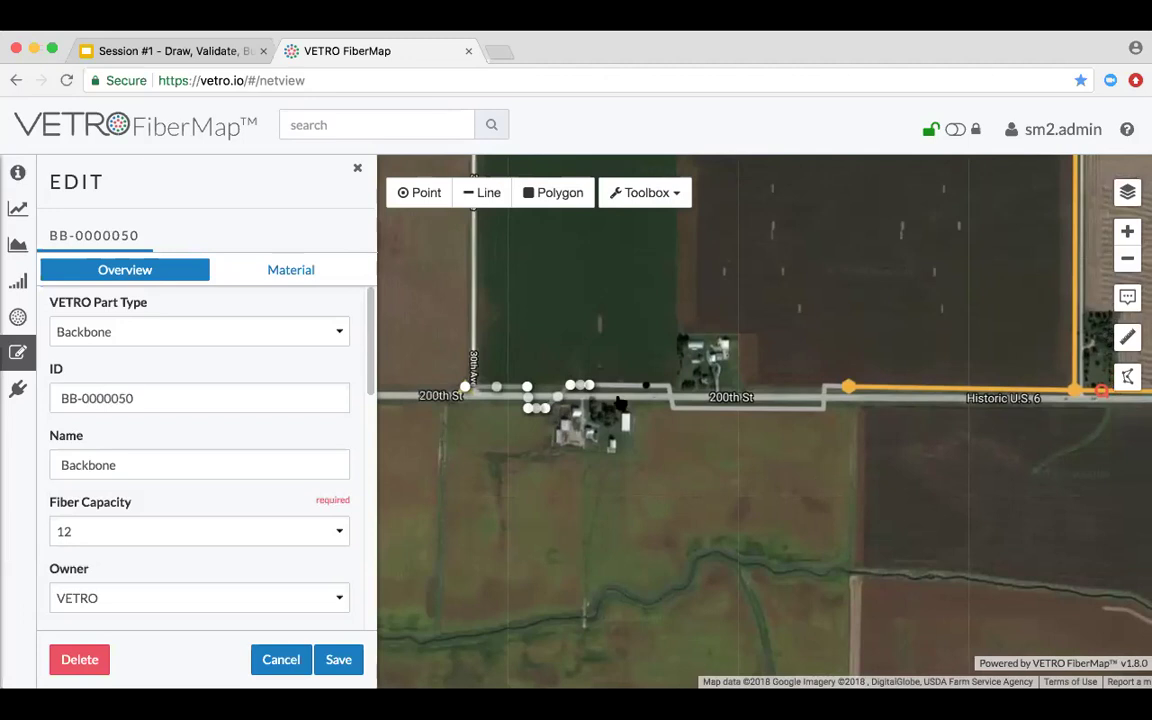
scroll(215, 556, down, 1)
scroll(230, 535, down, 5)
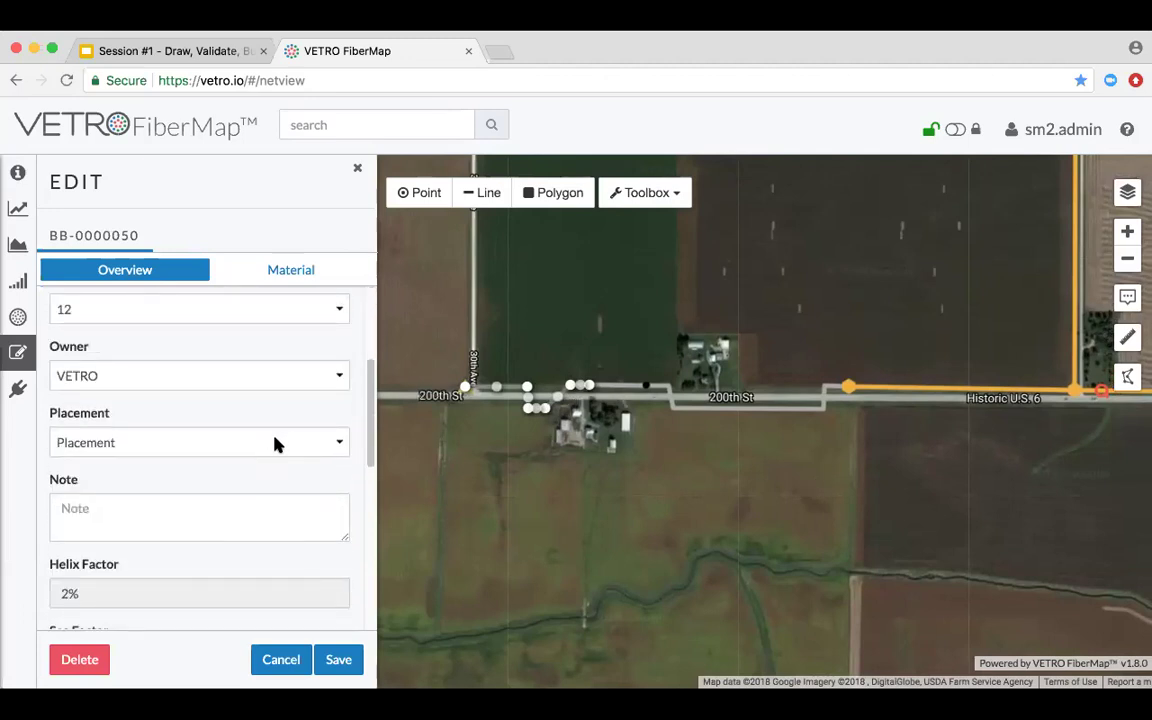
click(278, 445)
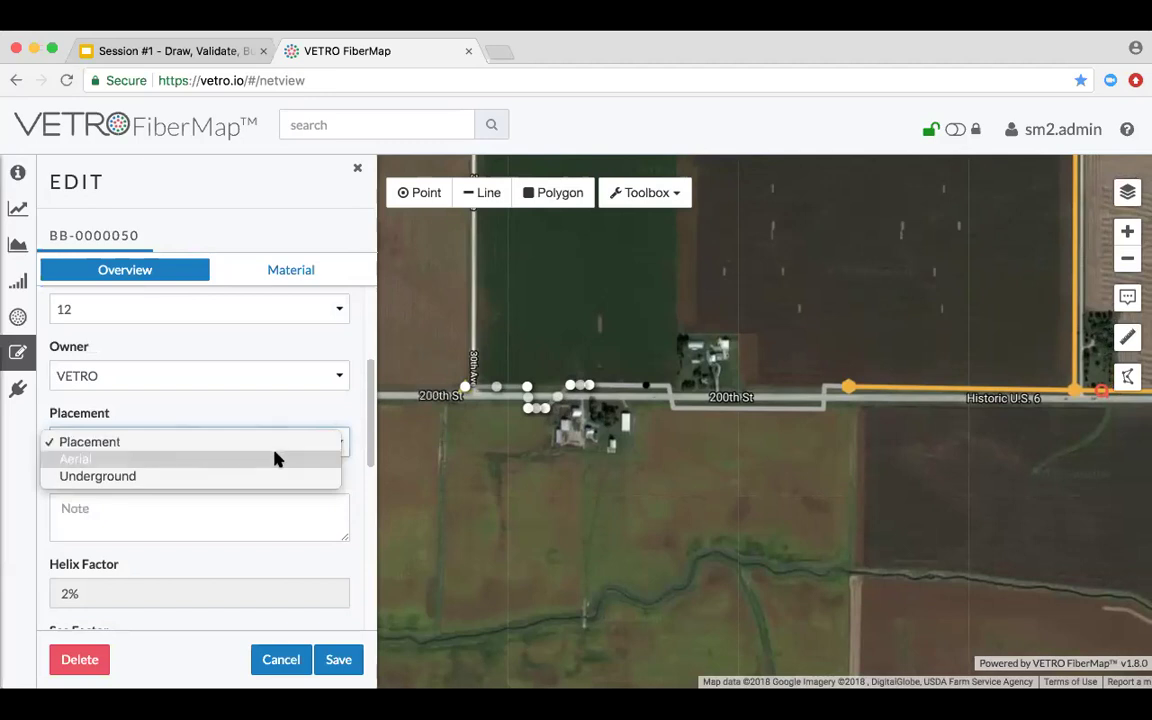
click(278, 462)
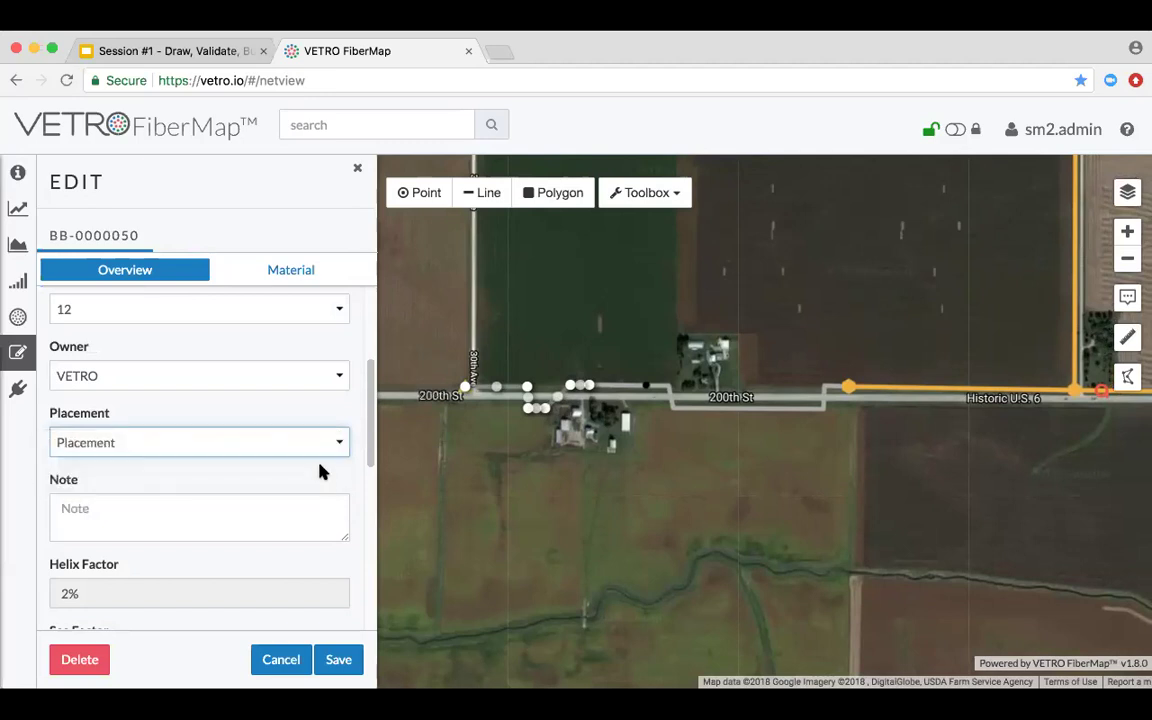
- Choose Underground placement for the backbone segment between the two junctions, without saving it
scroll(621, 415, up, 2)
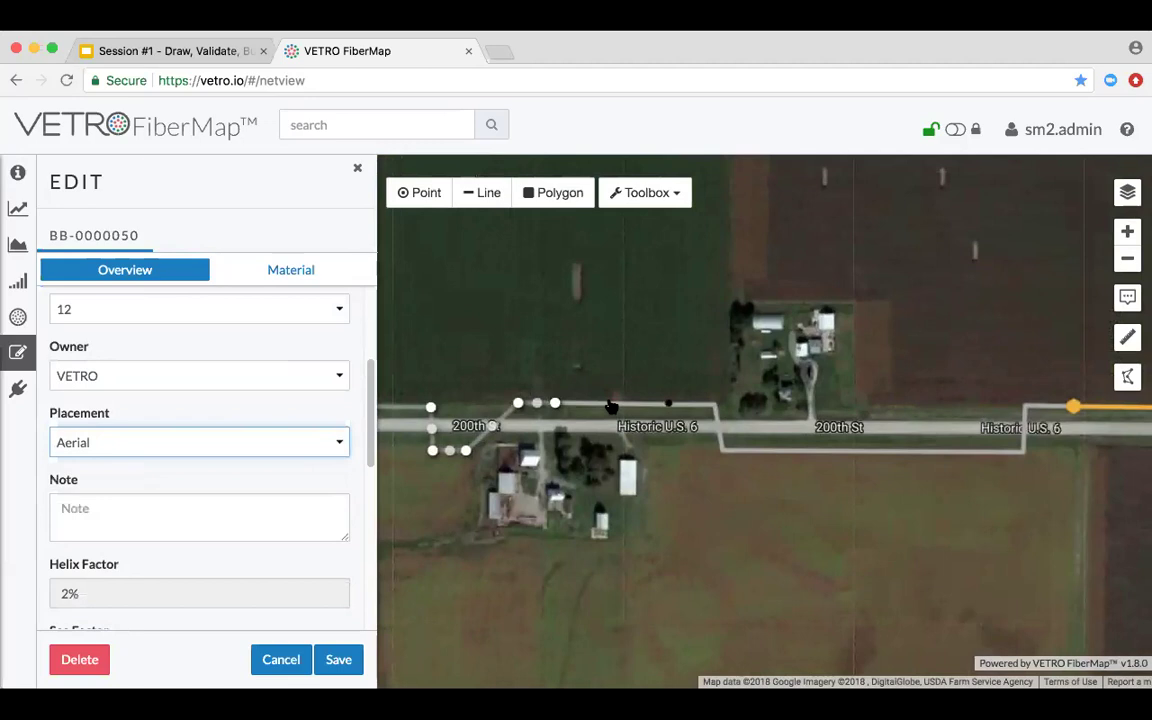
scroll(243, 415, down, 5)
scroll(244, 437, up, 3)
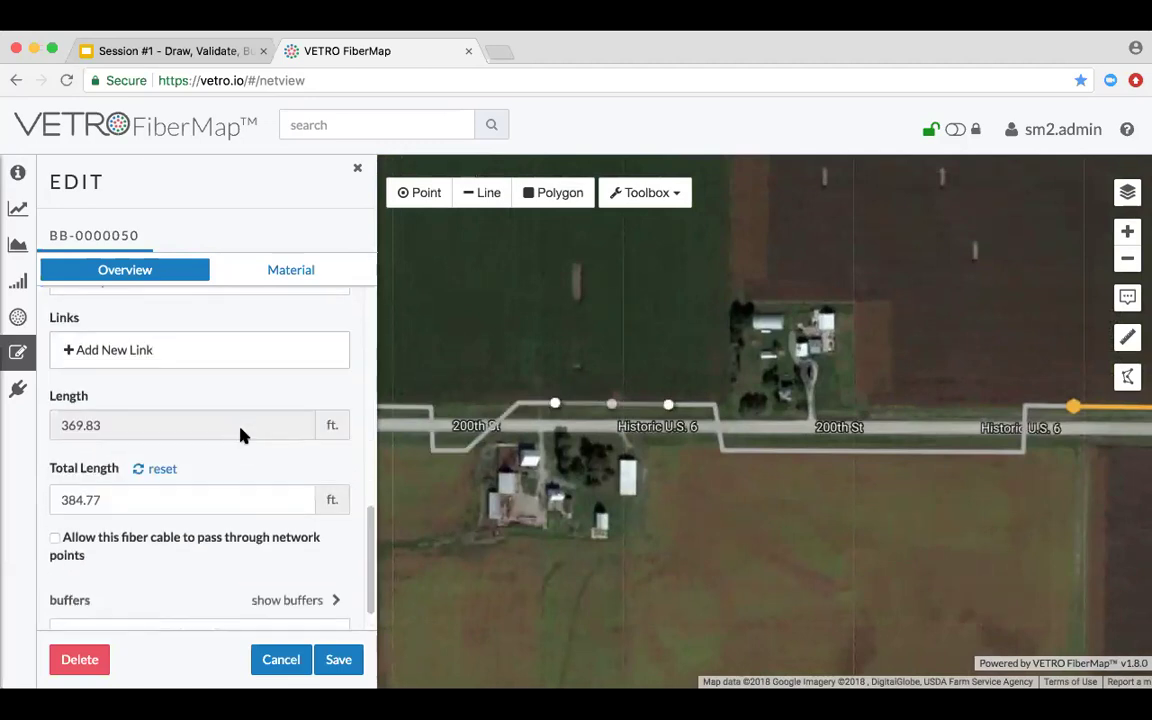
scroll(262, 480, up, 4)
scroll(270, 515, down, 1)
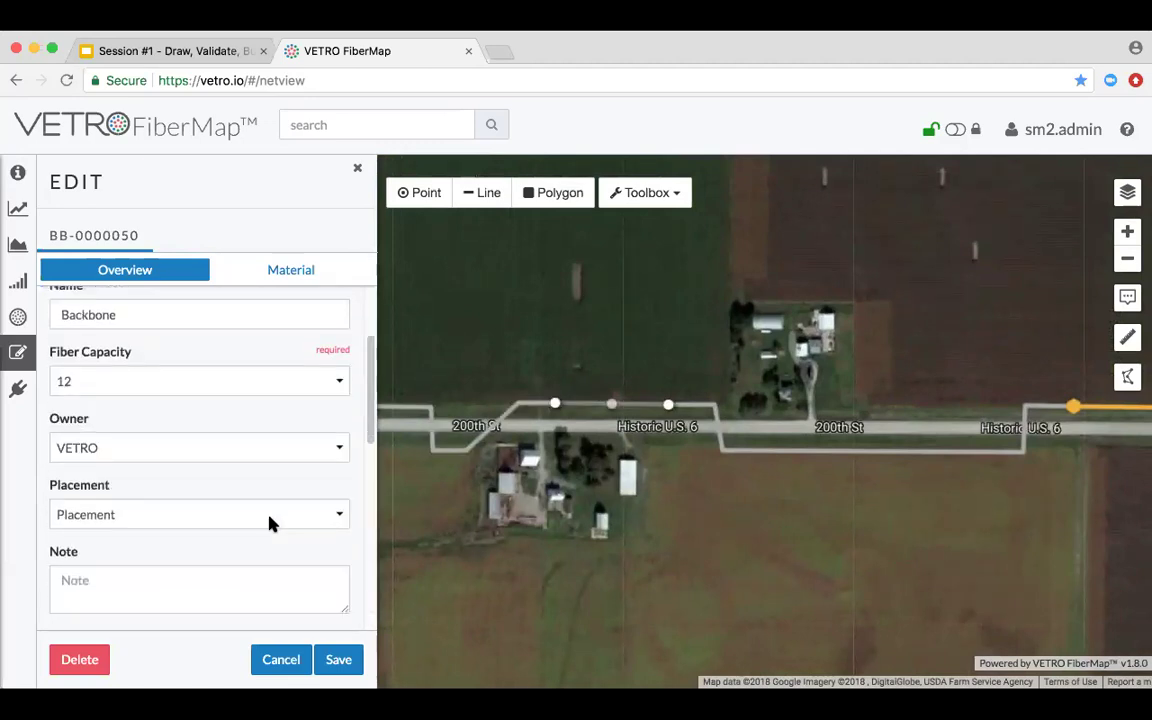
click(271, 520)
click(283, 551)
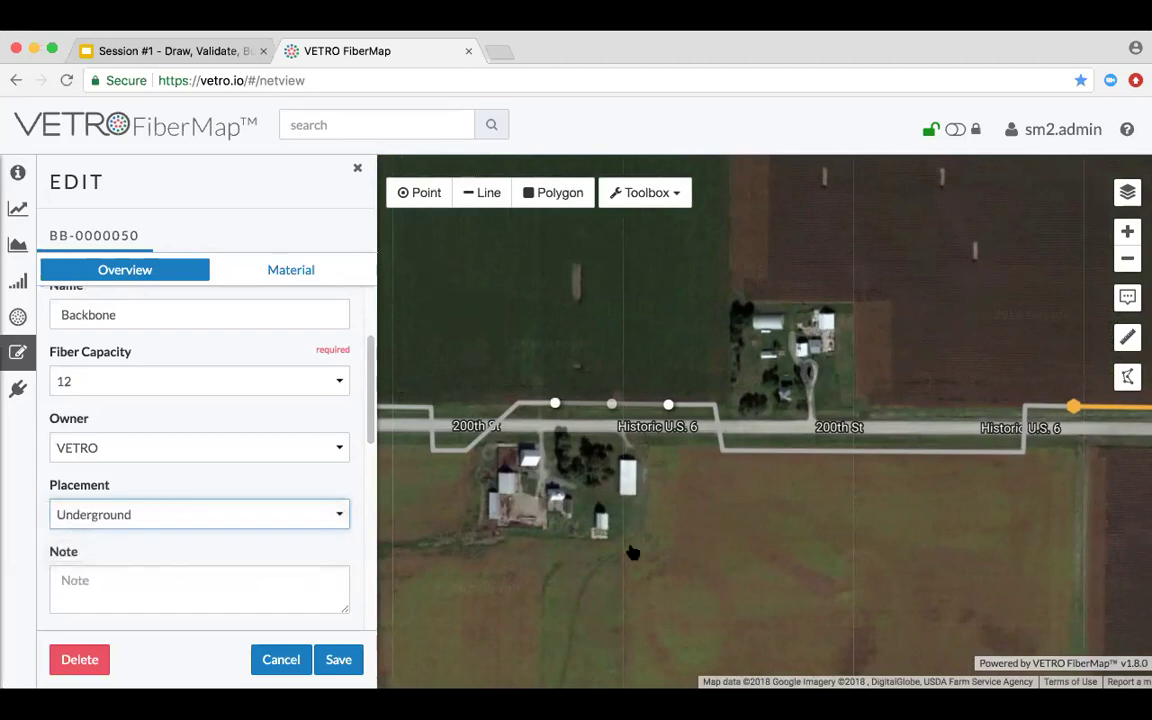
- Set the placement of the backbone segment east of the two junctions to Aerial and save it
scroll(311, 391, down, 5)
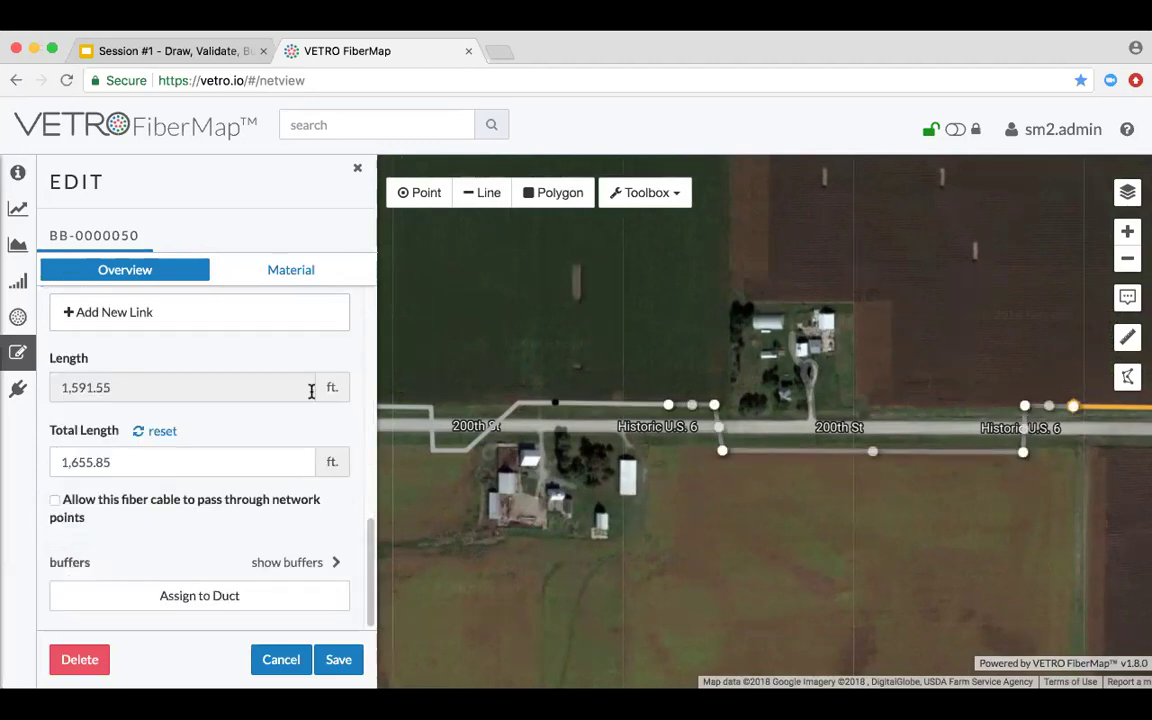
scroll(245, 455, up, 3)
scroll(242, 484, down, 1)
scroll(243, 489, up, 5)
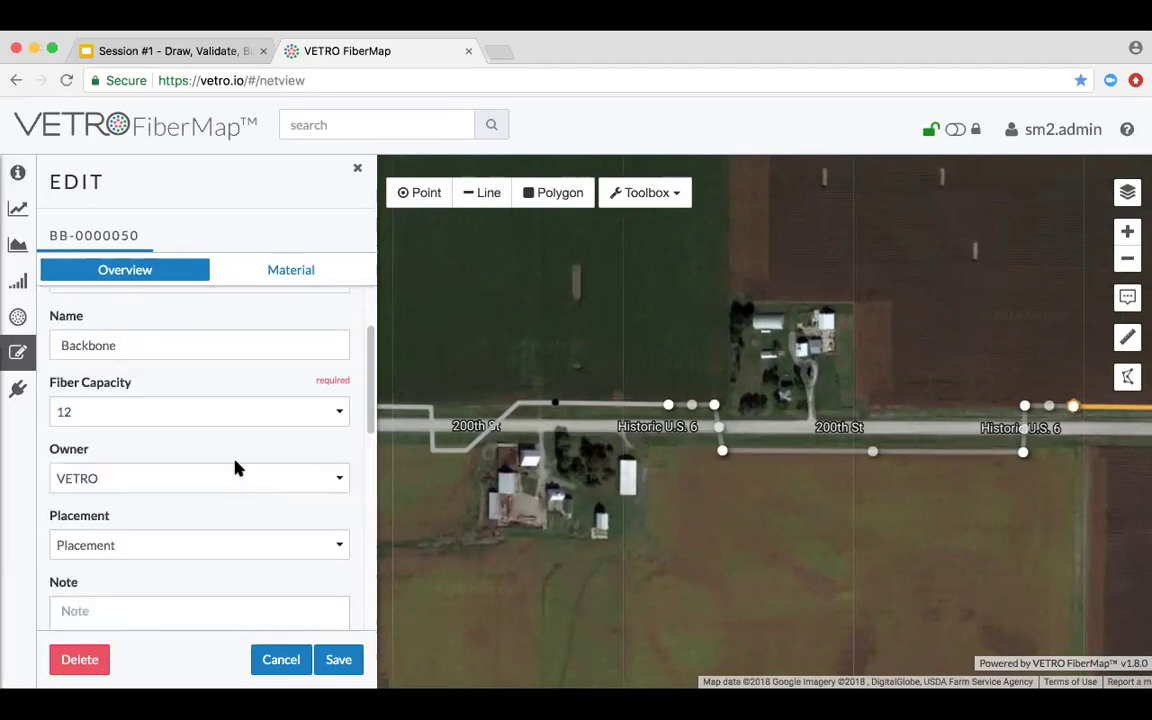
click(267, 545)
click(285, 561)
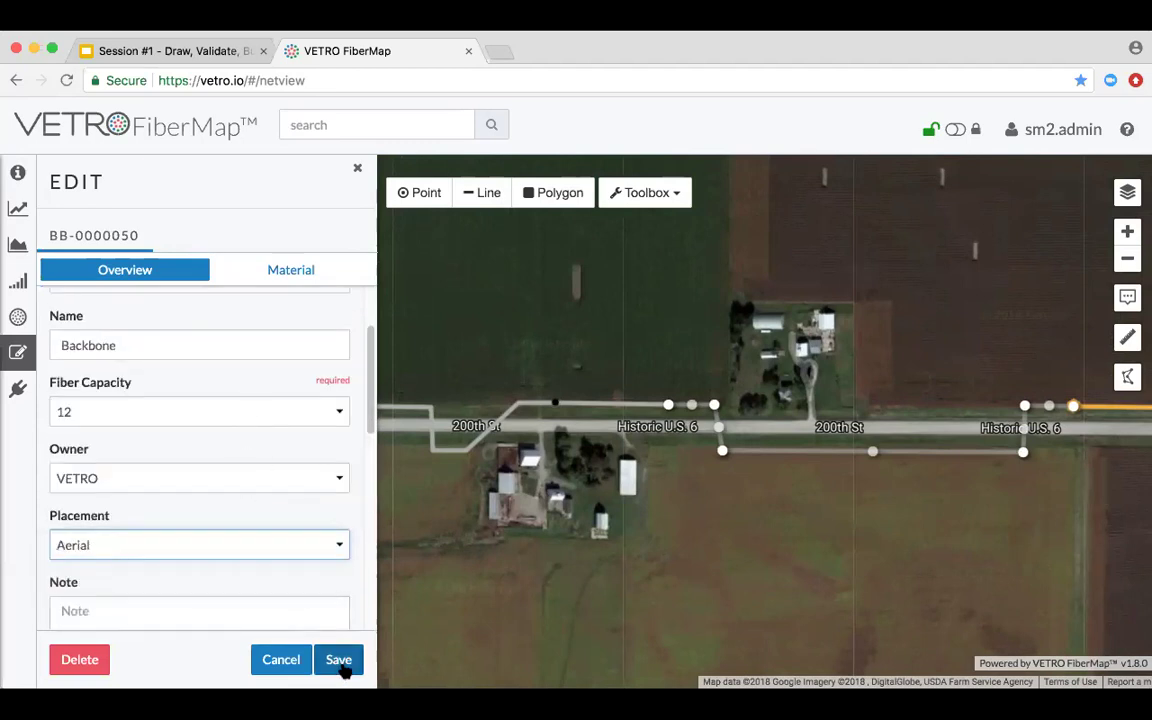
click(338, 661)
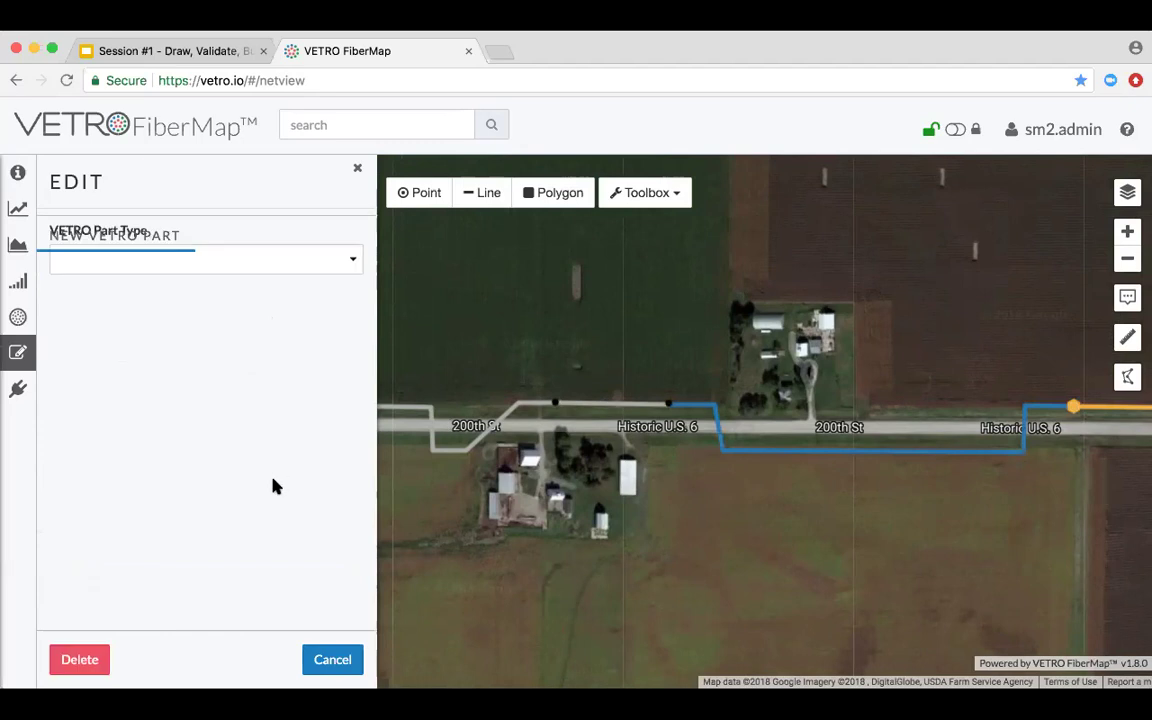
- Set the placement of the backbone segment between the two junctions to Underground and save it
scroll(240, 522, down, 2)
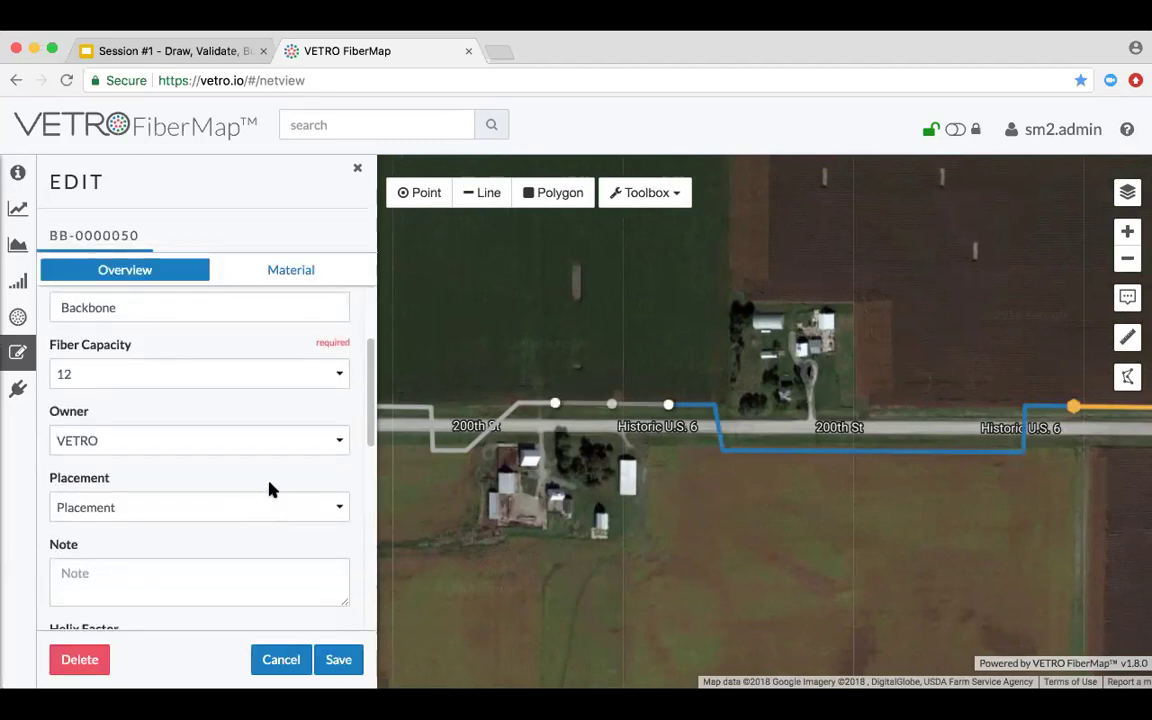
click(270, 510)
click(272, 543)
click(338, 662)
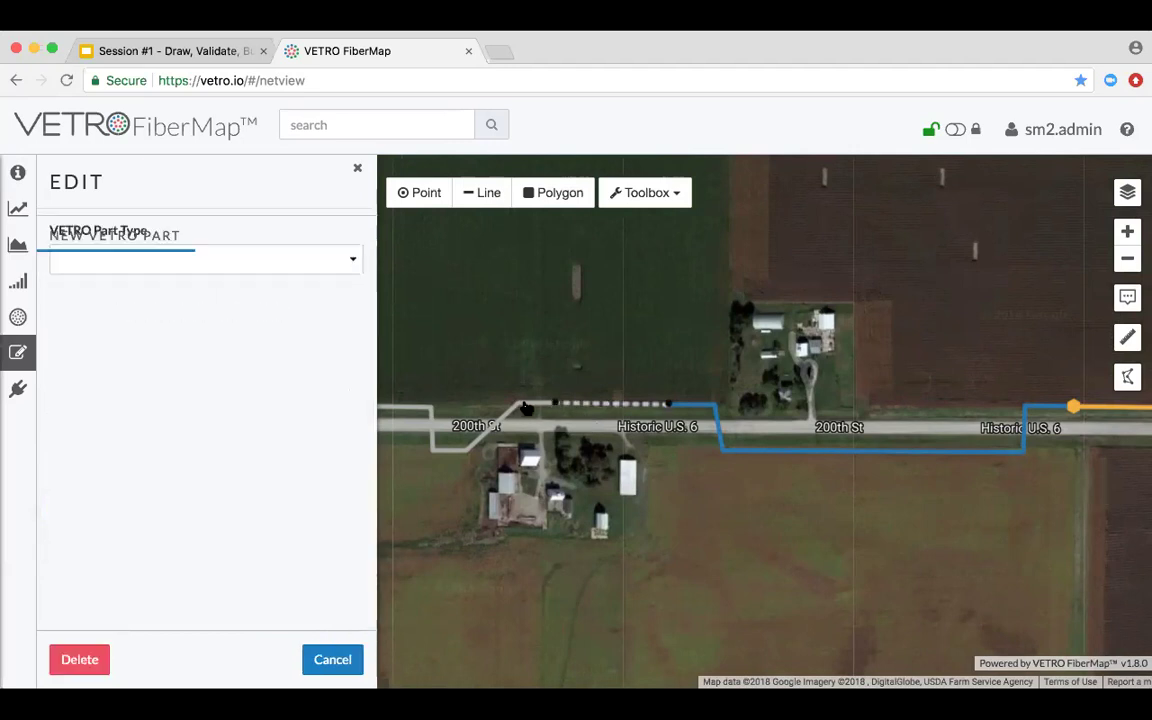
- Set the placement of the backbone segment west of the two junctions to Aerial and save it
scroll(255, 535, down, 3)
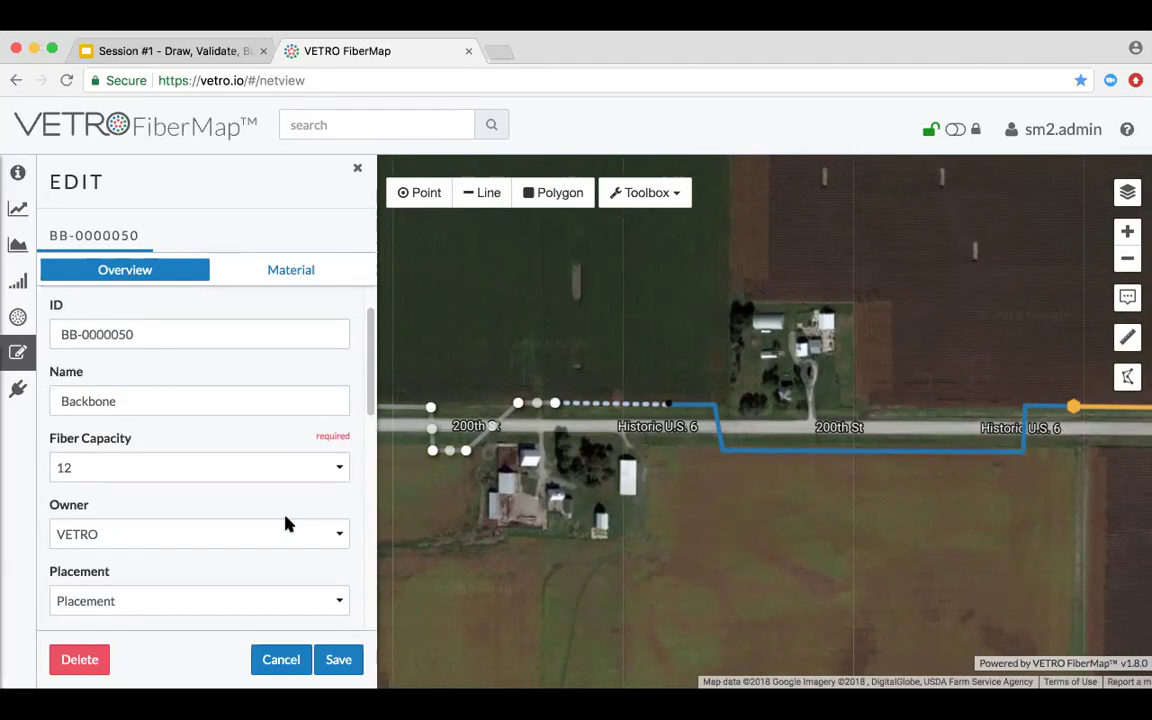
scroll(288, 523, down, 2)
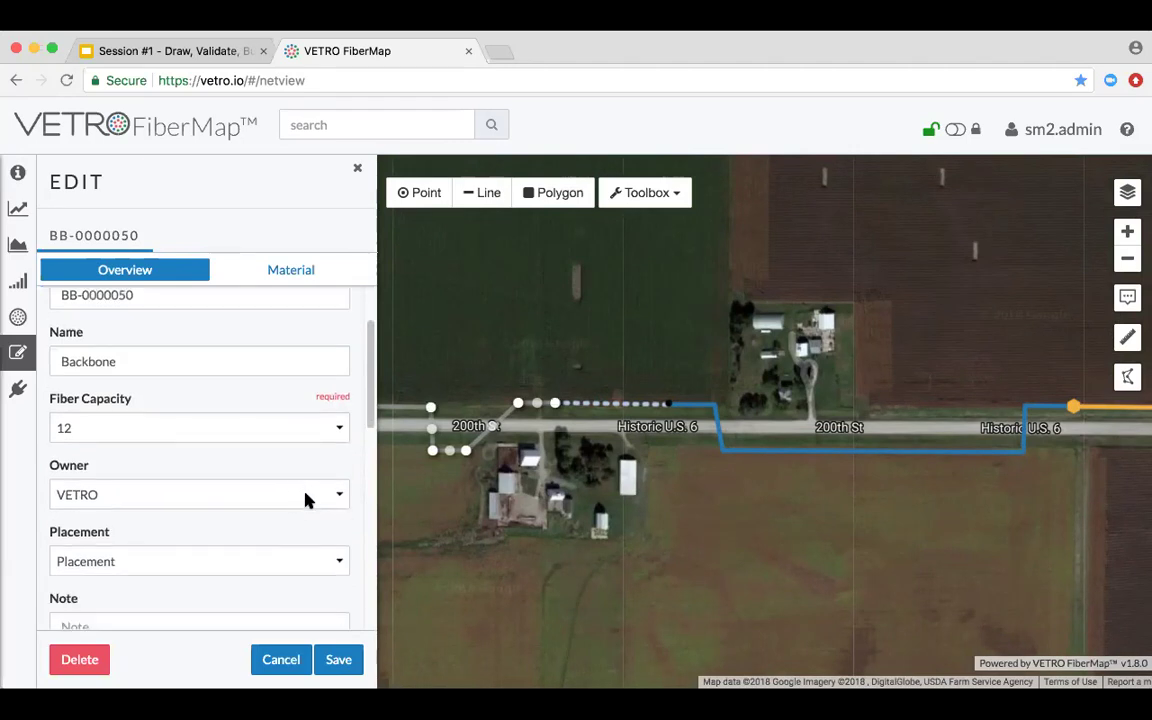
click(291, 551)
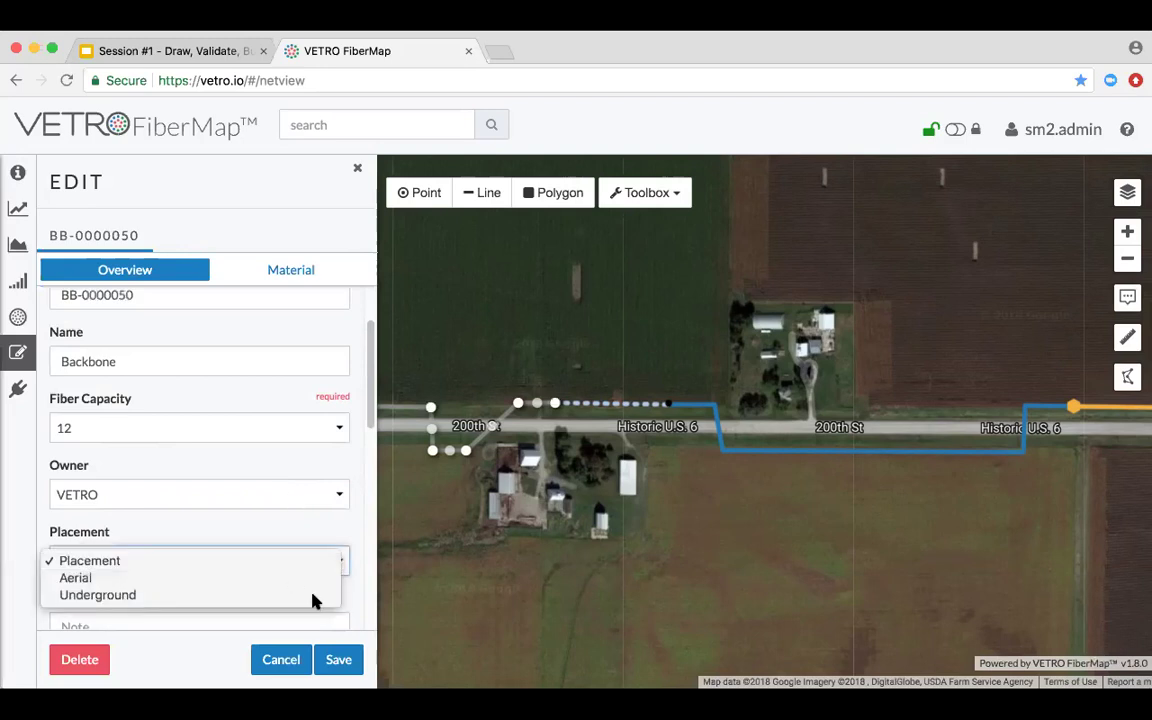
click(300, 577)
click(341, 662)
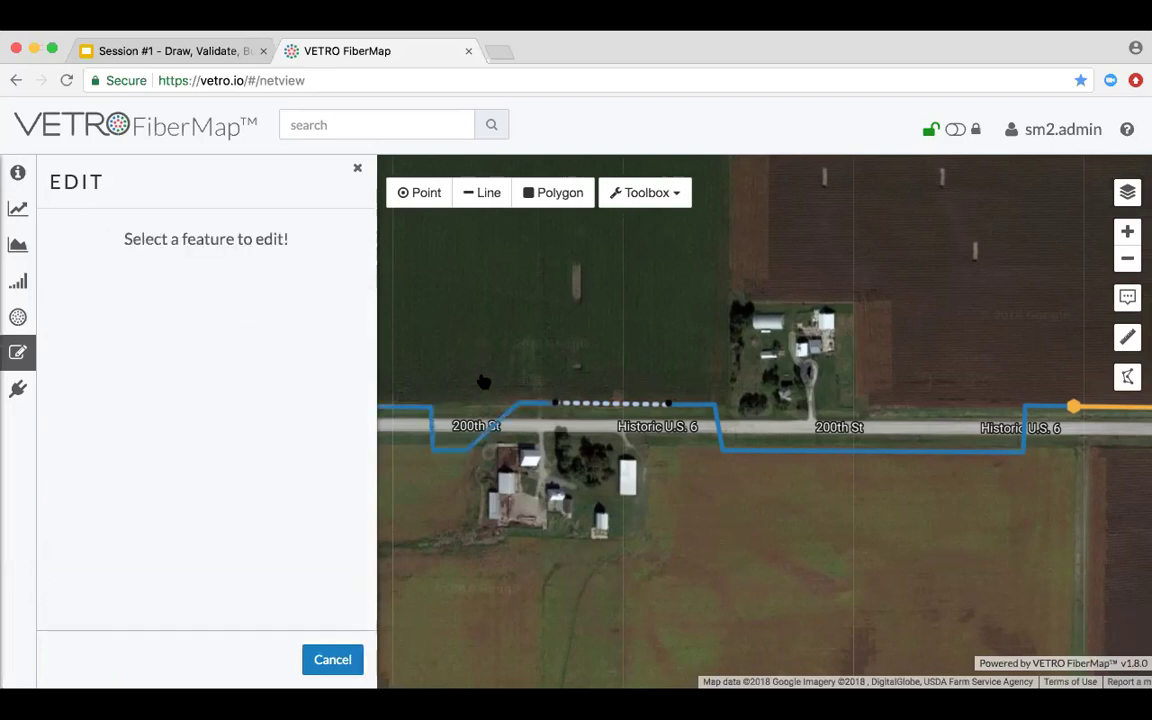
drag(818, 540, 916, 528)
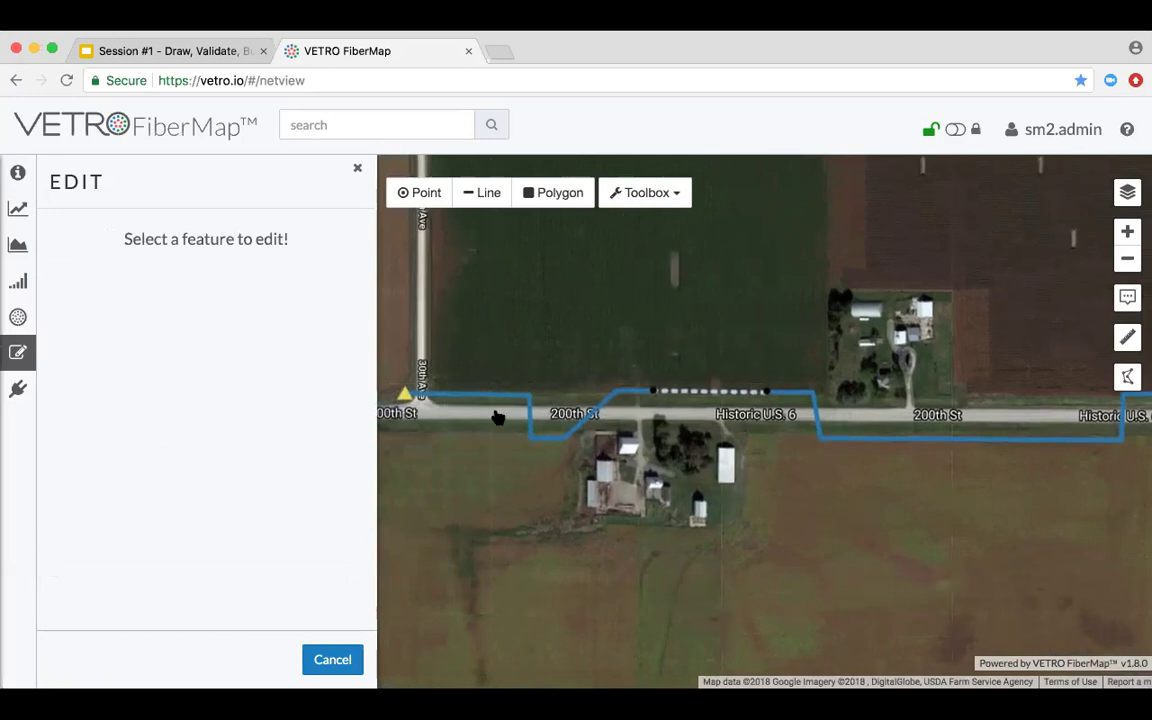
scroll(884, 494, down, 2)
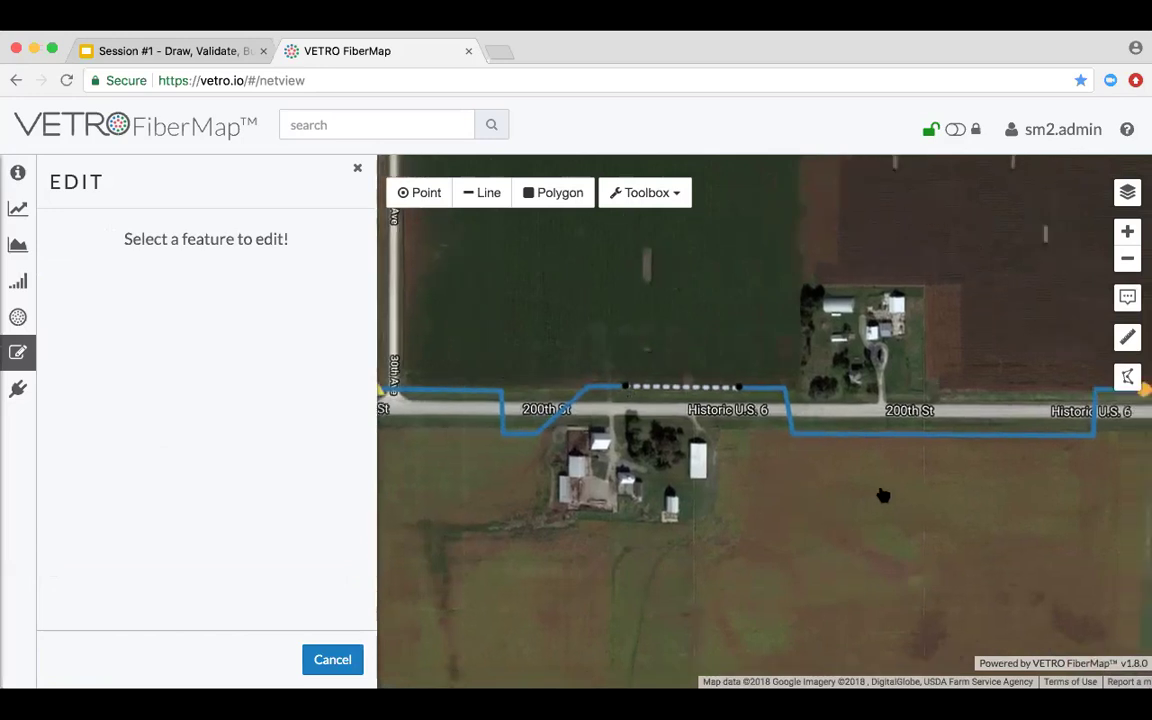
drag(823, 490, 580, 480)
drag(965, 465, 854, 452)
scroll(925, 508, up, 3)
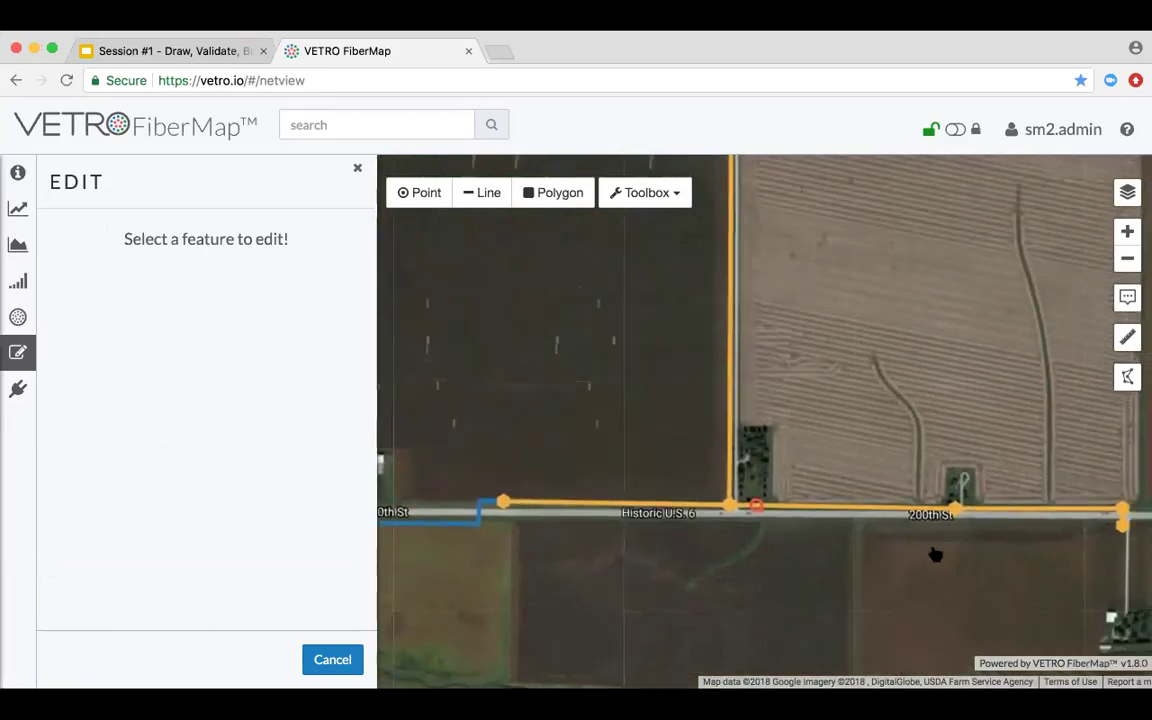
- Inspect the two laterals that meet at the FAT by the farmstead driveway on 200th St
click(957, 511)
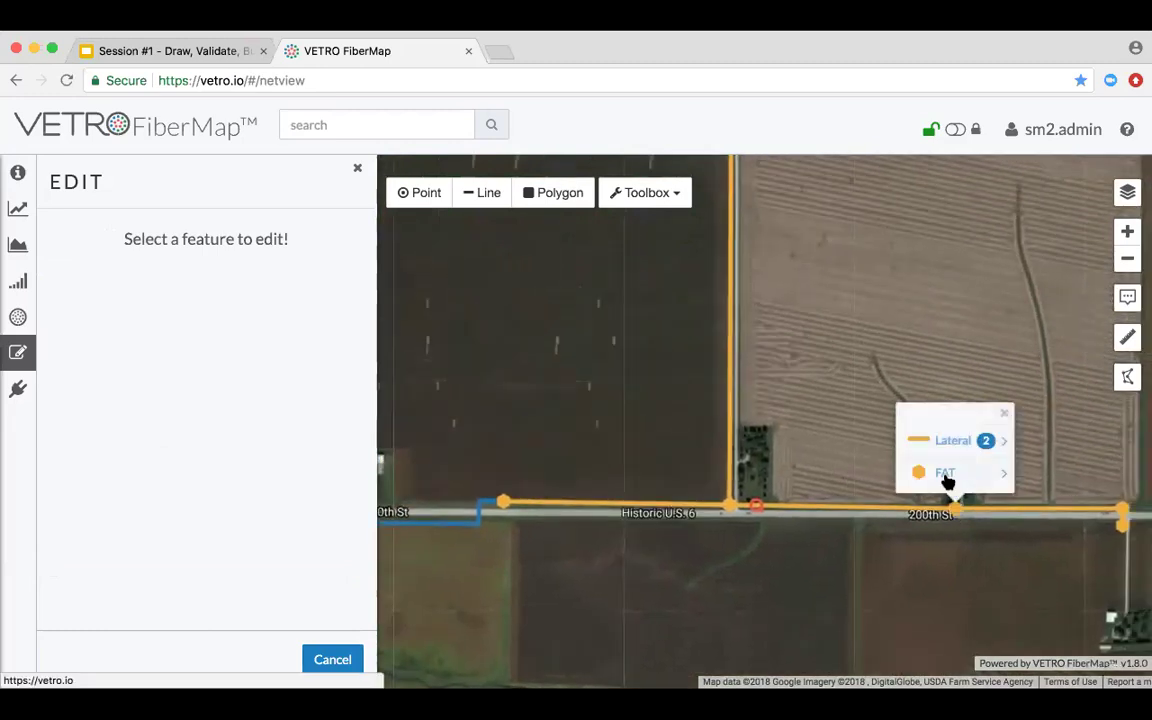
click(910, 513)
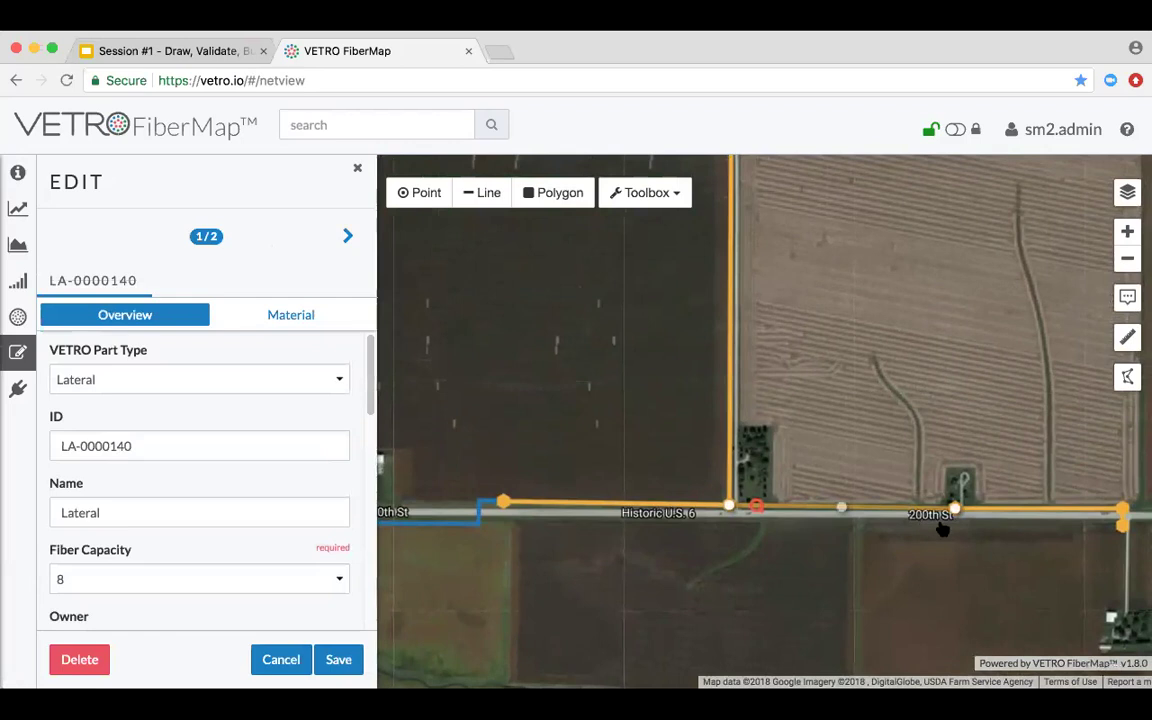
click(908, 494)
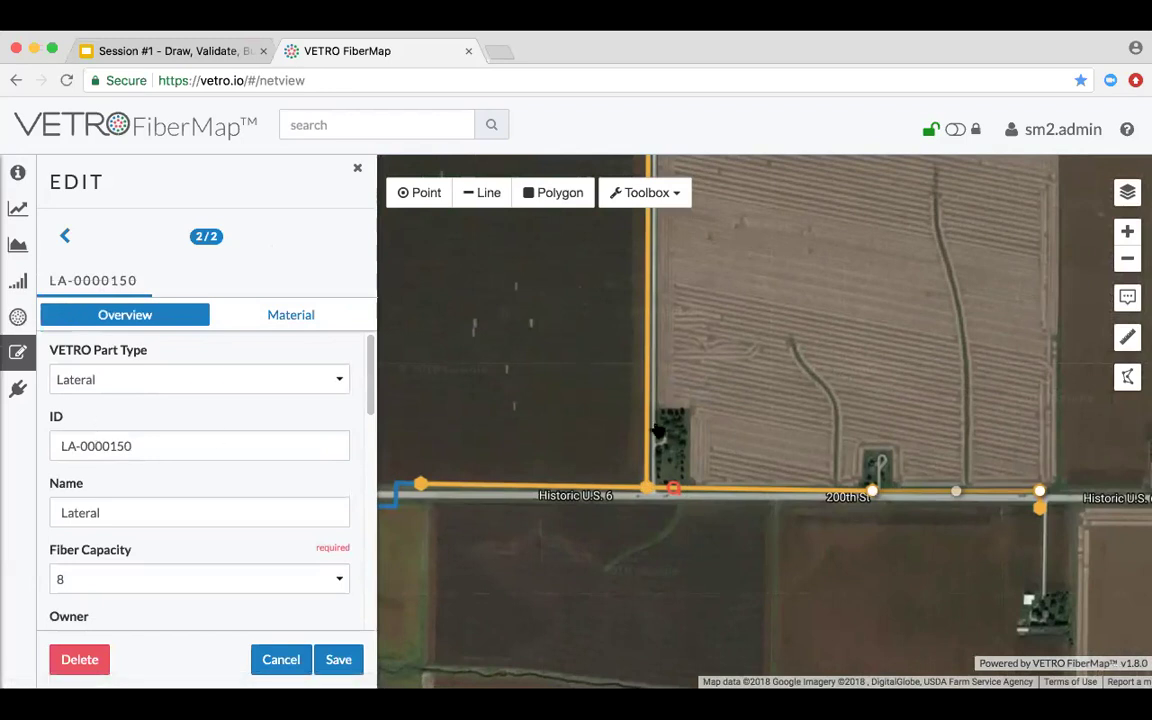
click(771, 489)
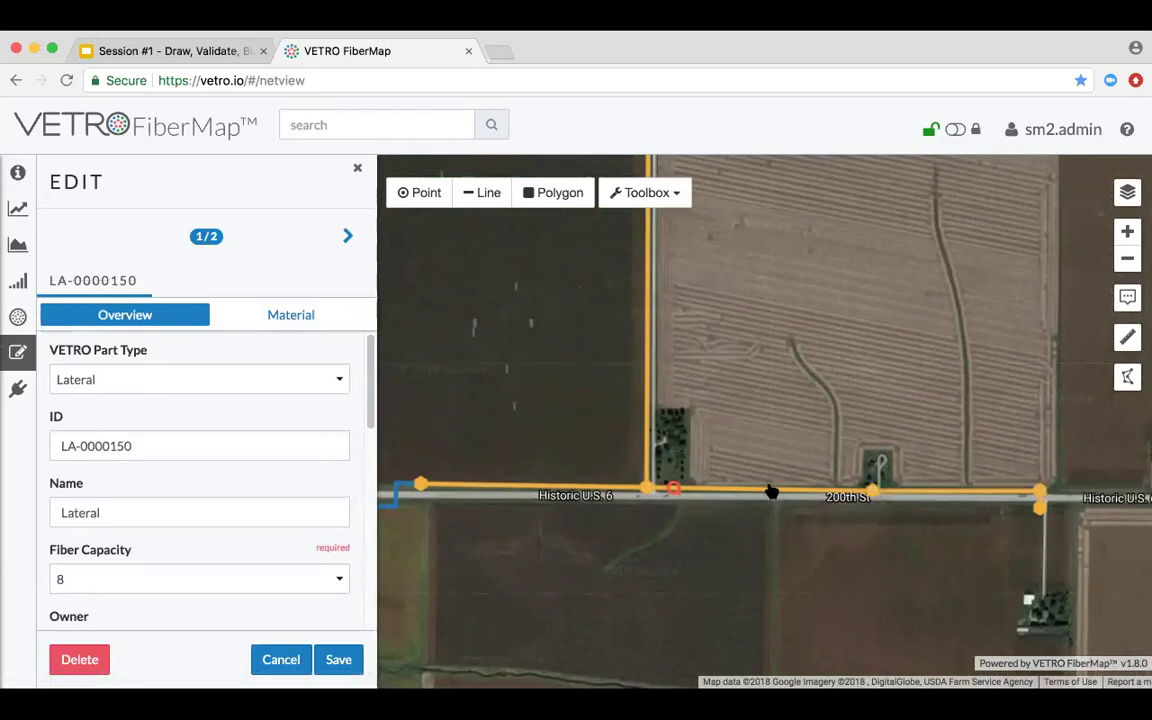
- Examine the splice diagram of the FAT by the farmstead driveway on 200th St, then close the diagram
click(873, 490)
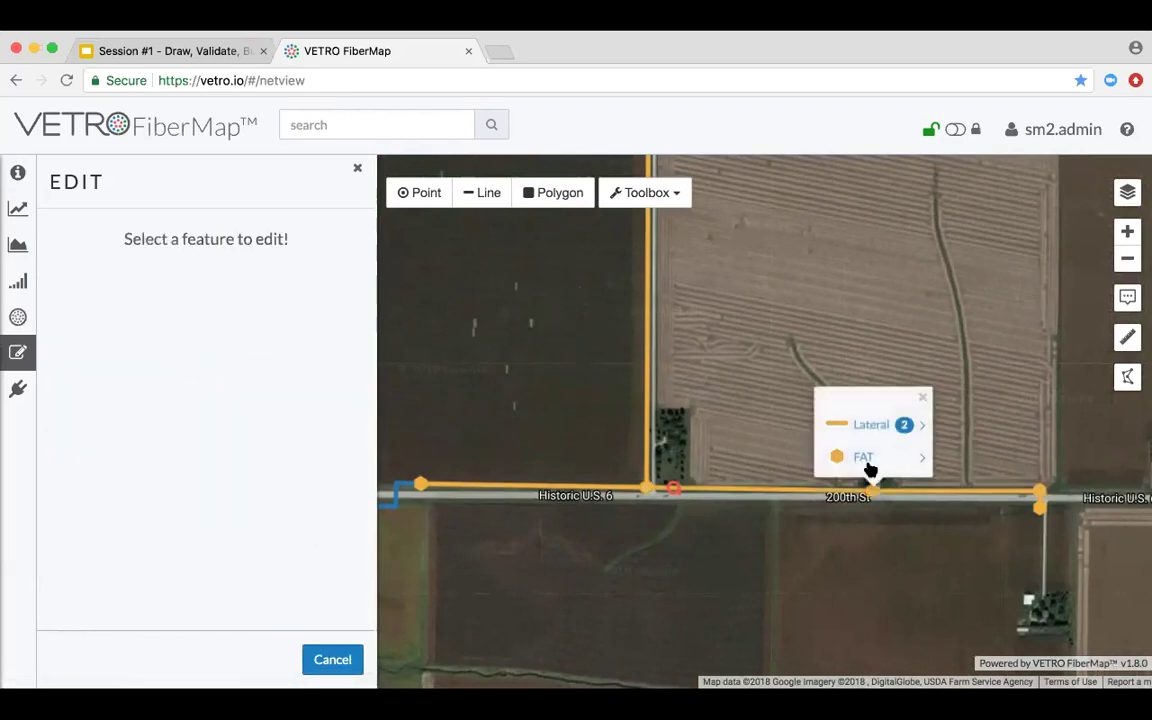
click(866, 460)
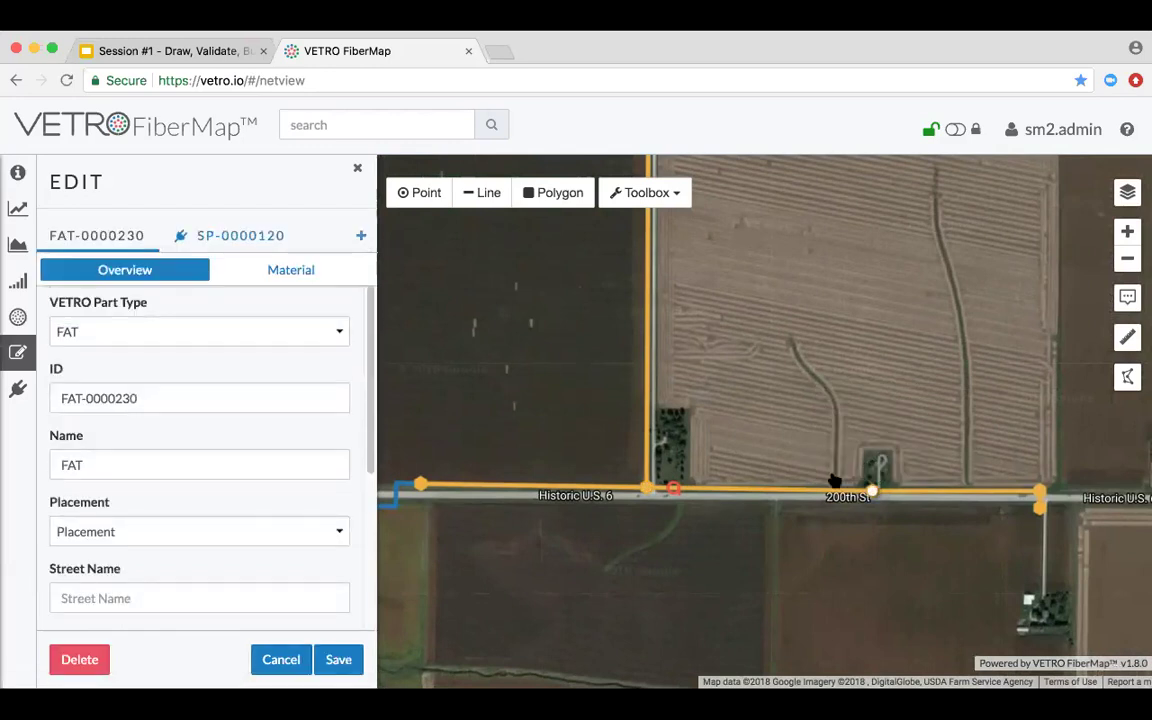
scroll(290, 540, down, 4)
click(289, 578)
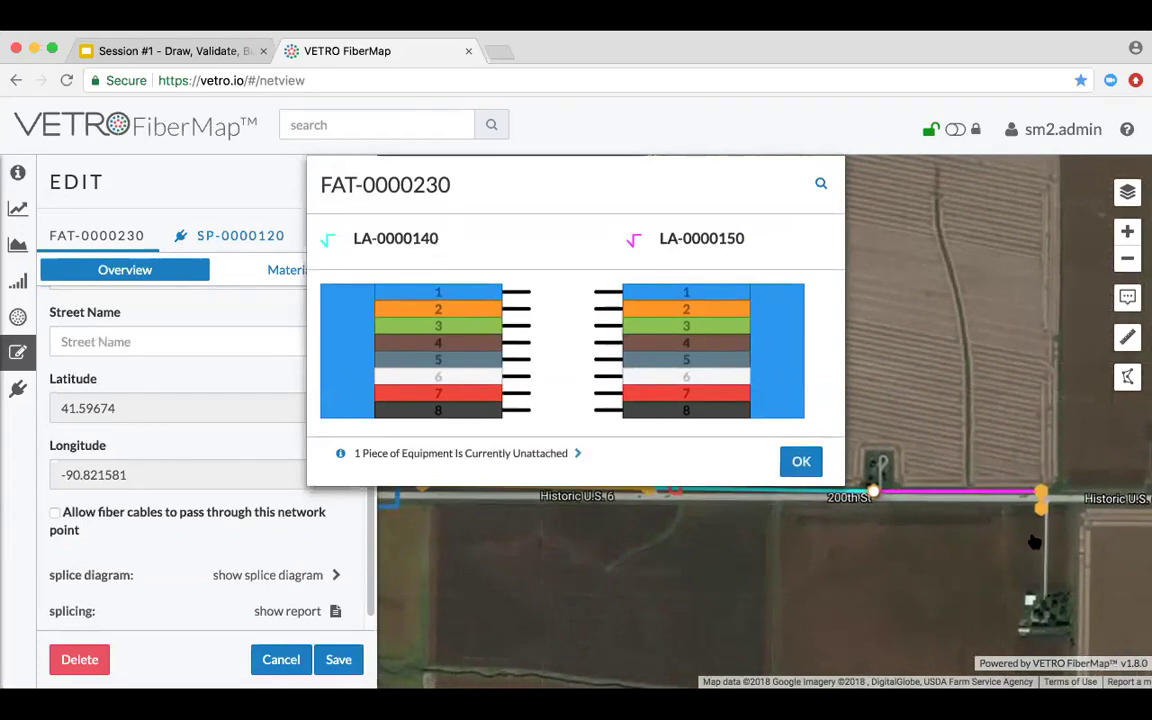
click(801, 461)
- Inspect the properties of the west and north laterals that meet at the corner FAT, including ID and fiber capacity
drag(694, 551, 647, 476)
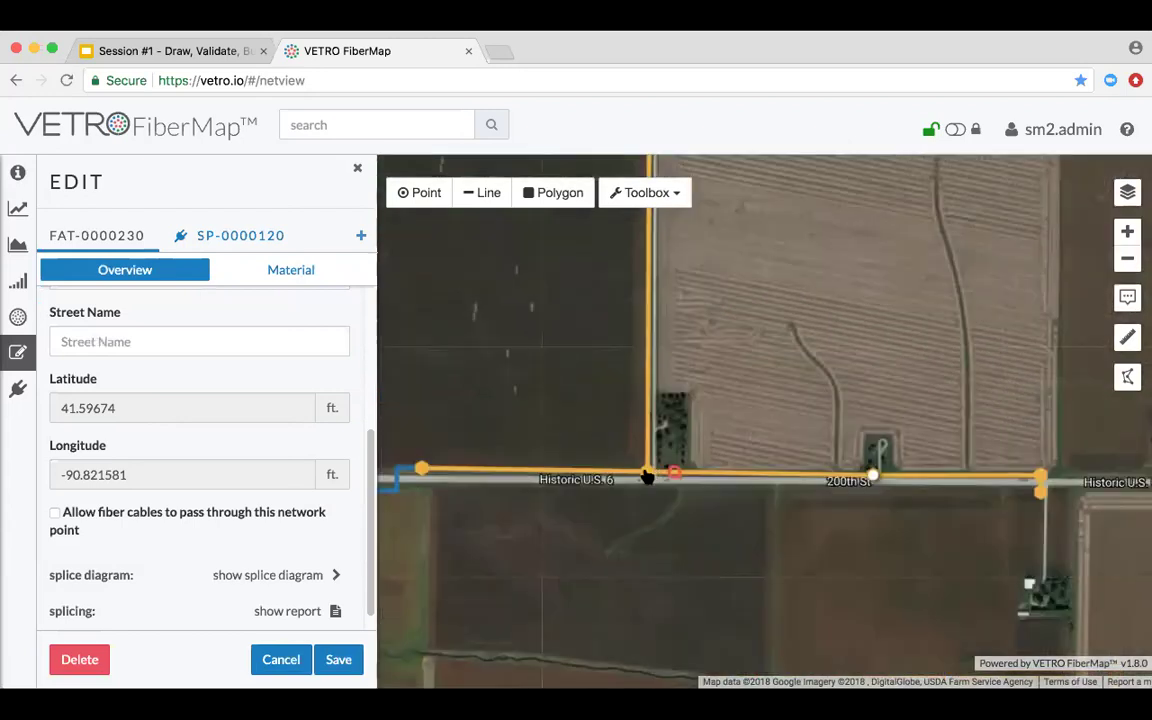
click(635, 471)
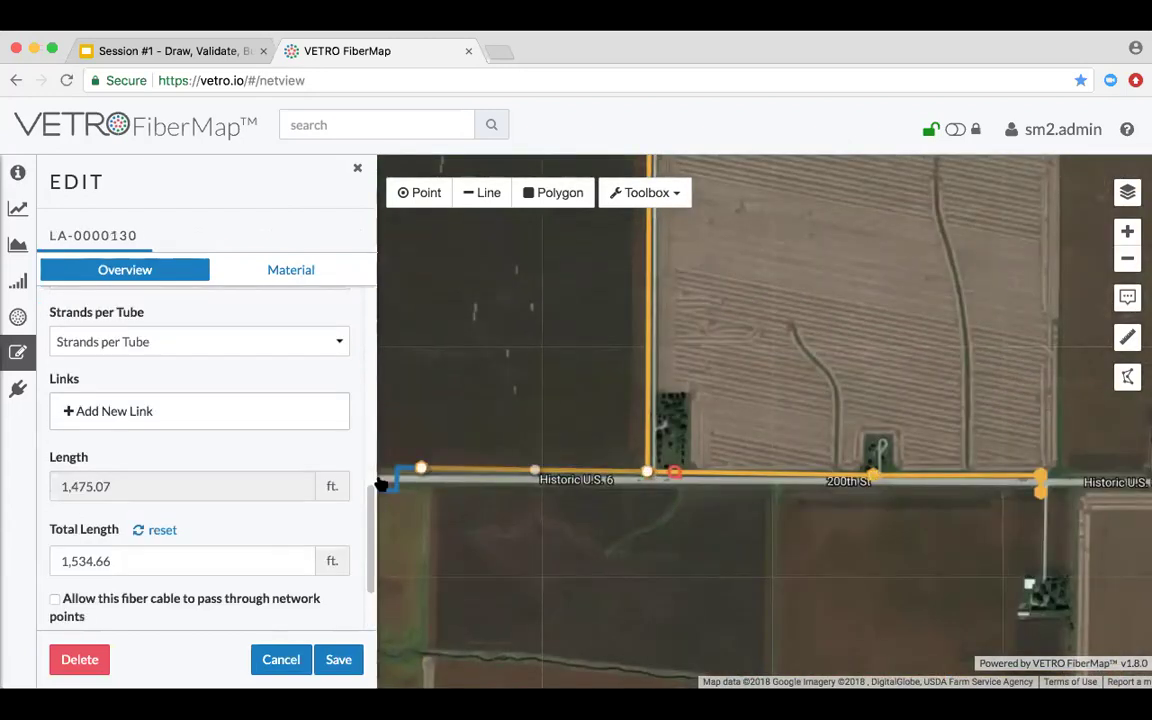
scroll(315, 502, up, 3)
scroll(315, 502, up, 5)
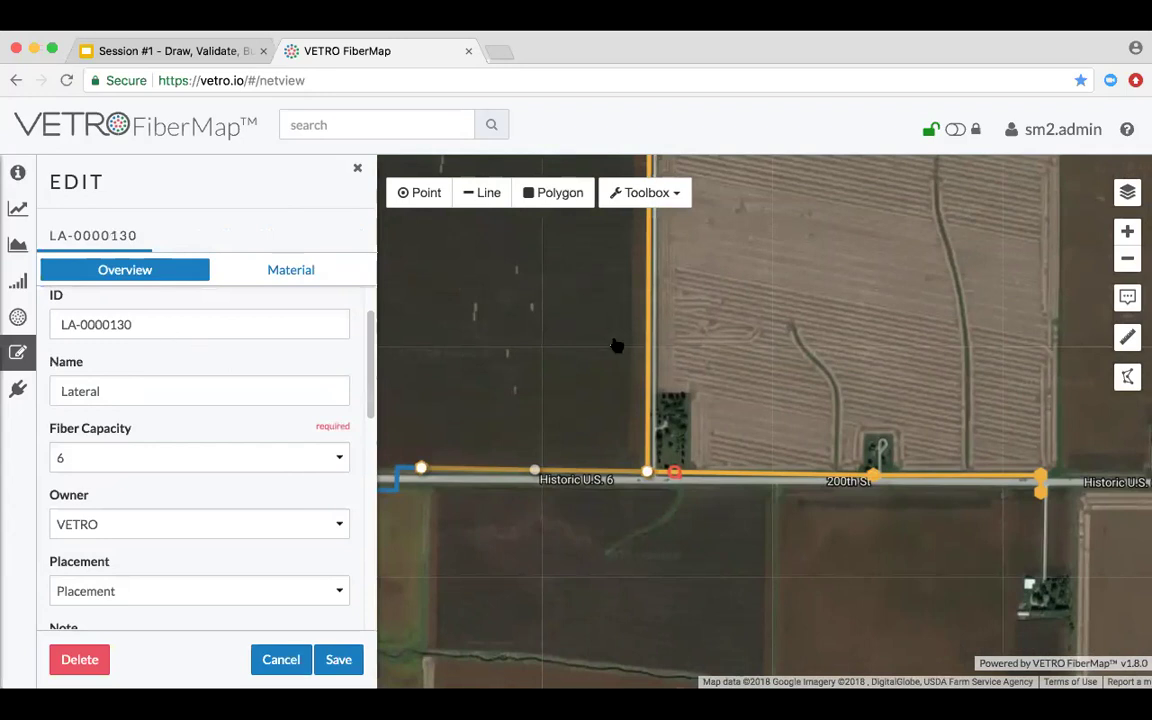
click(648, 410)
scroll(180, 432, down, 5)
scroll(185, 435, up, 10)
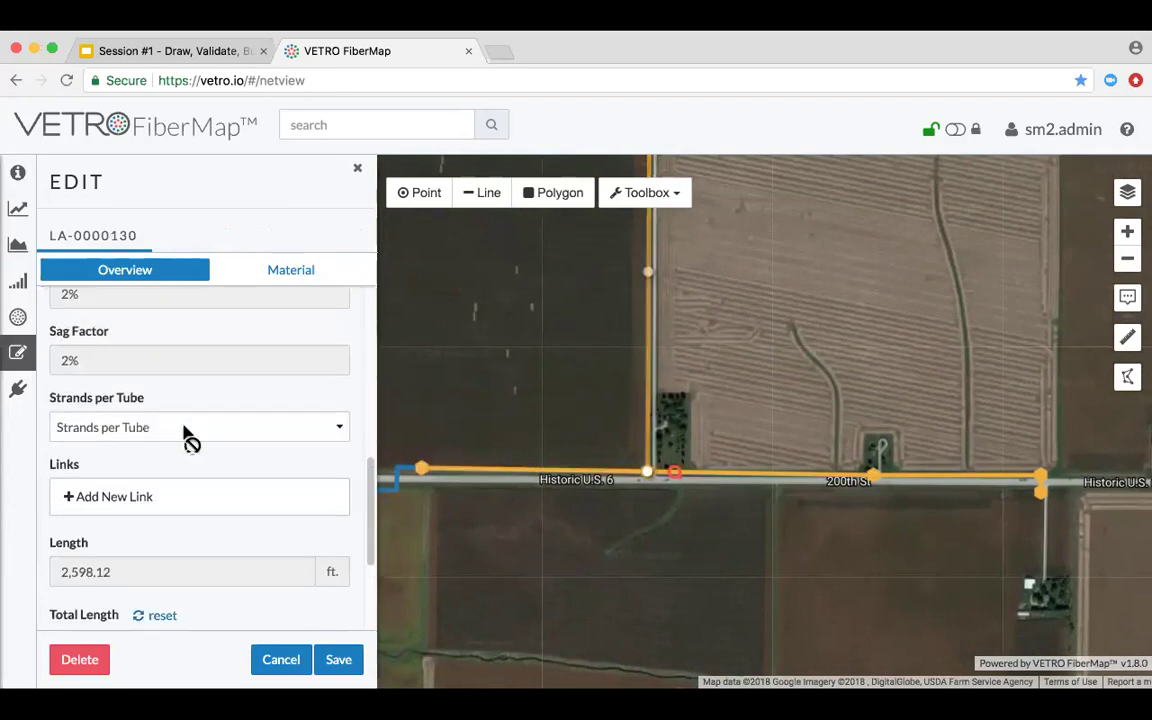
- Open the corner FAT's splice diagram and move it clear of the highlighted lateral segments to examine the splices
click(650, 487)
click(650, 477)
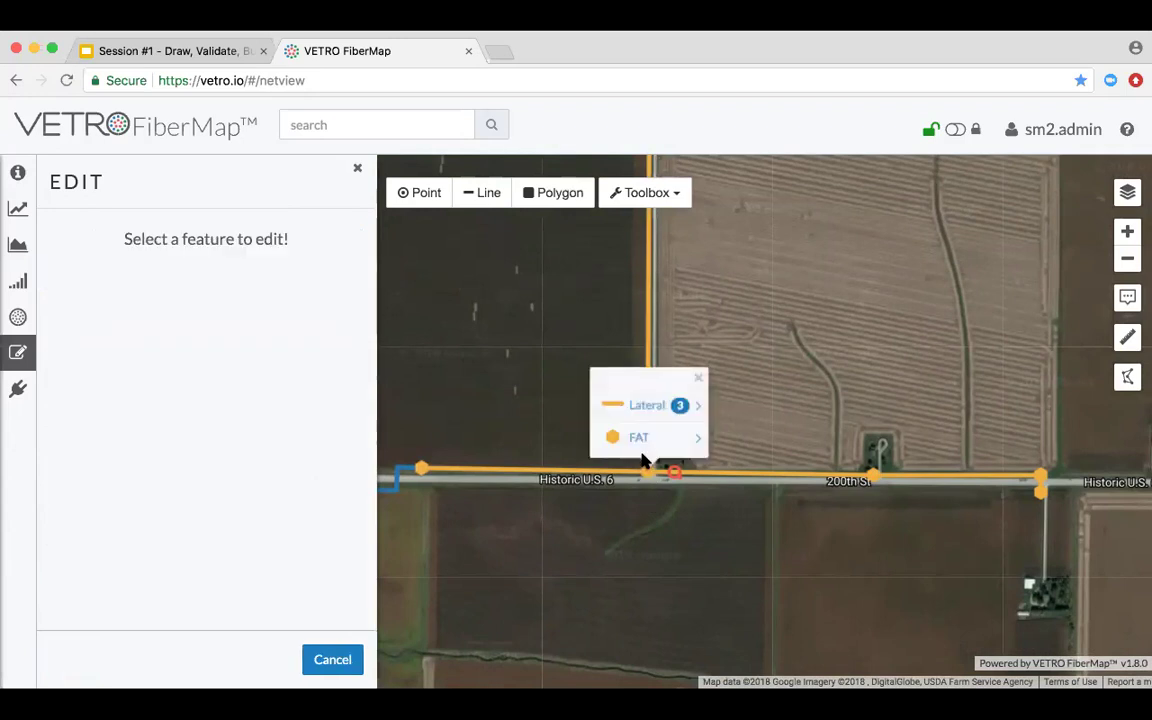
click(638, 442)
scroll(248, 543, down, 5)
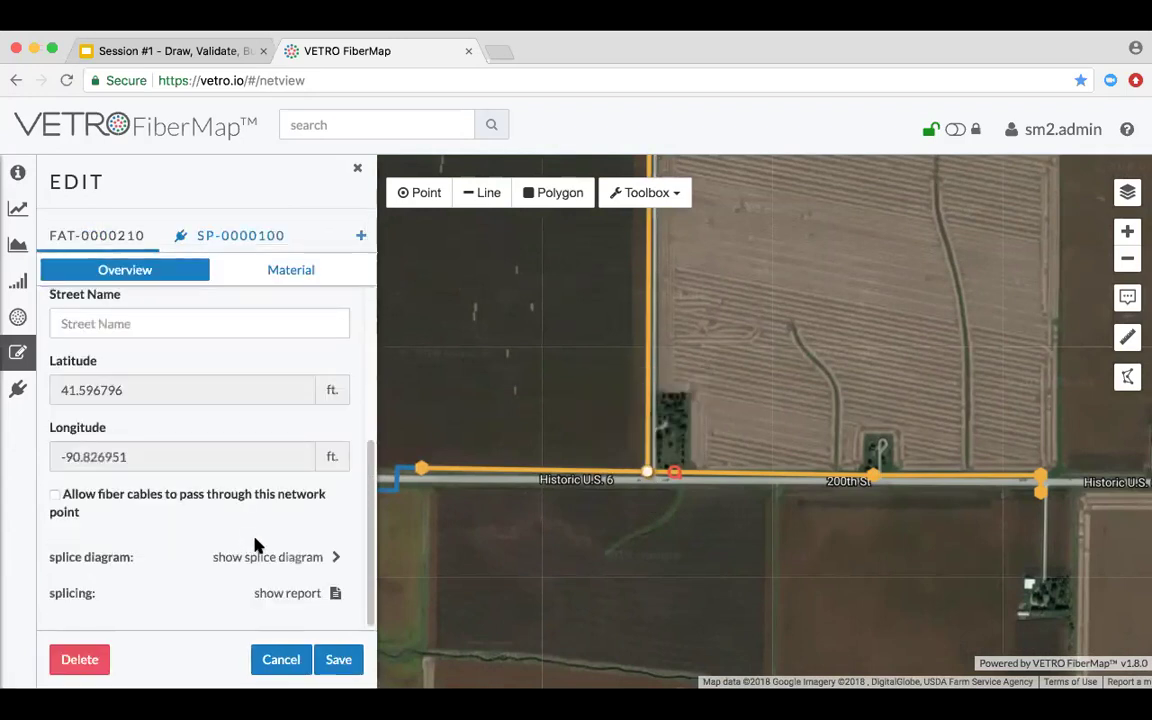
click(267, 557)
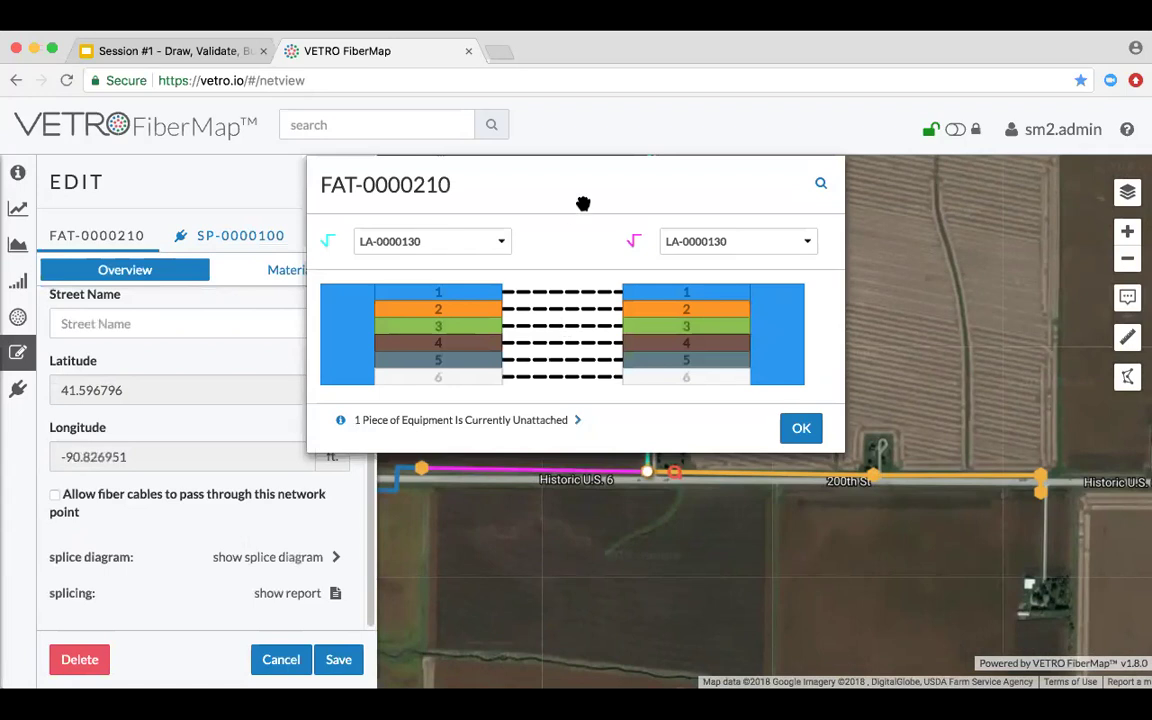
drag(550, 193, 228, 370)
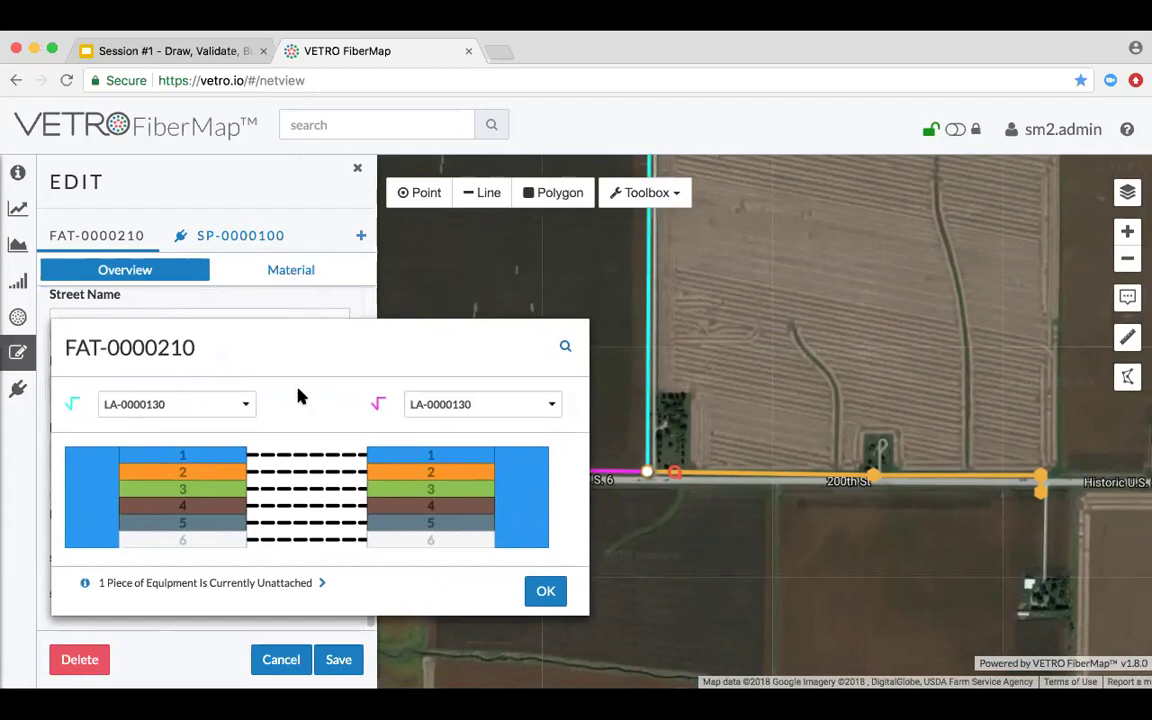
- Break the strand 2 splice in the corner FAT and attach splitter SP-0000100 to the incoming strand 2
click(331, 476)
click(338, 485)
click(268, 476)
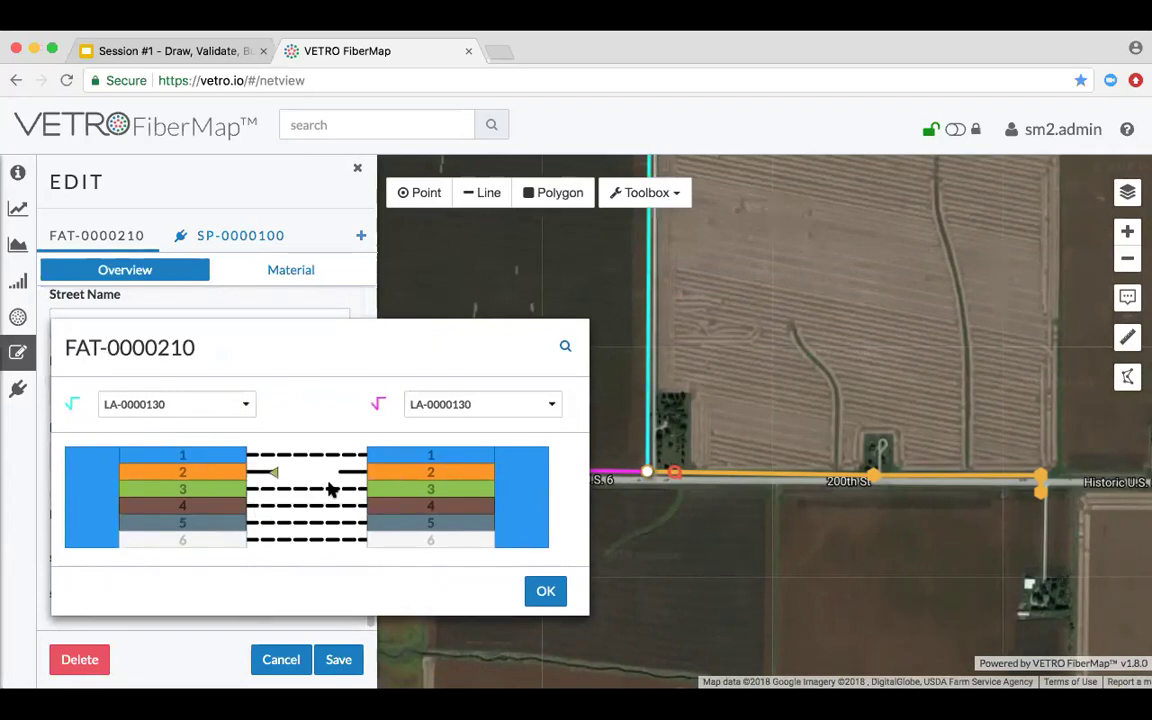
- Break the strand 3 splice, connect the outgoing strand 3 to port 1 of splitter SP-0000100, and close the splice diagram
click(331, 490)
click(358, 505)
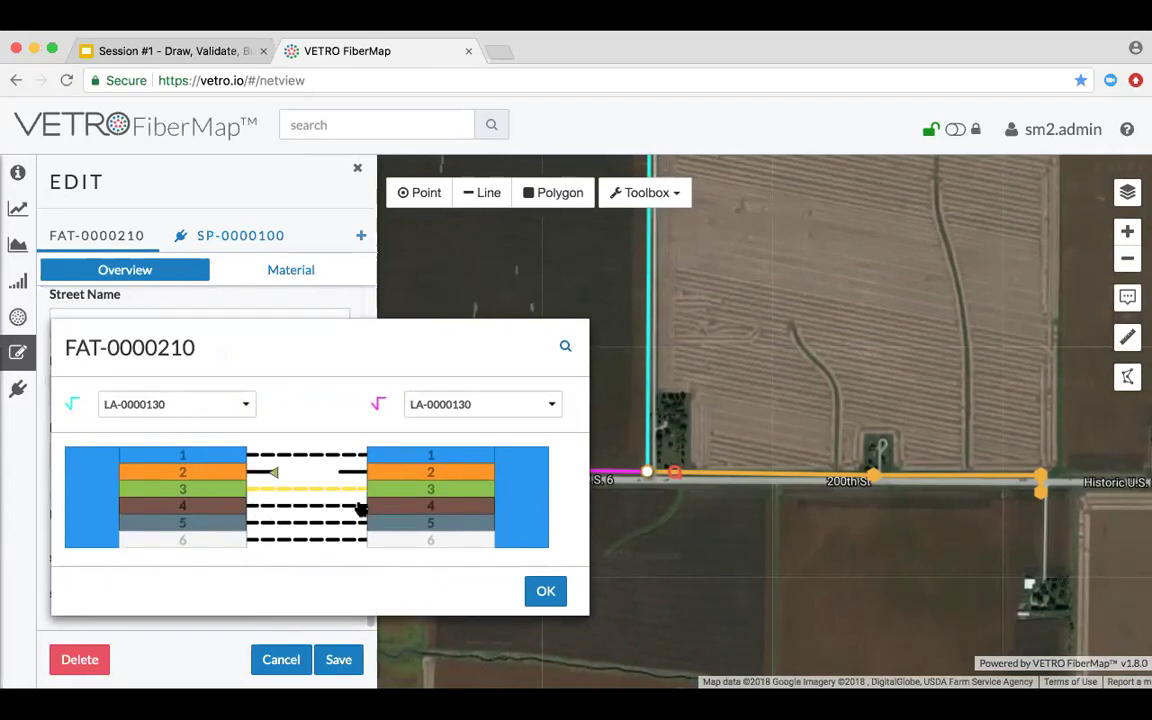
drag(338, 488, 276, 471)
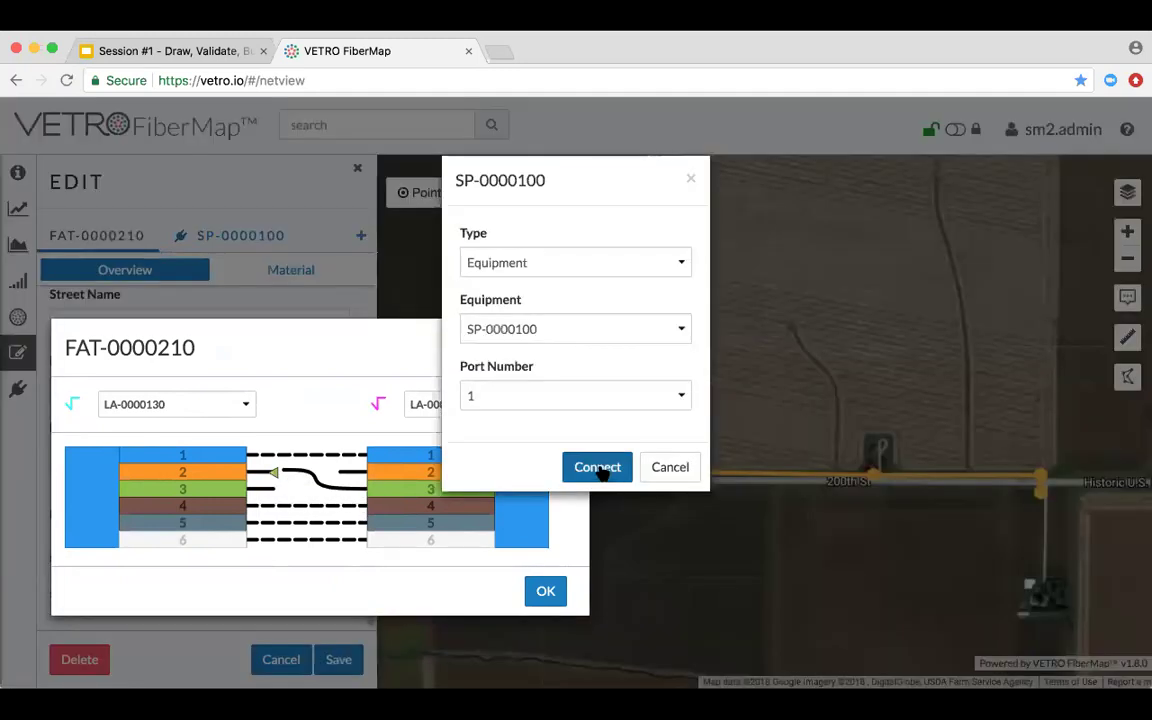
click(597, 467)
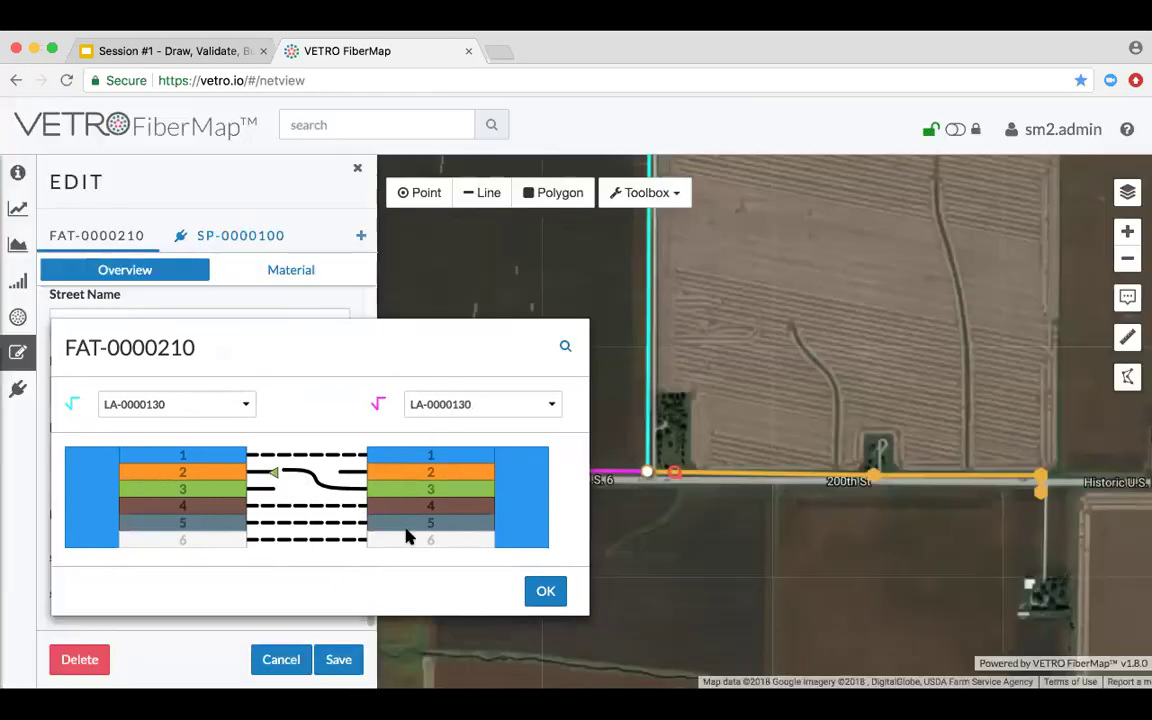
click(563, 591)
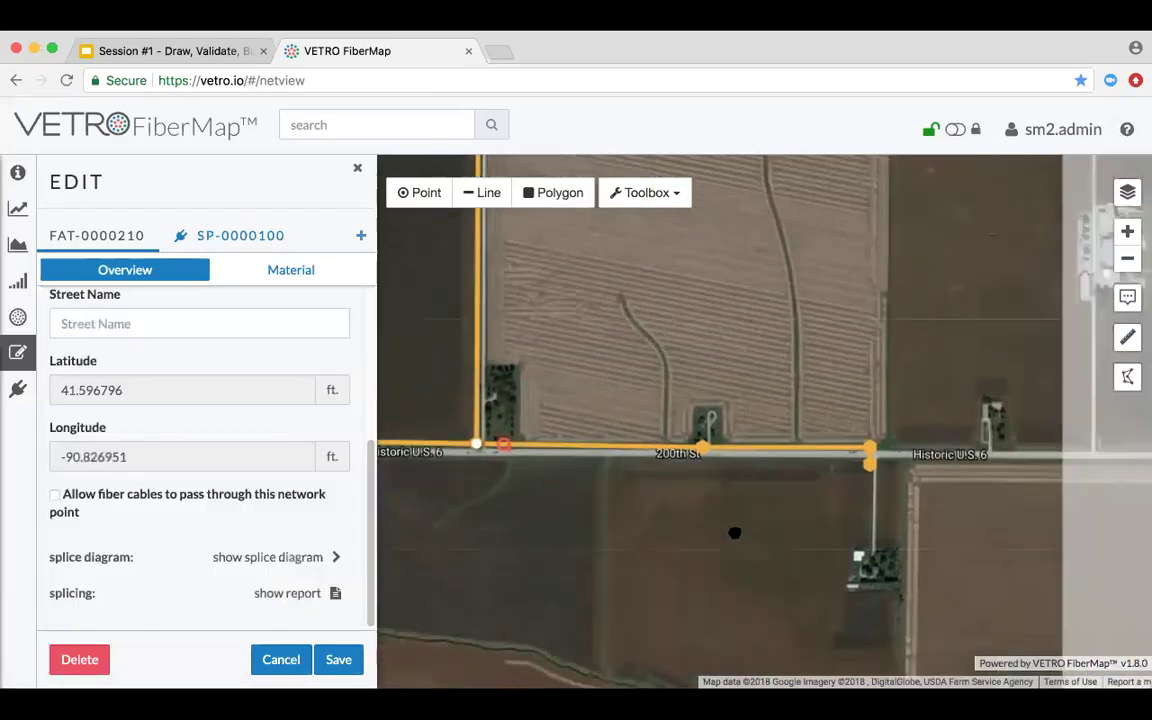
- Place a new FAT on the north-south lateral, north of the corner FAT, and save it
click(428, 193)
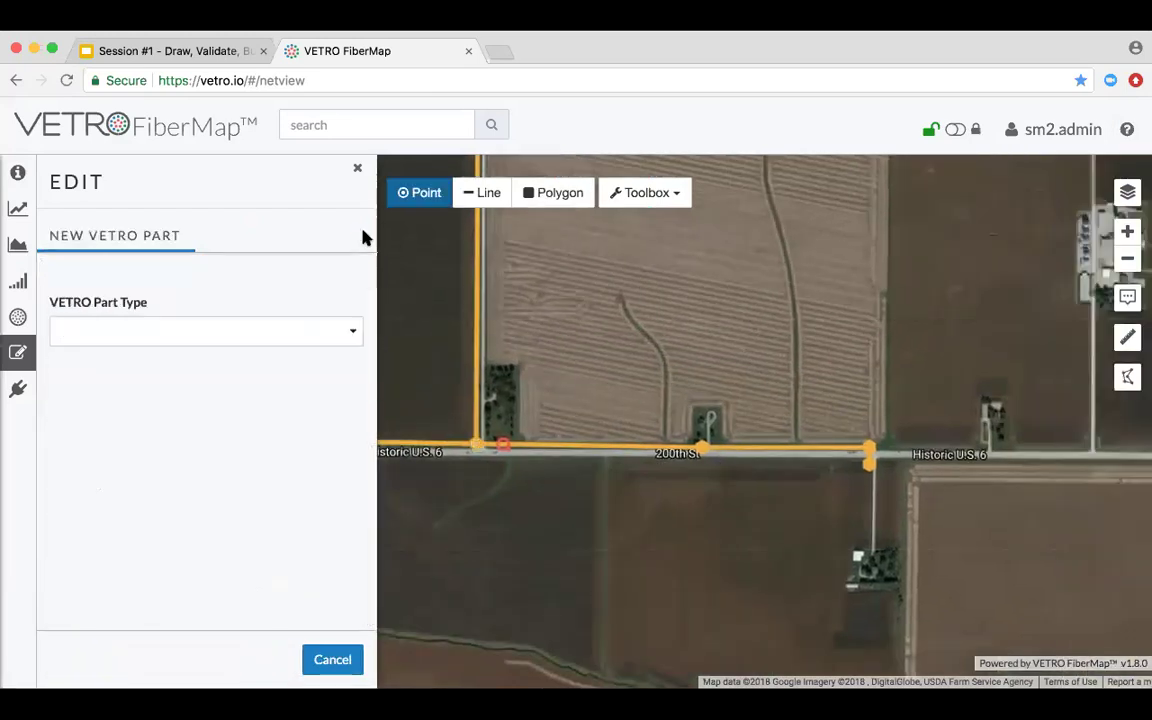
click(290, 295)
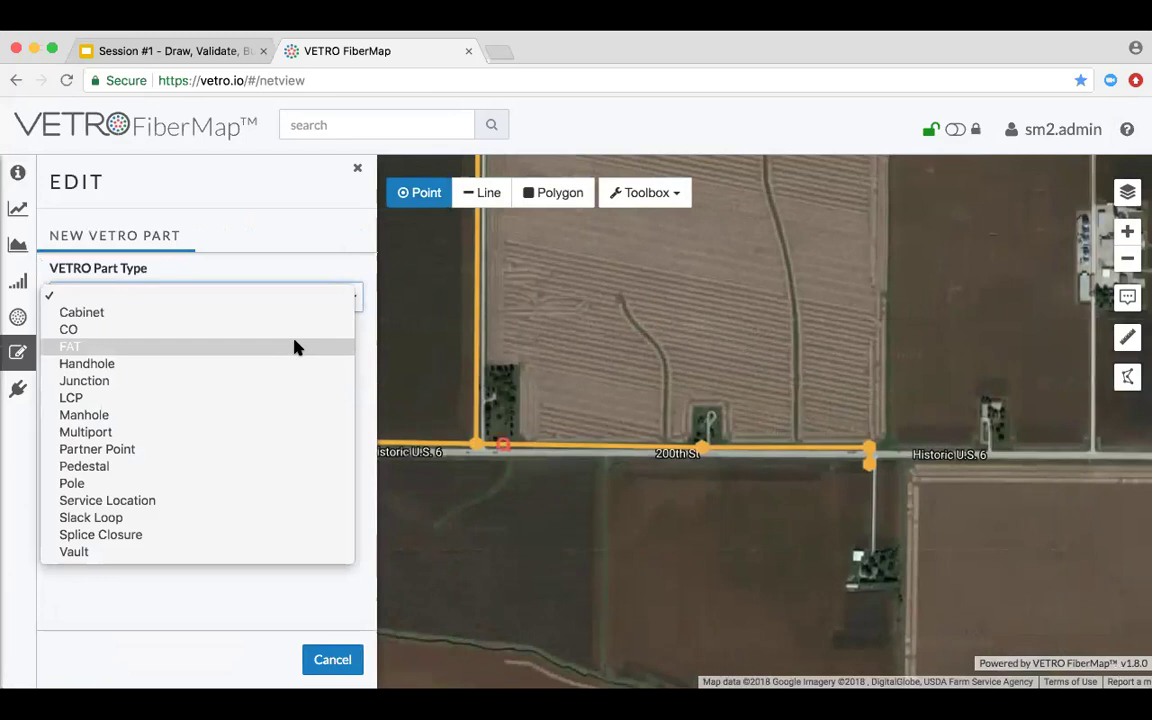
click(497, 277)
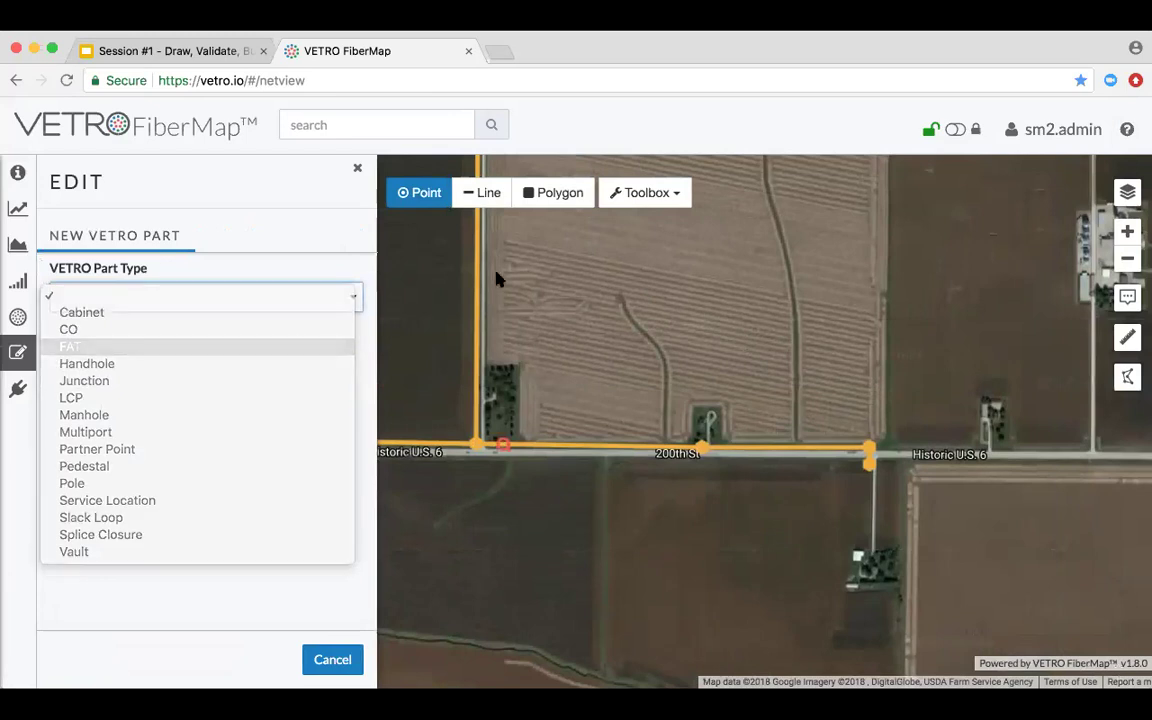
click(478, 252)
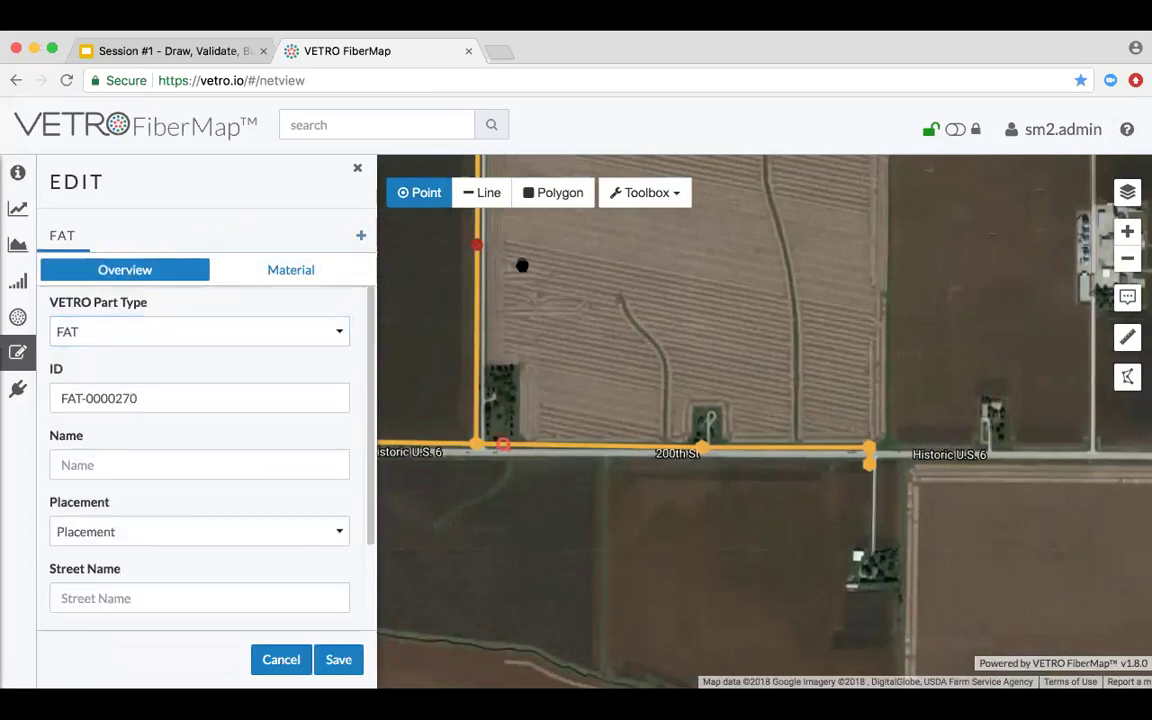
drag(522, 262, 638, 337)
click(341, 659)
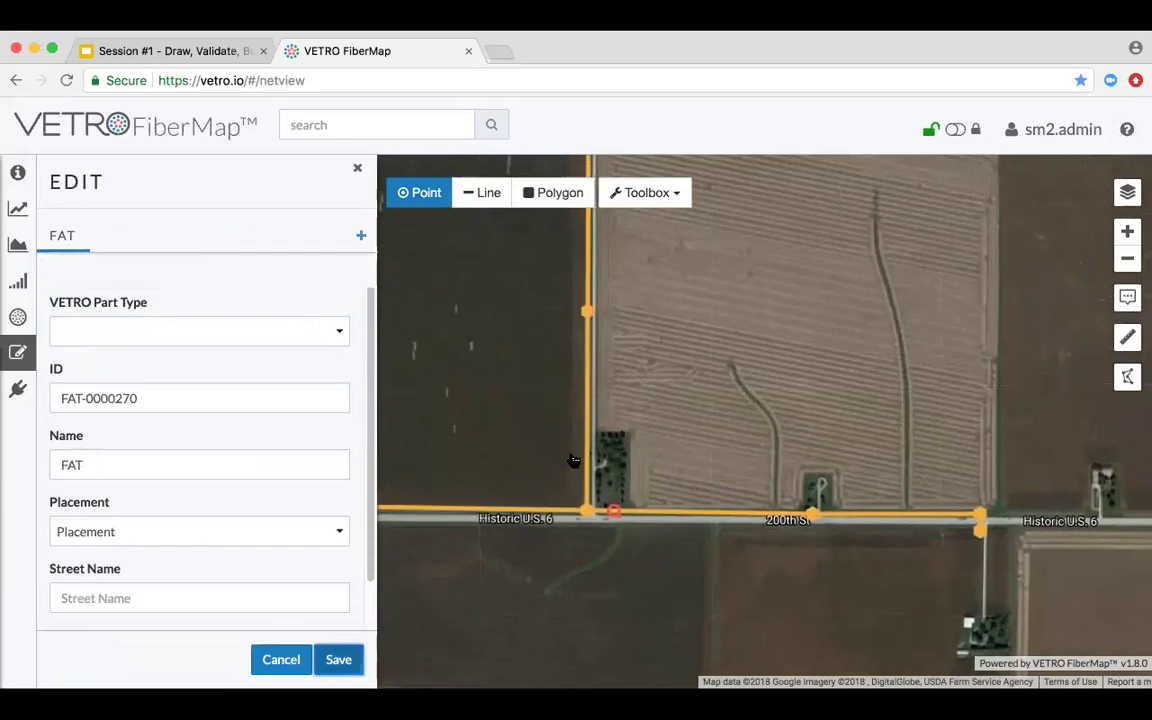
- Allow the north-south lateral LA-0000130 to pass through network points and save it
click(588, 385)
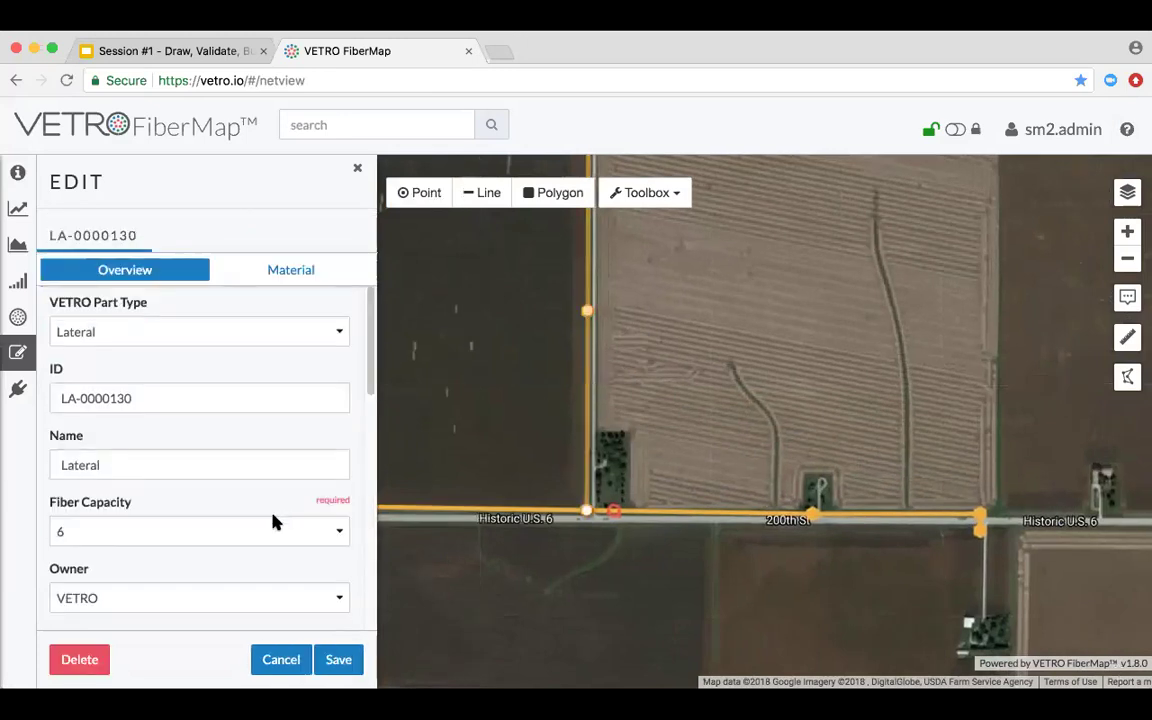
scroll(233, 507, down, 5)
scroll(233, 507, down, 2)
click(154, 502)
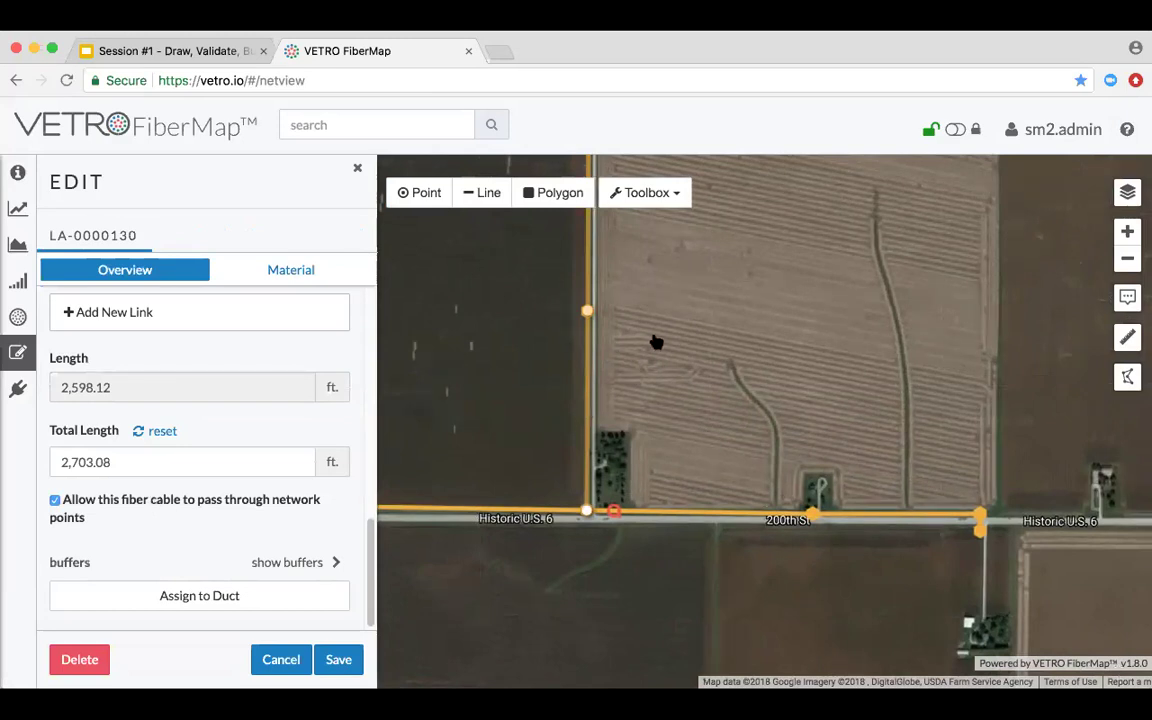
drag(600, 336, 648, 430)
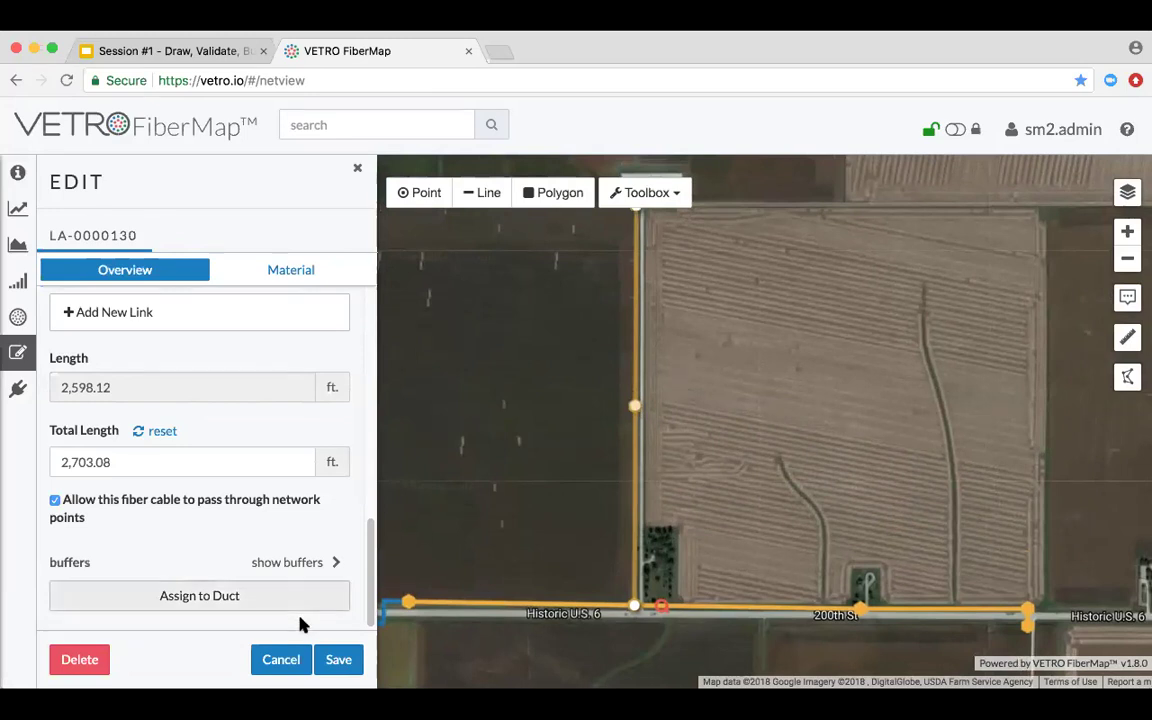
click(336, 659)
- Build the current plan and check the splice diagram of the new FAT on the north-south lateral
click(627, 195)
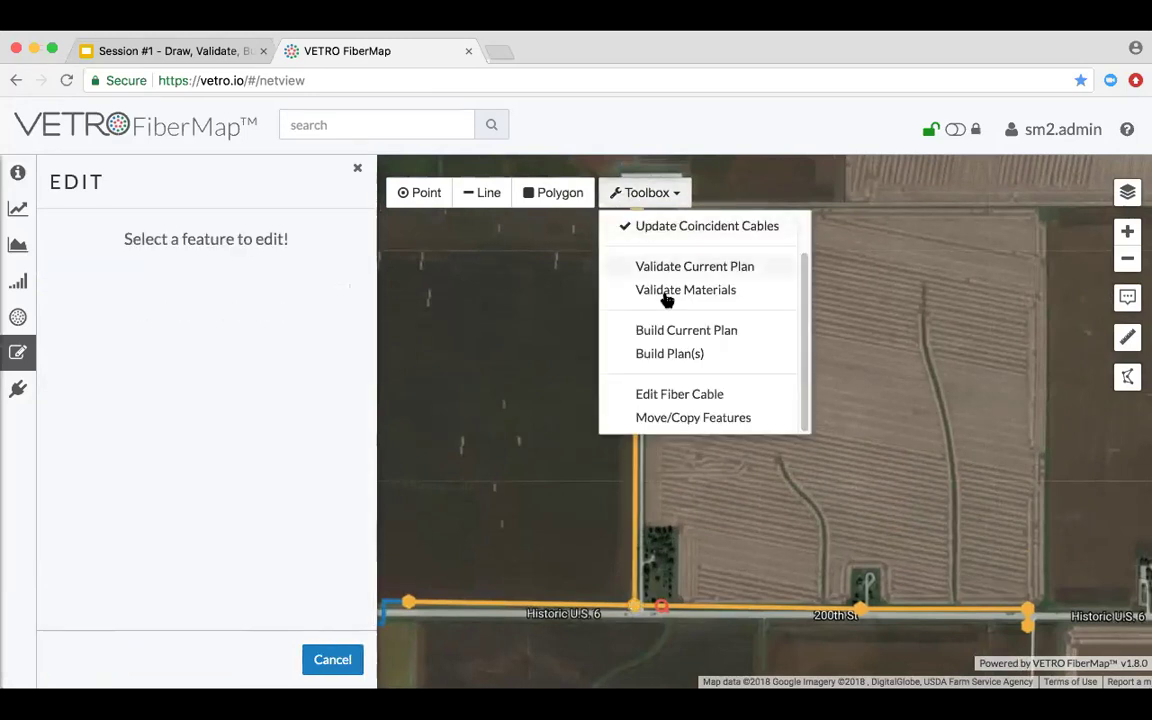
click(708, 333)
click(637, 410)
click(636, 378)
scroll(240, 520, down, 5)
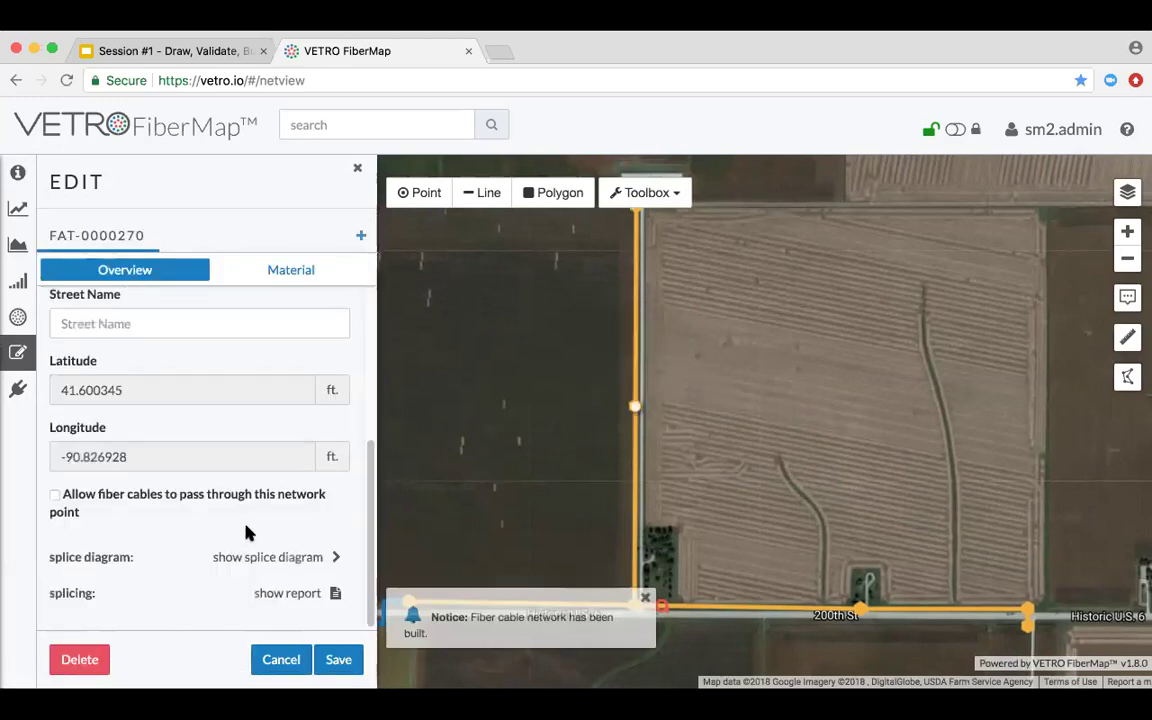
click(282, 561)
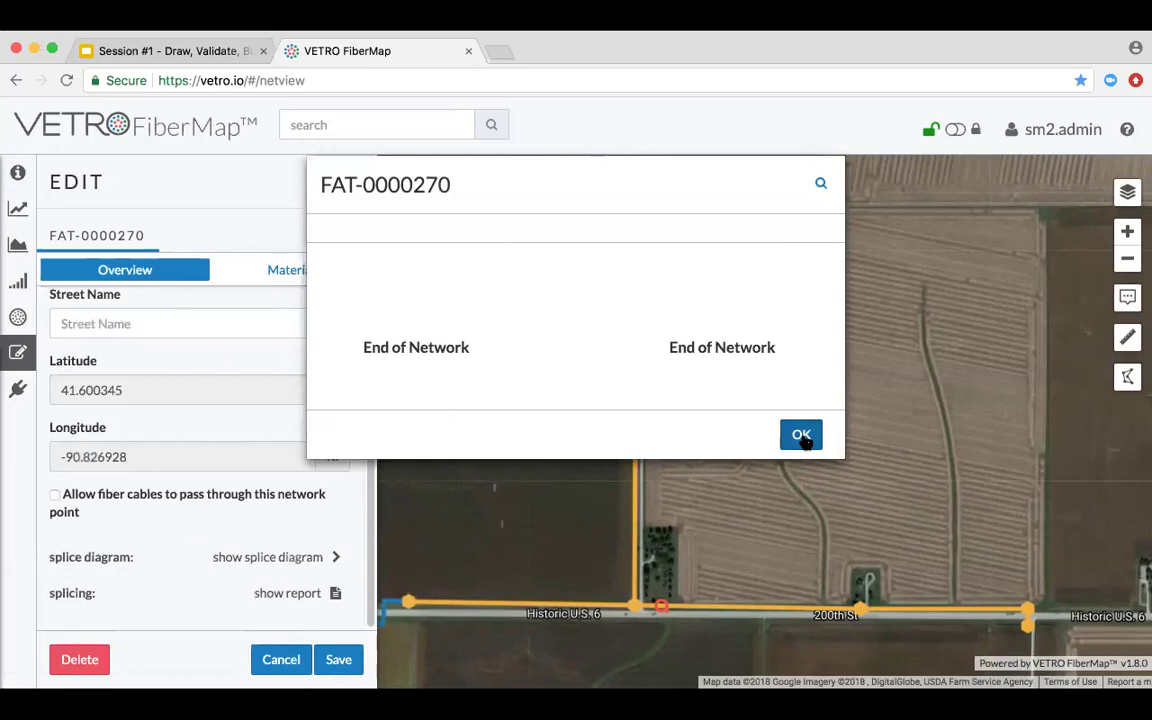
click(805, 437)
click(801, 435)
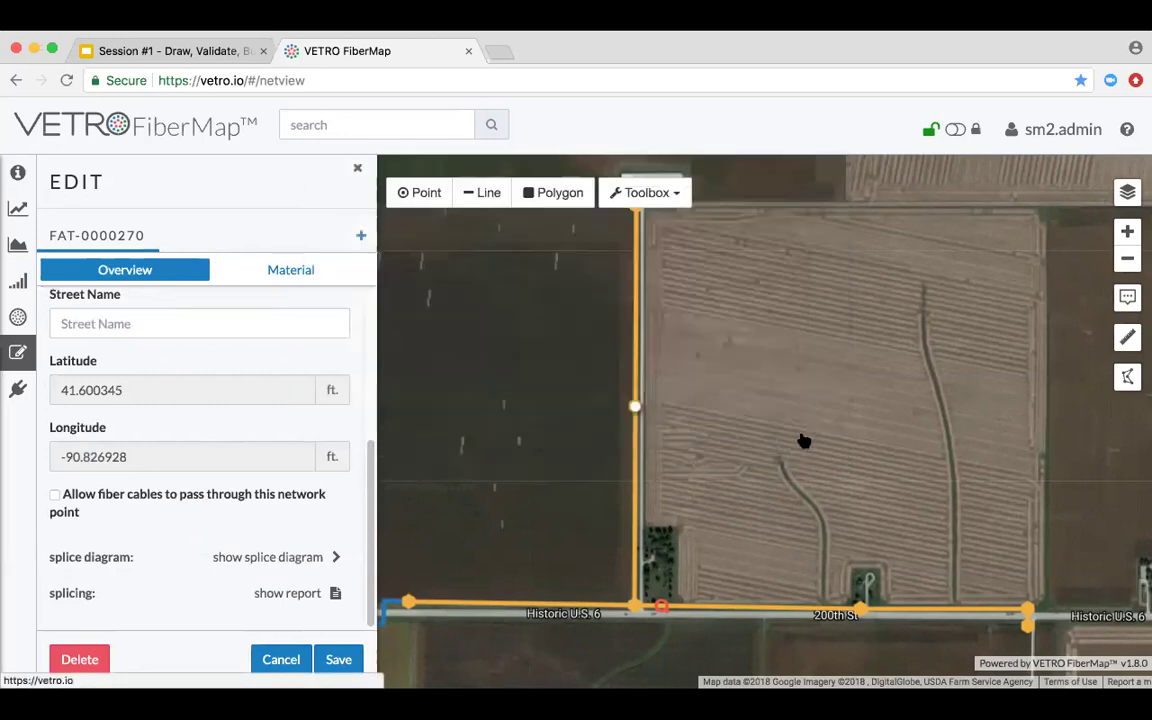